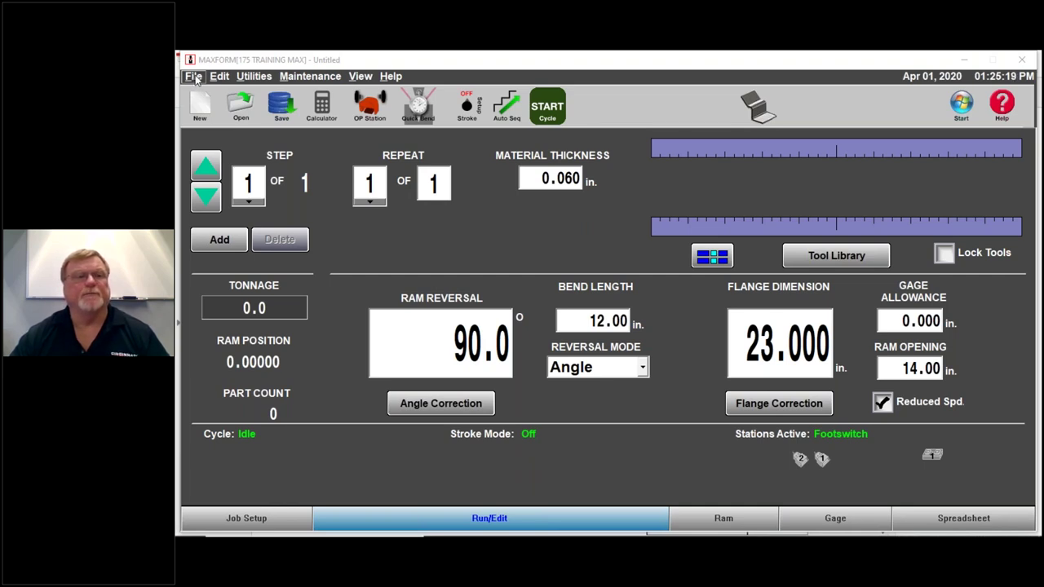
Step: Bring up the file-open dialog to view the saved program files, and close it without opening any
{"action": "left_click", "coordinate": [195, 78]}
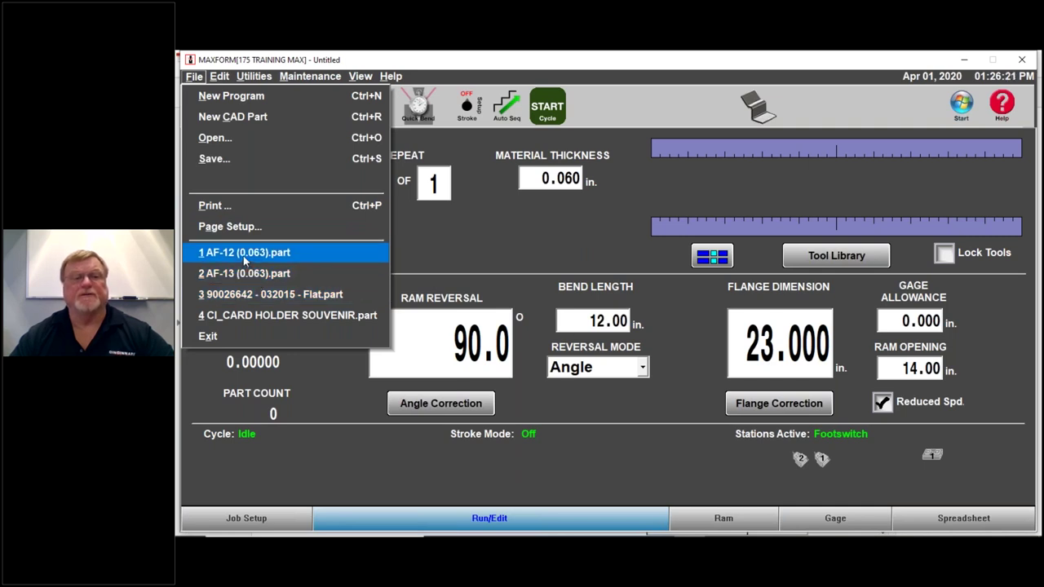
{"action": "left_click", "coordinate": [214, 138]}
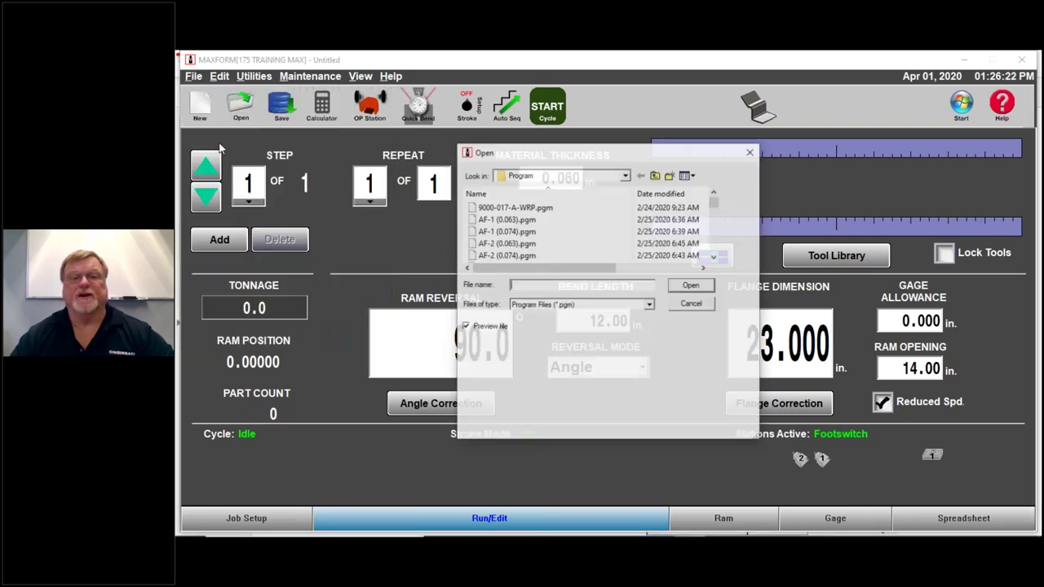
{"action": "mouse_move", "coordinate": [714, 208]}
{"action": "left_mouse_down"}
{"action": "mouse_move", "coordinate": [715, 261]}
{"action": "mouse_move", "coordinate": [715, 200]}
{"action": "left_mouse_up"}
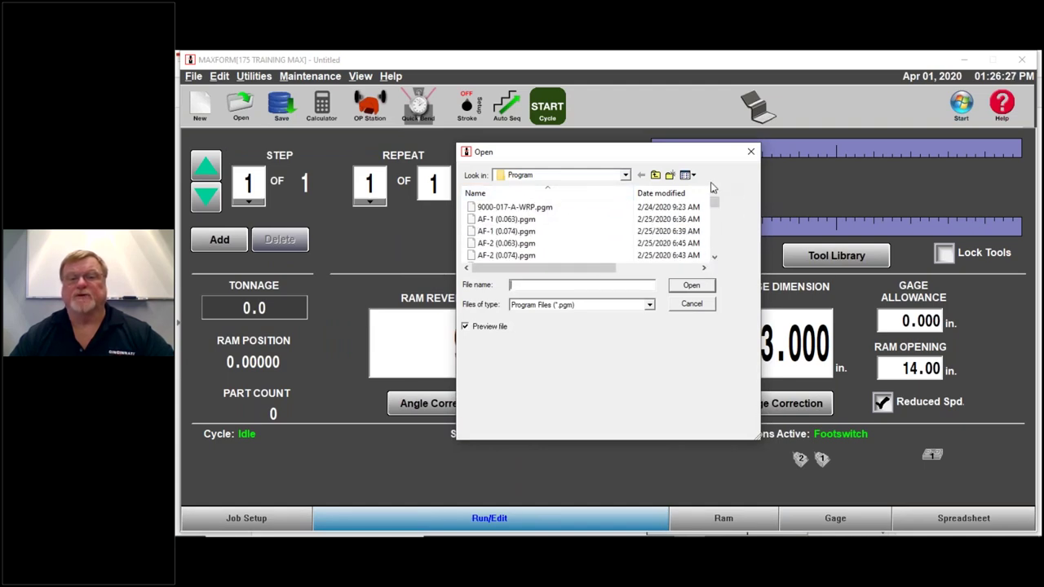
{"action": "left_click", "coordinate": [752, 153]}
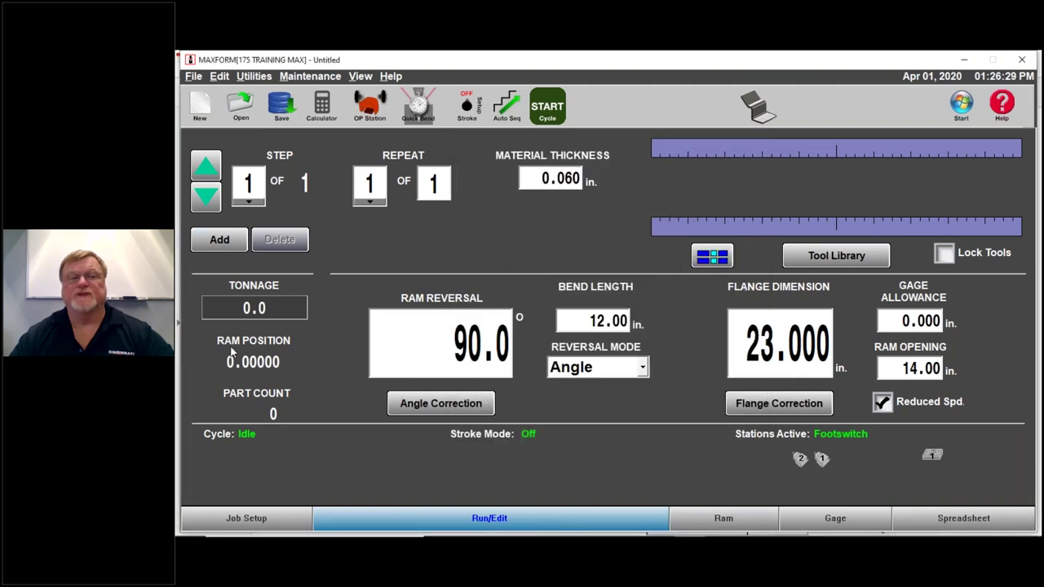
Step: Review the file, edit and utility commands, and bring up the popup calculator before dismissing it
{"action": "left_click", "coordinate": [194, 75]}
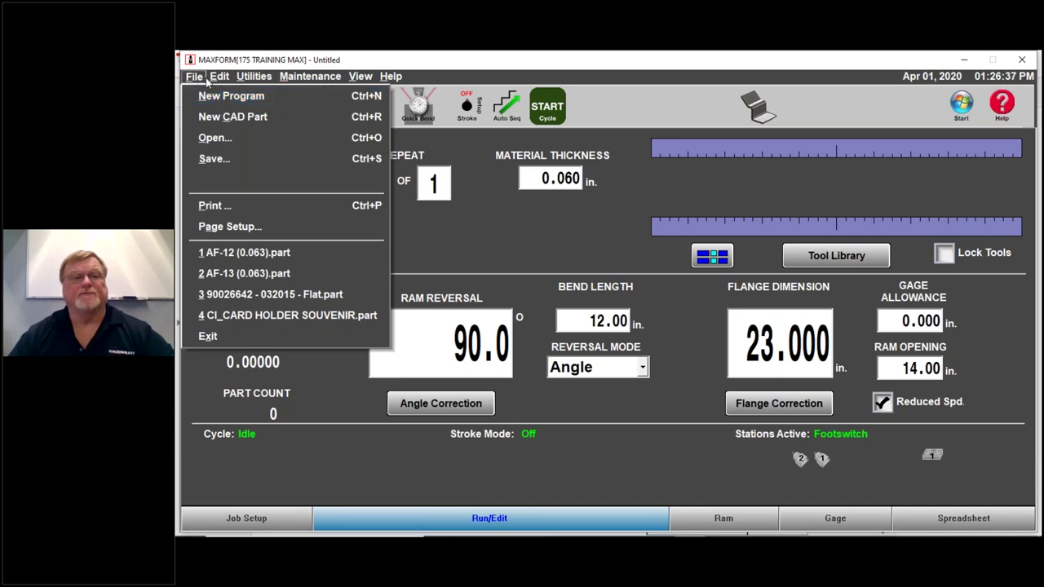
{"action": "mouse_move", "coordinate": [219, 82]}
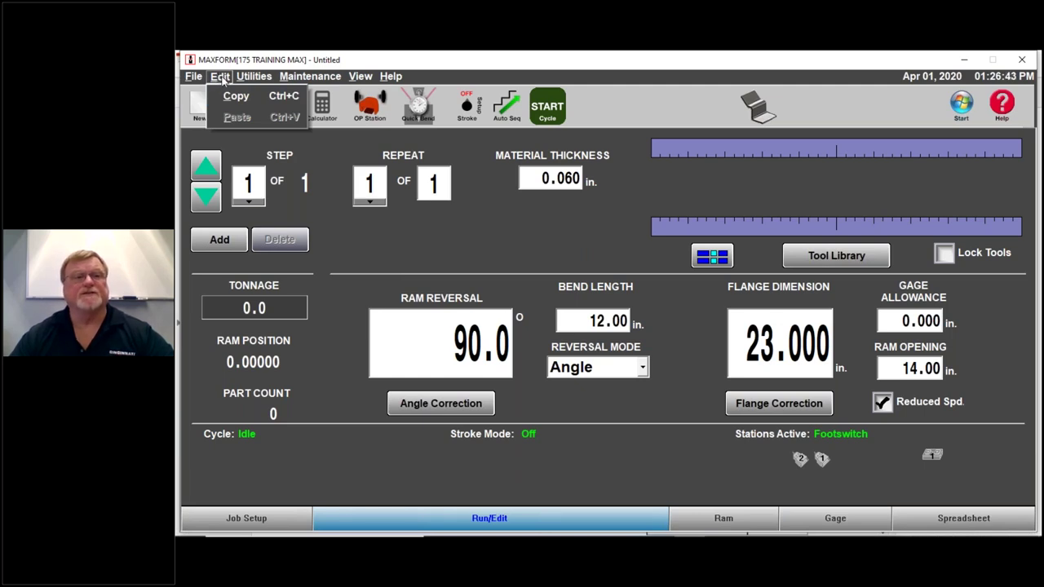
{"action": "mouse_move", "coordinate": [248, 76]}
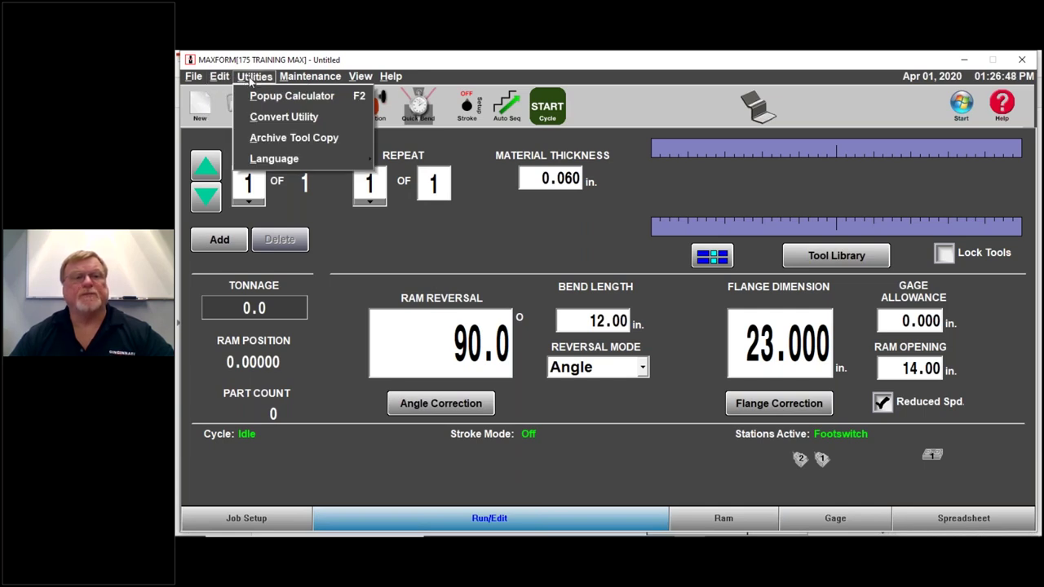
{"action": "left_click", "coordinate": [260, 99]}
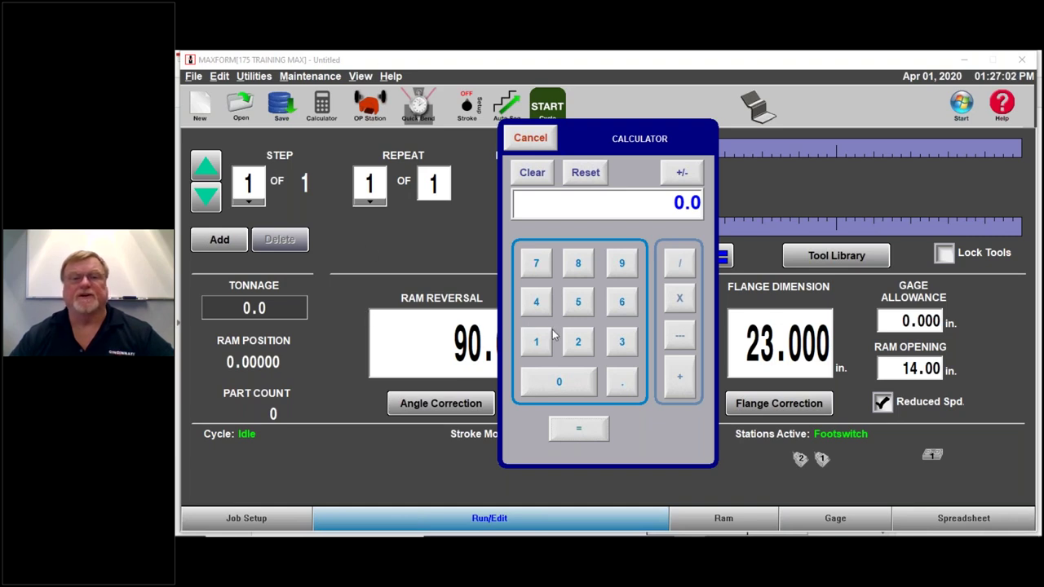
{"action": "left_click", "coordinate": [531, 139]}
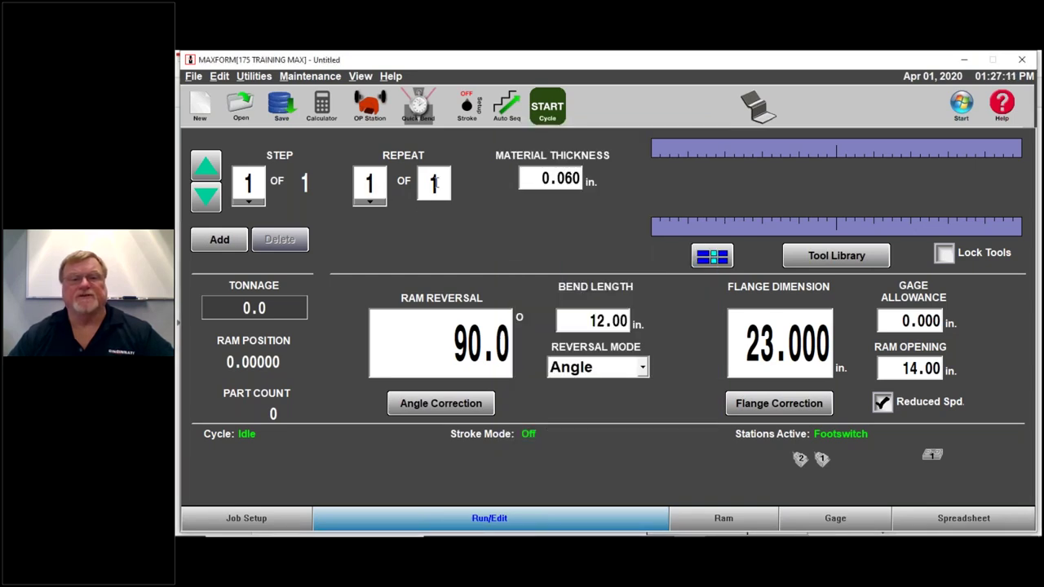
Step: Open the Ram Reversal keypad, reposition it around the screen, and cancel it without entering a value
{"action": "left_click", "coordinate": [426, 349]}
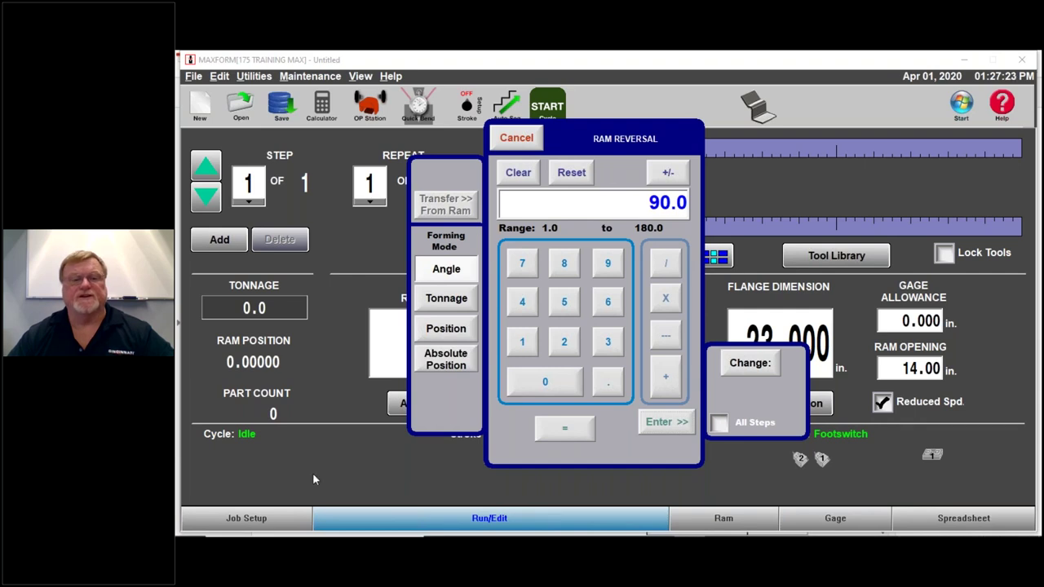
{"action": "left_click_drag", "start_coordinate": [620, 147], "coordinate": [682, 121]}
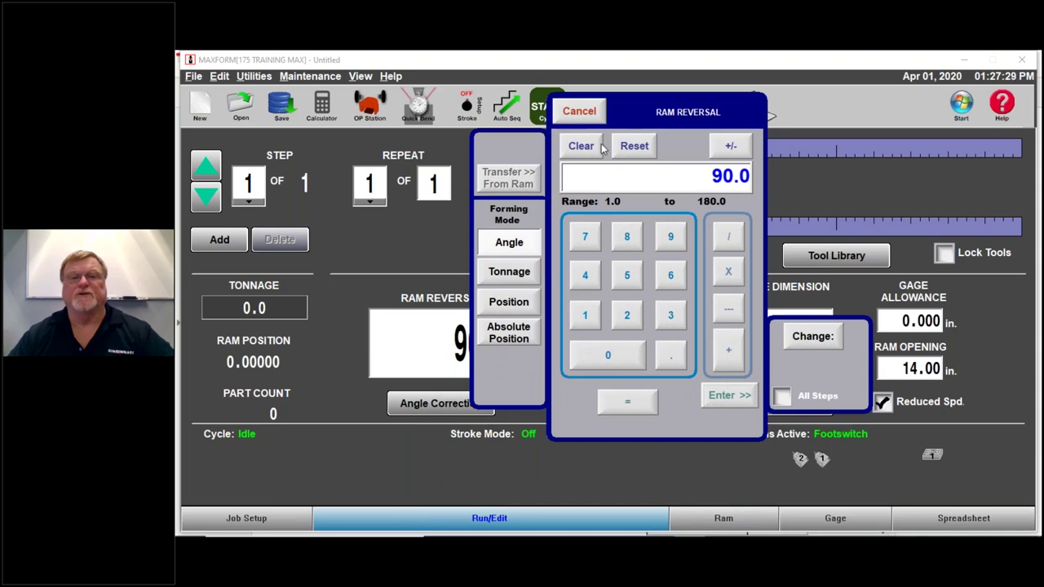
{"action": "left_click_drag", "start_coordinate": [645, 122], "coordinate": [536, 108]}
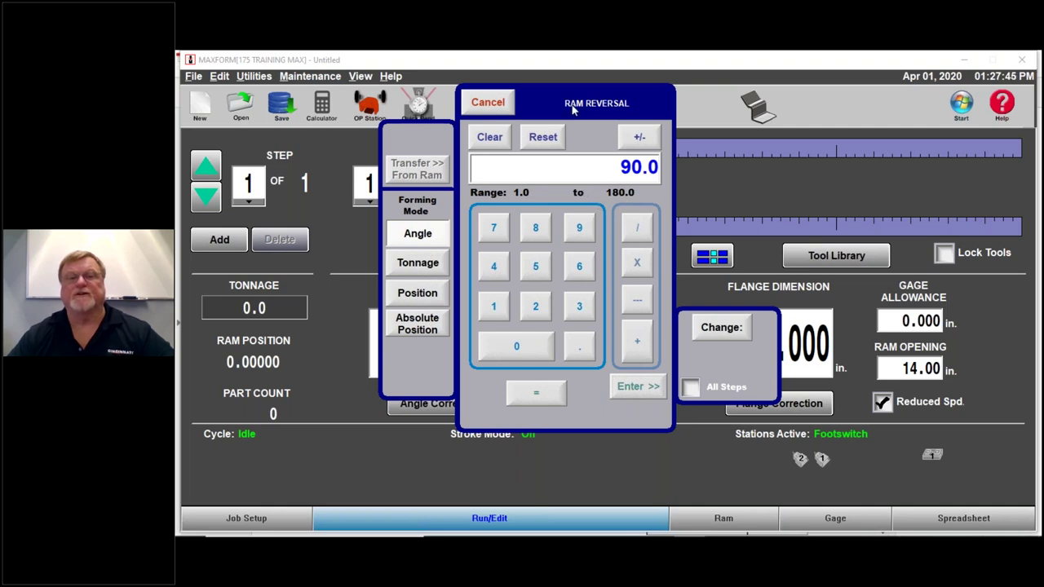
{"action": "left_click_drag", "start_coordinate": [577, 112], "coordinate": [693, 109]}
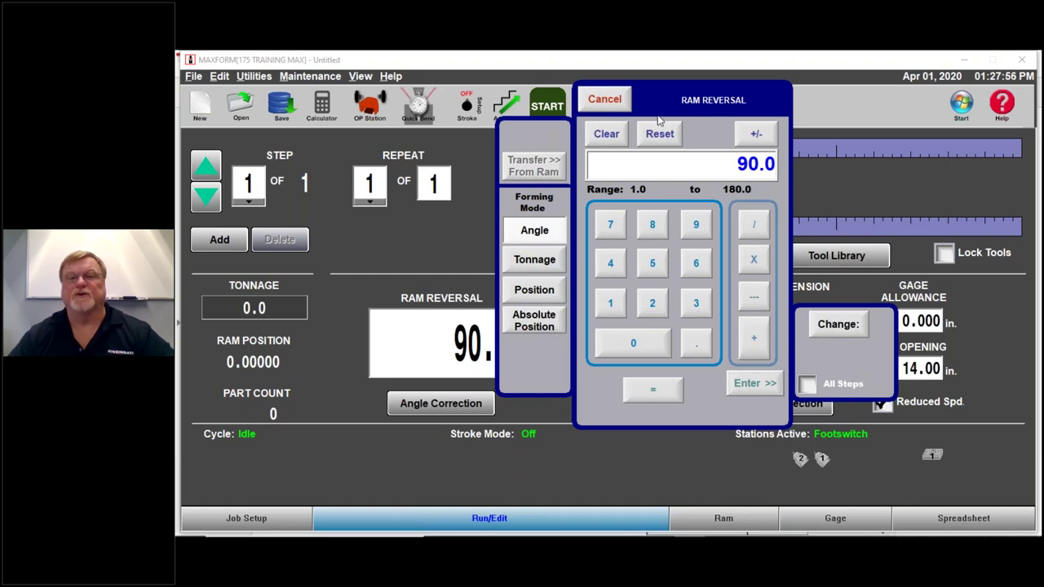
{"action": "left_click_drag", "start_coordinate": [654, 110], "coordinate": [516, 181]}
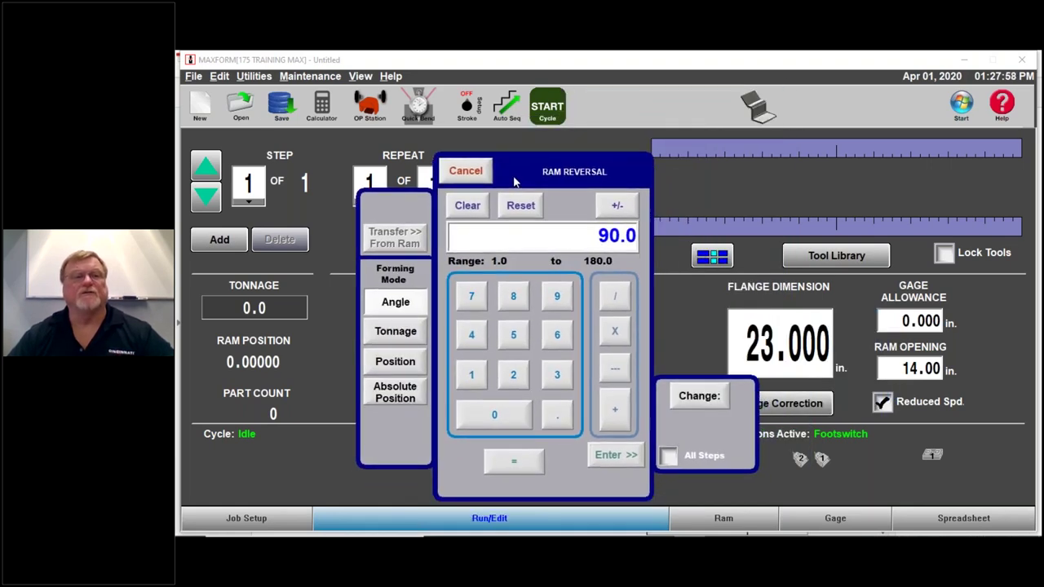
{"action": "left_click", "coordinate": [466, 170]}
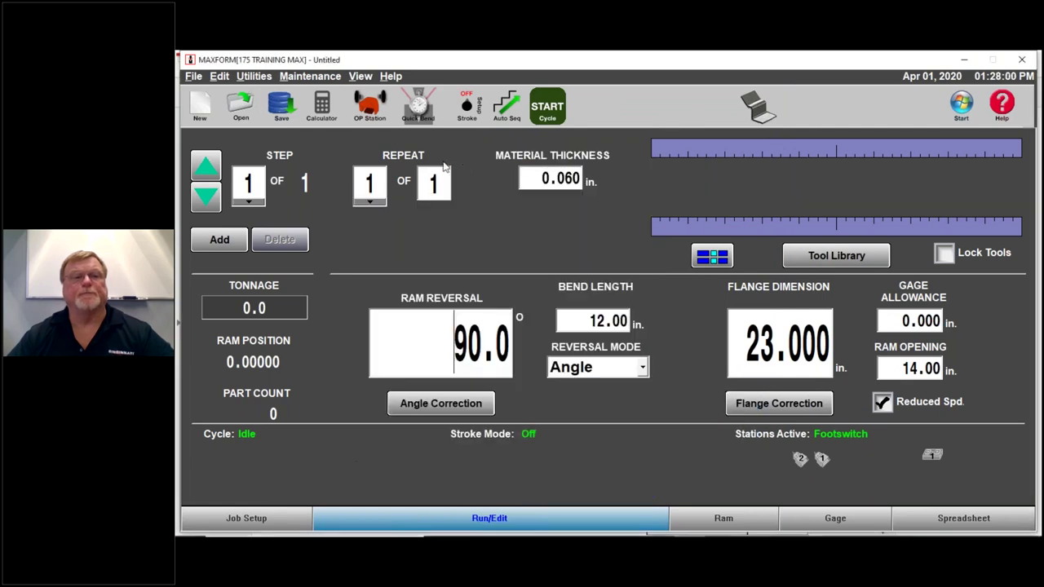
Step: Open the Archive Tool Copy utility and switch the tool type to Lower Tools
{"action": "left_click", "coordinate": [255, 78]}
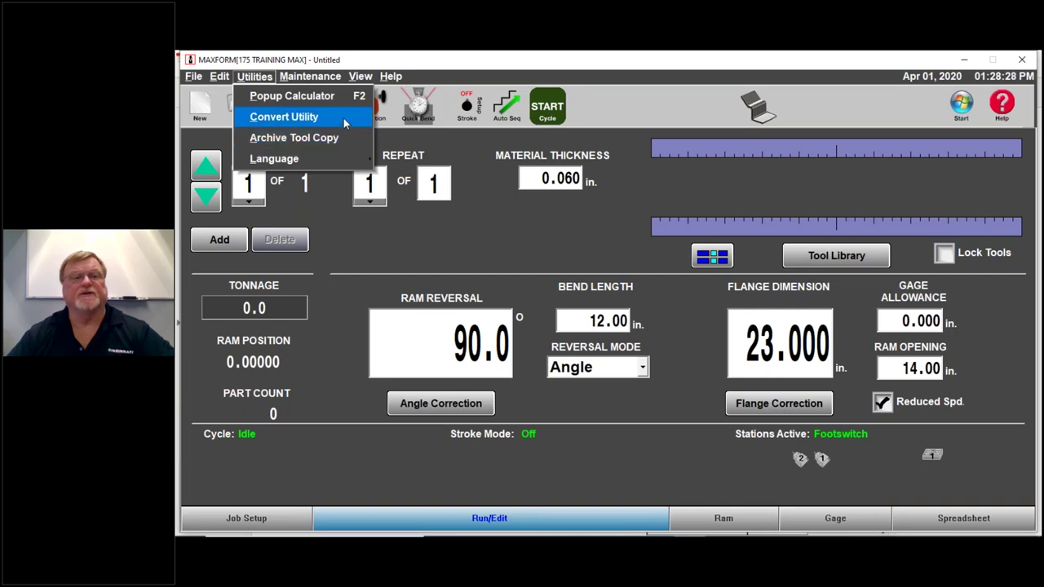
{"action": "left_click", "coordinate": [296, 140]}
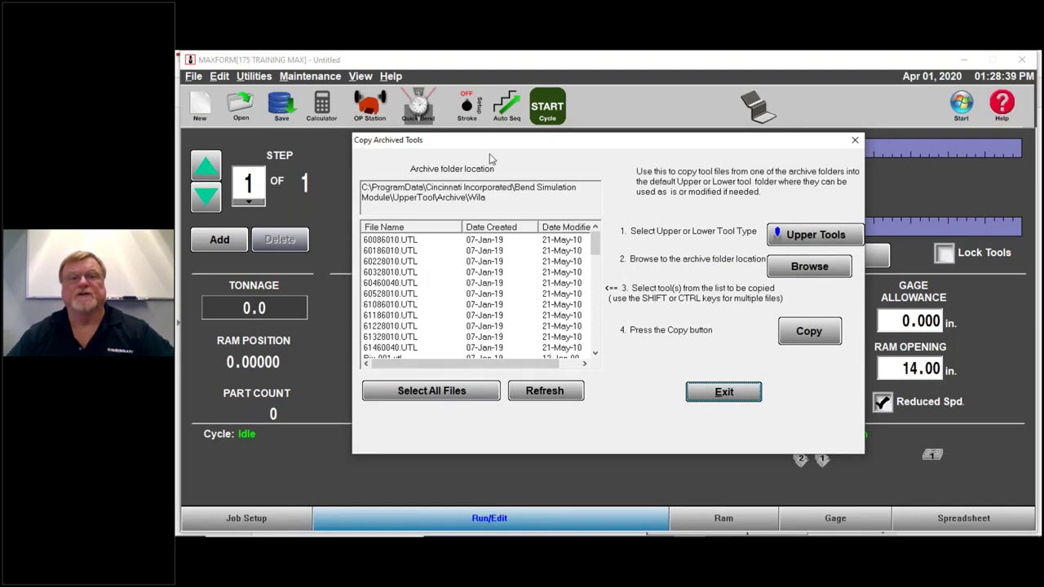
{"action": "left_click_drag", "start_coordinate": [486, 145], "coordinate": [384, 118]}
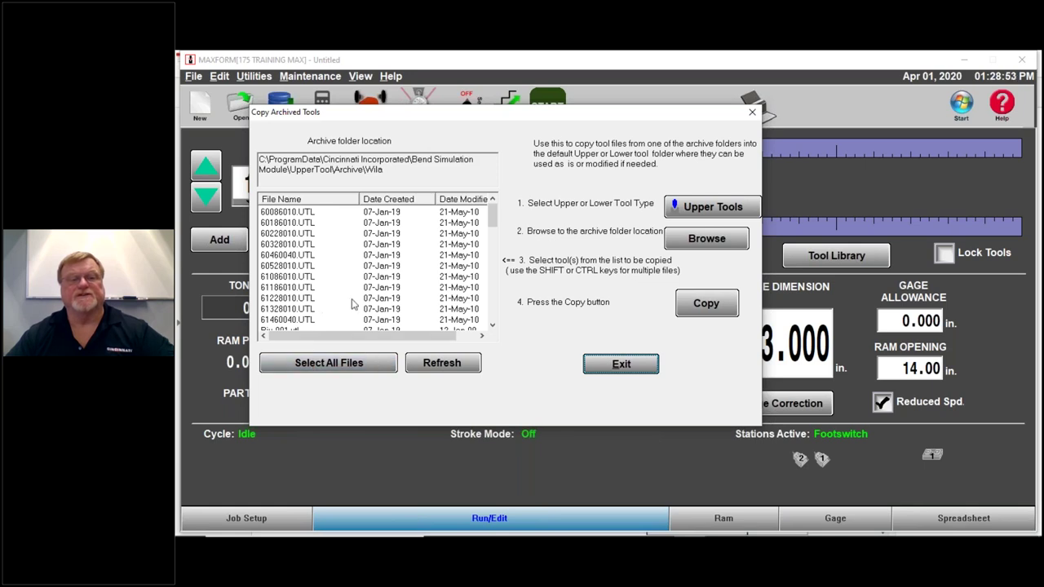
{"action": "left_click", "coordinate": [711, 208]}
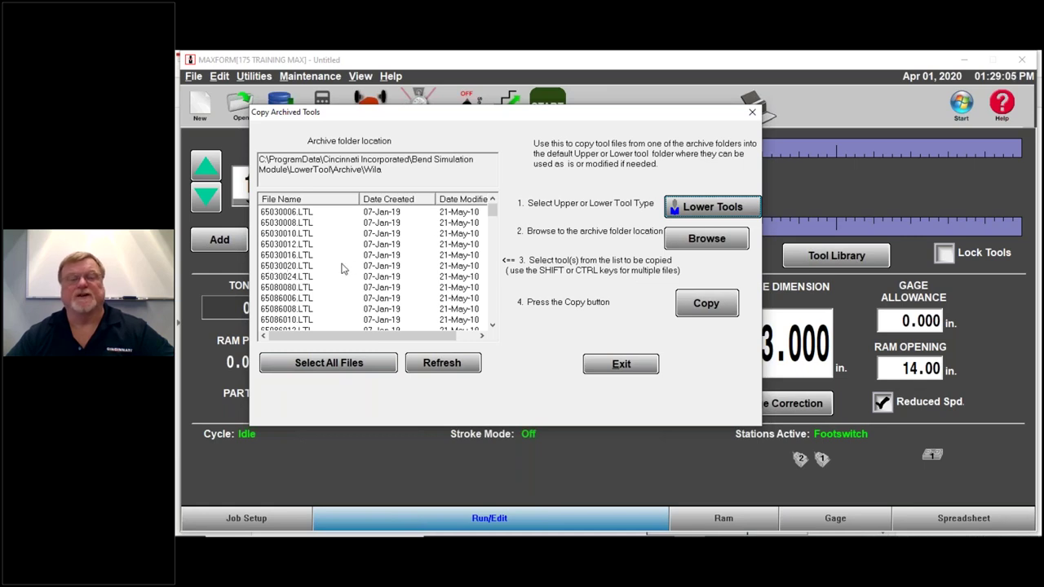
Step: Select lower tool file 65030012.LTL, and replace that selection with the separate files 65030008.LTL, 65030016.LTL and 65086006.LTL
{"action": "left_click", "coordinate": [284, 245]}
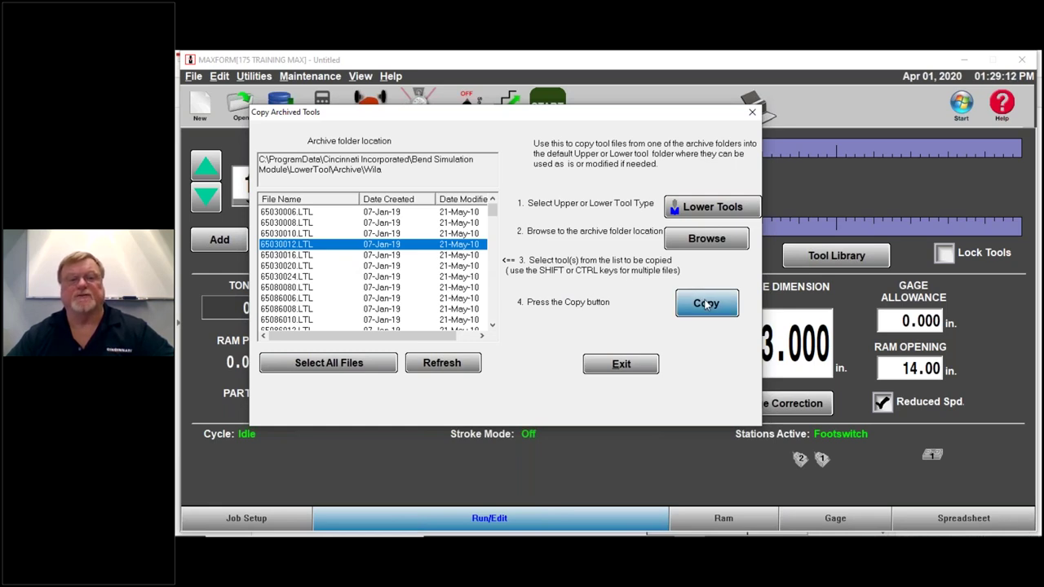
{"action": "left_click", "coordinate": [294, 224]}
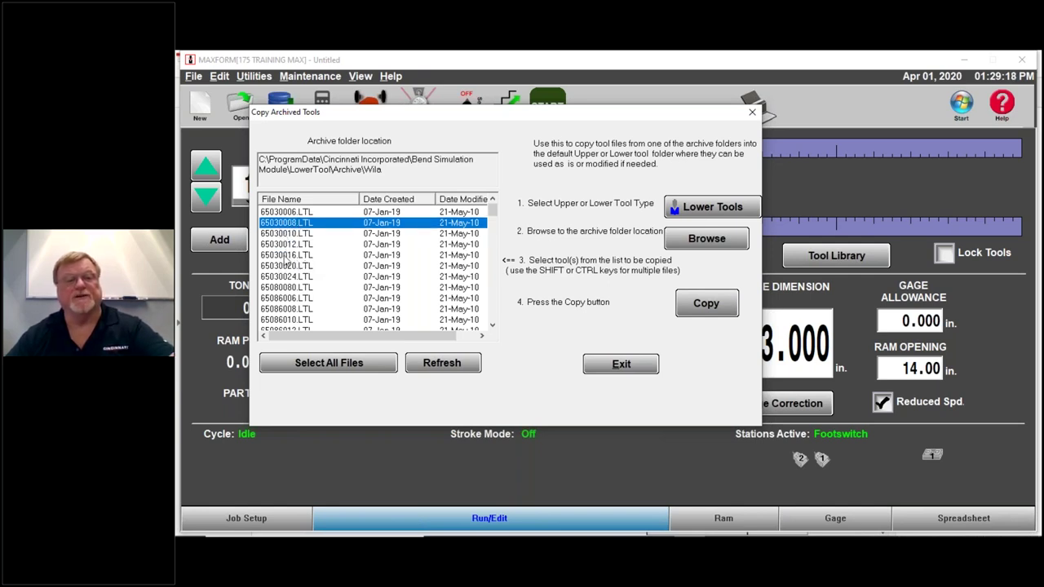
{"action": "left_click", "coordinate": [285, 256], "text": "ctrl"}
{"action": "left_click", "coordinate": [288, 299], "text": "ctrl"}
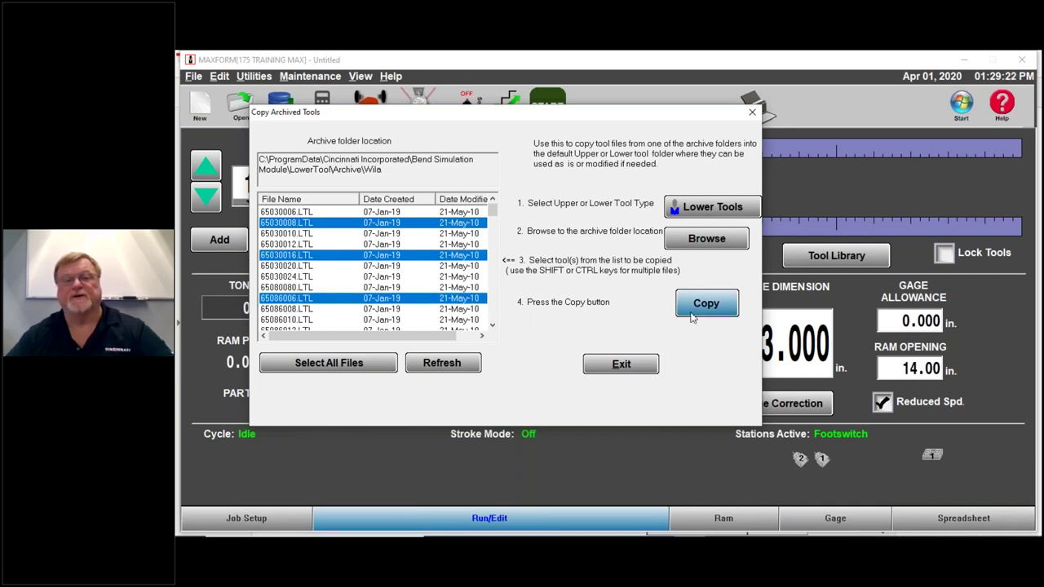
Step: Select the range 65030010.LTL through 65030020.LTL, extend to all files, and reduce the selection to 65030024.LTL alone
{"action": "left_click", "coordinate": [291, 234]}
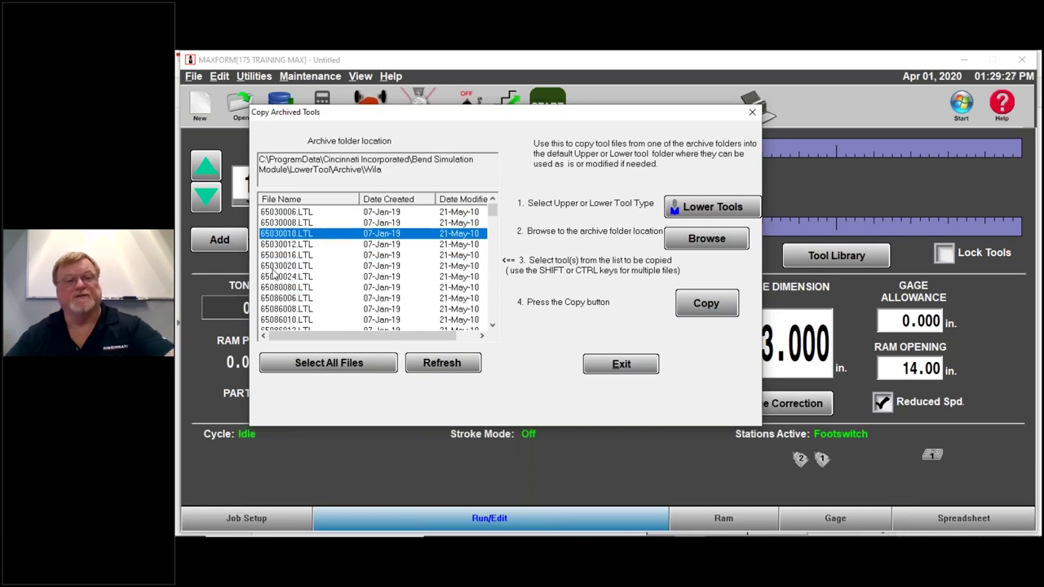
{"action": "left_click", "coordinate": [273, 268], "text": "shift"}
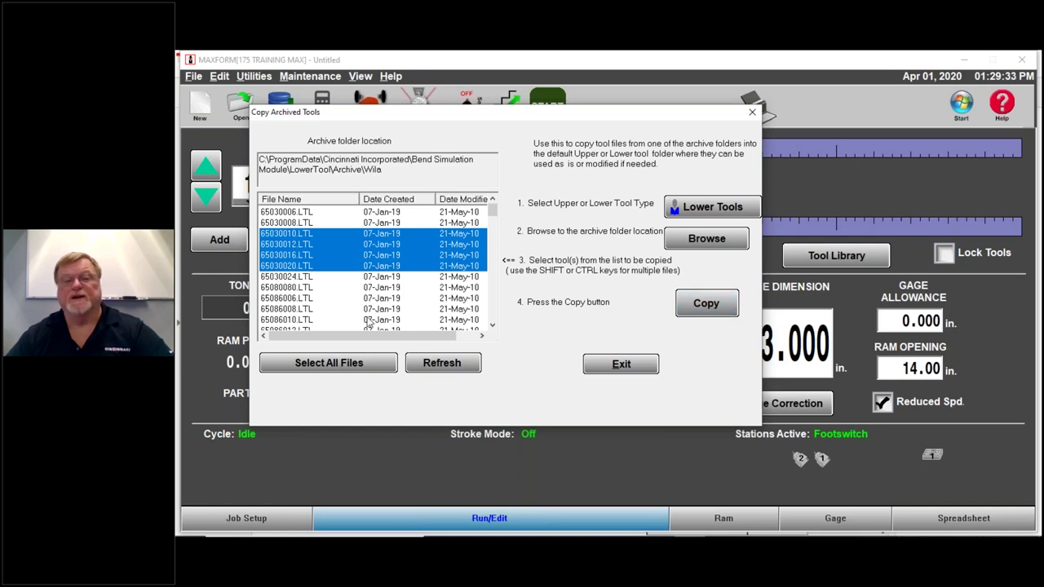
{"action": "left_click", "coordinate": [330, 365]}
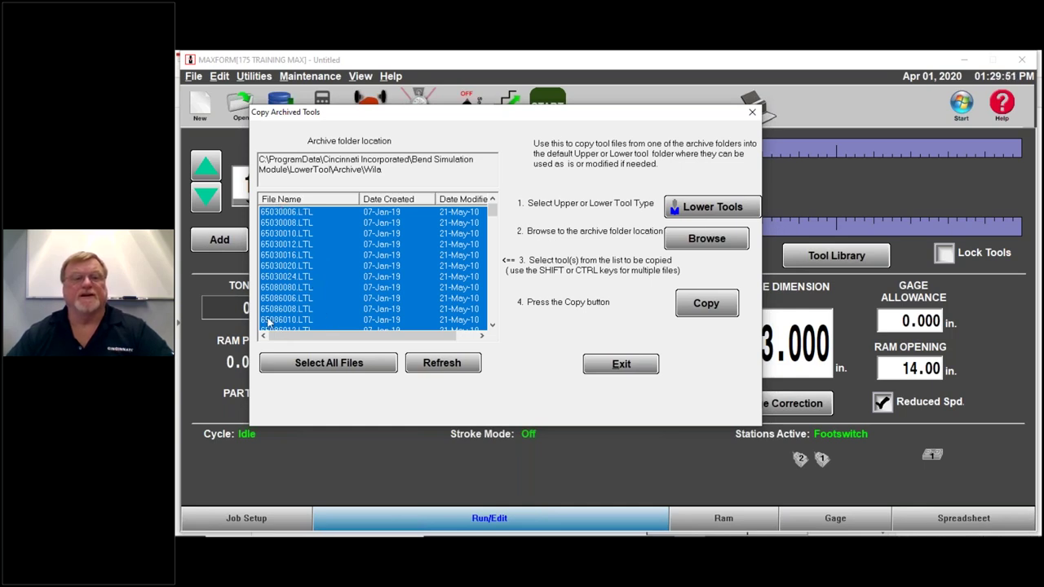
{"action": "left_click", "coordinate": [290, 278]}
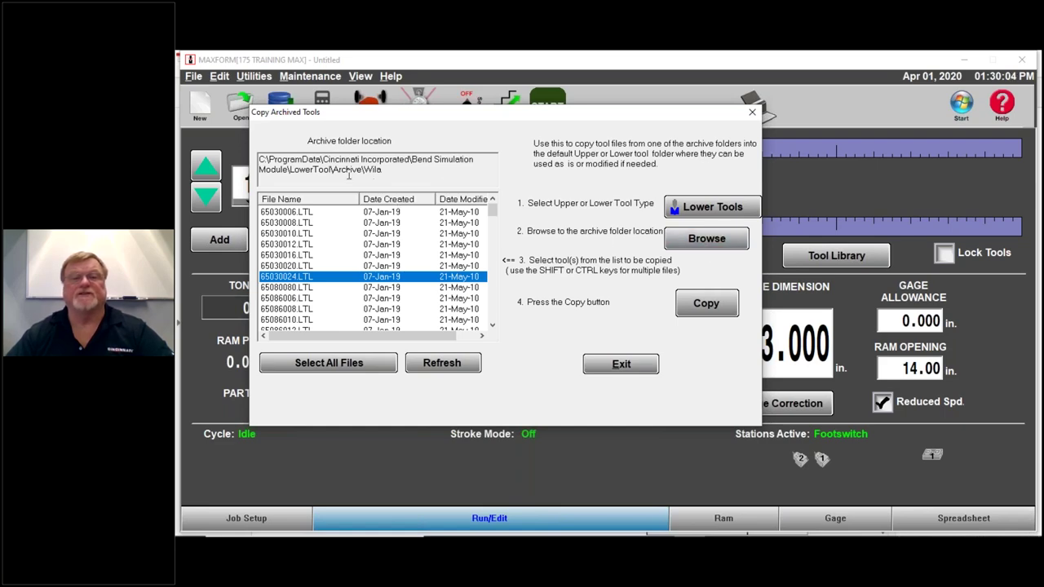
Step: Set the lower tool archive source folder to LowerTool\Archive\Wilson\American
{"action": "left_click", "coordinate": [700, 243]}
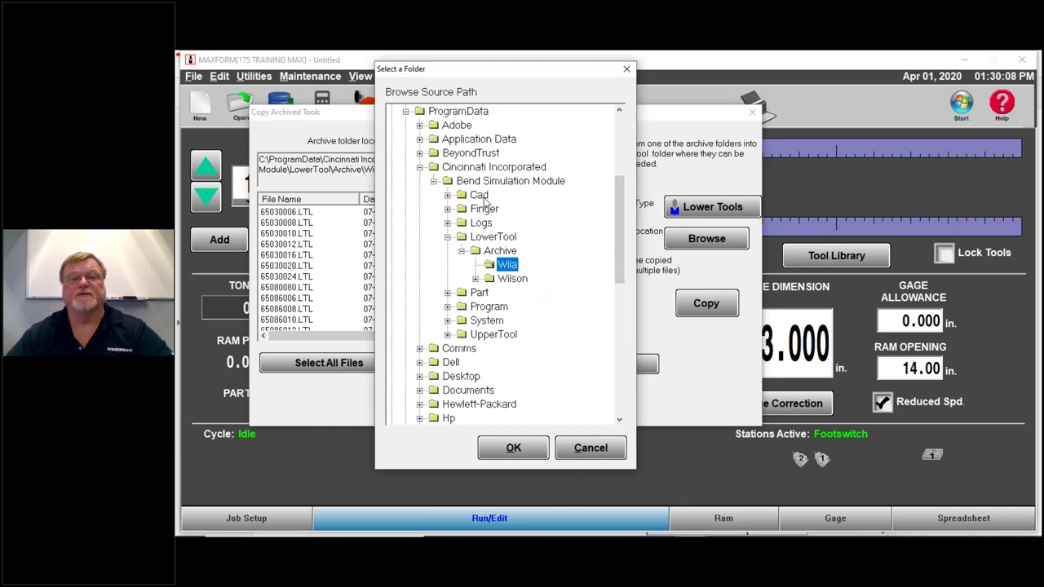
{"action": "double_click", "coordinate": [504, 279]}
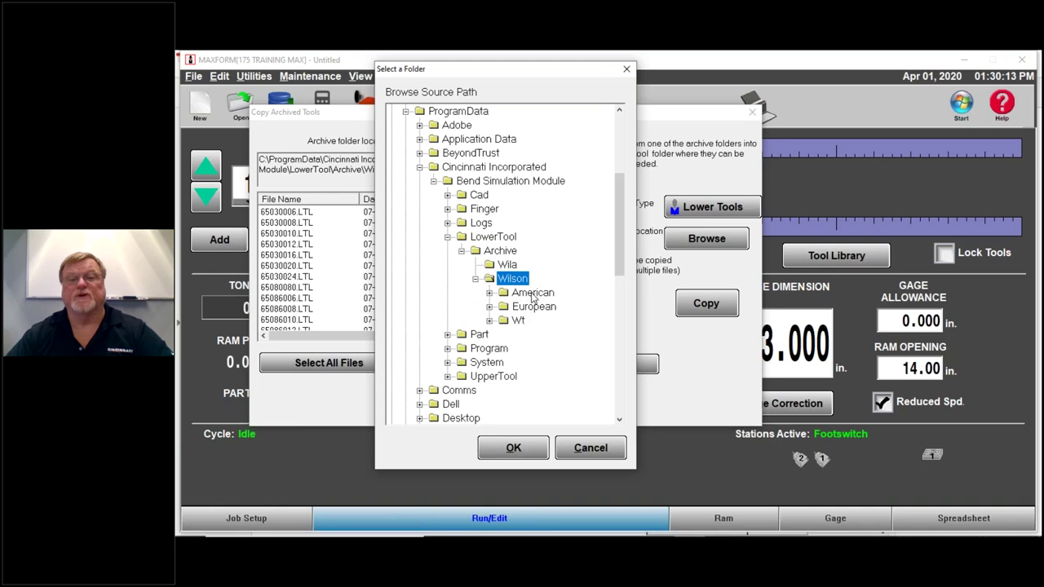
{"action": "left_click", "coordinate": [532, 296]}
{"action": "left_click", "coordinate": [522, 447]}
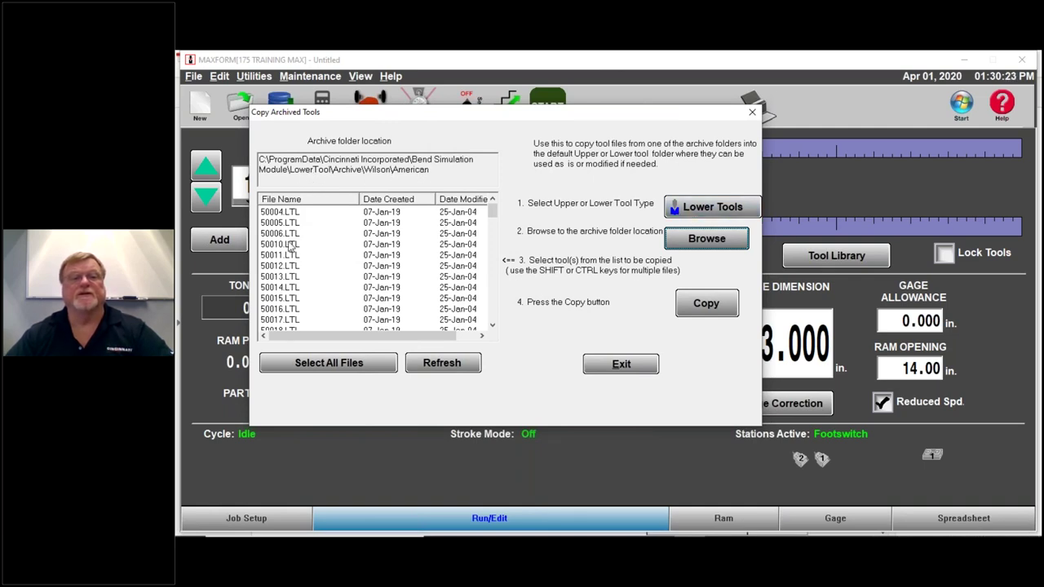
Step: Switch to Upper Tools, set the source folder to UpperTool\Archive\Wilson\American, and exit the utility without copying
{"action": "left_click", "coordinate": [701, 207]}
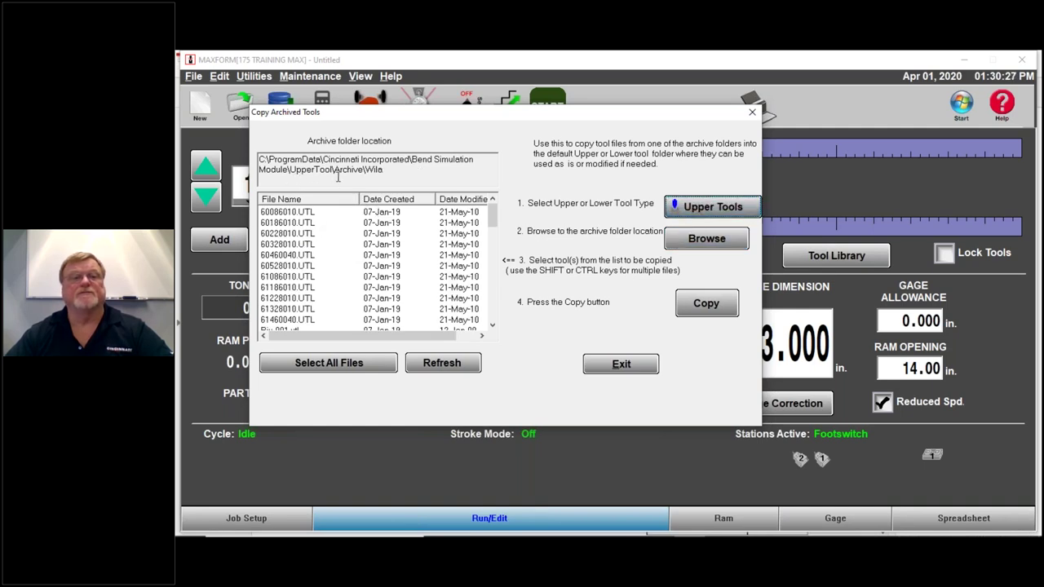
{"action": "left_click", "coordinate": [703, 238]}
{"action": "left_click", "coordinate": [481, 336]}
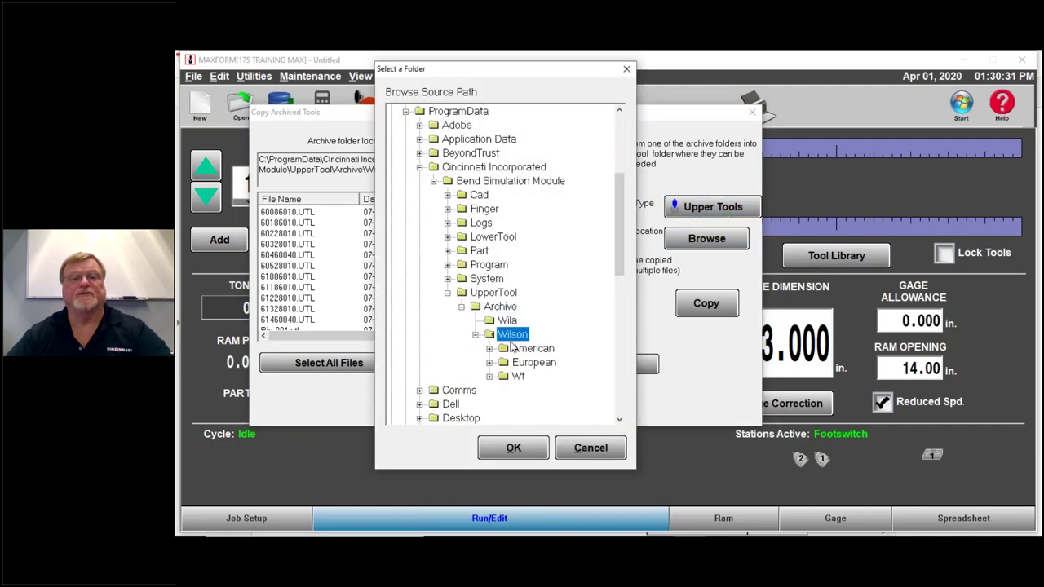
{"action": "left_click", "coordinate": [515, 349]}
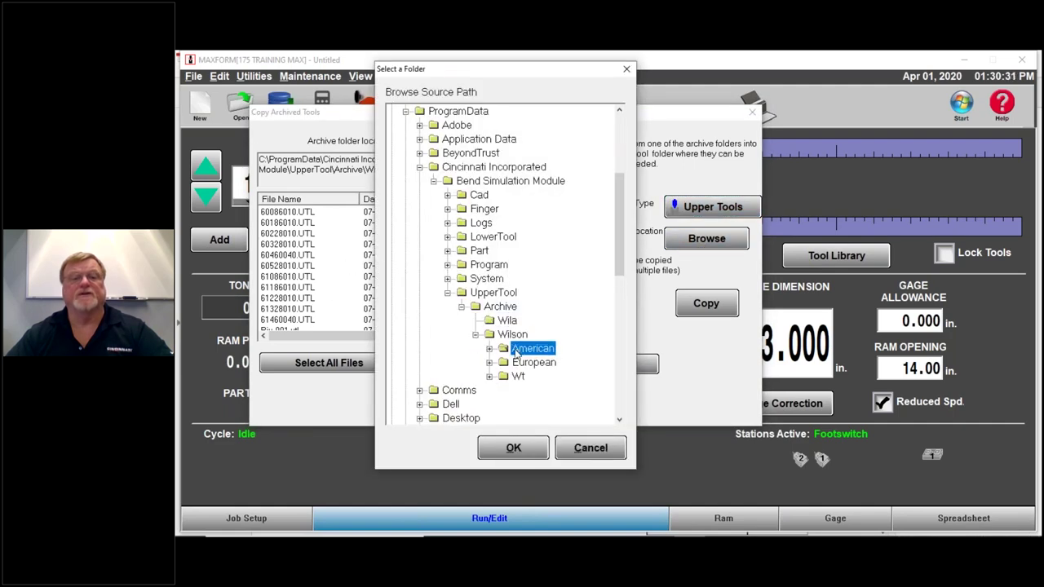
{"action": "left_click", "coordinate": [514, 447]}
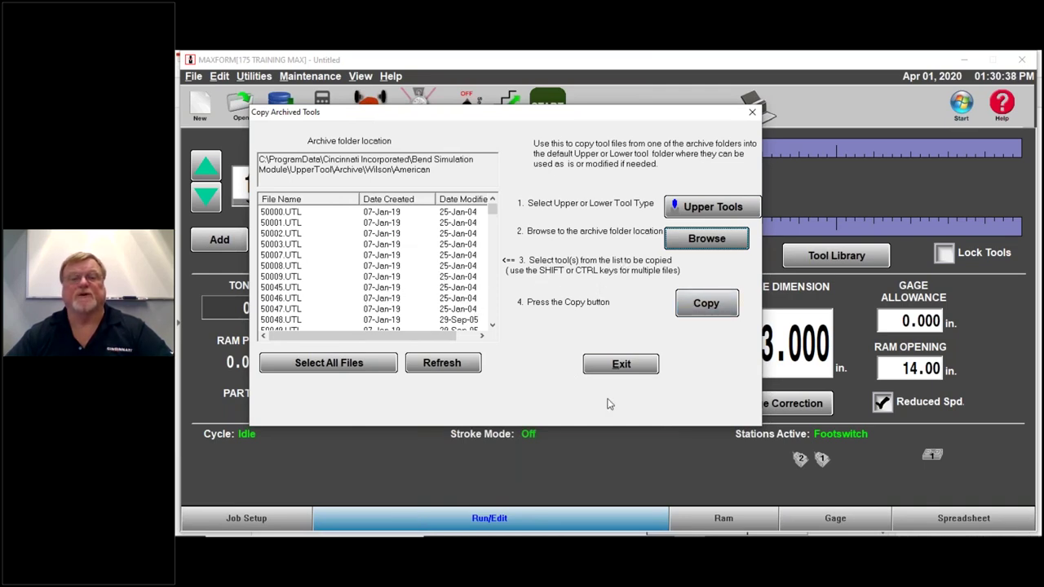
{"action": "left_click", "coordinate": [607, 366]}
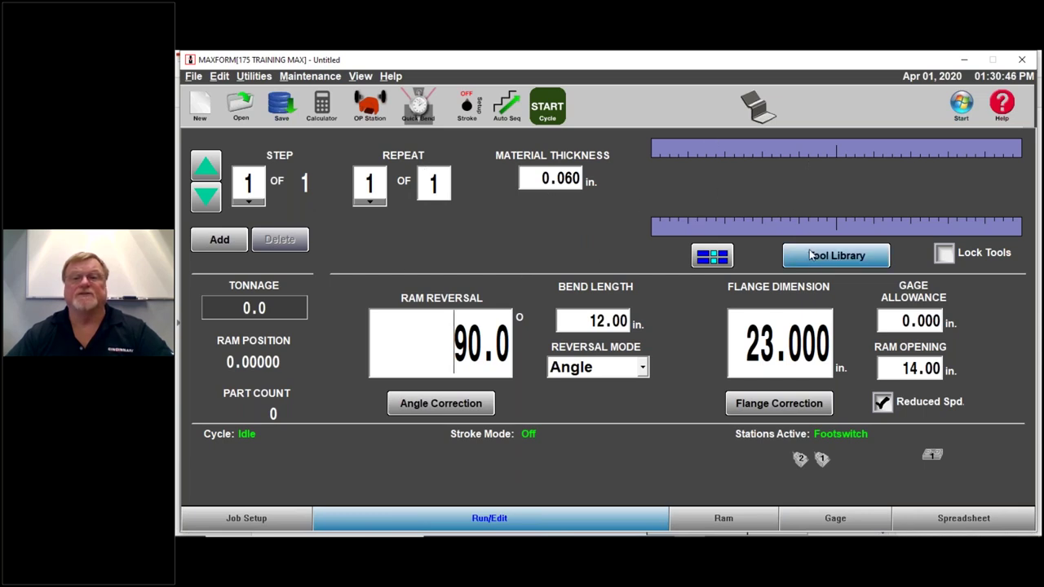
Step: Choose Portuguese as the control's language and abort the language change
{"action": "left_click", "coordinate": [252, 76]}
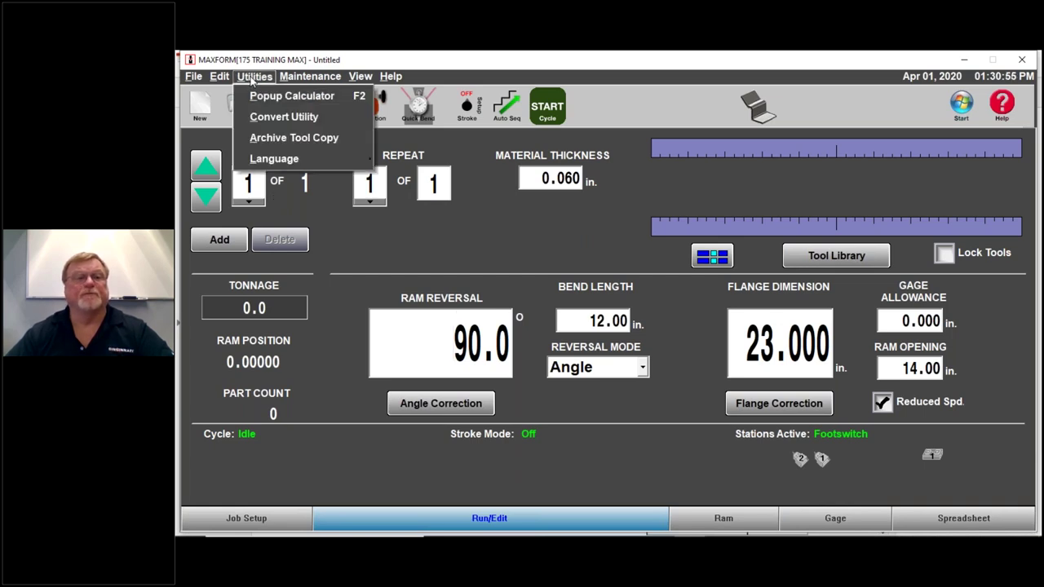
{"action": "mouse_move", "coordinate": [261, 162]}
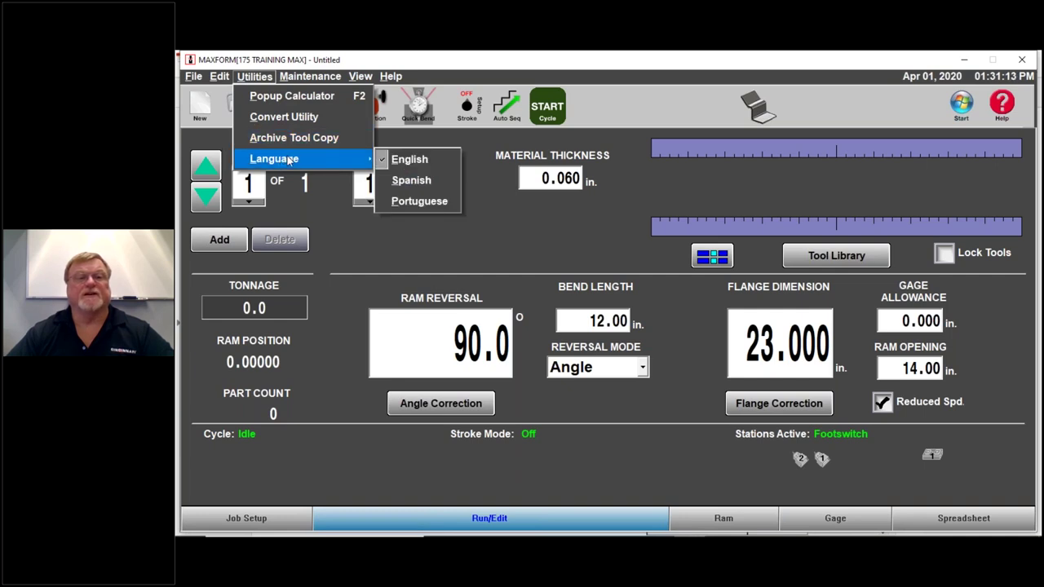
{"action": "left_click", "coordinate": [419, 201]}
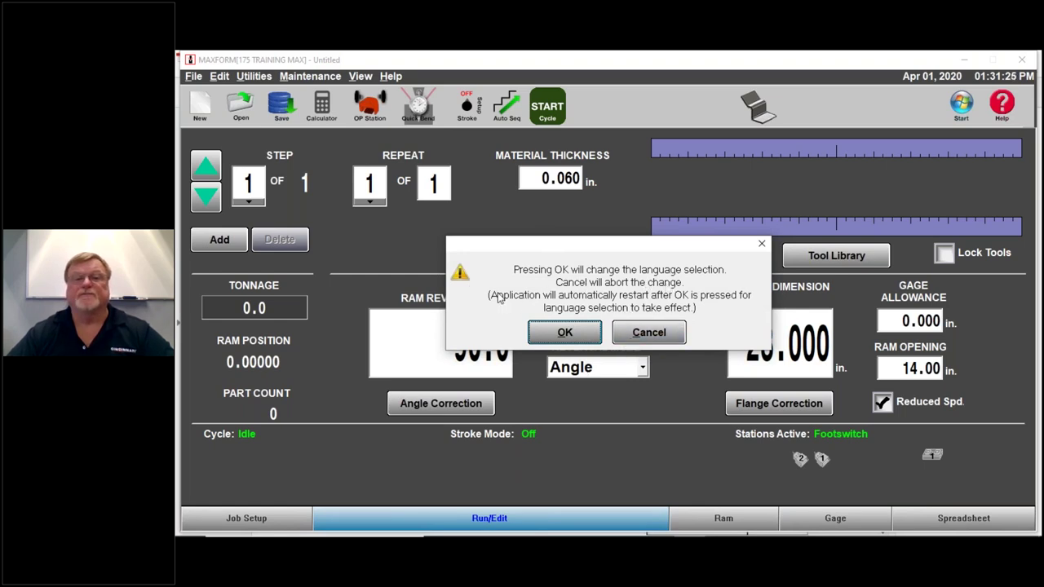
{"action": "left_click", "coordinate": [762, 243]}
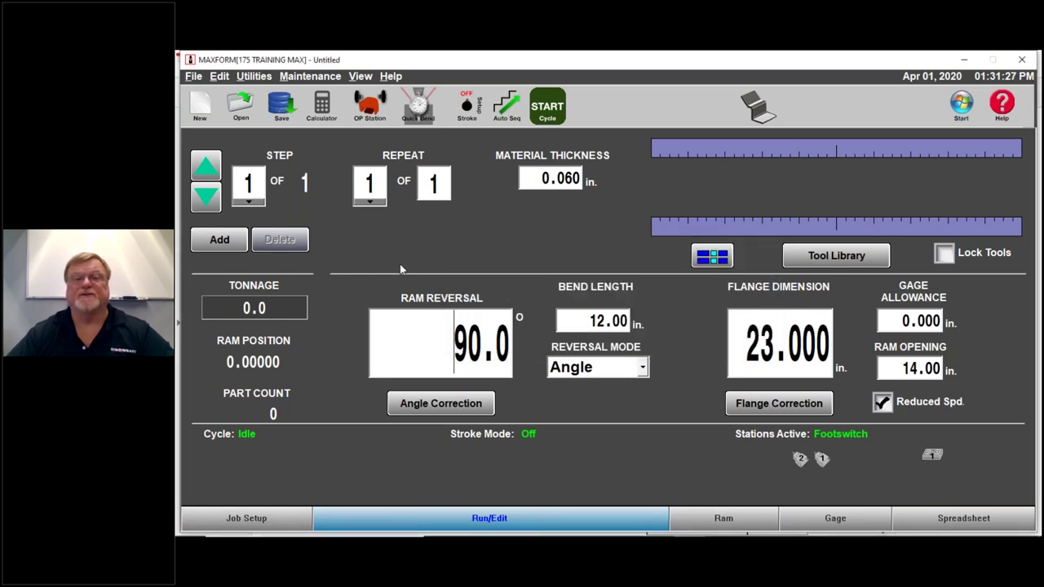
Step: Select English as the control's language
{"action": "left_click", "coordinate": [258, 77]}
{"action": "mouse_move", "coordinate": [232, 79]}
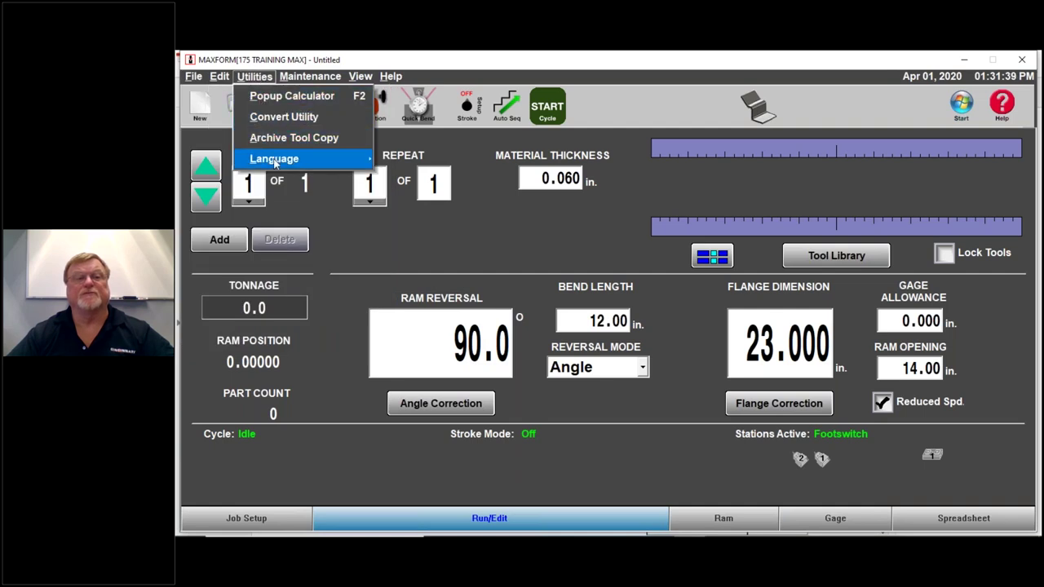
{"action": "mouse_move", "coordinate": [274, 160]}
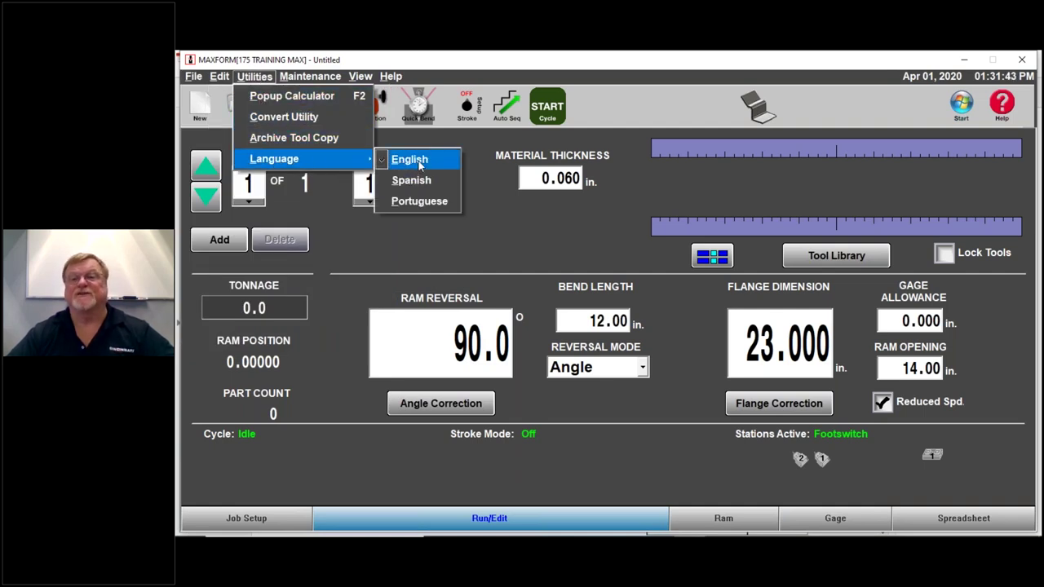
{"action": "left_click", "coordinate": [417, 160]}
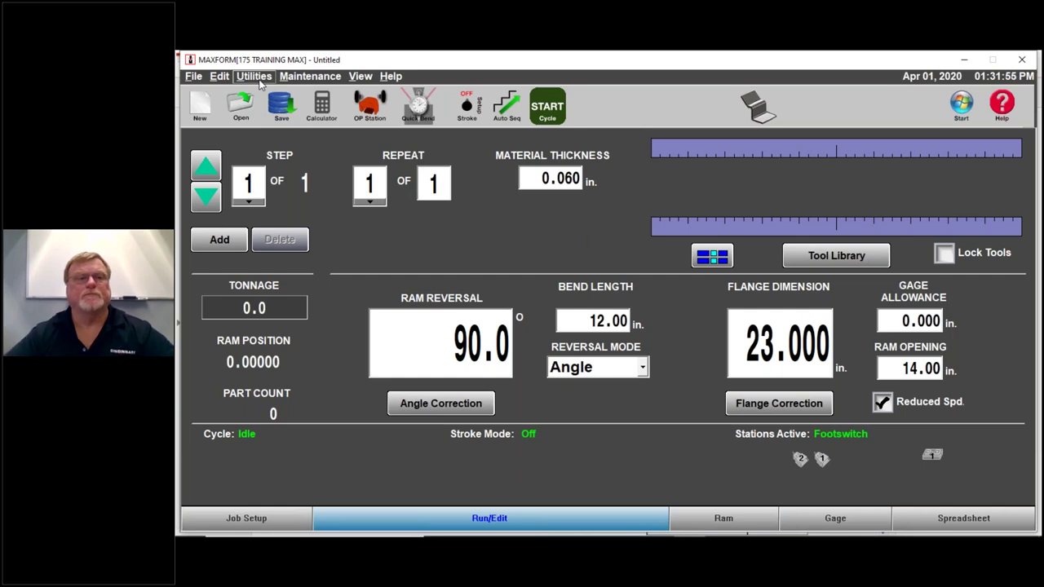
Step: Open the Machine Faults list, clear the faults and close the list
{"action": "left_click", "coordinate": [310, 76]}
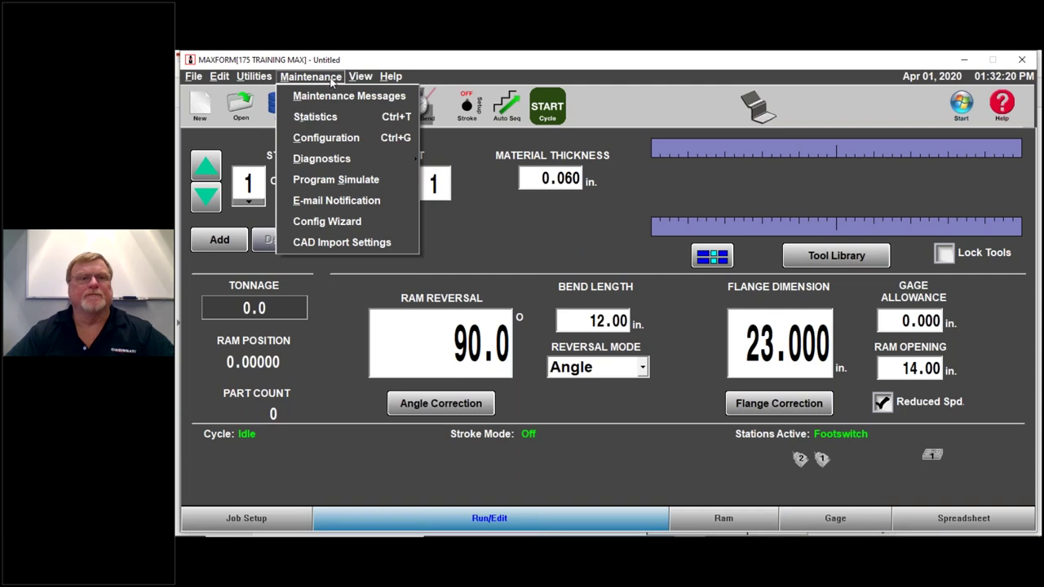
{"action": "mouse_move", "coordinate": [354, 83]}
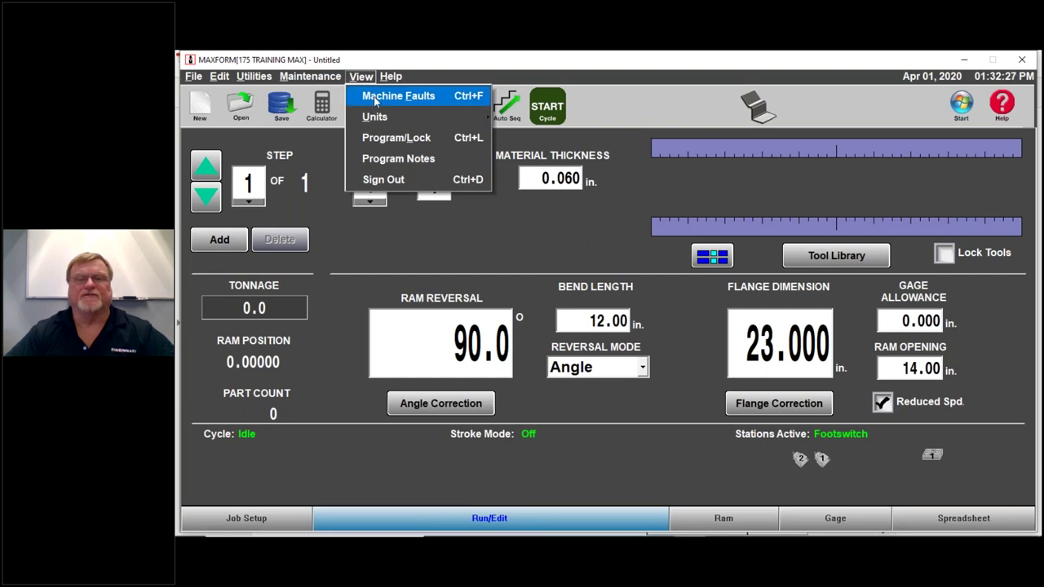
{"action": "left_click", "coordinate": [373, 96]}
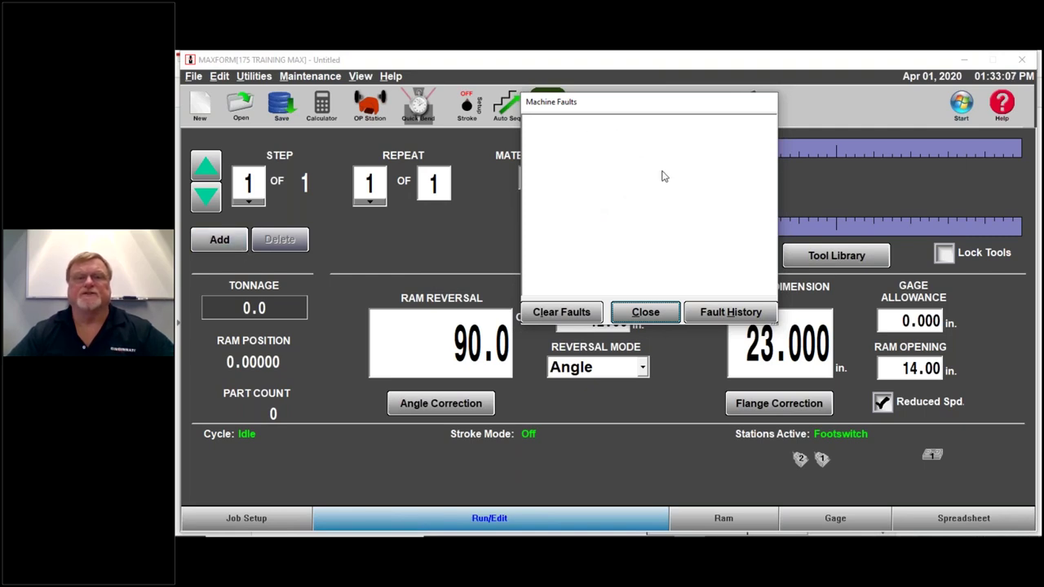
{"action": "left_click", "coordinate": [564, 313]}
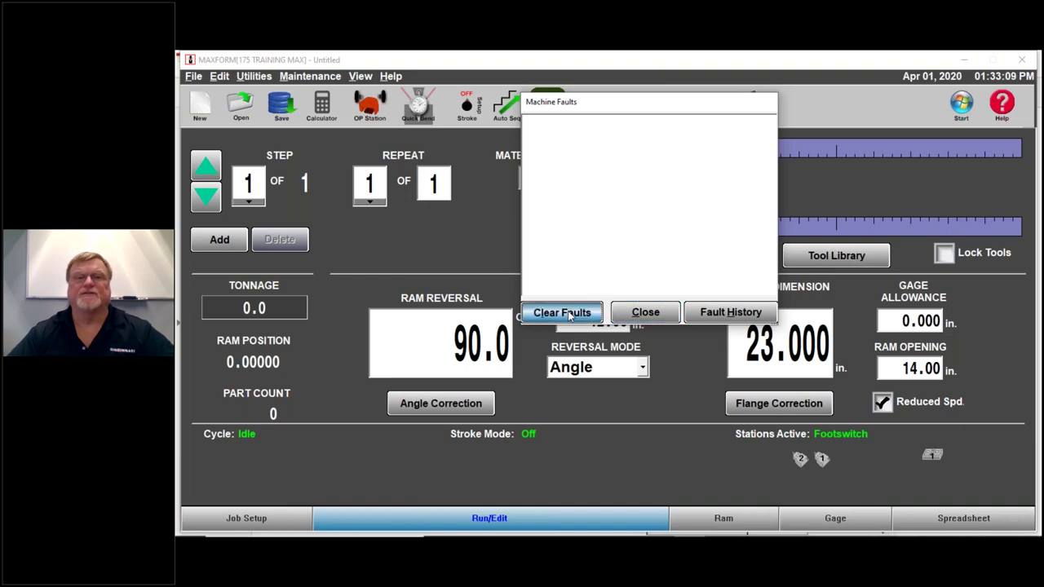
{"action": "left_click", "coordinate": [646, 313]}
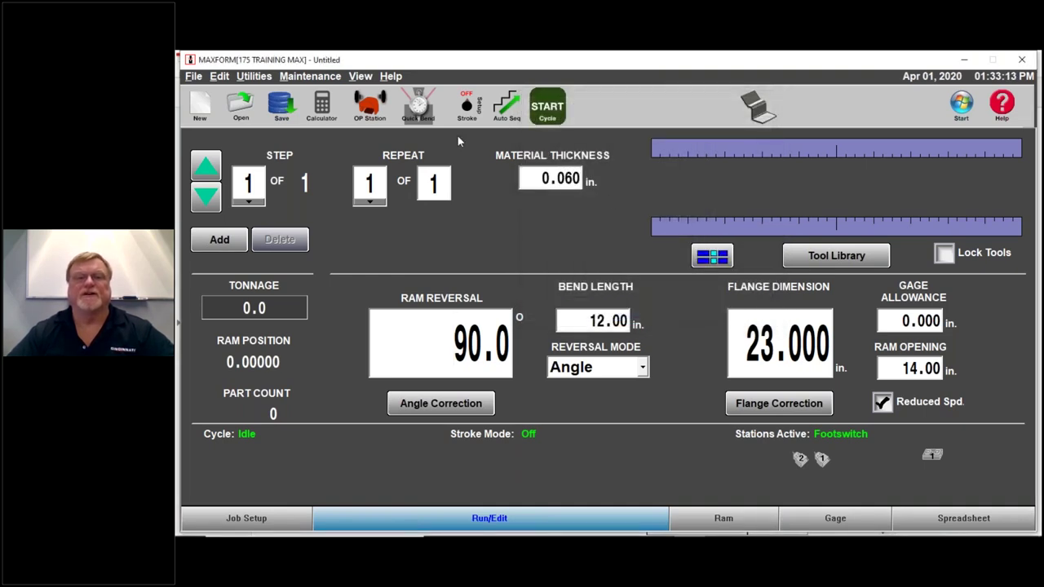
Step: Reopen the Machine Faults list to review it, and close it without clearing anything
{"action": "left_click", "coordinate": [361, 76]}
{"action": "left_click", "coordinate": [383, 95]}
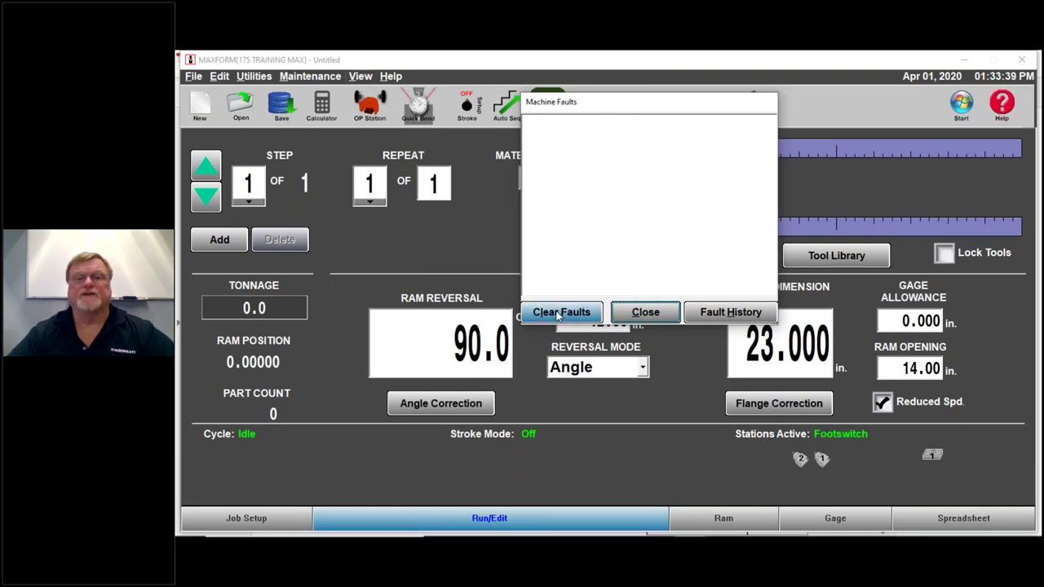
{"action": "left_click", "coordinate": [641, 313]}
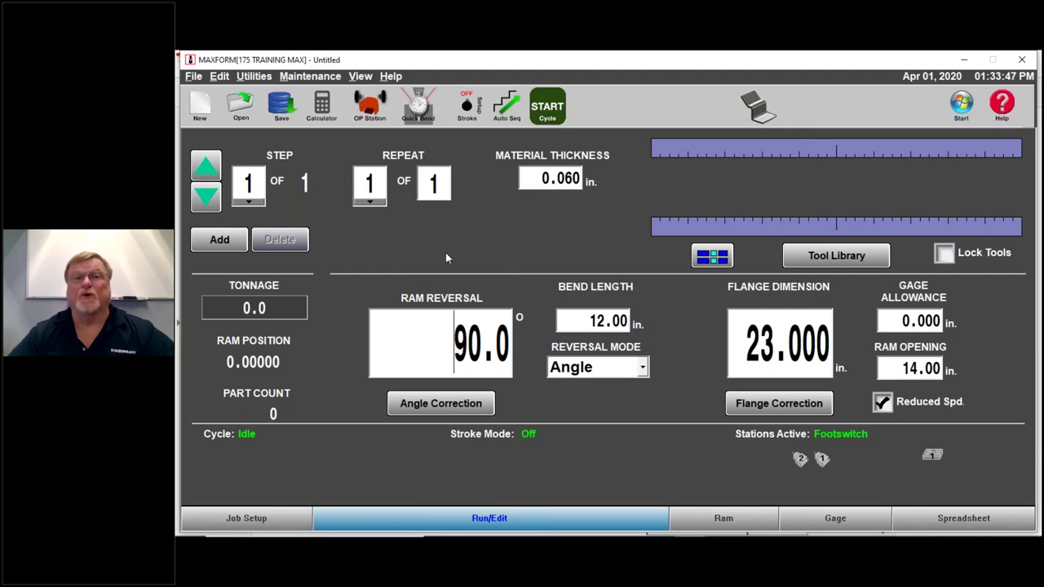
Step: Open the Press Brake Help contents and display the ALIGN ENCODERS topic from the index
{"action": "left_click", "coordinate": [360, 76]}
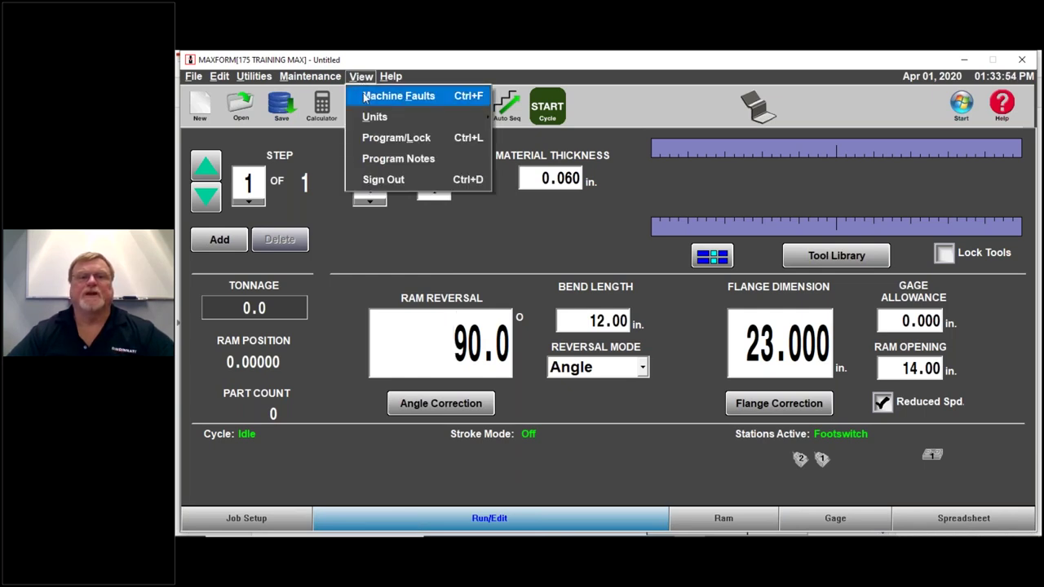
{"action": "mouse_move", "coordinate": [370, 119]}
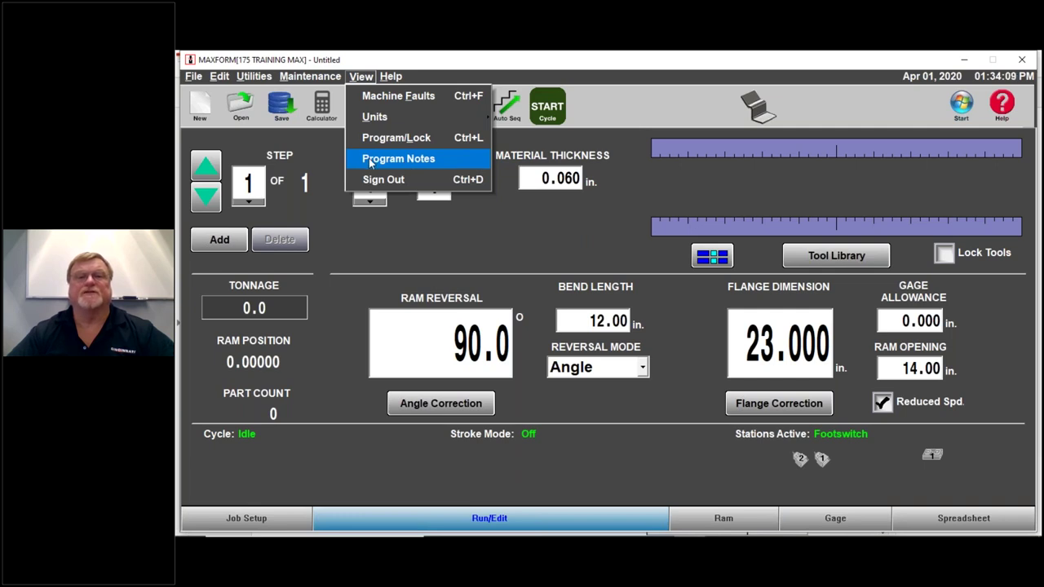
{"action": "mouse_move", "coordinate": [391, 76]}
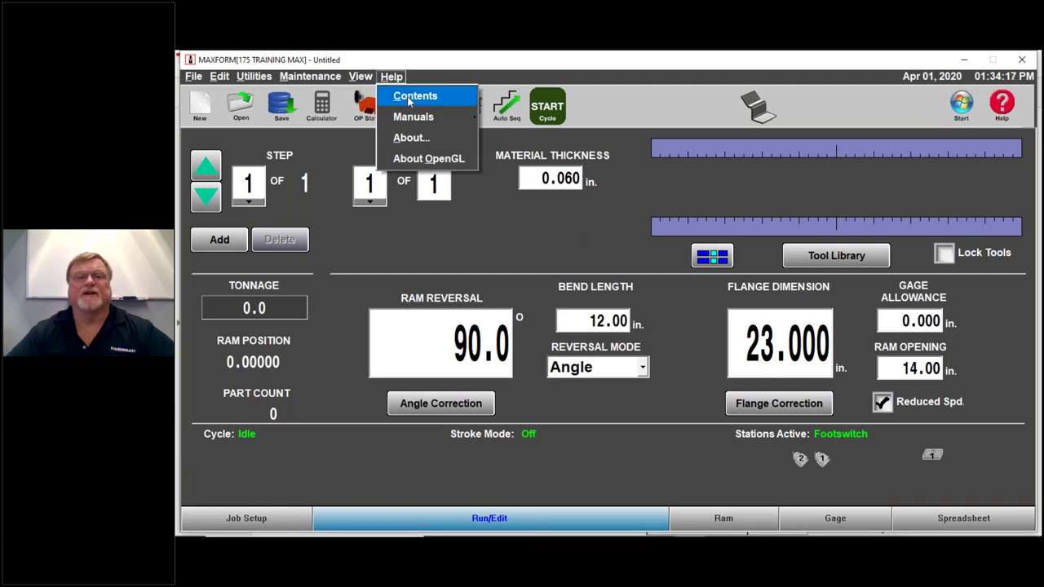
{"action": "left_click", "coordinate": [412, 96]}
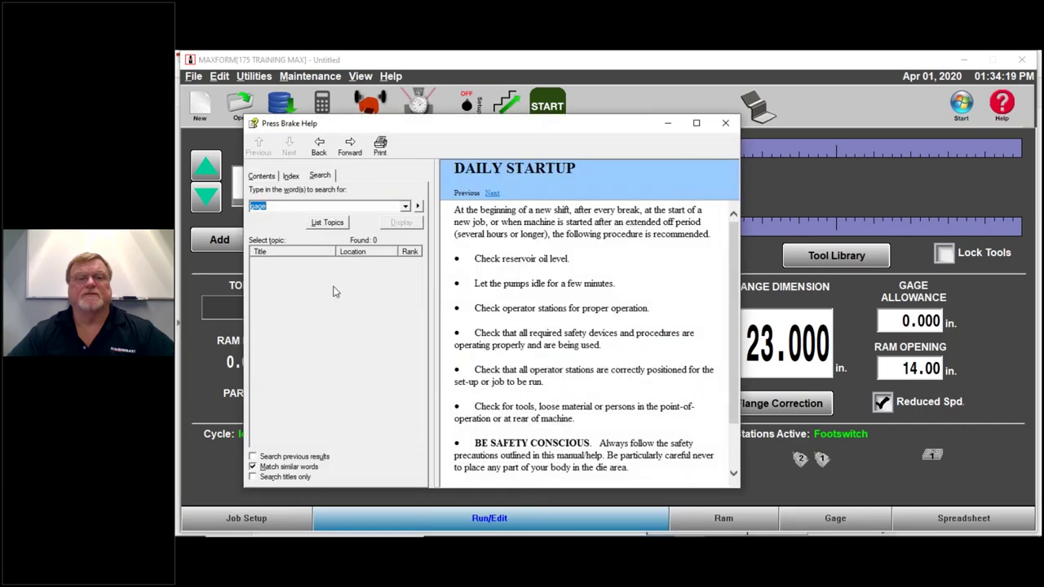
{"action": "left_click", "coordinate": [289, 176]}
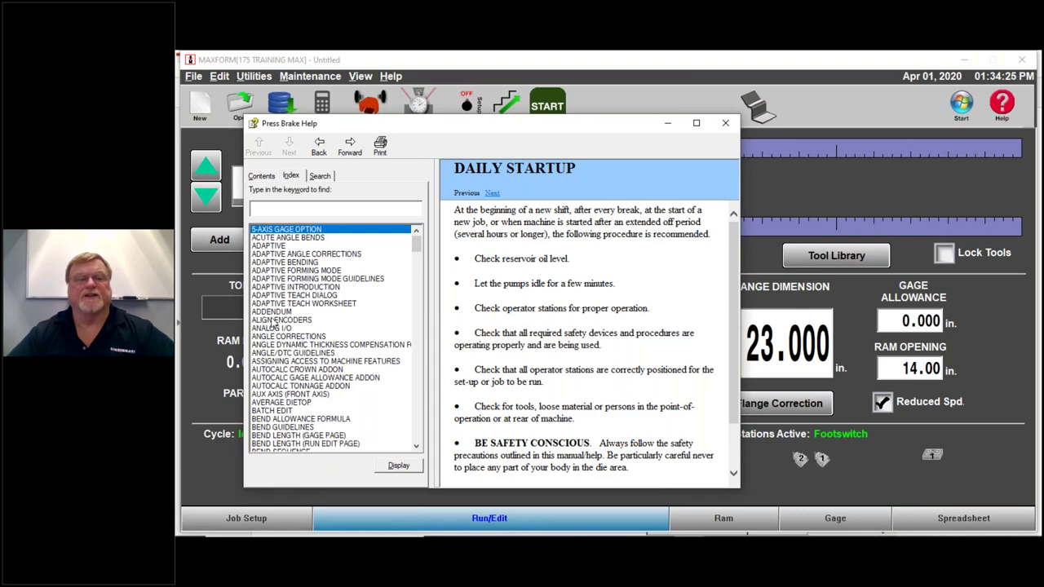
{"action": "left_click", "coordinate": [275, 321]}
{"action": "double_click", "coordinate": [276, 321]}
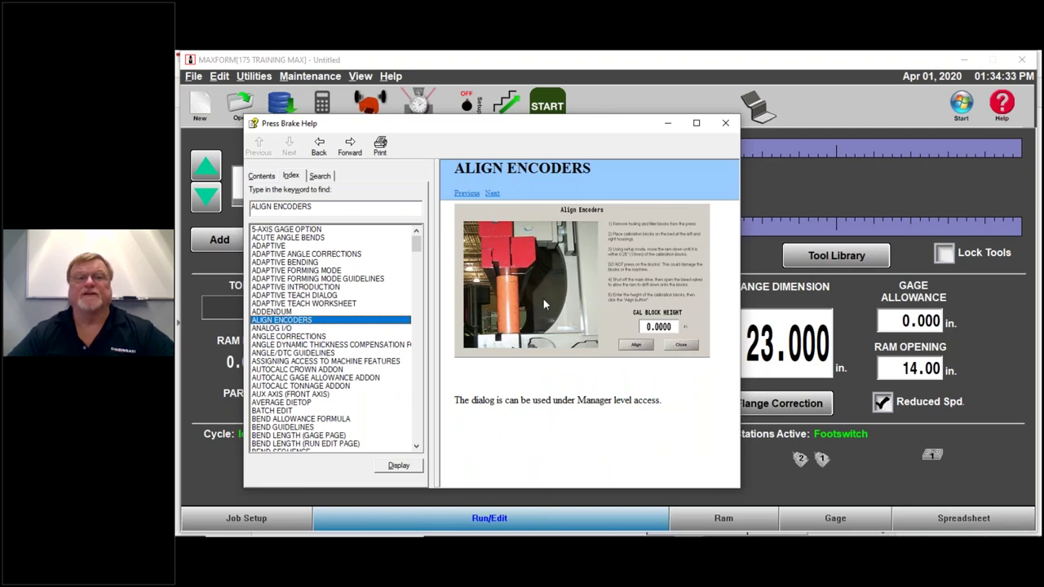
Step: Look through the help's search, index and contents views, and close the help
{"action": "left_click", "coordinate": [319, 176]}
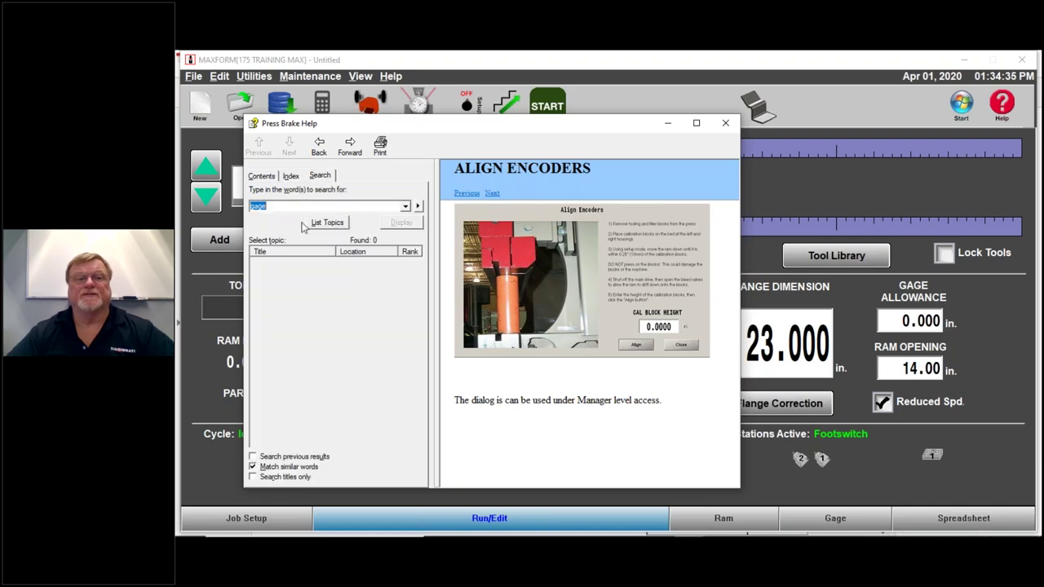
{"action": "left_click", "coordinate": [290, 178]}
{"action": "left_click", "coordinate": [262, 176]}
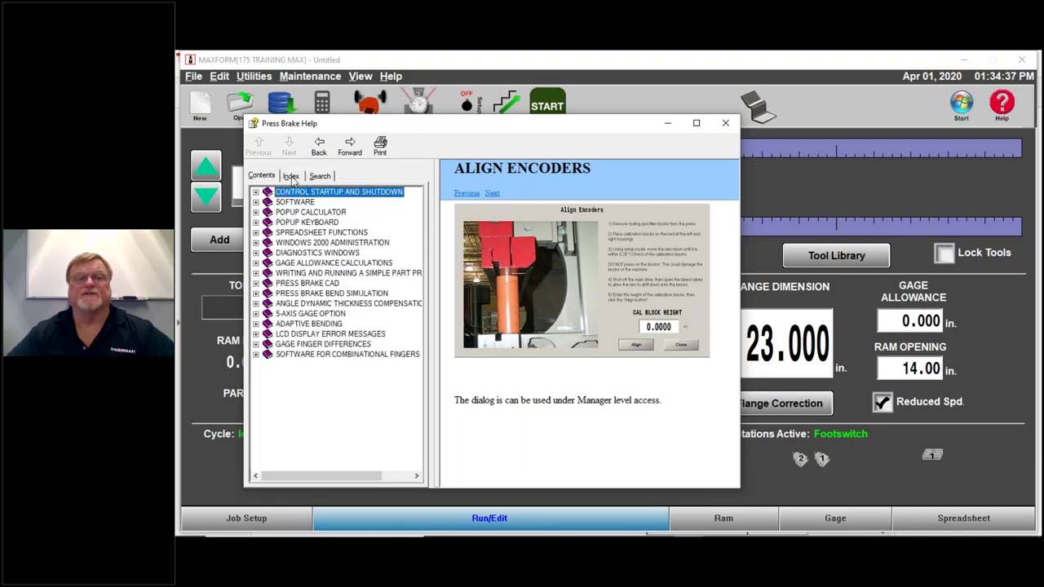
{"action": "left_click", "coordinate": [290, 176]}
{"action": "left_click", "coordinate": [262, 176]}
{"action": "left_click", "coordinate": [725, 123]}
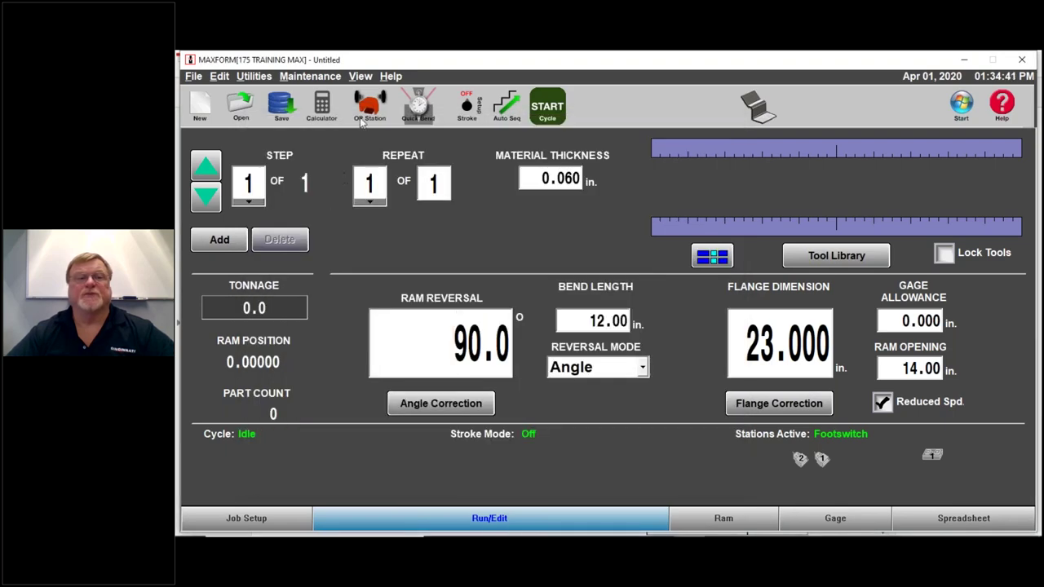
Step: View the list of PDF manuals, and check the software version information before closing it
{"action": "left_click", "coordinate": [391, 75]}
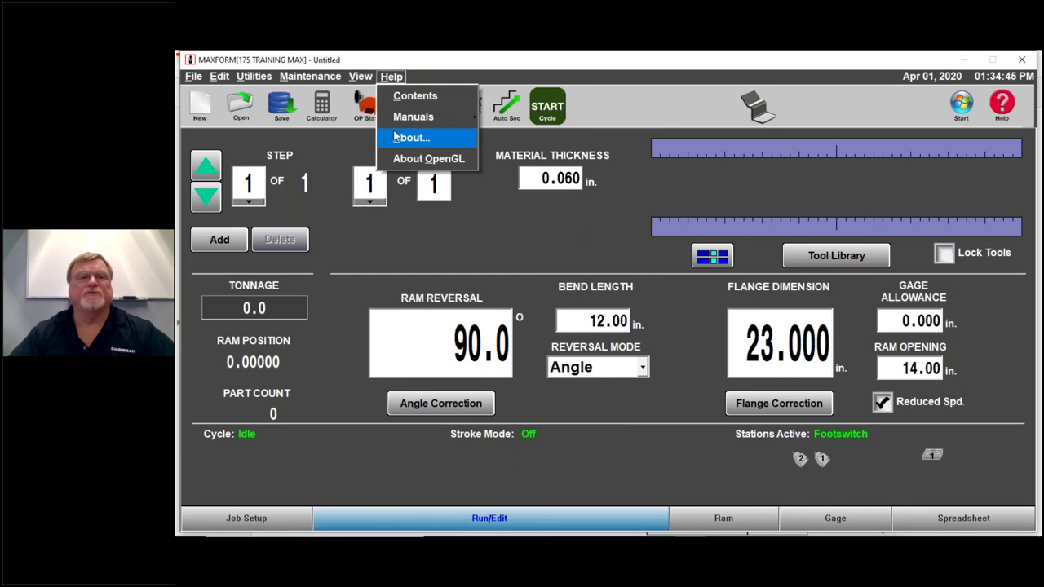
{"action": "mouse_move", "coordinate": [405, 121]}
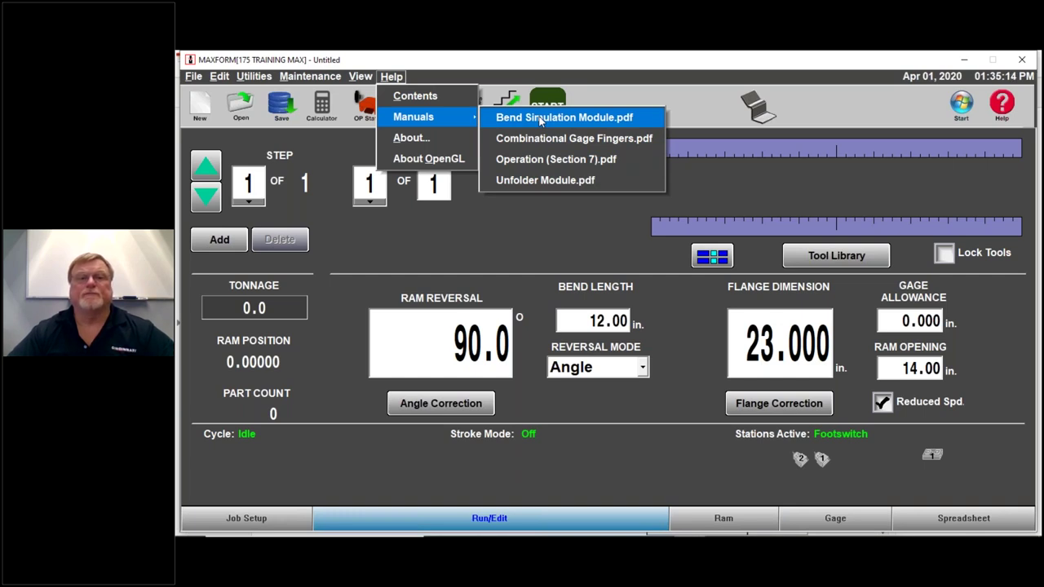
{"action": "left_click", "coordinate": [403, 139]}
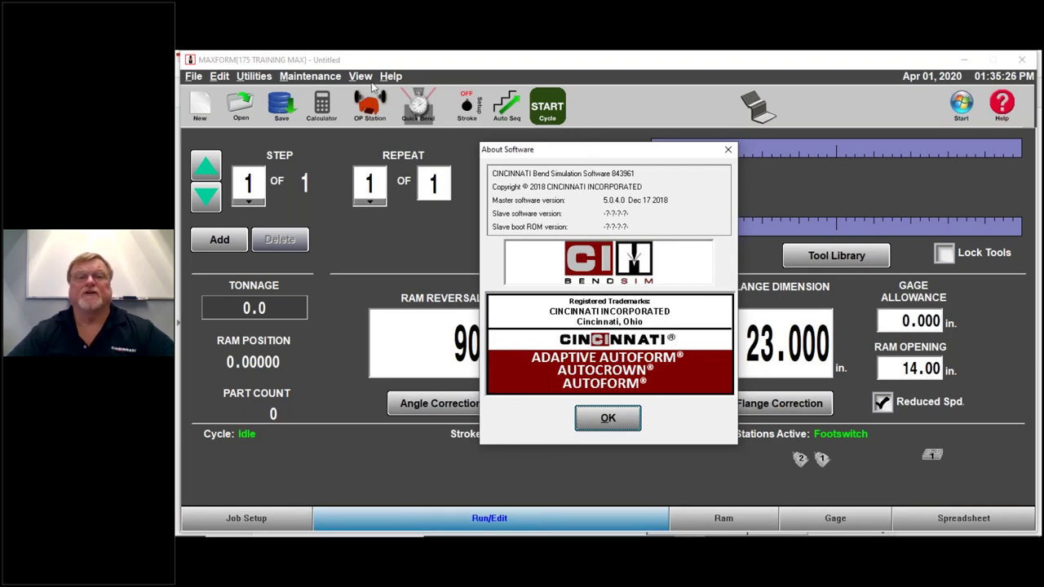
{"action": "left_click", "coordinate": [407, 117]}
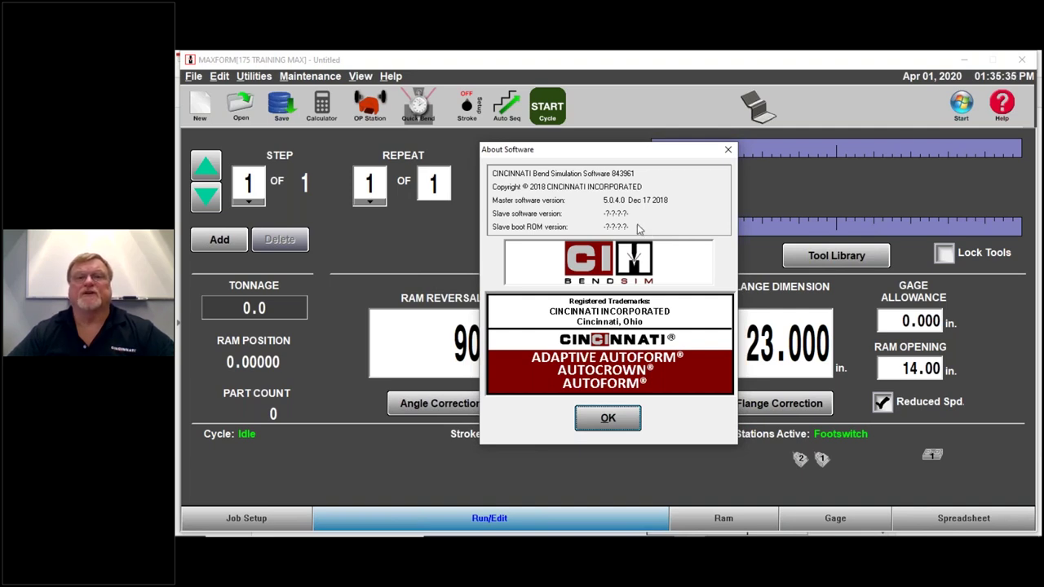
{"action": "left_click", "coordinate": [608, 419]}
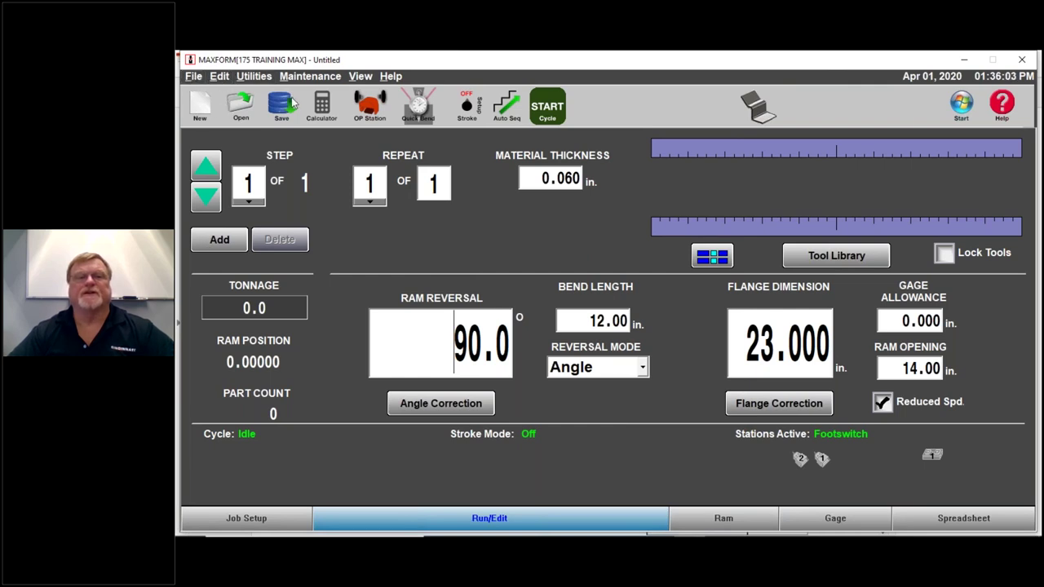
{"action": "left_click", "coordinate": [194, 77]}
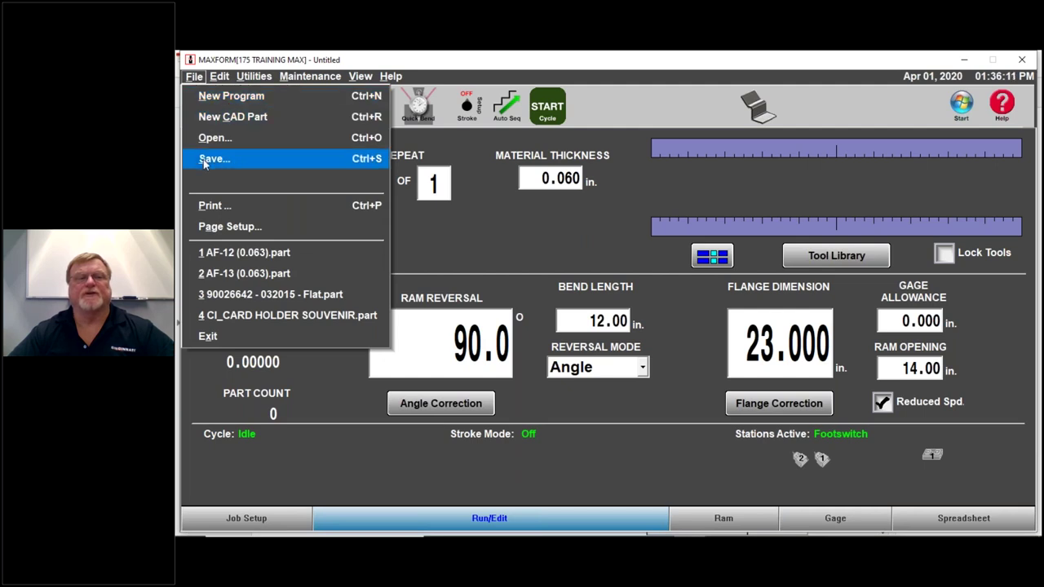
{"action": "left_click", "coordinate": [200, 96]}
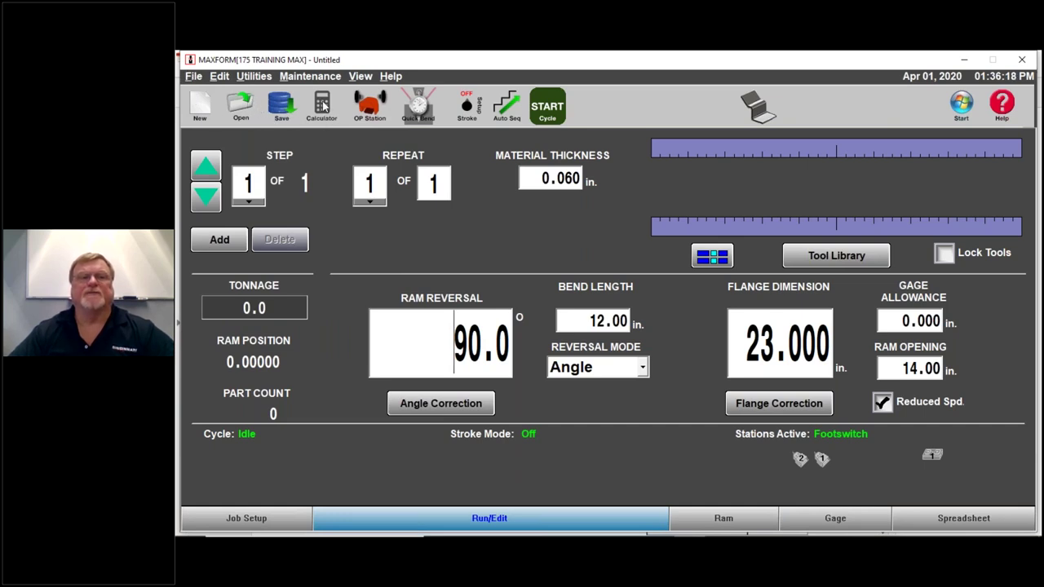
{"action": "left_click", "coordinate": [254, 76]}
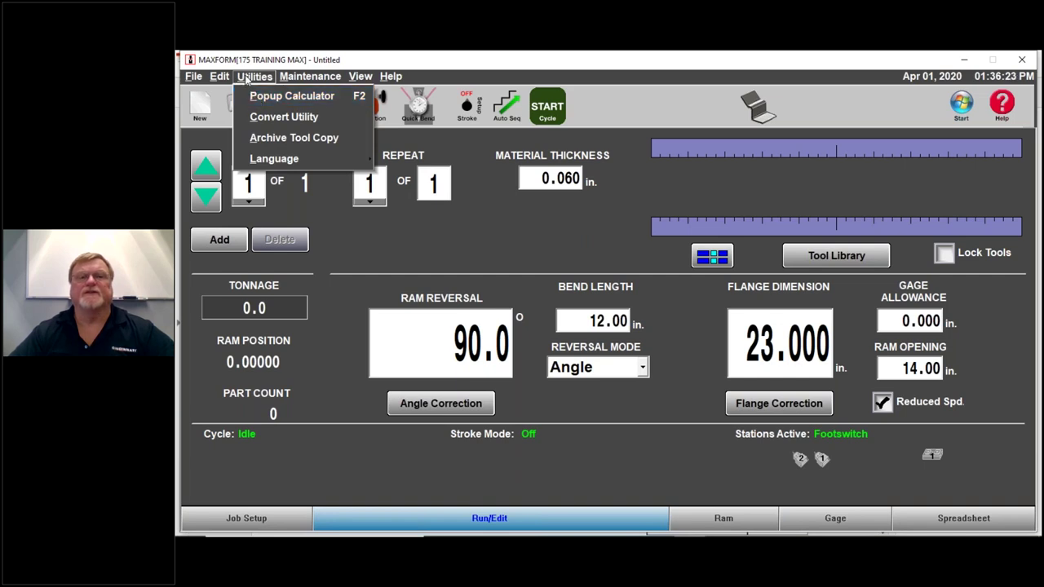
{"action": "left_click", "coordinate": [247, 76]}
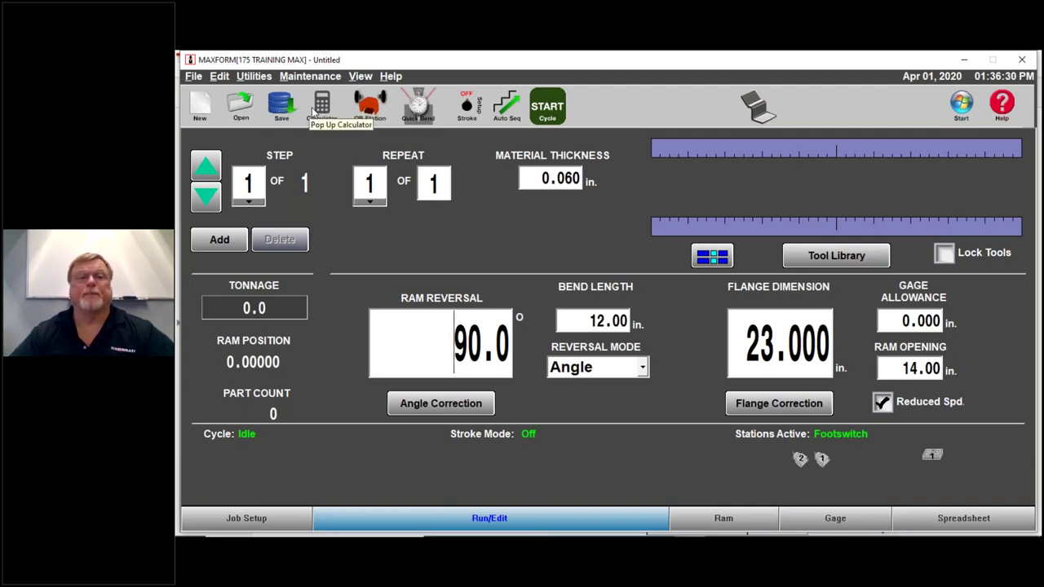
Step: Review the operator station settings for stroke and setup mode, try toggling the setup-mode Station 1 palm buttons, and discard the changes
{"action": "left_click", "coordinate": [370, 106]}
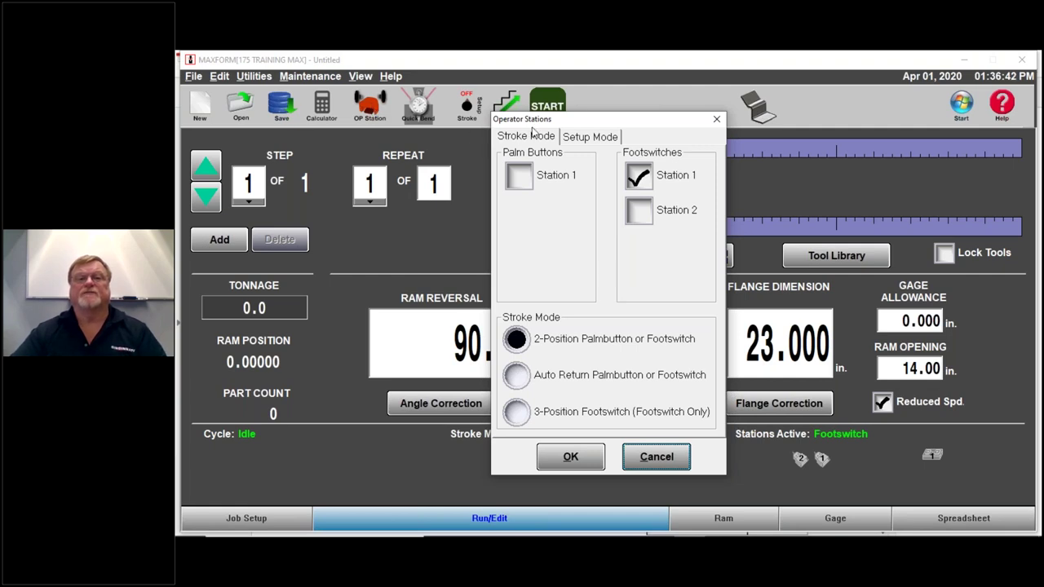
{"action": "left_click", "coordinate": [588, 137]}
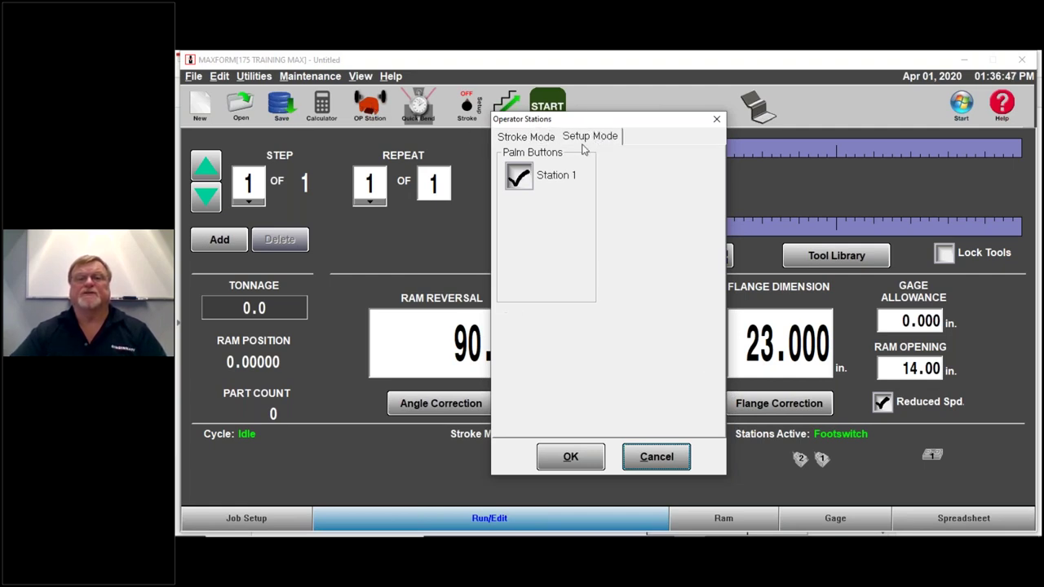
{"action": "left_click", "coordinate": [519, 177]}
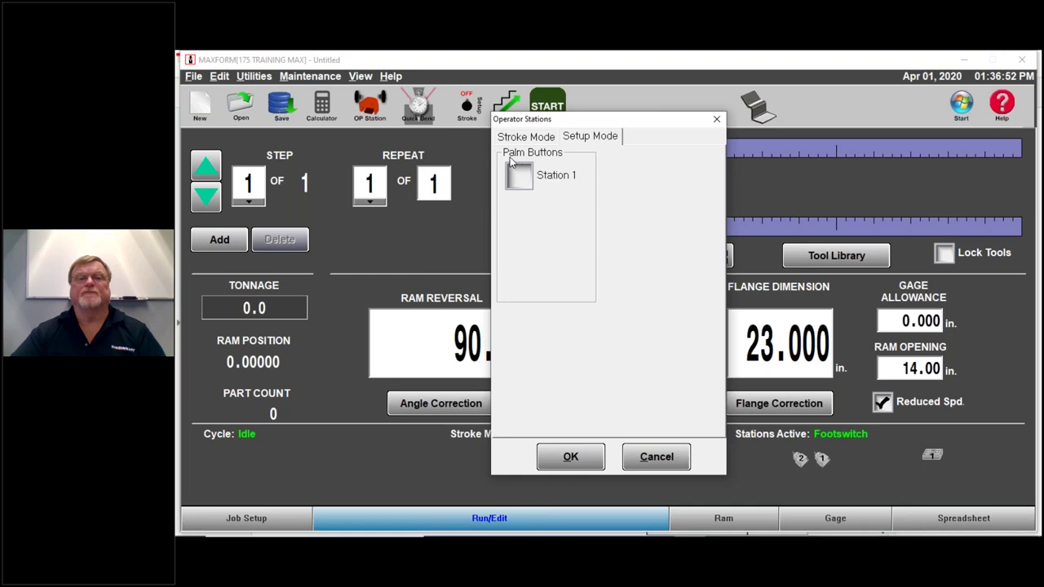
{"action": "left_click", "coordinate": [518, 174]}
{"action": "left_click", "coordinate": [523, 180]}
{"action": "left_click", "coordinate": [524, 180]}
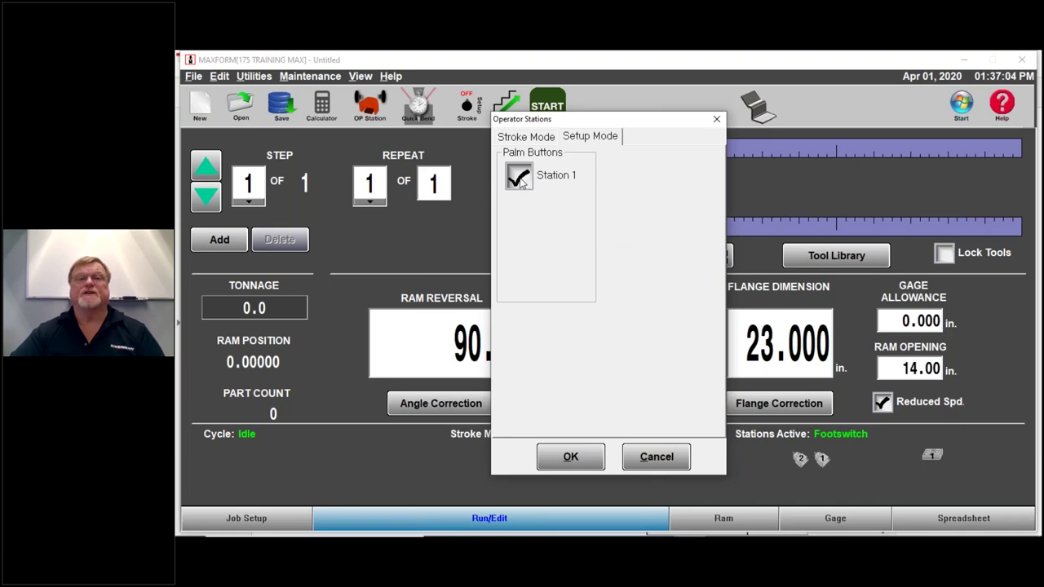
{"action": "left_click", "coordinate": [656, 457]}
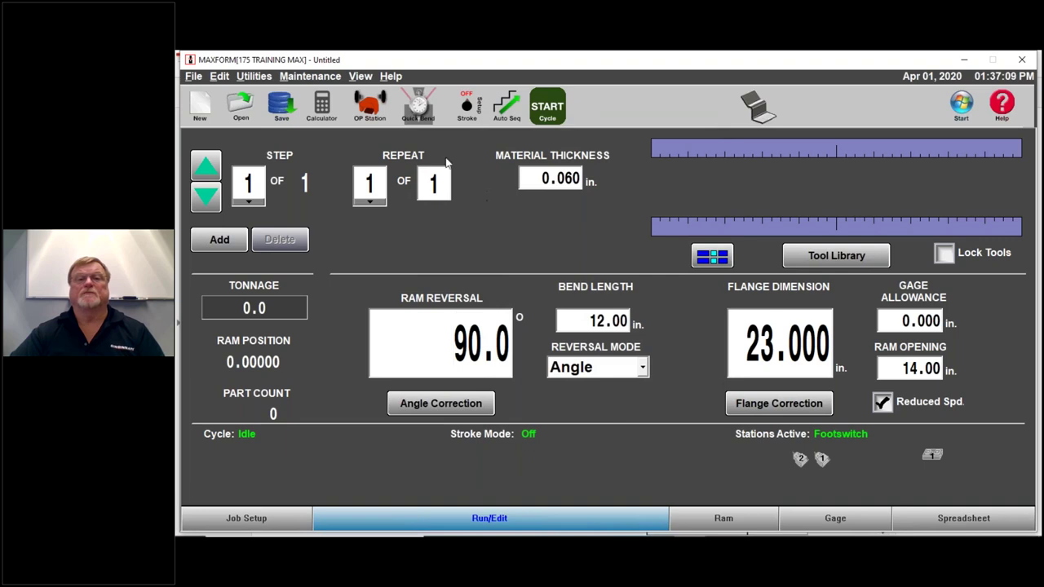
Step: Deactivate the Station 1 palm buttons for setup mode in the operator station settings and apply
{"action": "left_click", "coordinate": [369, 112]}
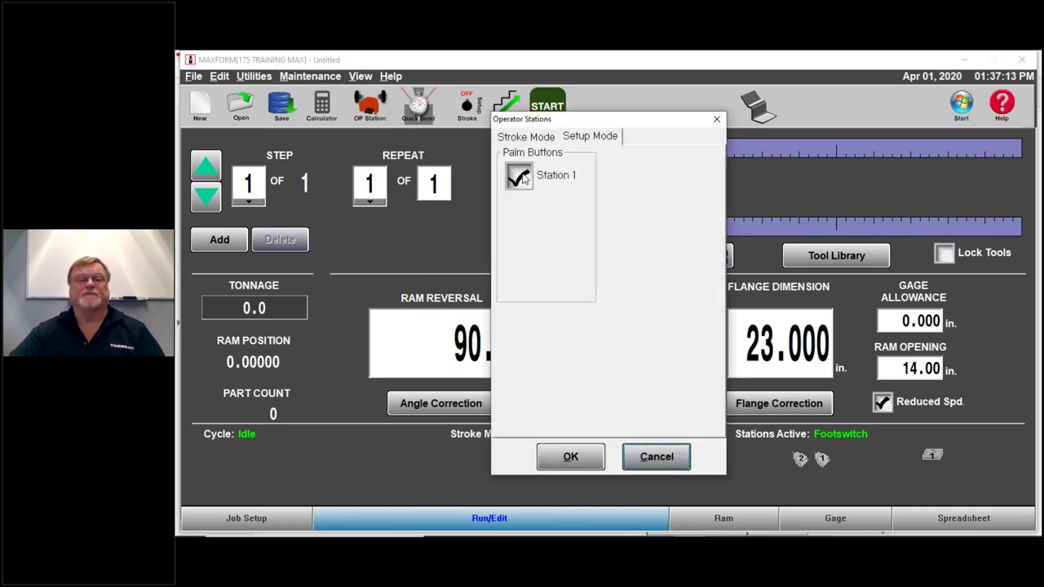
{"action": "left_click", "coordinate": [519, 176]}
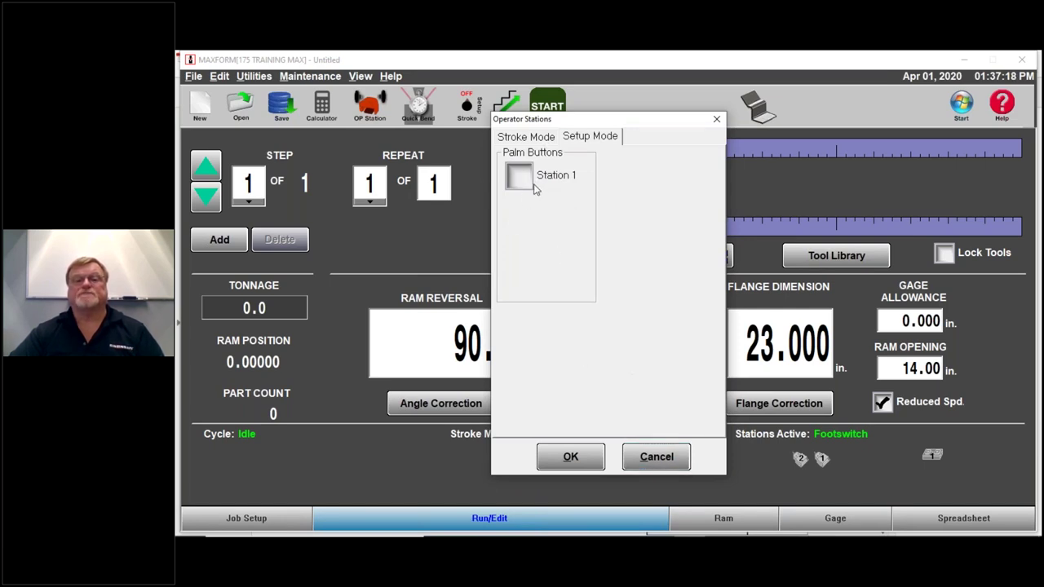
{"action": "left_click", "coordinate": [570, 457]}
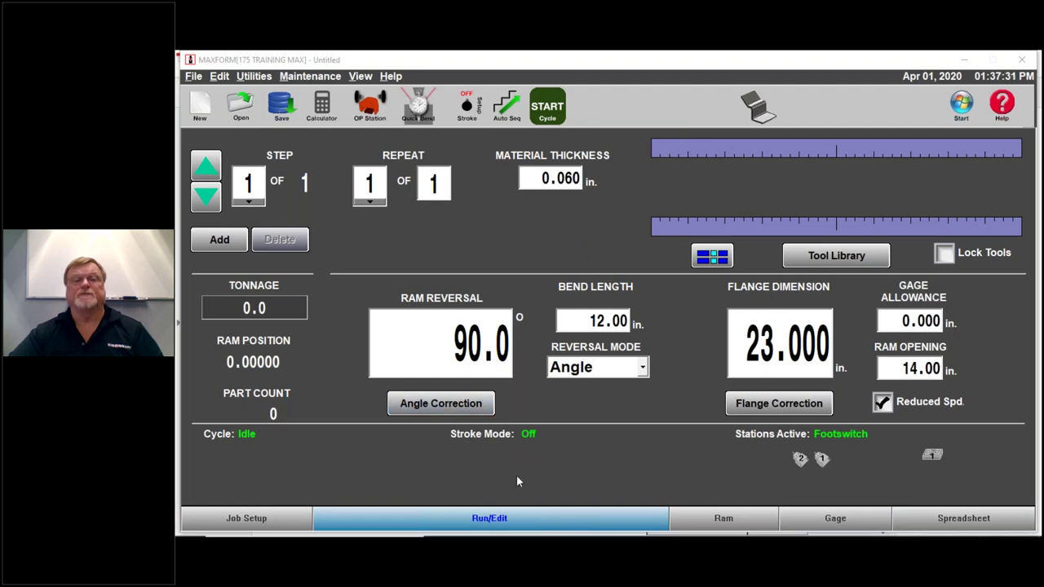
Step: Switch the stroke mode to Setup, and activate the Station 1 palm buttons for setup mode
{"action": "left_click", "coordinate": [474, 109]}
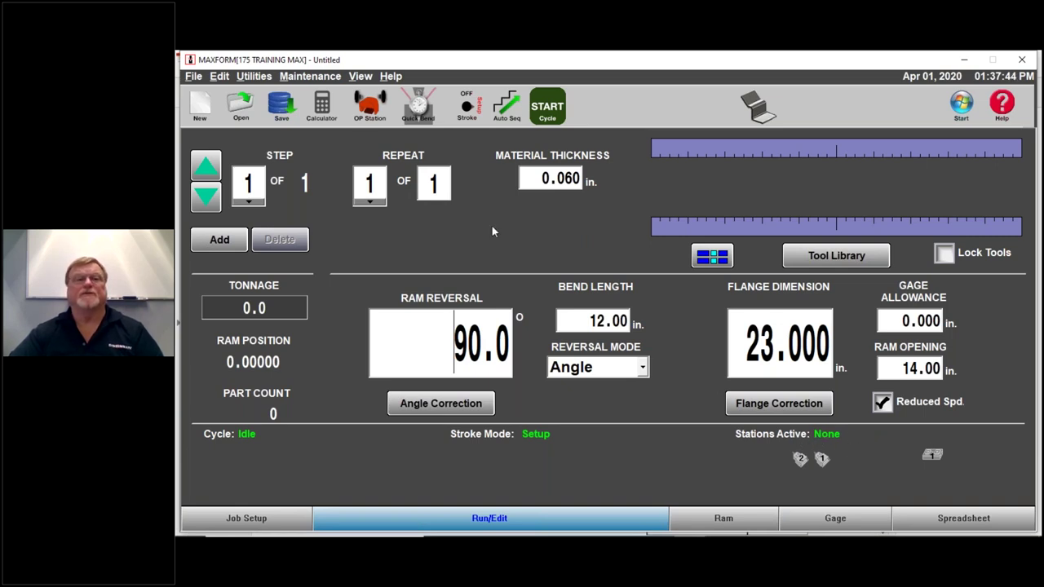
{"action": "left_click", "coordinate": [367, 110]}
{"action": "left_click", "coordinate": [516, 177]}
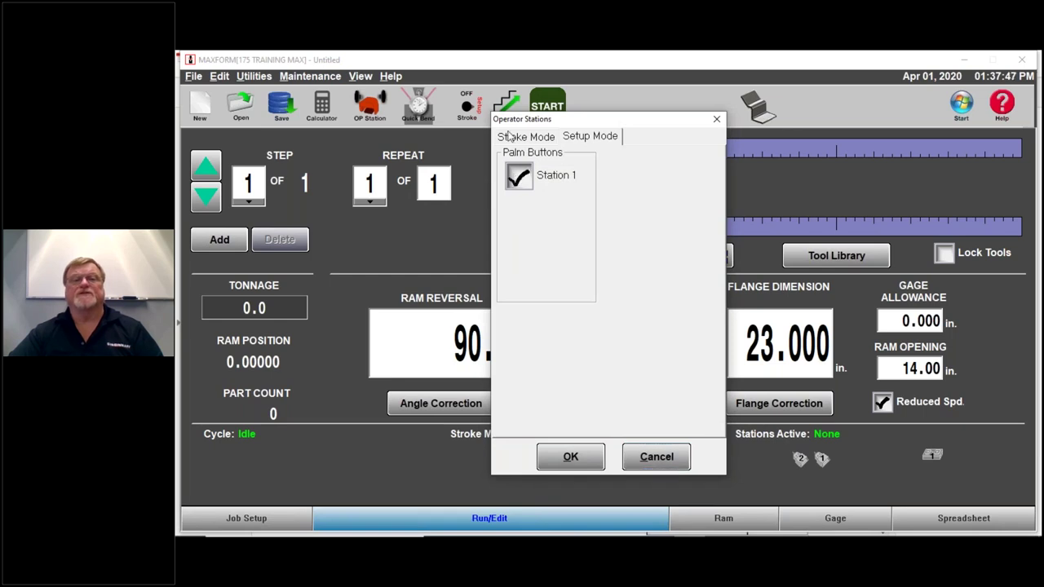
{"action": "left_click", "coordinate": [571, 457]}
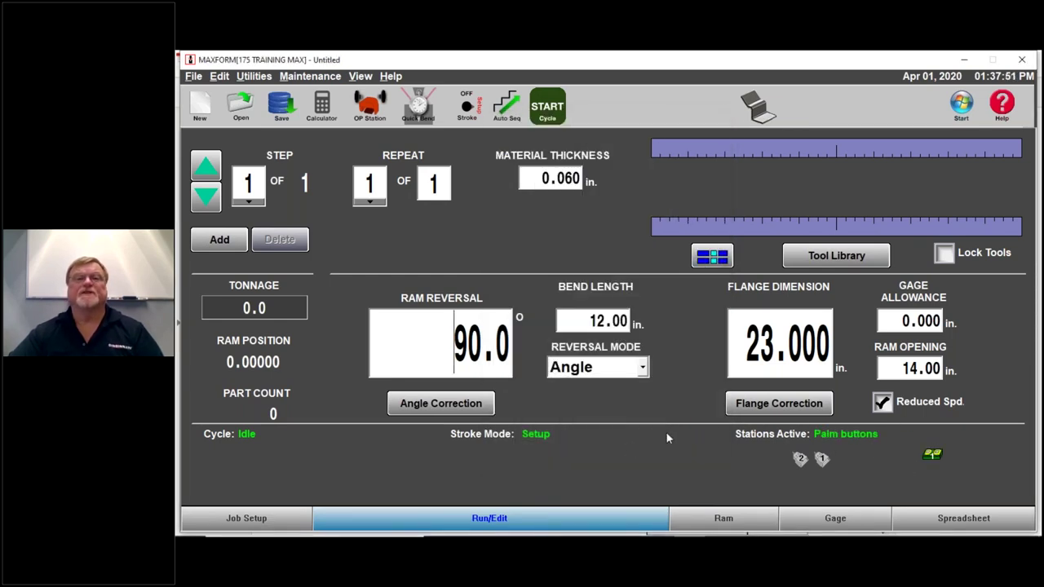
Step: In the stroke-mode operator station settings, try out Footswitch Station 2 and leave only Footswitch Station 1 selected
{"action": "left_click", "coordinate": [371, 111]}
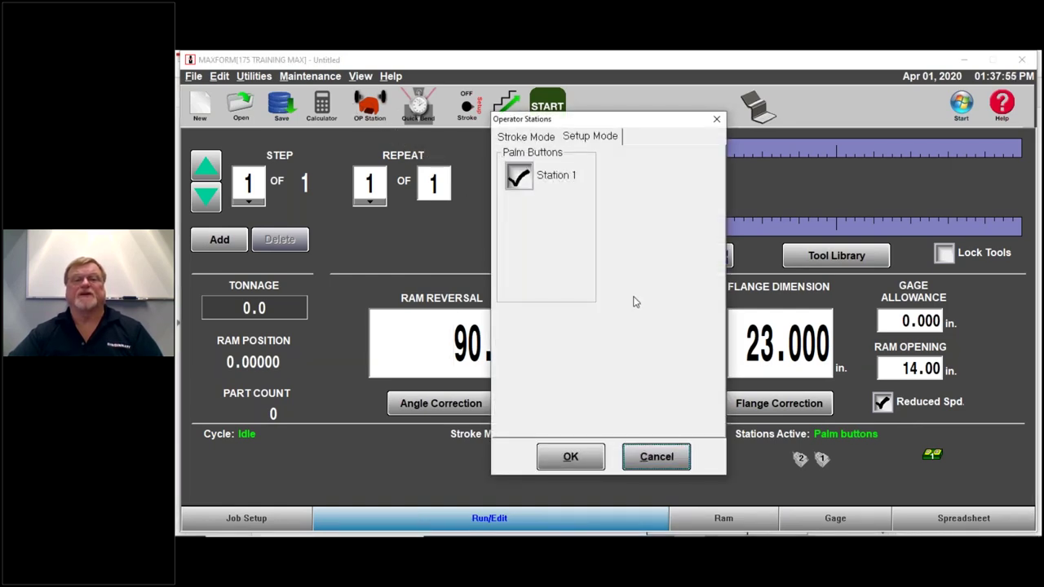
{"action": "left_click", "coordinate": [656, 459]}
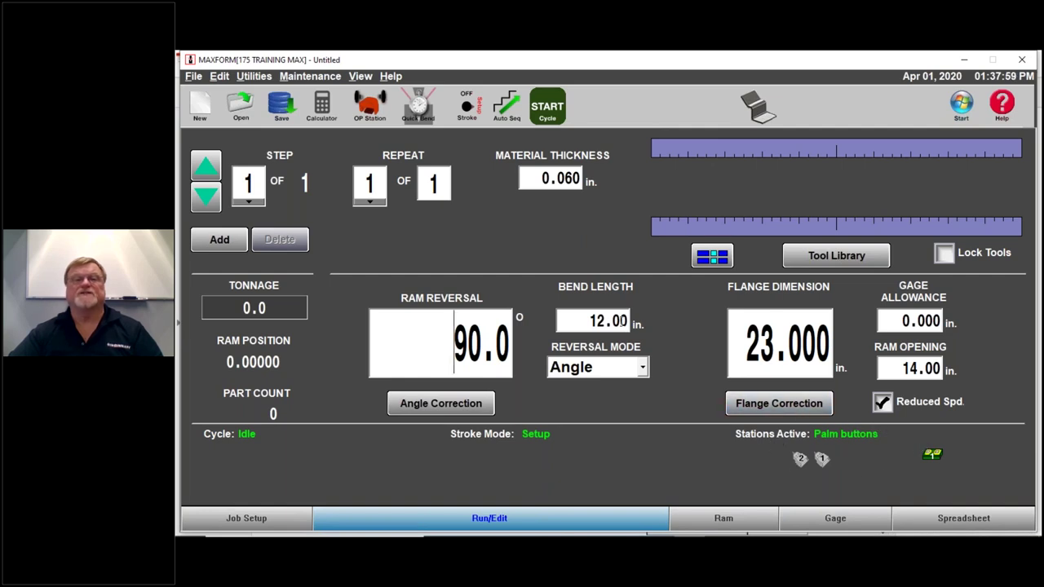
{"action": "left_click", "coordinate": [366, 102]}
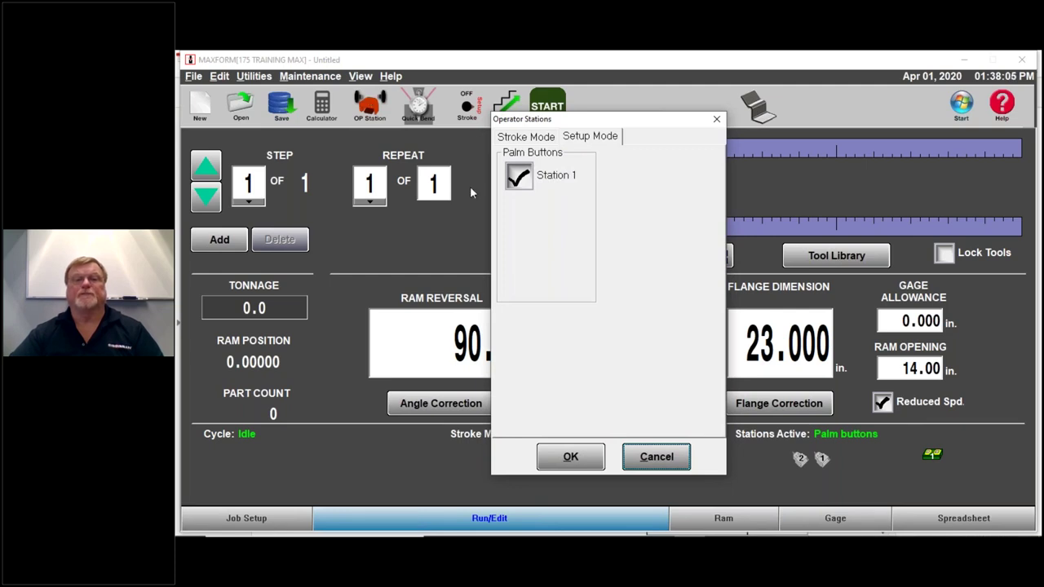
{"action": "left_click", "coordinate": [517, 139]}
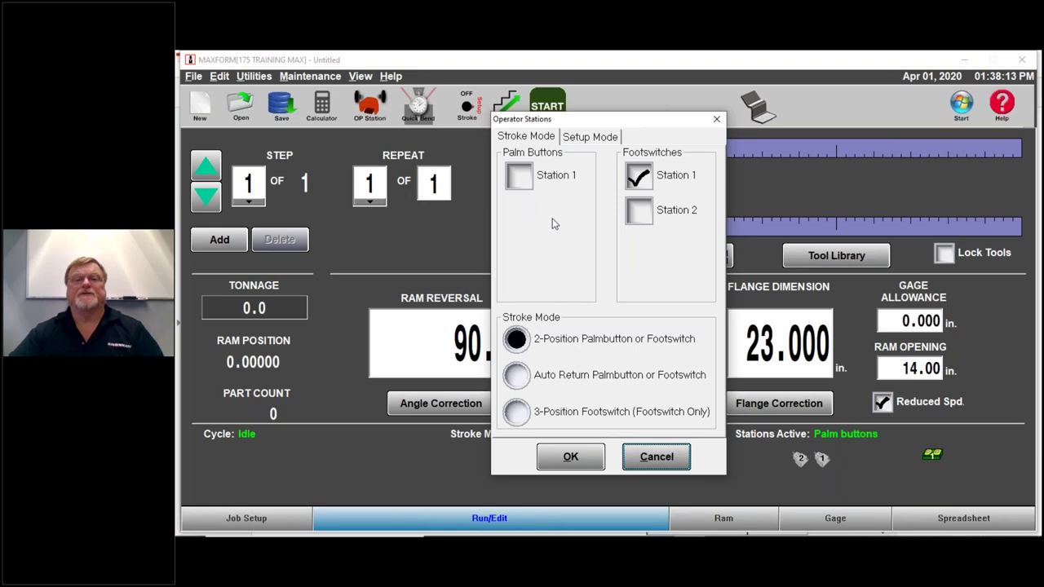
{"action": "left_click", "coordinate": [638, 174]}
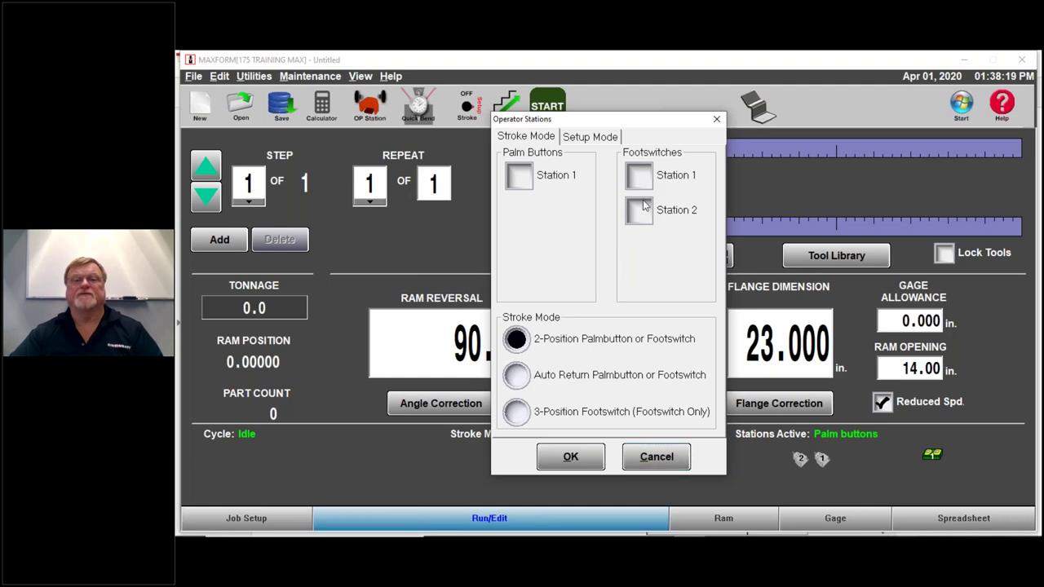
{"action": "left_click", "coordinate": [639, 210]}
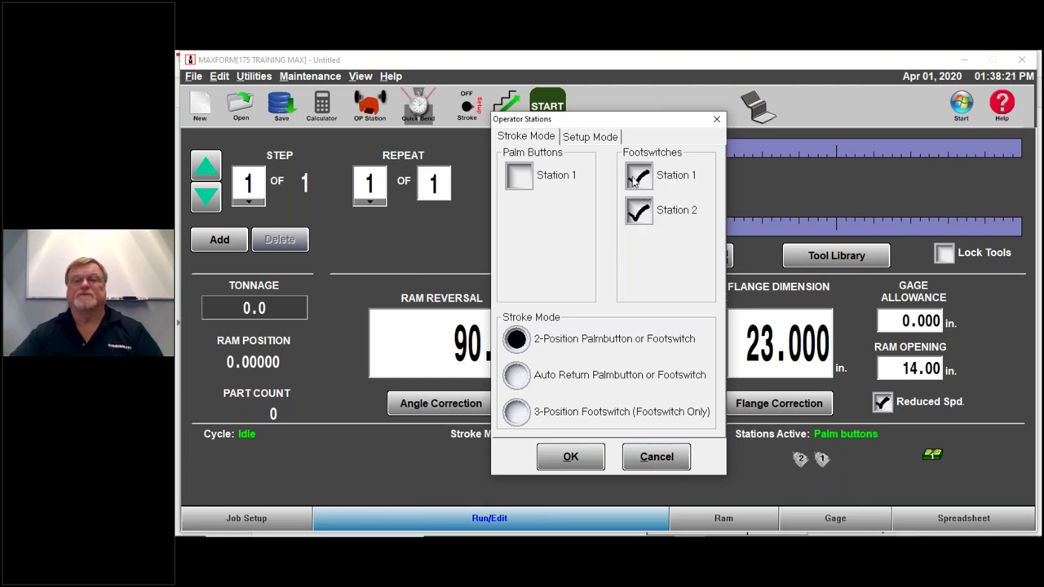
{"action": "left_click", "coordinate": [638, 211]}
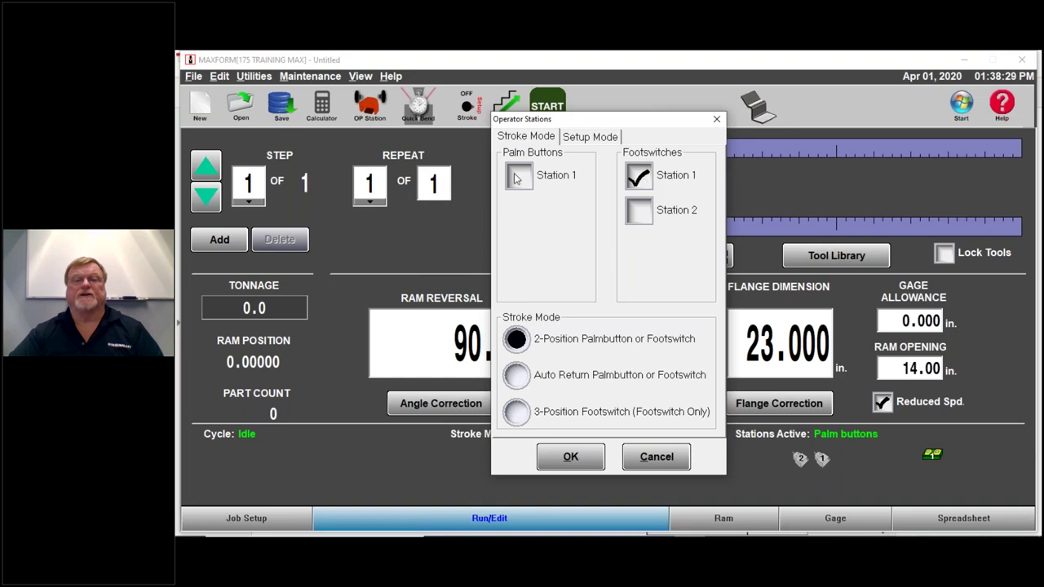
Step: Try the stroke-mode Station 1 palm buttons in place of the footswitch, and apply the settings with only Footswitch Station 1 selected
{"action": "left_click", "coordinate": [640, 179]}
{"action": "left_click", "coordinate": [517, 178]}
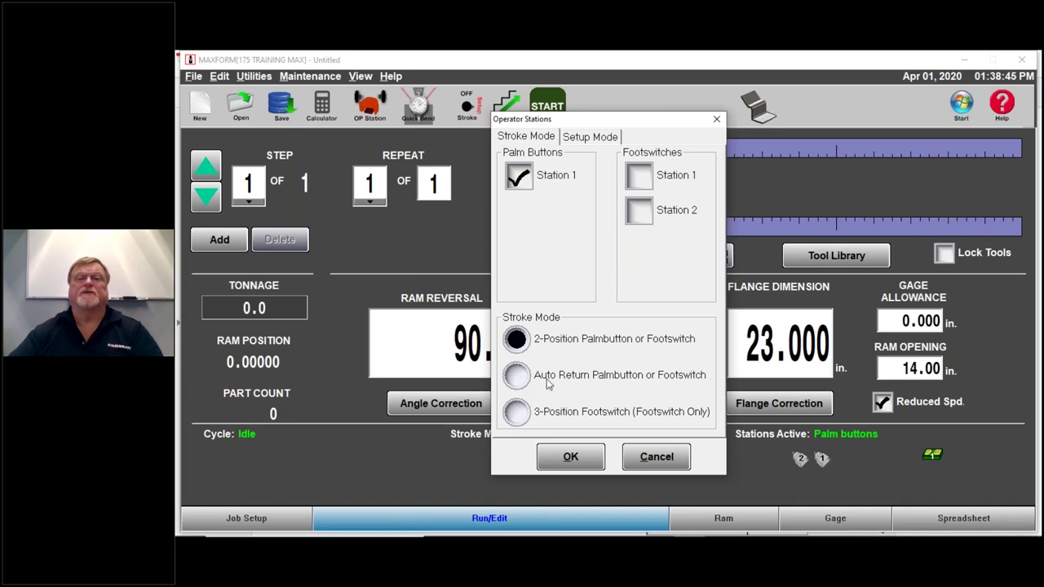
{"action": "left_click", "coordinate": [517, 176]}
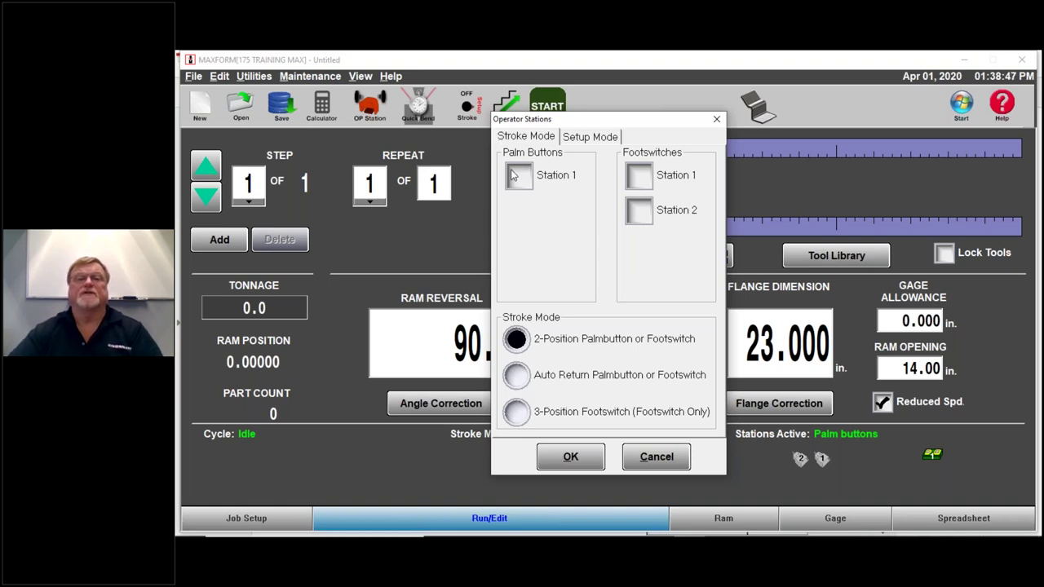
{"action": "left_click", "coordinate": [639, 176]}
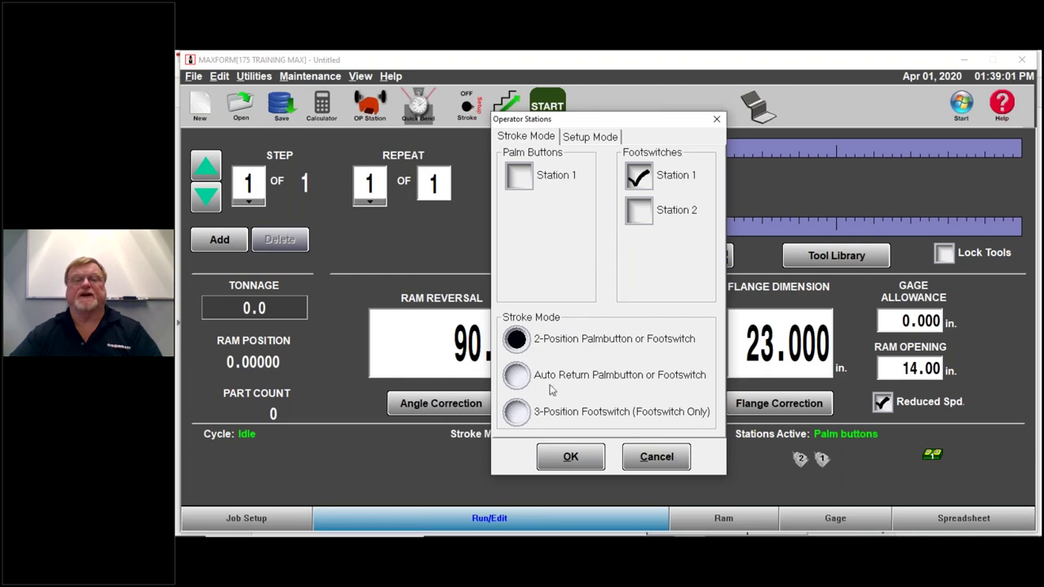
{"action": "left_click_drag", "start_coordinate": [617, 120], "coordinate": [609, 65]}
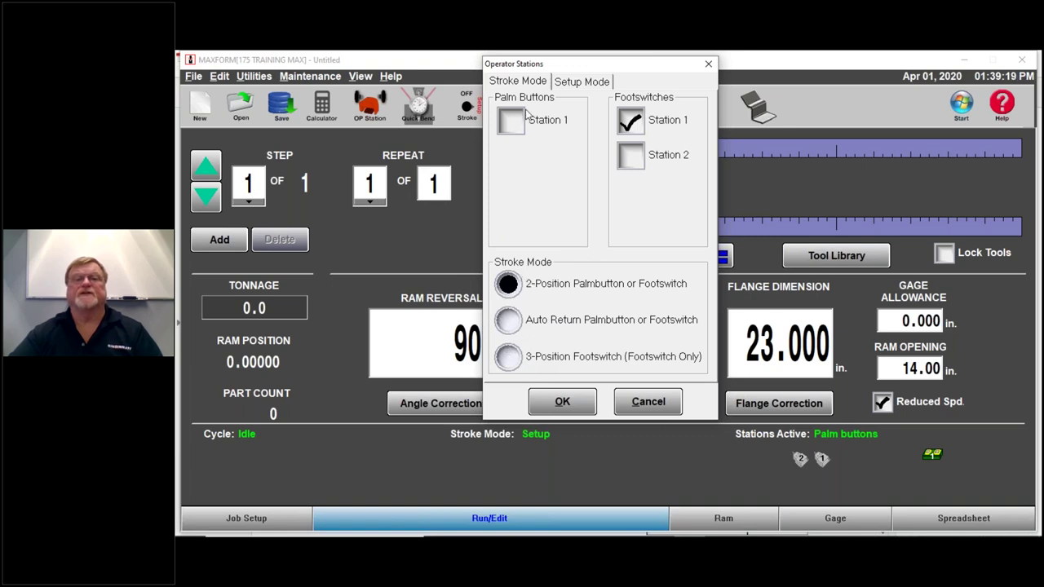
{"action": "left_click", "coordinate": [562, 401]}
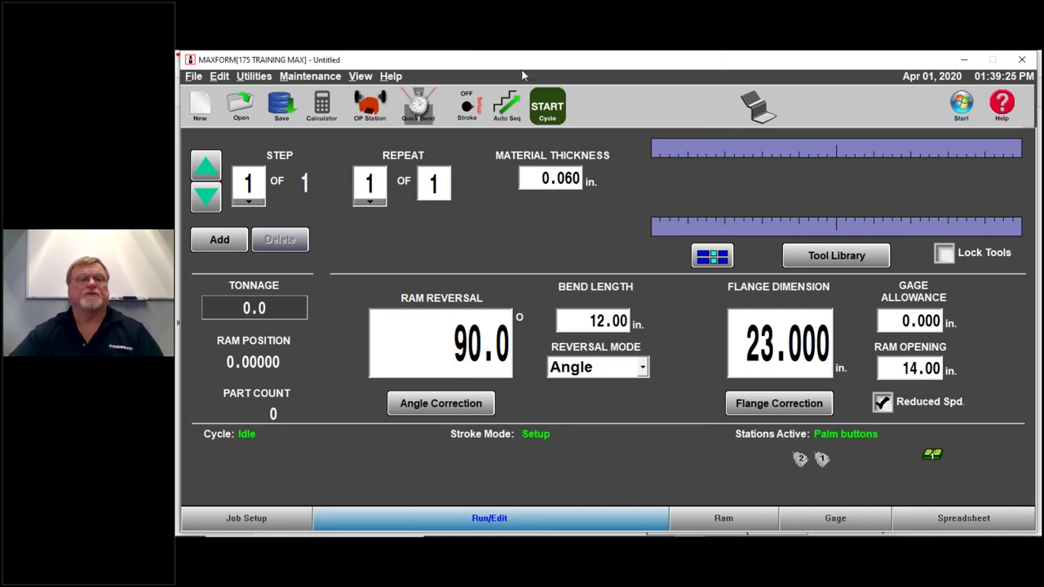
Step: Open Quick Bend, look at the top stop position entry without changing it, and keep the guard mode on Laser Guard
{"action": "left_click", "coordinate": [418, 111]}
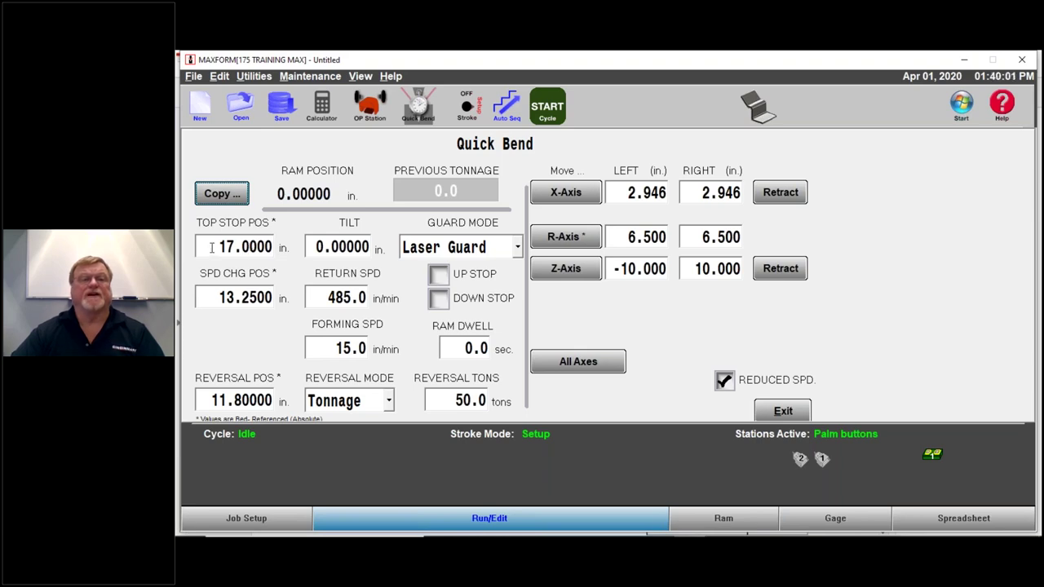
{"action": "left_click", "coordinate": [215, 246]}
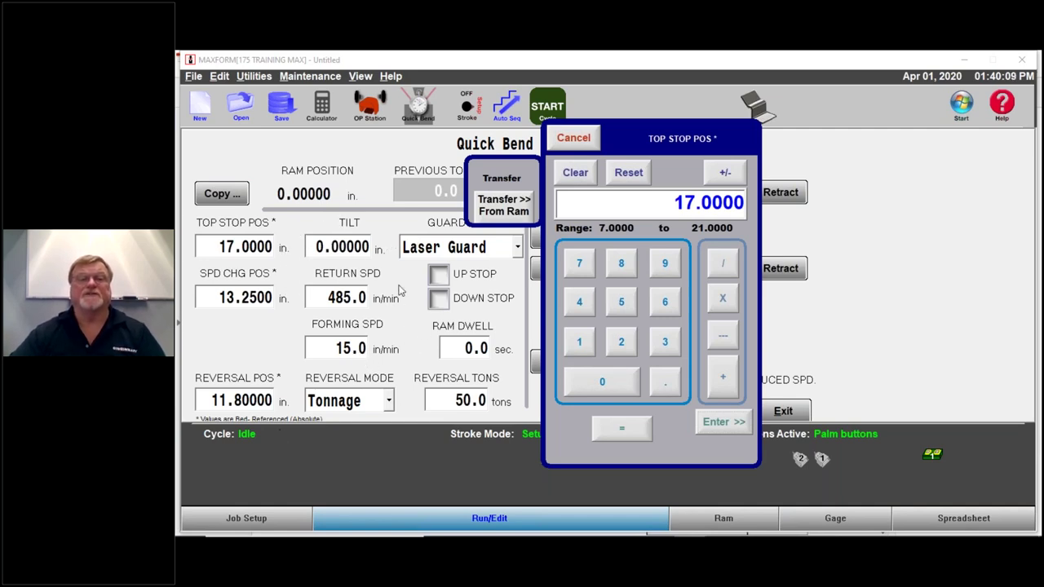
{"action": "left_click", "coordinate": [575, 139]}
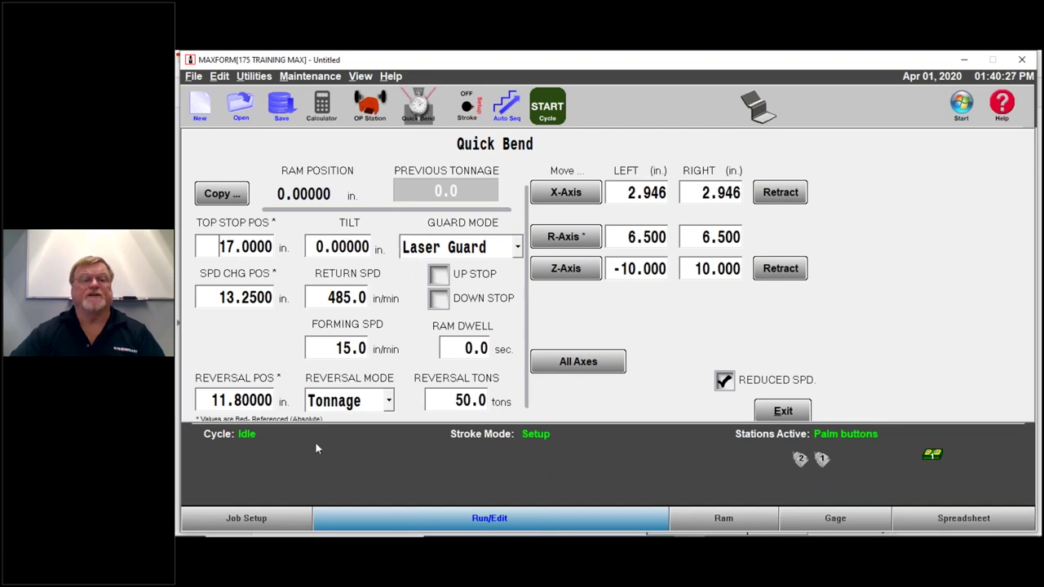
{"action": "left_click", "coordinate": [221, 255]}
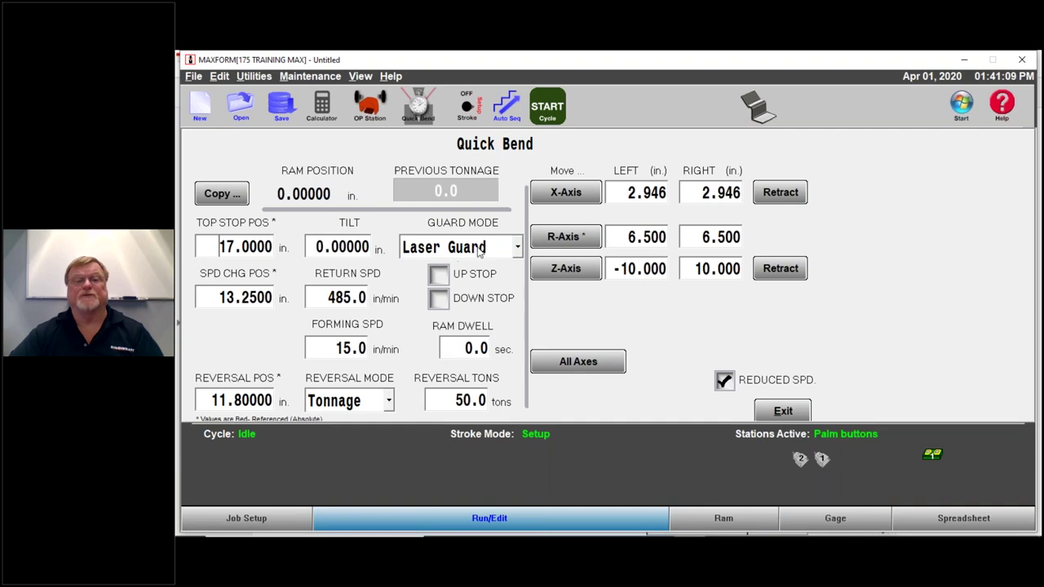
{"action": "left_click", "coordinate": [518, 247]}
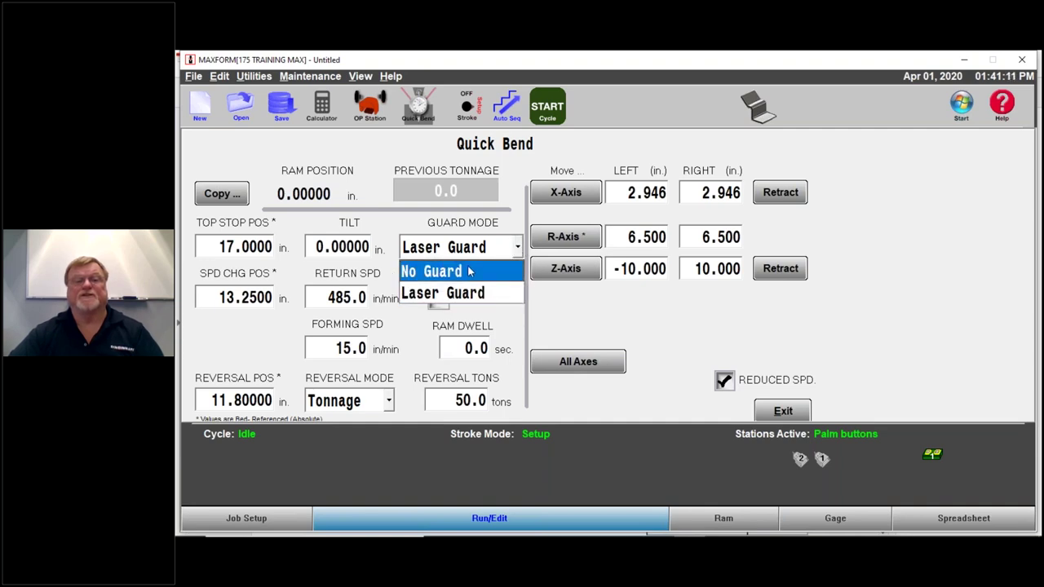
{"action": "left_click", "coordinate": [481, 293]}
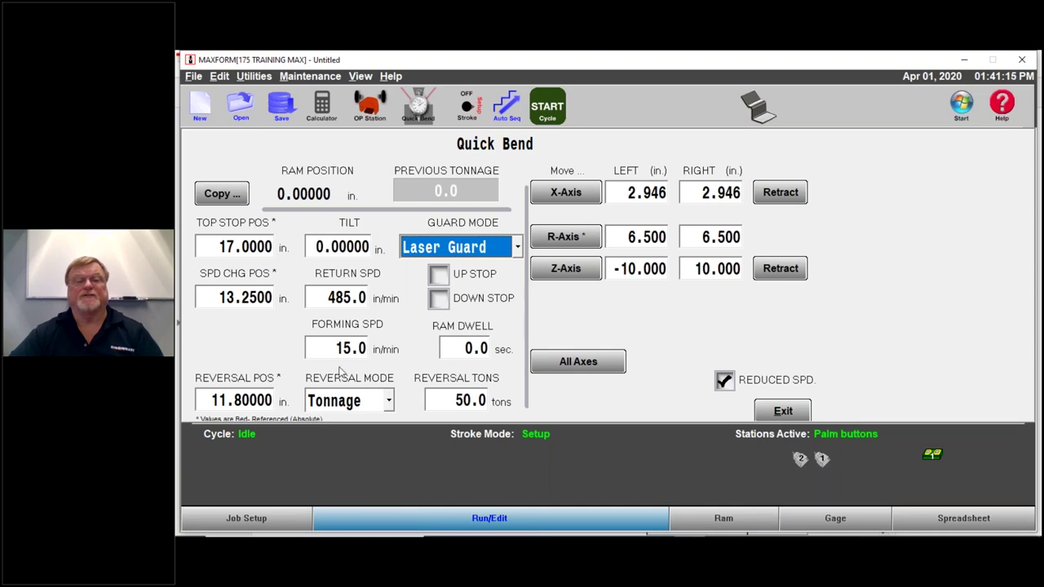
Step: Look at Quick Bend's reversal position entry and X-axis move function without changing any values, and exit Quick Bend
{"action": "left_click", "coordinate": [218, 399]}
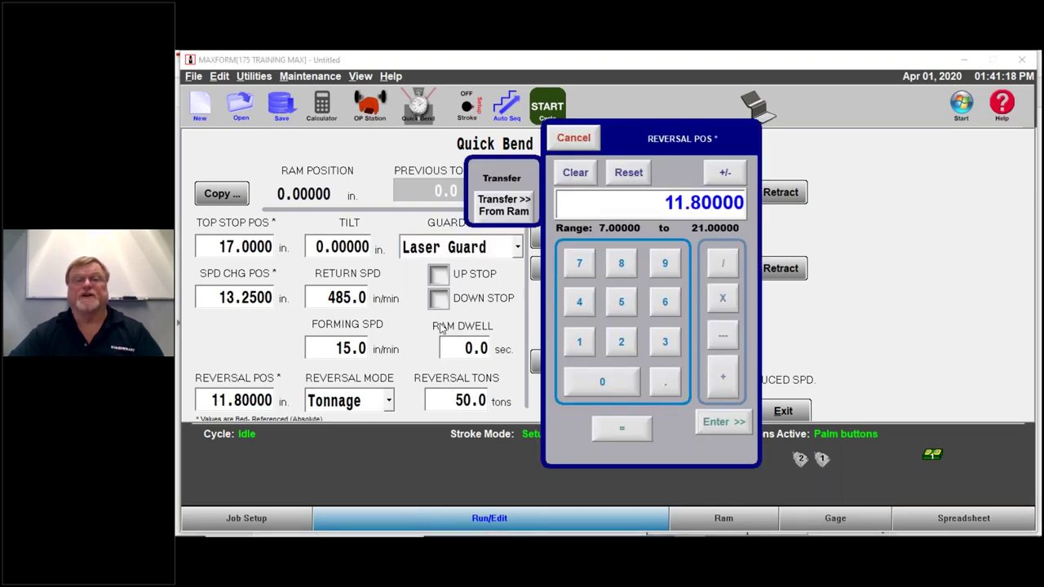
{"action": "left_click", "coordinate": [573, 140]}
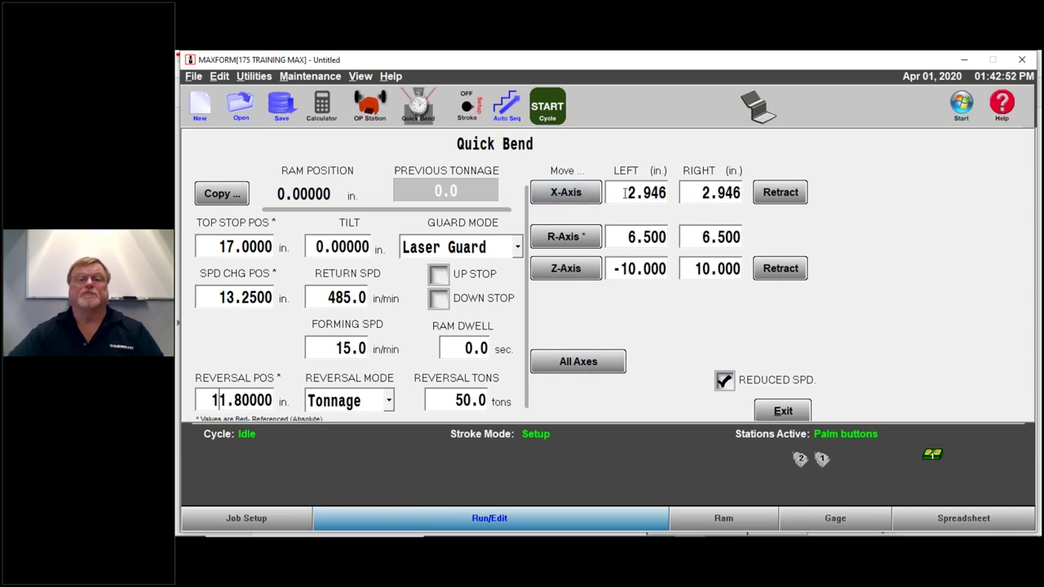
{"action": "left_click", "coordinate": [565, 192]}
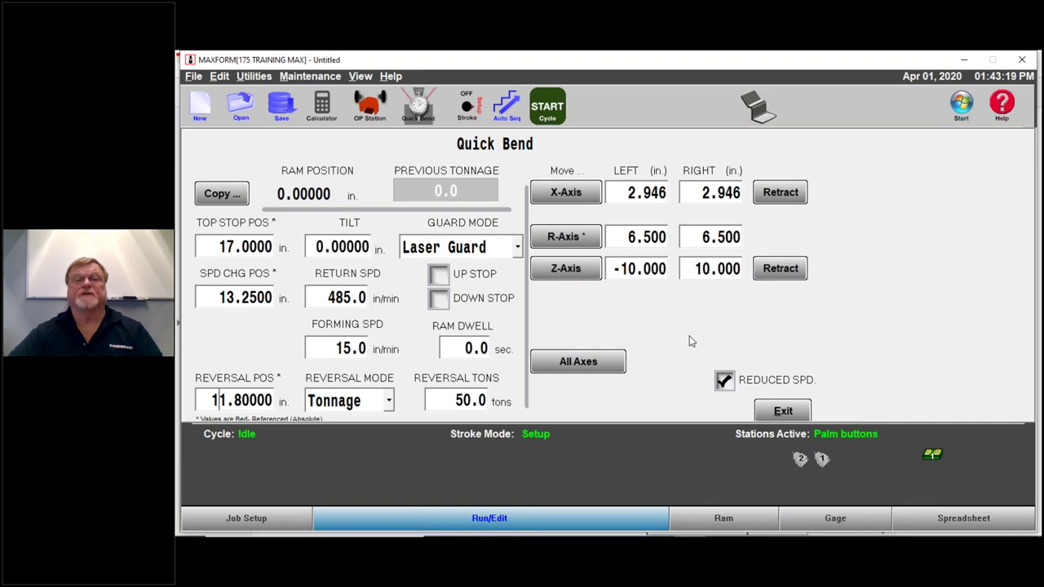
{"action": "left_click", "coordinate": [783, 411]}
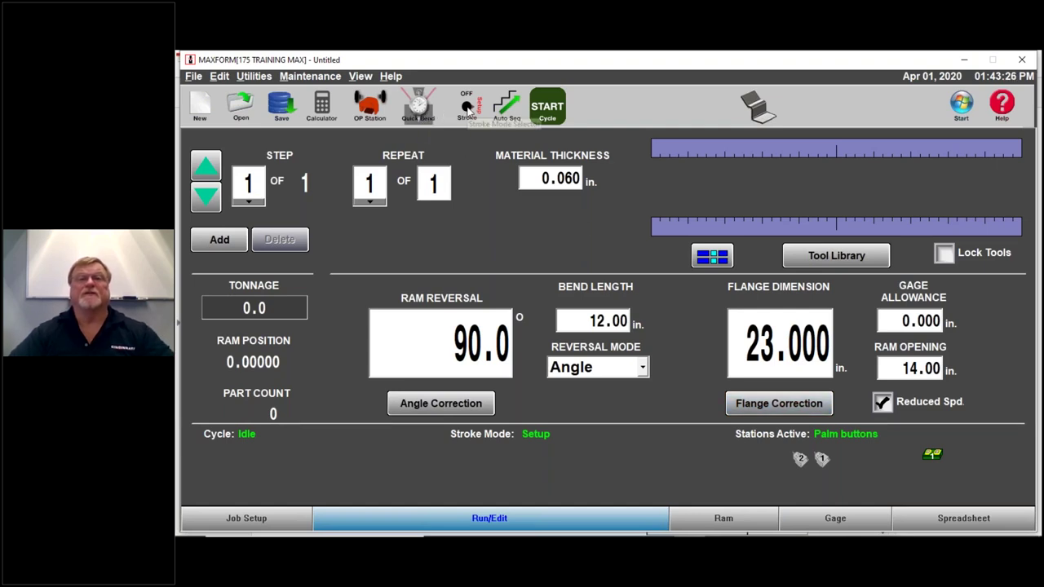
Step: Turn the stroke mode selector to Off and back to Setup
{"action": "left_click", "coordinate": [474, 107]}
{"action": "left_click", "coordinate": [474, 106]}
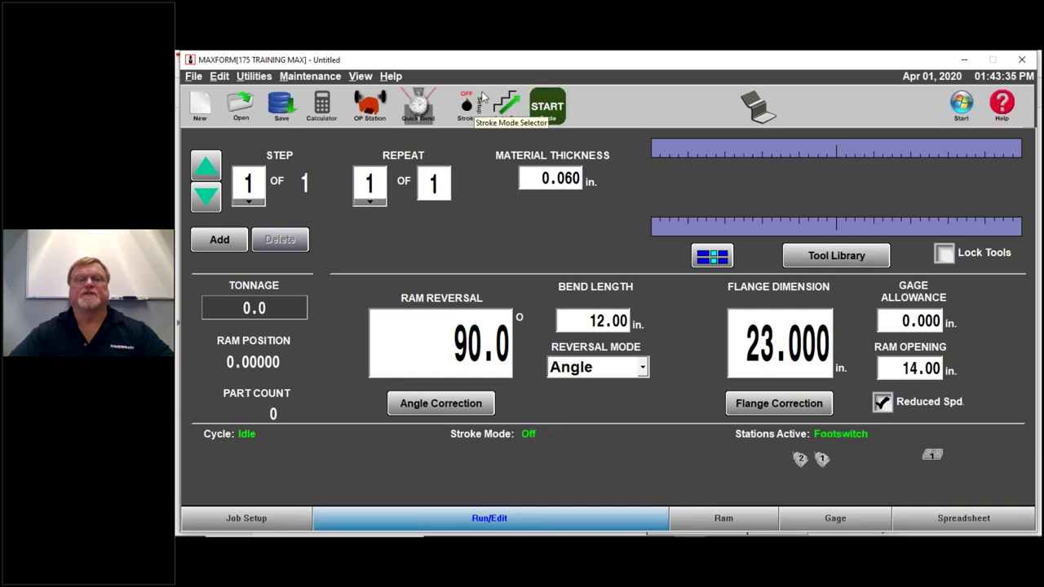
{"action": "left_click", "coordinate": [463, 106]}
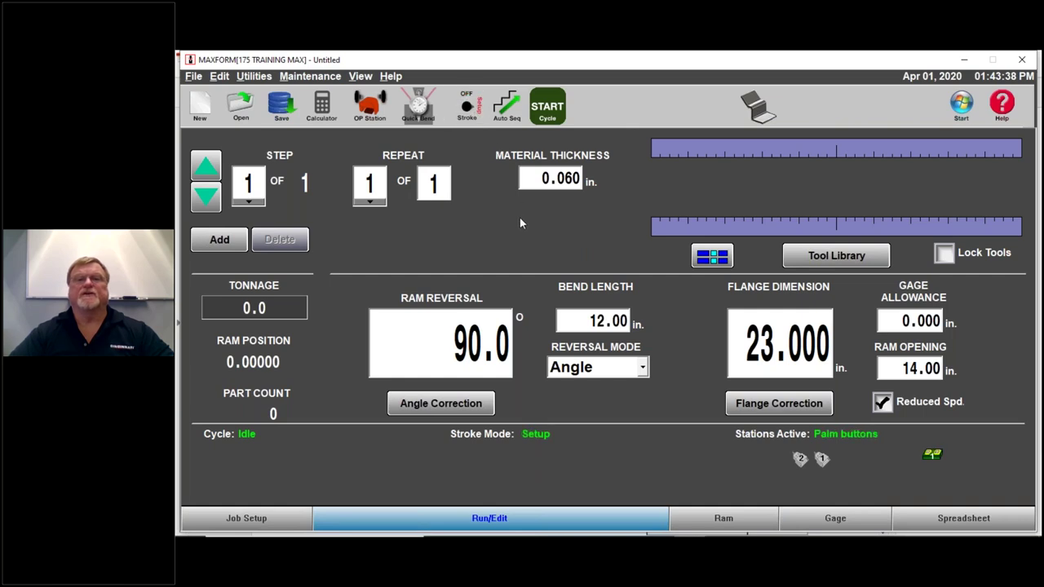
Step: Turn the stroke mode selector to Single Stroke, try both sequencing modes, and leave the control in Single Step
{"action": "left_click", "coordinate": [471, 112]}
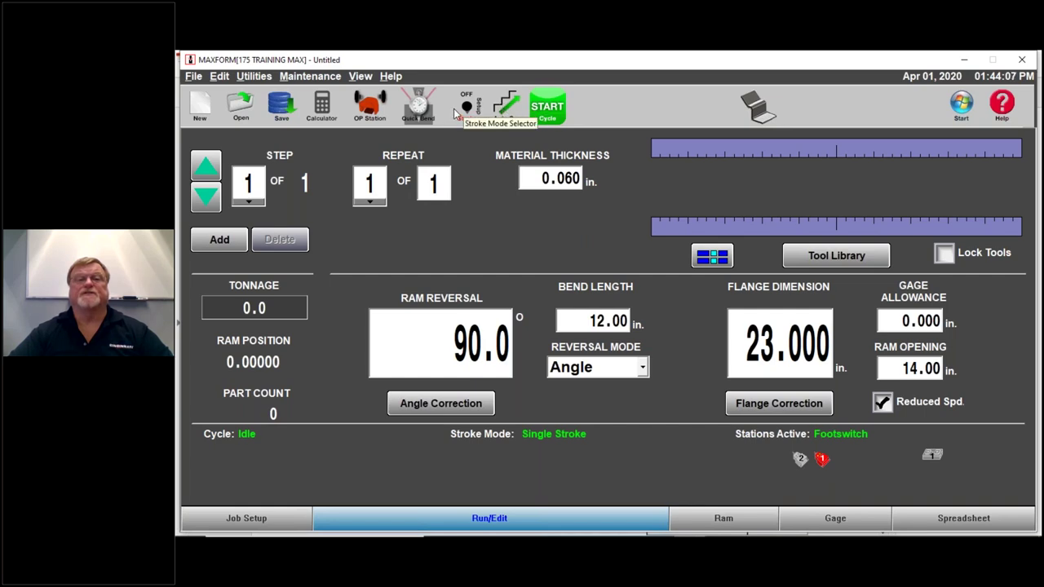
{"action": "left_click", "coordinate": [510, 108]}
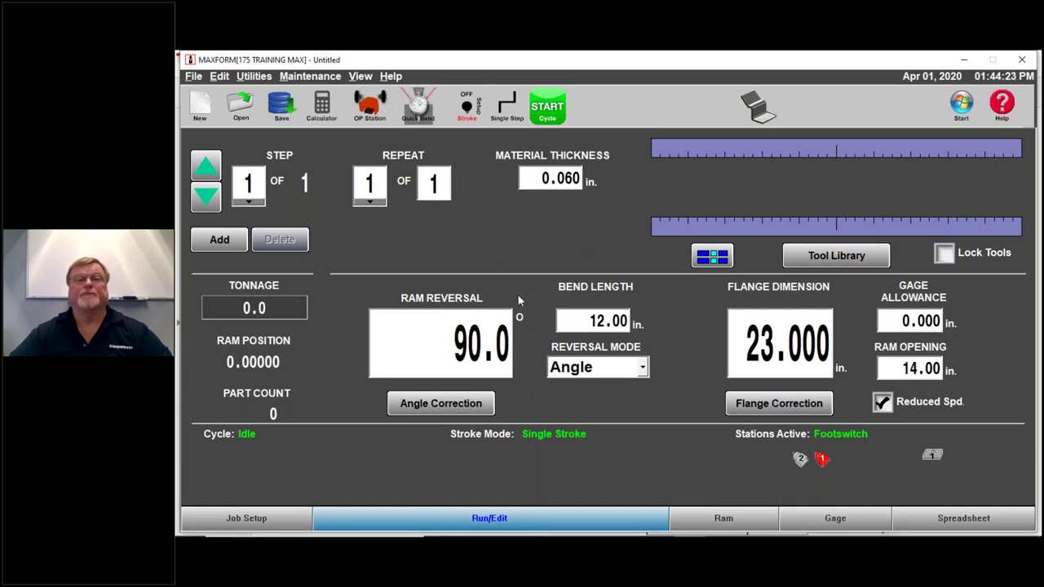
{"action": "left_click", "coordinate": [504, 108]}
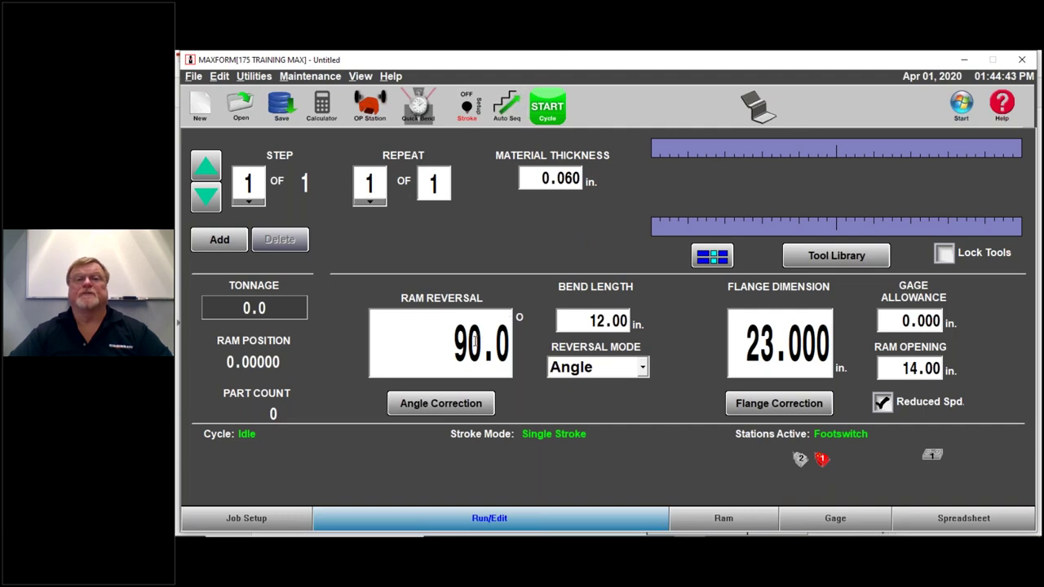
{"action": "left_click", "coordinate": [503, 113]}
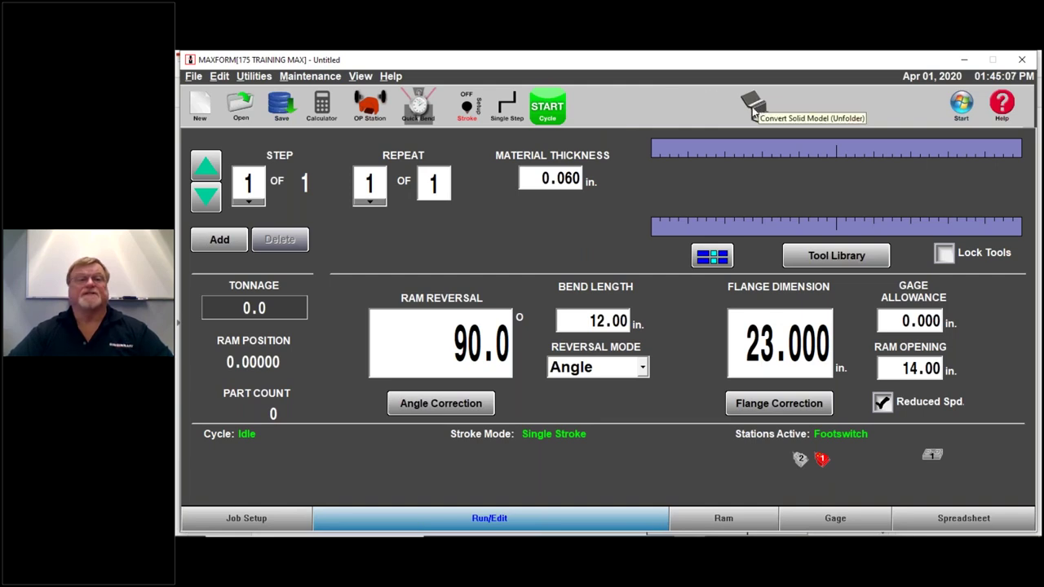
Step: Disable the Solid Interface option in the machine configuration and apply the change
{"action": "left_click", "coordinate": [310, 76]}
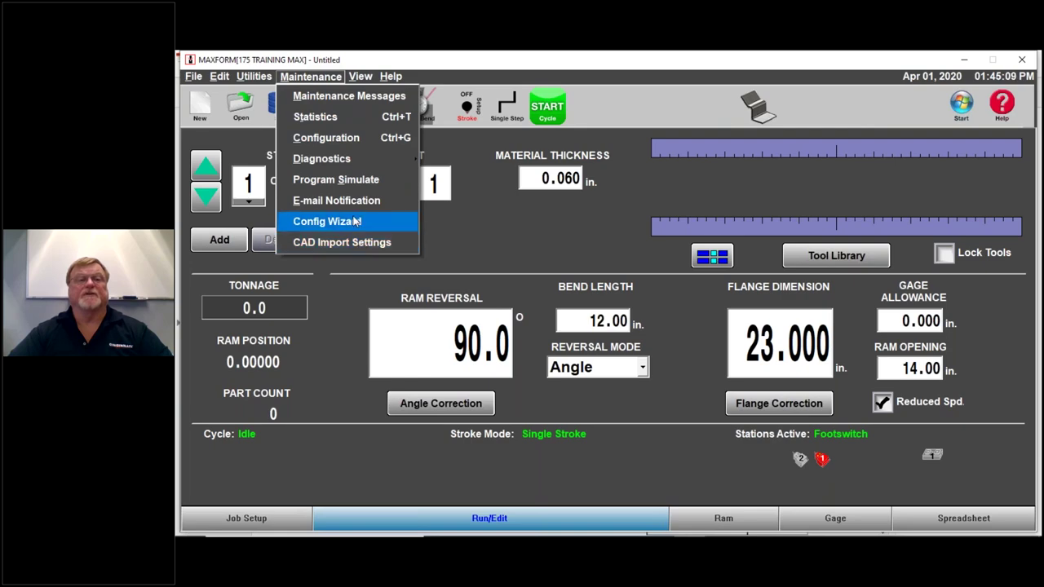
{"action": "left_click", "coordinate": [326, 138]}
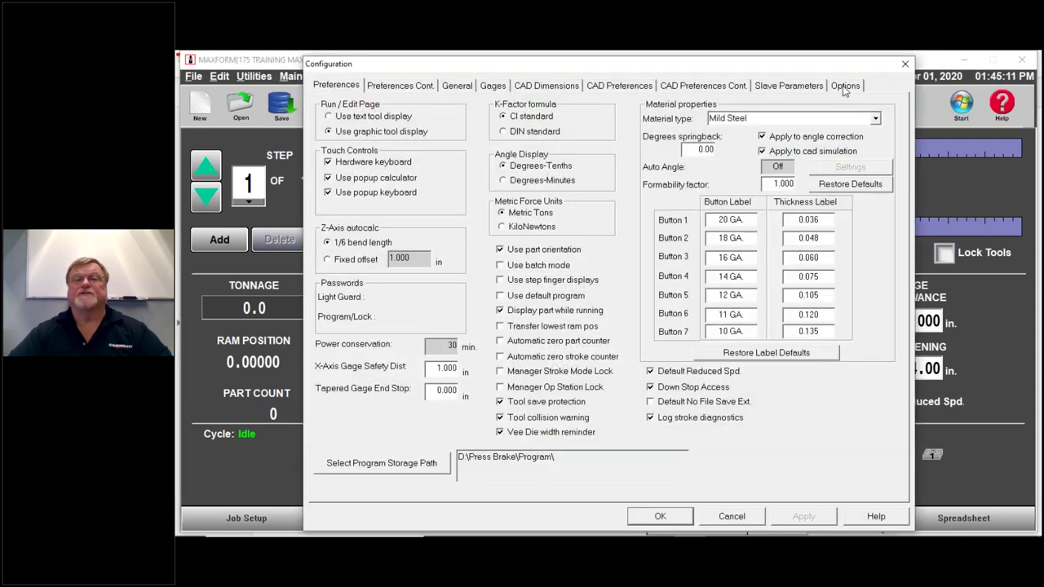
{"action": "left_click", "coordinate": [845, 84]}
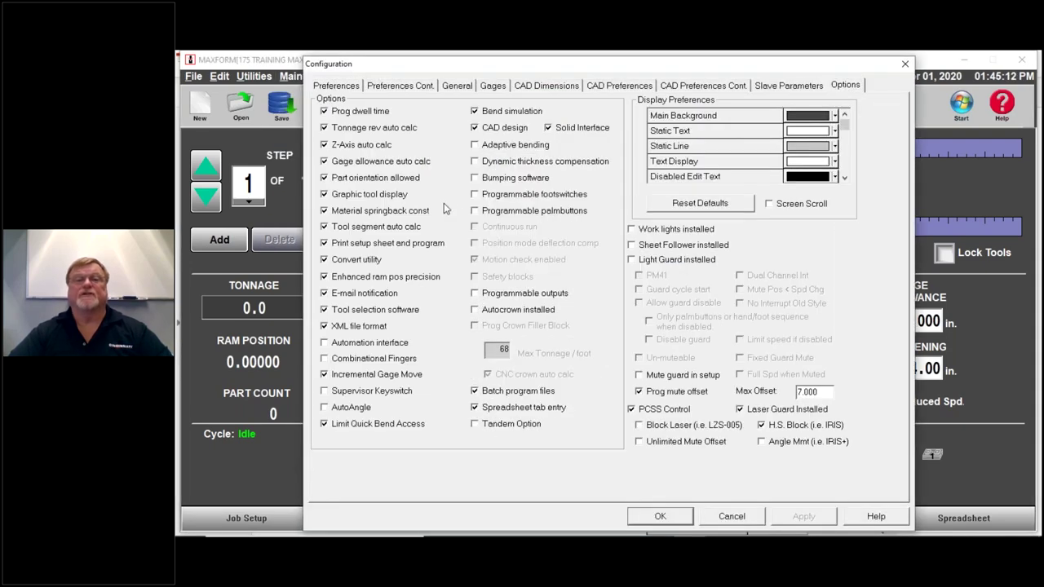
{"action": "left_click", "coordinate": [548, 127]}
{"action": "left_click", "coordinate": [805, 516]}
{"action": "left_click", "coordinate": [678, 519]}
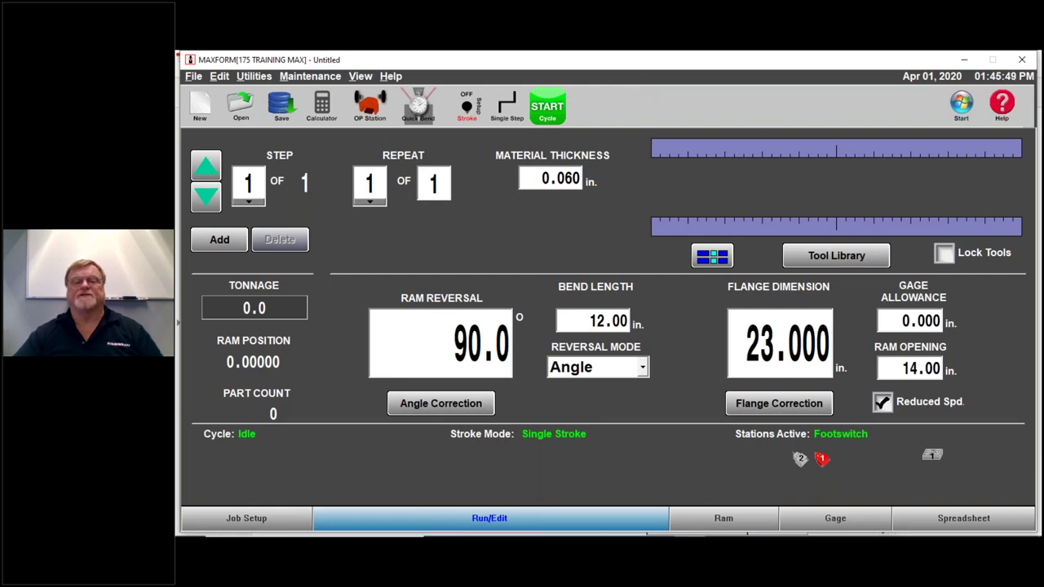
Step: Look at the Windows Start menu and return to the press brake control without launching anything
{"action": "mouse_move", "coordinate": [679, 530]}
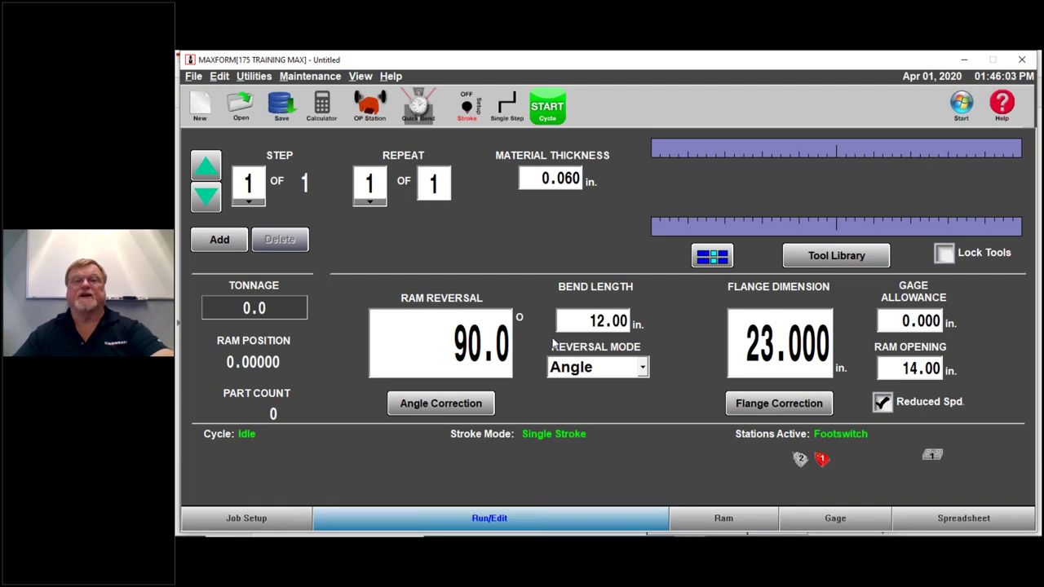
{"action": "key", "text": "super"}
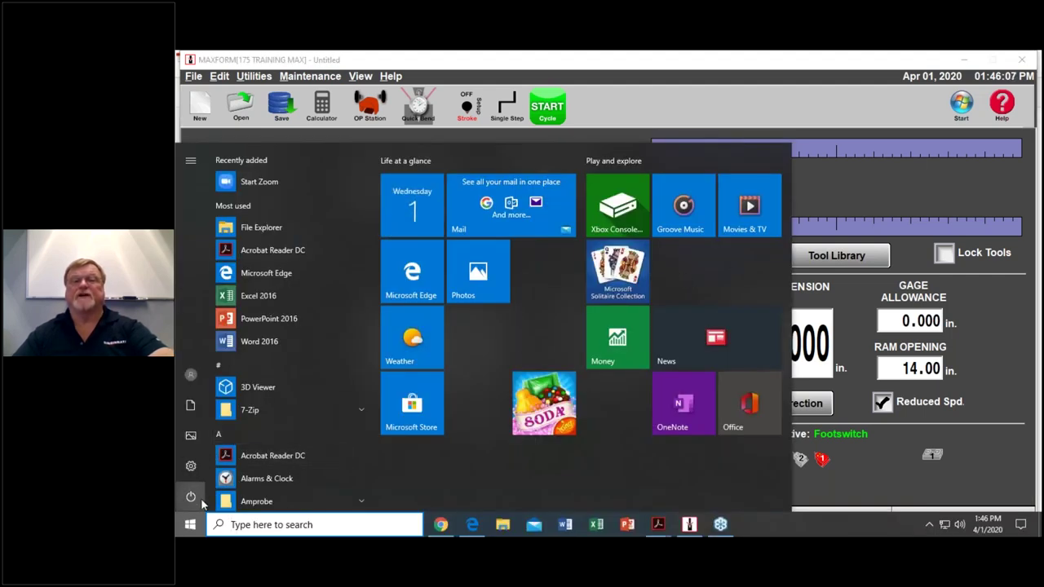
{"action": "left_click", "coordinate": [827, 194]}
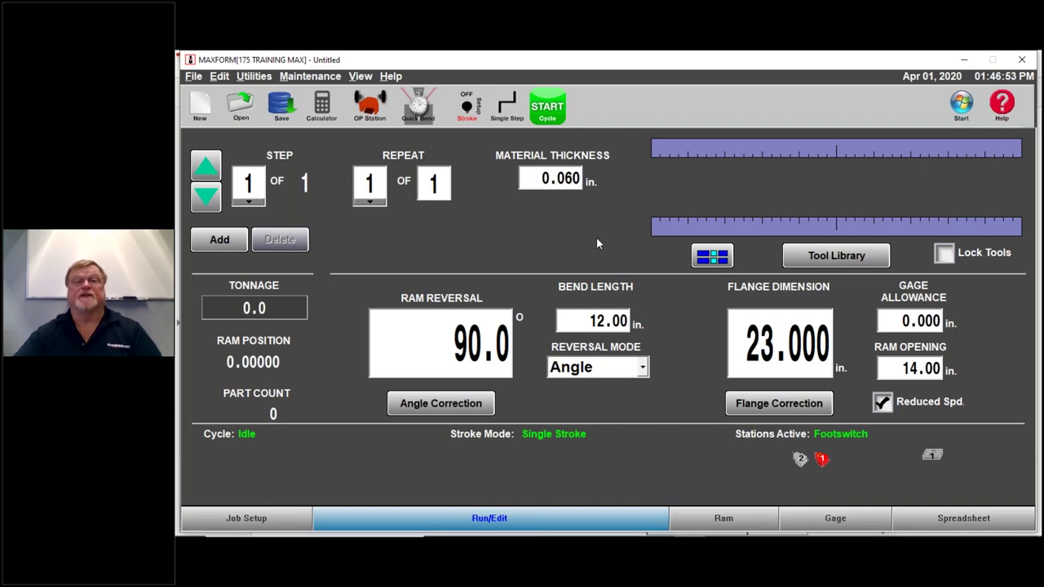
Step: Look at the Help menu entries, view the Daily Startup topic in Press Brake Help, and close the help
{"action": "left_click", "coordinate": [392, 76]}
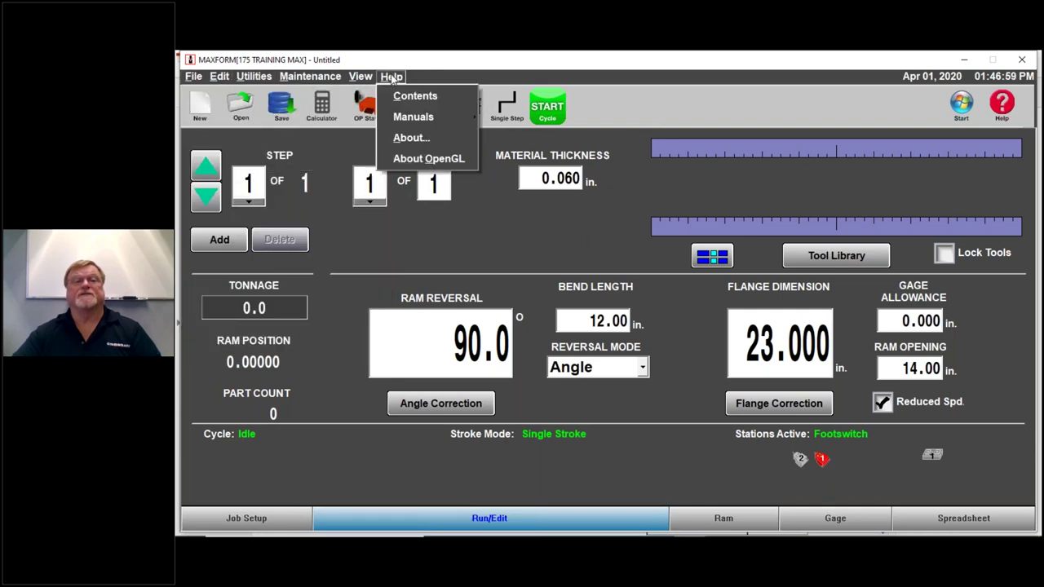
{"action": "left_click", "coordinate": [1003, 102]}
{"action": "left_click", "coordinate": [1003, 102]}
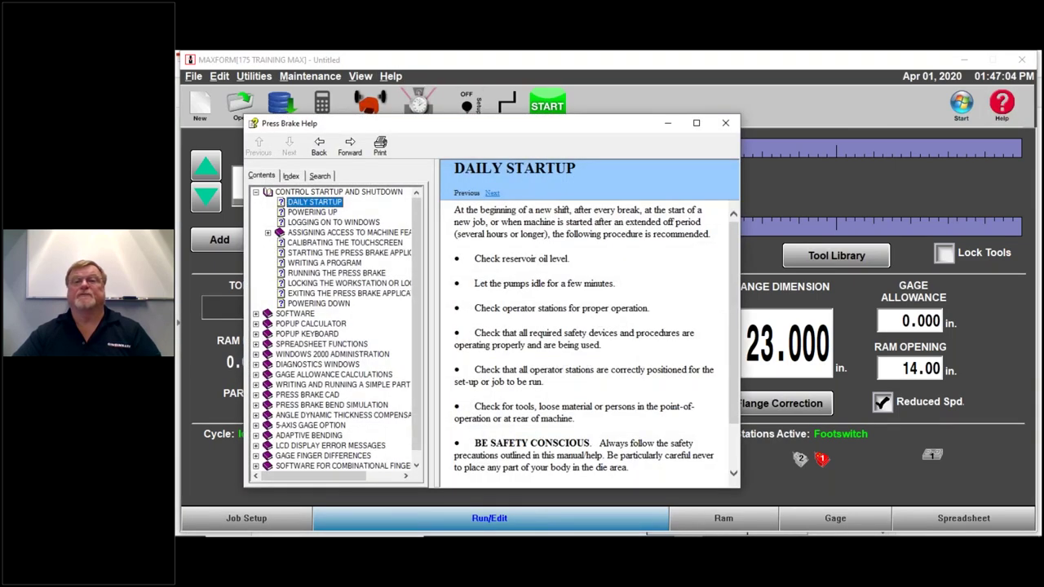
{"action": "left_click", "coordinate": [724, 123]}
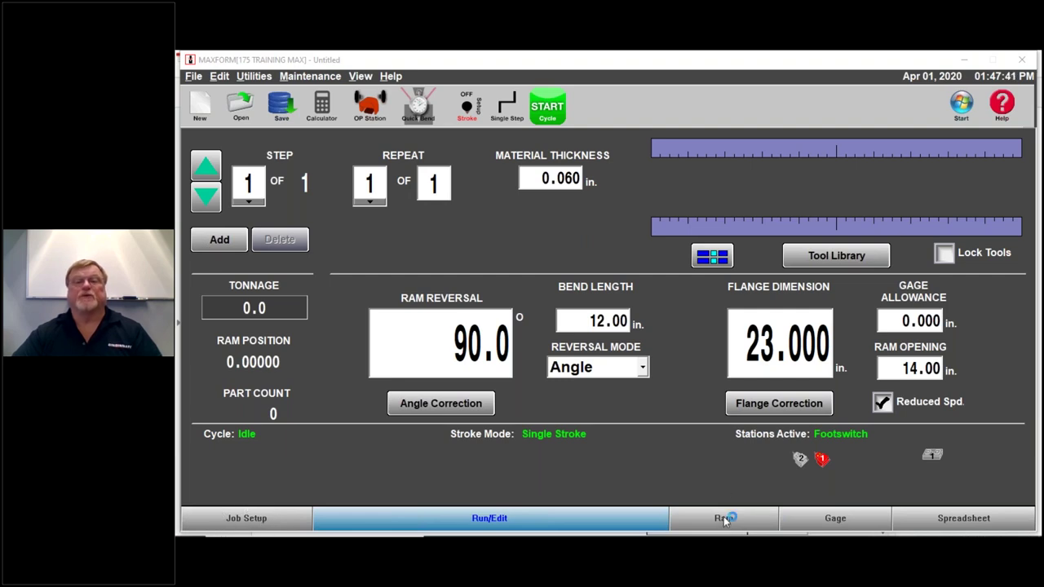
{"action": "left_click", "coordinate": [989, 507]}
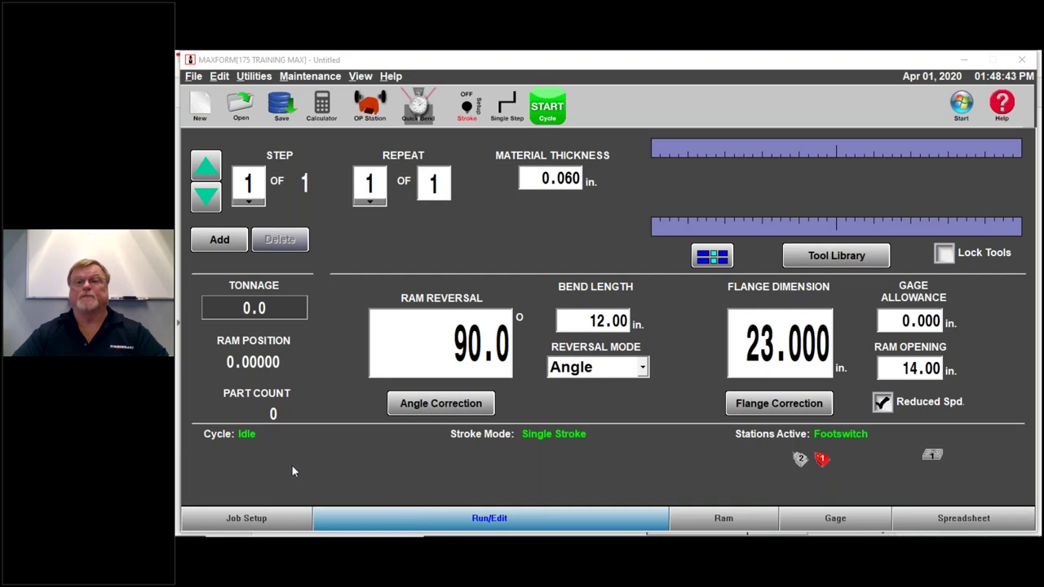
Step: Go to Job Setup, browse the available material types, and select Mild Steel
{"action": "left_click", "coordinate": [246, 519]}
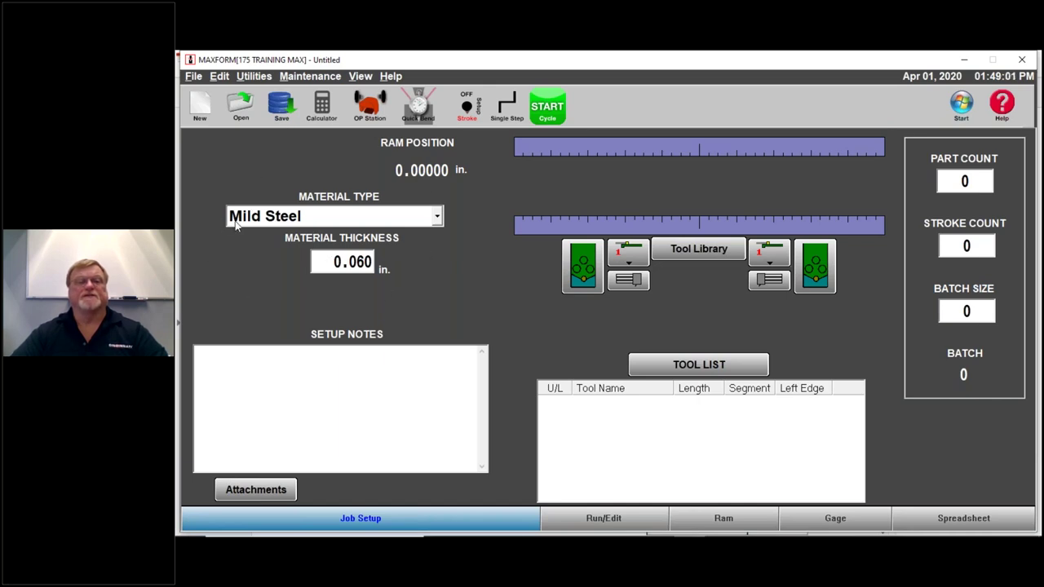
{"action": "left_click", "coordinate": [437, 216]}
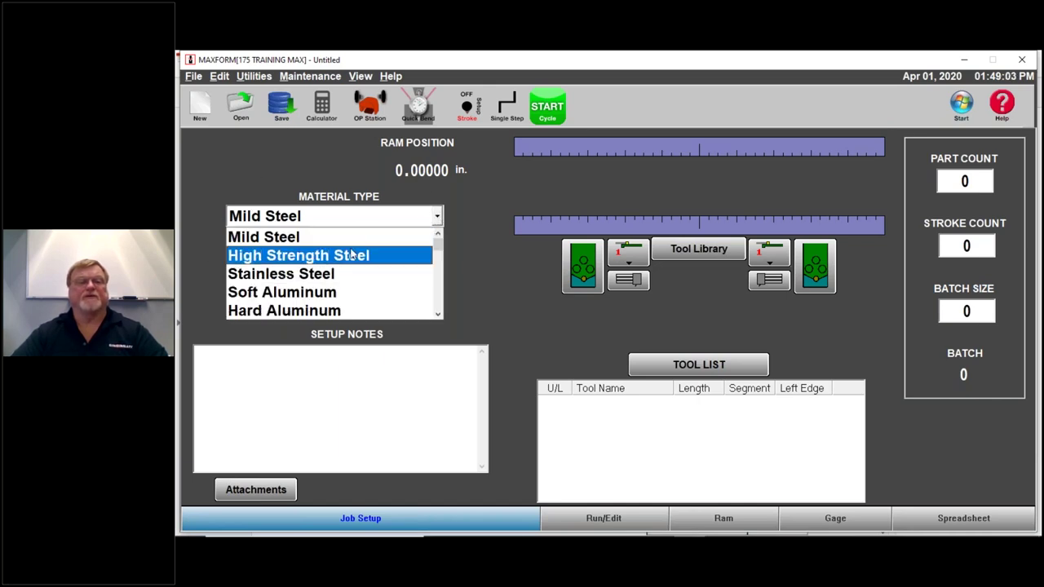
{"action": "scroll", "coordinate": [312, 265], "scroll_direction": "down", "scroll_amount": 2}
{"action": "scroll", "coordinate": [312, 265], "scroll_direction": "down", "scroll_amount": 6}
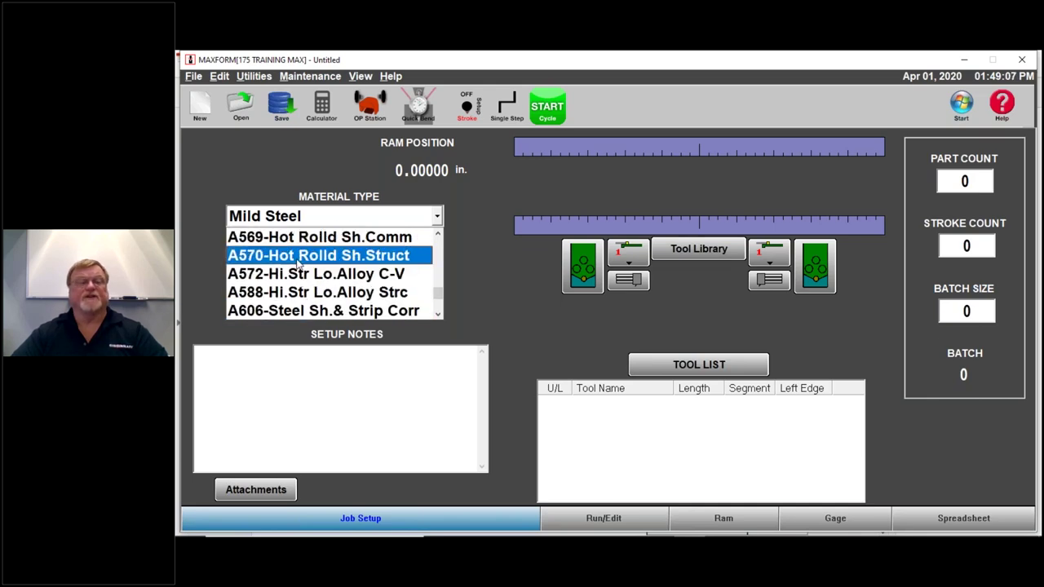
{"action": "scroll", "coordinate": [298, 262], "scroll_direction": "up", "scroll_amount": 1}
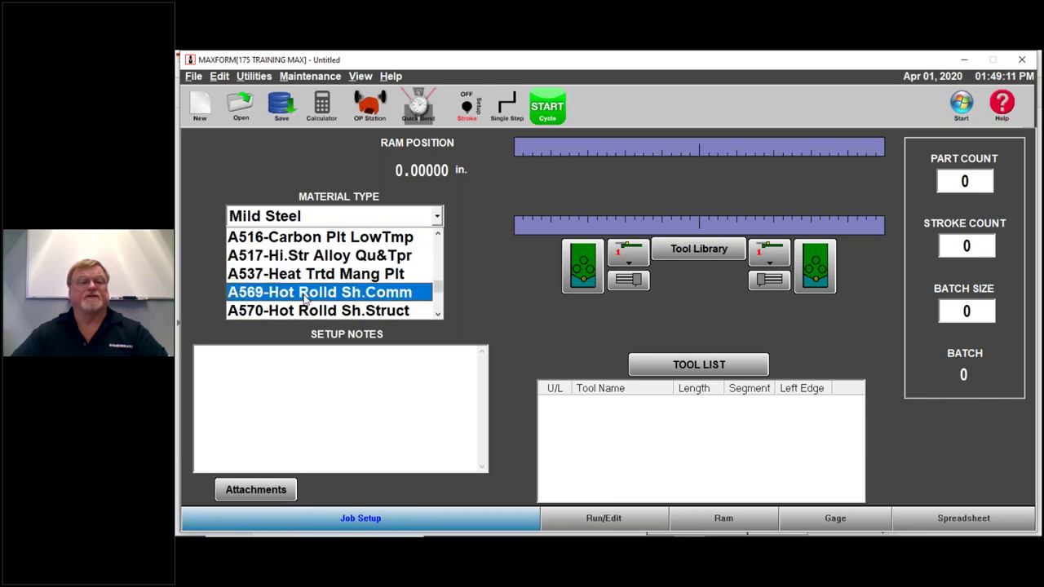
{"action": "scroll", "coordinate": [314, 279], "scroll_direction": "up", "scroll_amount": 2}
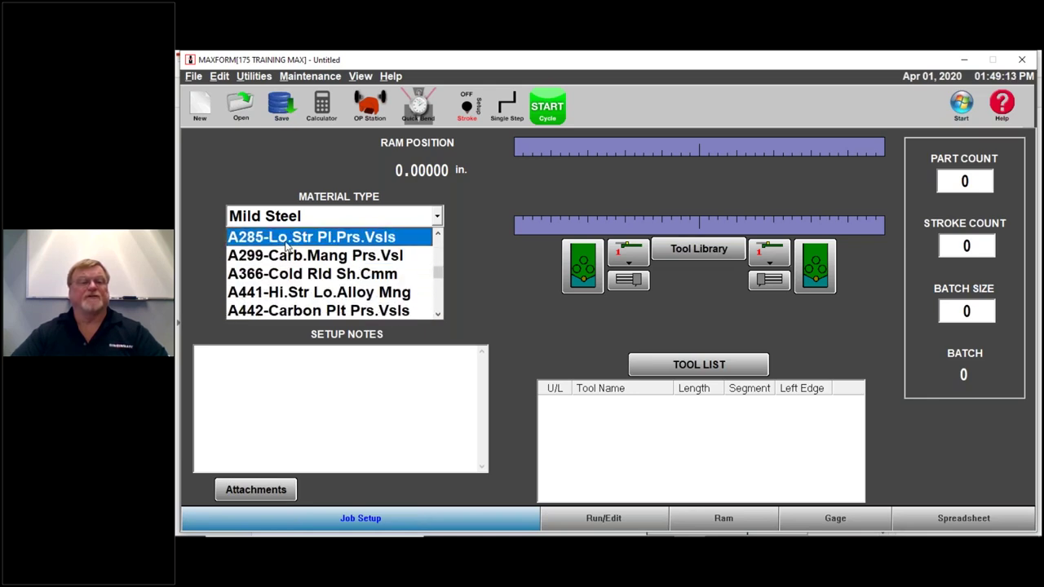
{"action": "scroll", "coordinate": [290, 244], "scroll_direction": "up", "scroll_amount": 2}
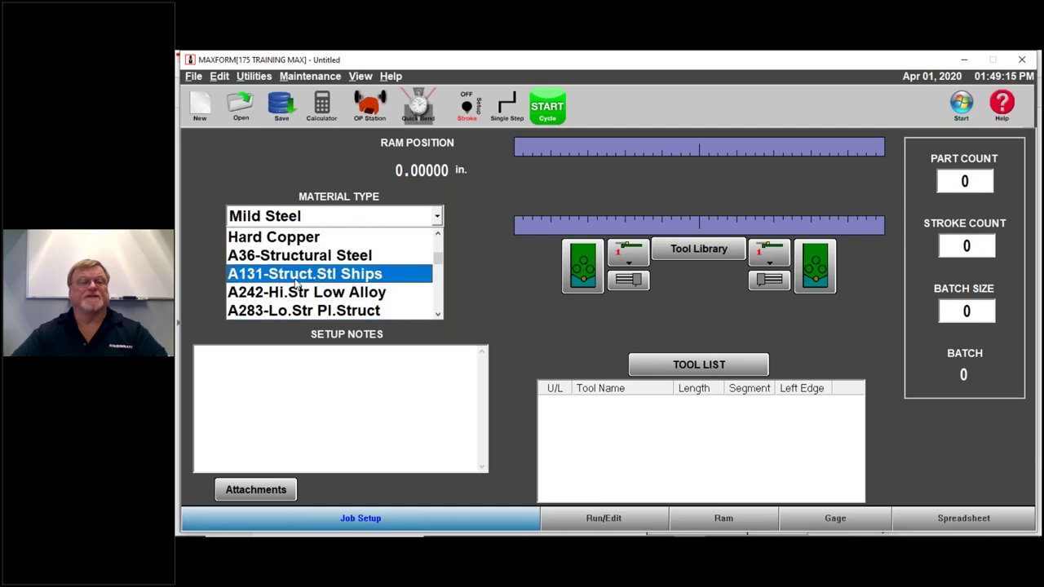
{"action": "scroll", "coordinate": [297, 278], "scroll_direction": "up", "scroll_amount": 2}
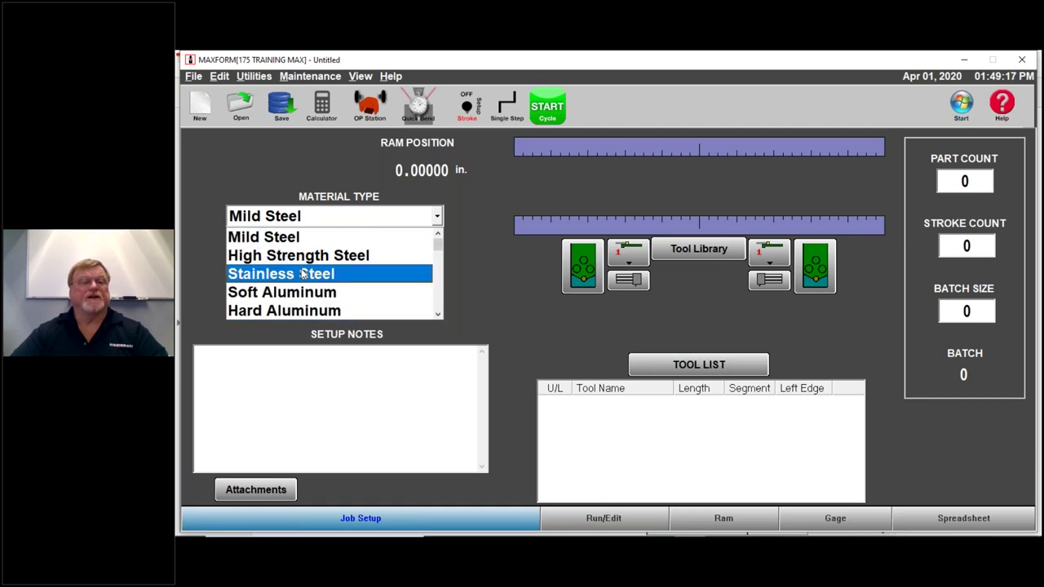
{"action": "left_click", "coordinate": [298, 236]}
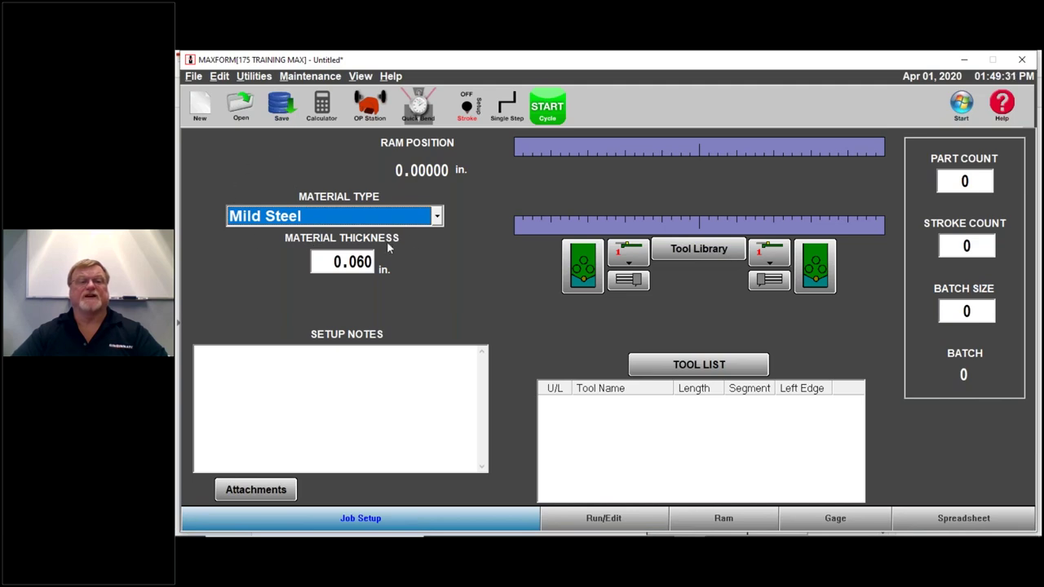
Step: Set the material thickness with the 16 GA. preset (0.060 in.) after trying the 18 GA. preset
{"action": "left_click", "coordinate": [323, 263]}
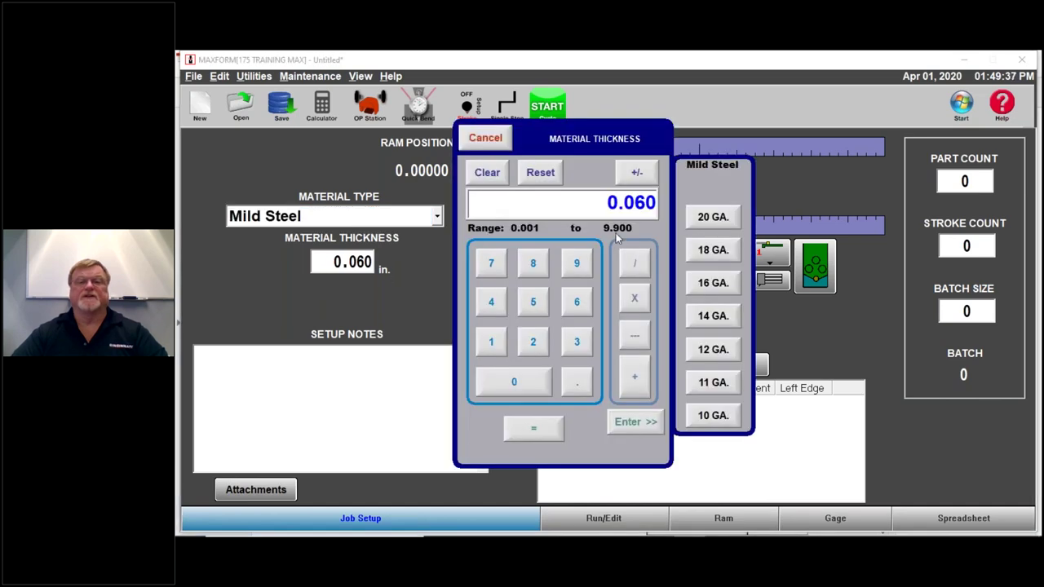
{"action": "left_click", "coordinate": [711, 254]}
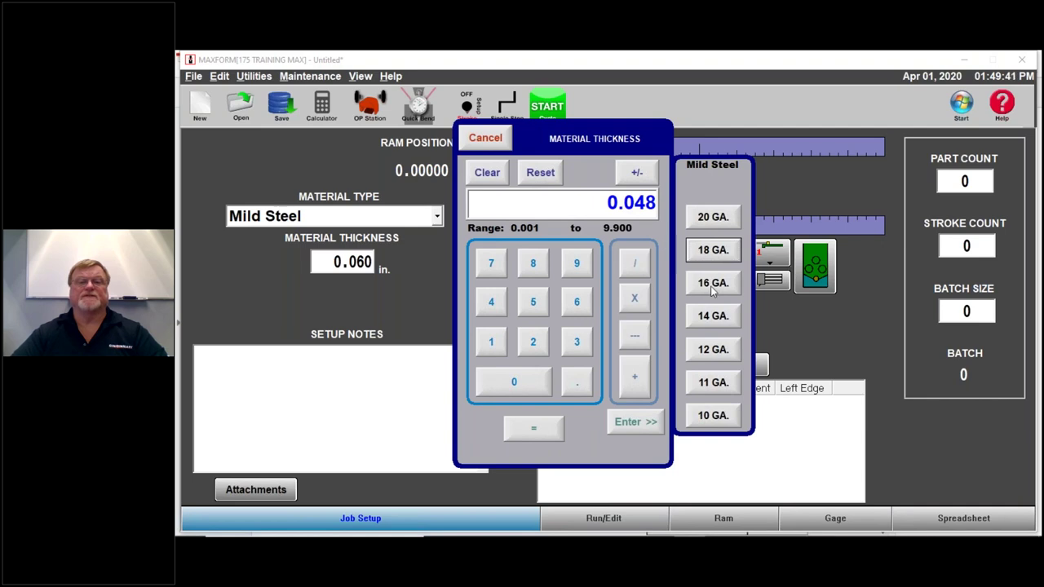
{"action": "left_click", "coordinate": [713, 287]}
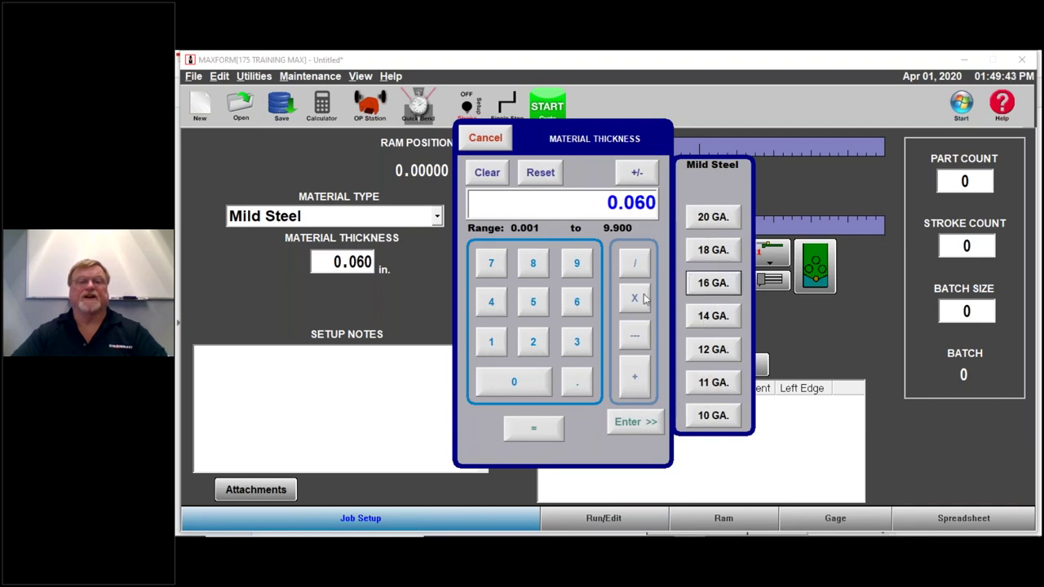
{"action": "left_click", "coordinate": [638, 424]}
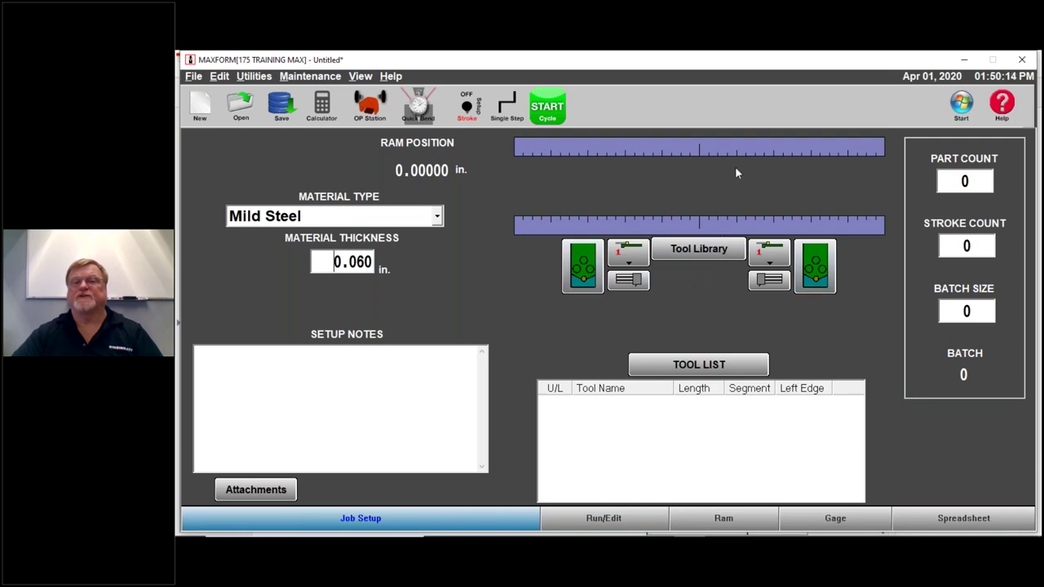
Step: Open the tool library, look at the lower tools list and the upper/lower tool switch, and close it without adding tools
{"action": "left_click", "coordinate": [699, 251]}
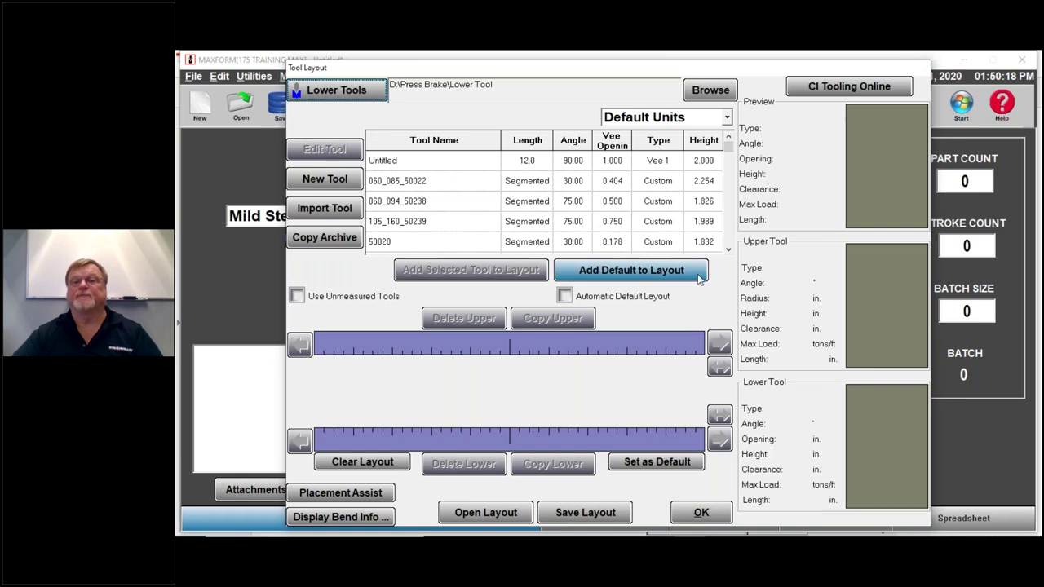
{"action": "left_click", "coordinate": [333, 91]}
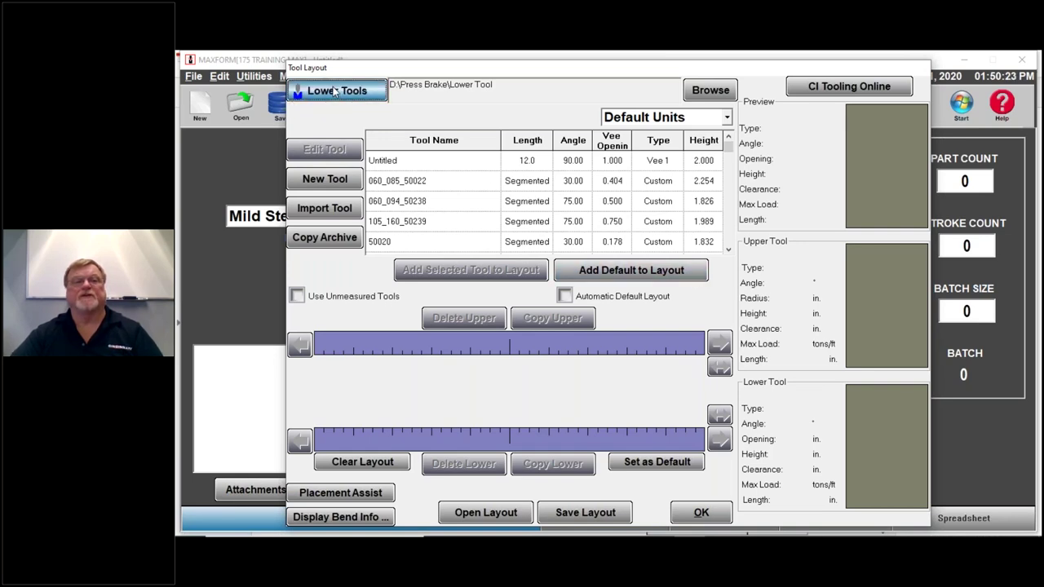
{"action": "left_click", "coordinate": [334, 92]}
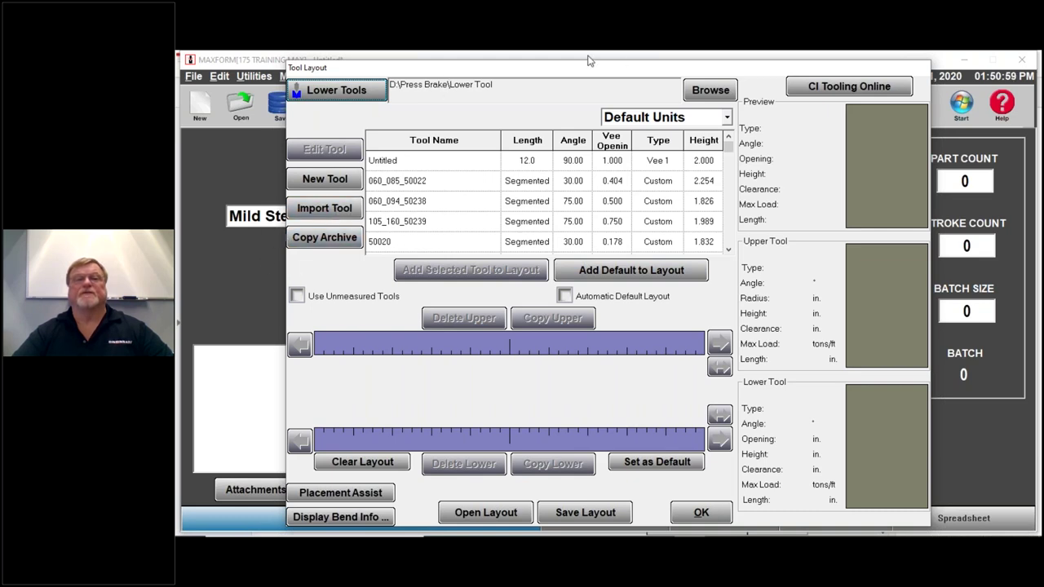
{"action": "left_click", "coordinate": [700, 511]}
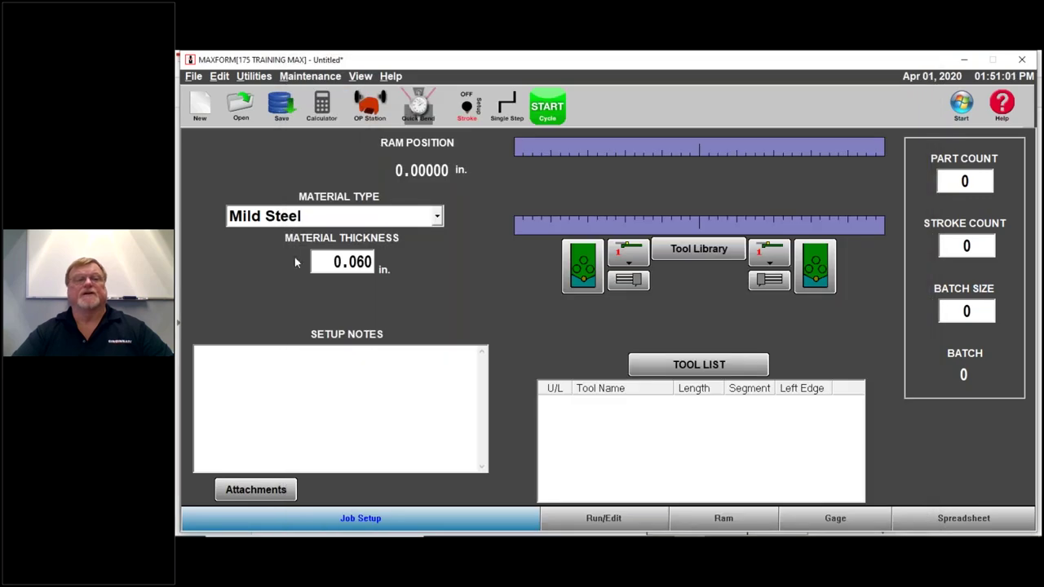
Step: Calculate eight times the 0.060 in. material thickness in the thickness entry, and cancel without changing the thickness
{"action": "left_click", "coordinate": [326, 262]}
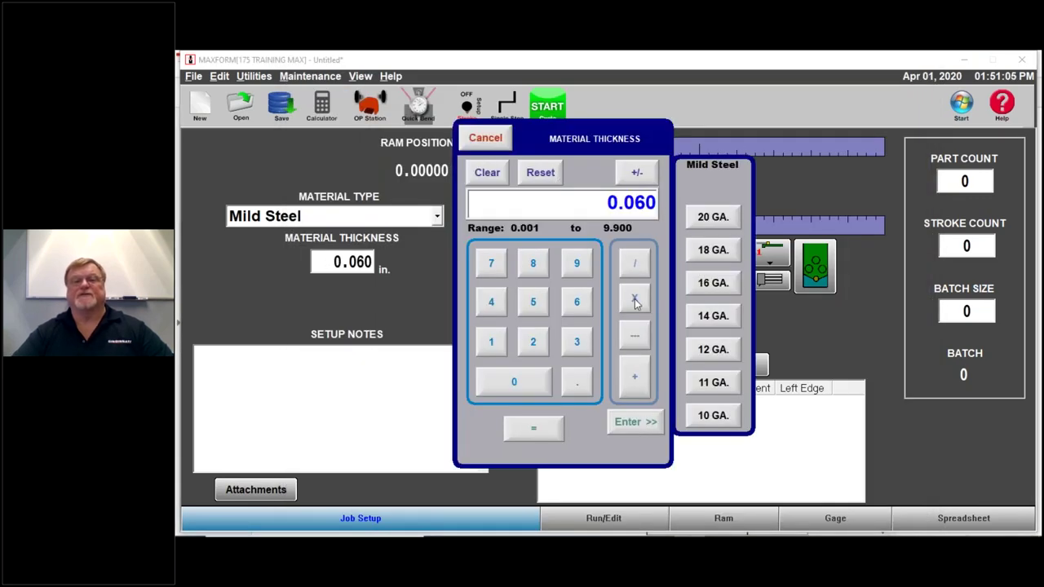
{"action": "left_click", "coordinate": [533, 266]}
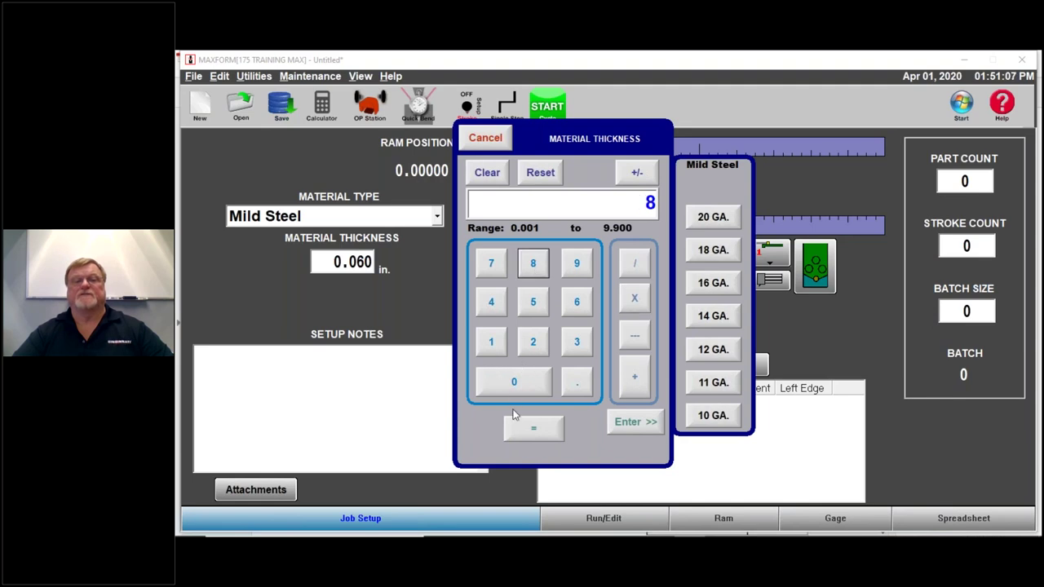
{"action": "left_click", "coordinate": [517, 422]}
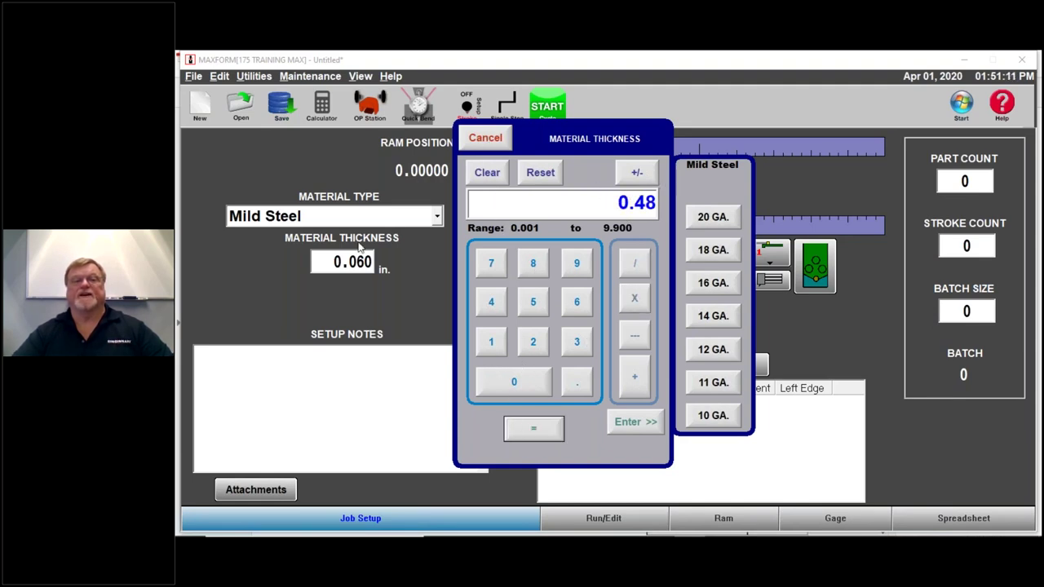
{"action": "left_click", "coordinate": [481, 140]}
Step: Sort the tool library's lower tools by ascending vee opening and add the segmented tool OZU-352 to the layout
{"action": "left_click", "coordinate": [692, 251]}
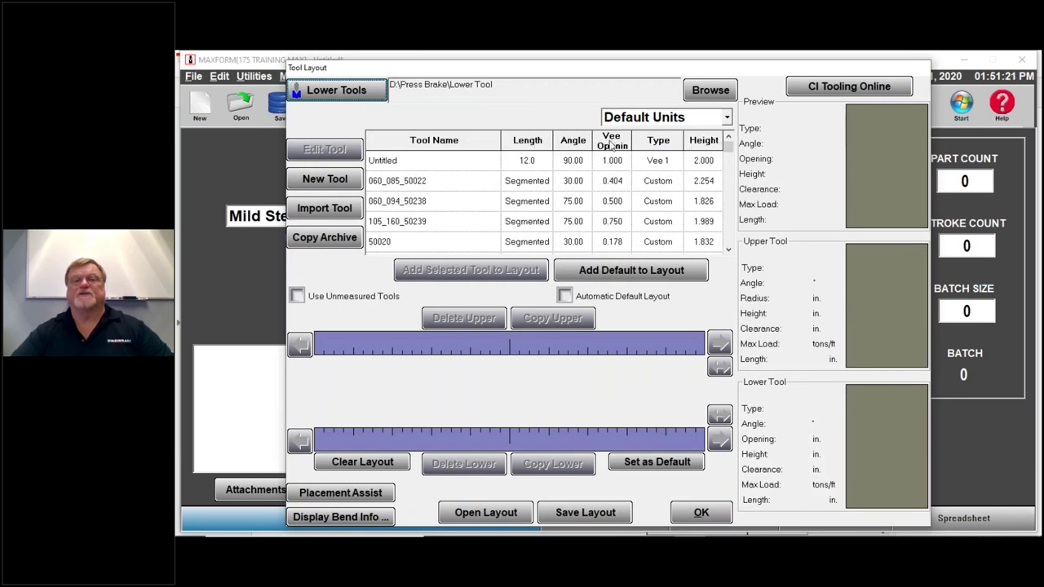
{"action": "left_click", "coordinate": [611, 144]}
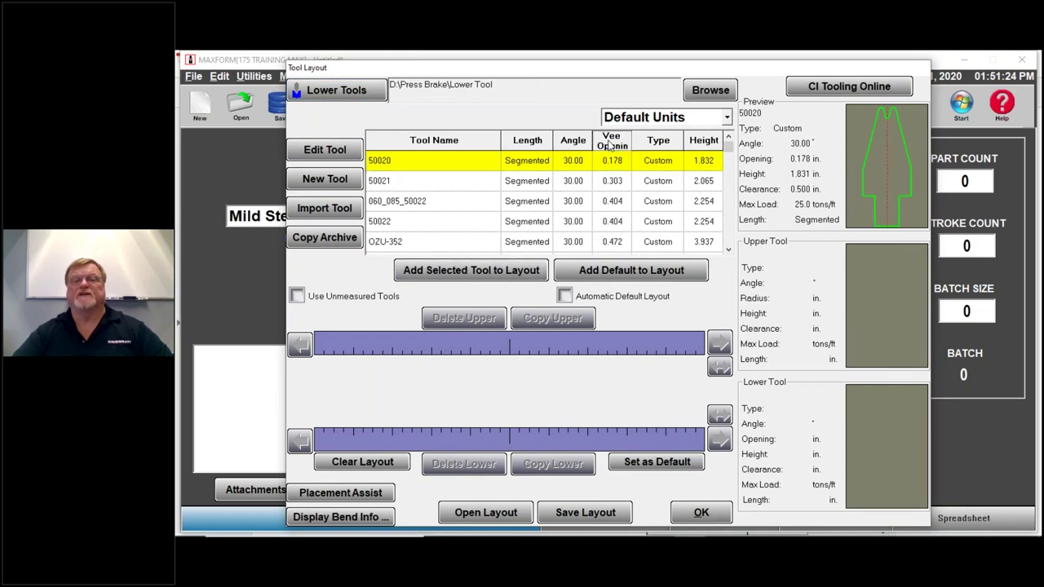
{"action": "left_click", "coordinate": [611, 144]}
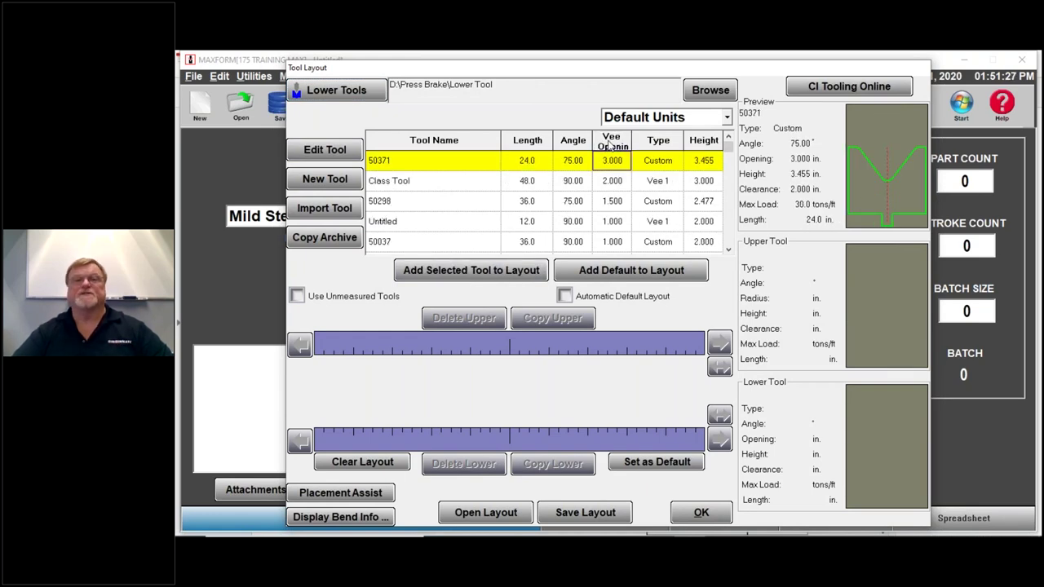
{"action": "left_click", "coordinate": [610, 144]}
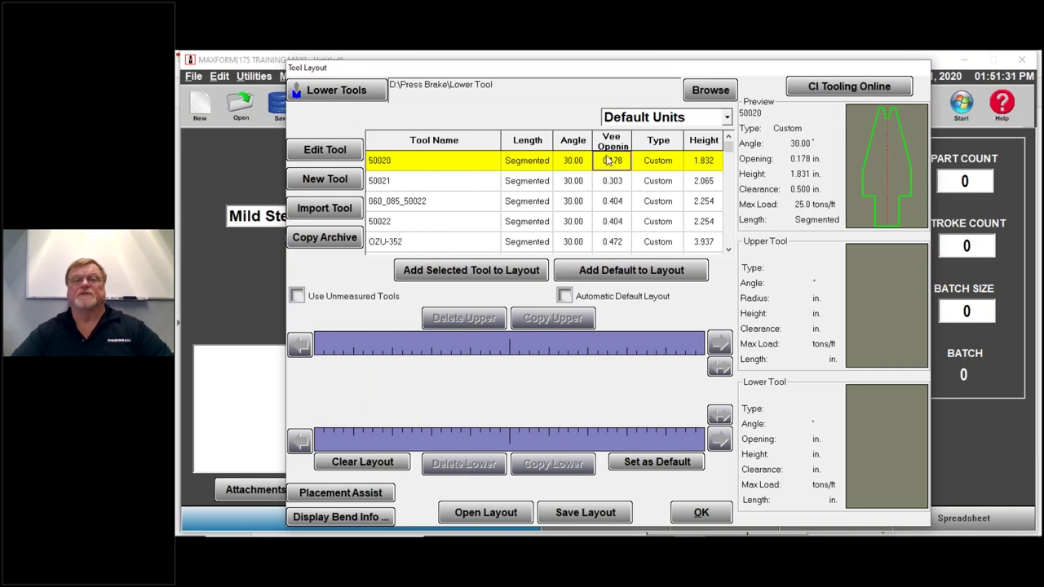
{"action": "left_click", "coordinate": [728, 250]}
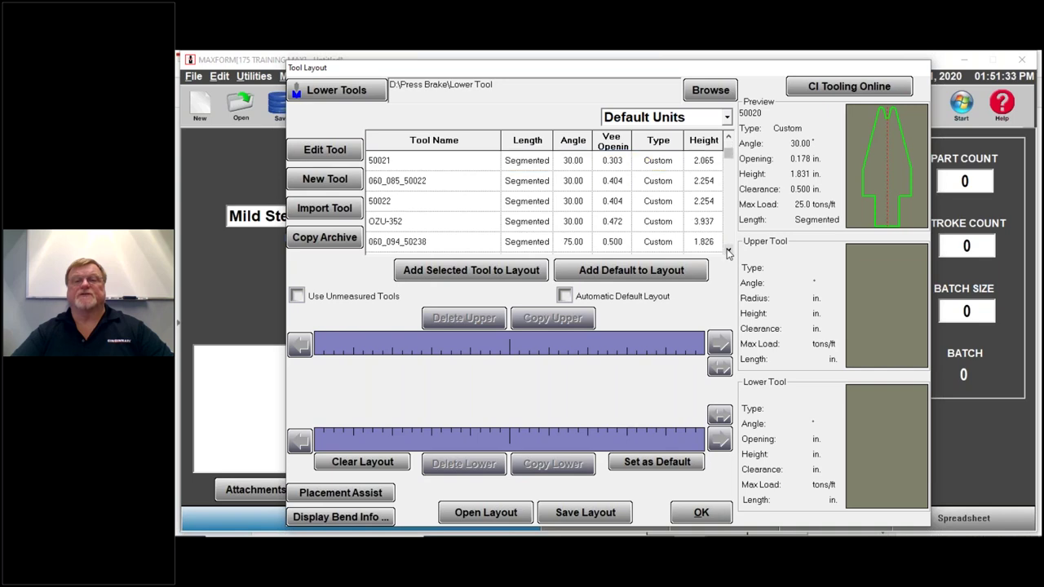
{"action": "left_click", "coordinate": [728, 249]}
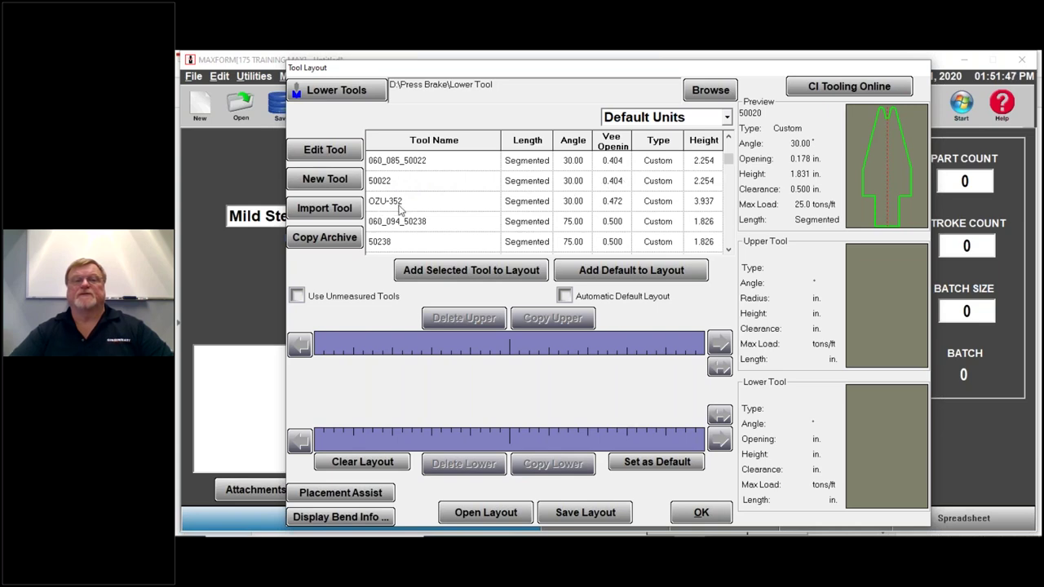
{"action": "left_click", "coordinate": [615, 208]}
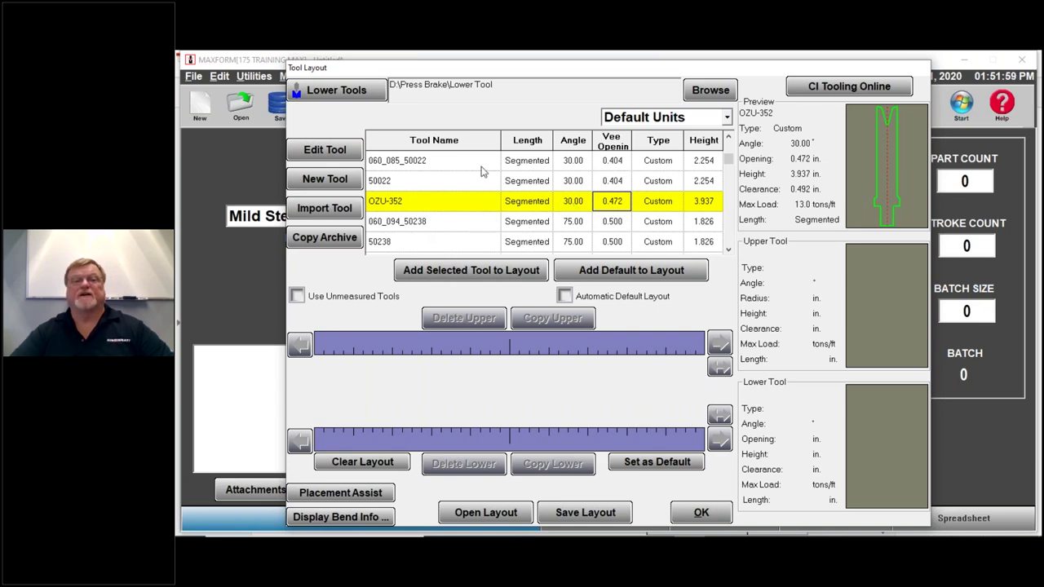
{"action": "double_click", "coordinate": [437, 200]}
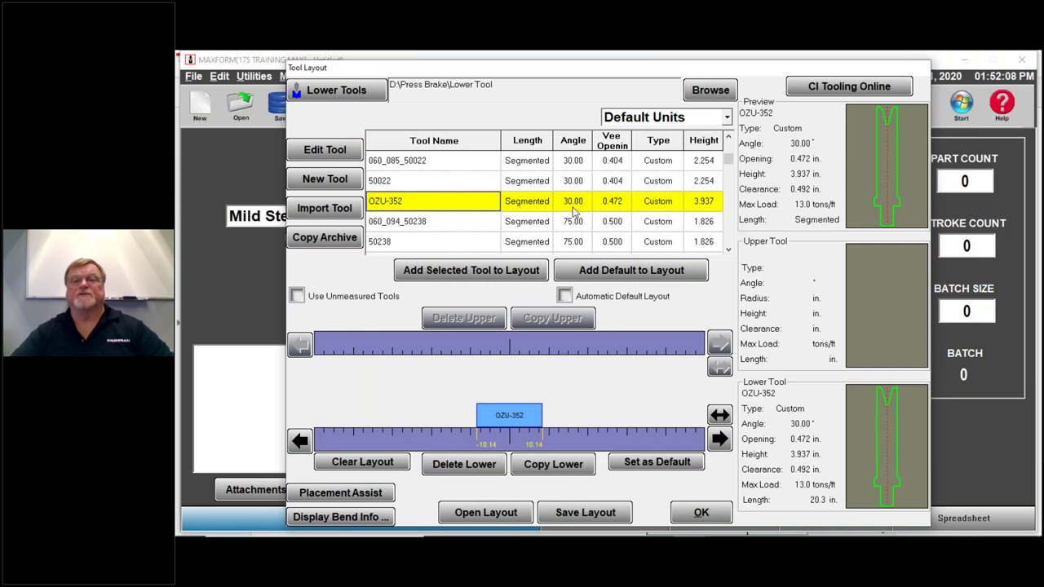
Step: Sort the upper tools by angle, add Biu-021 to the layout, and accept the tool layout
{"action": "left_click", "coordinate": [336, 91]}
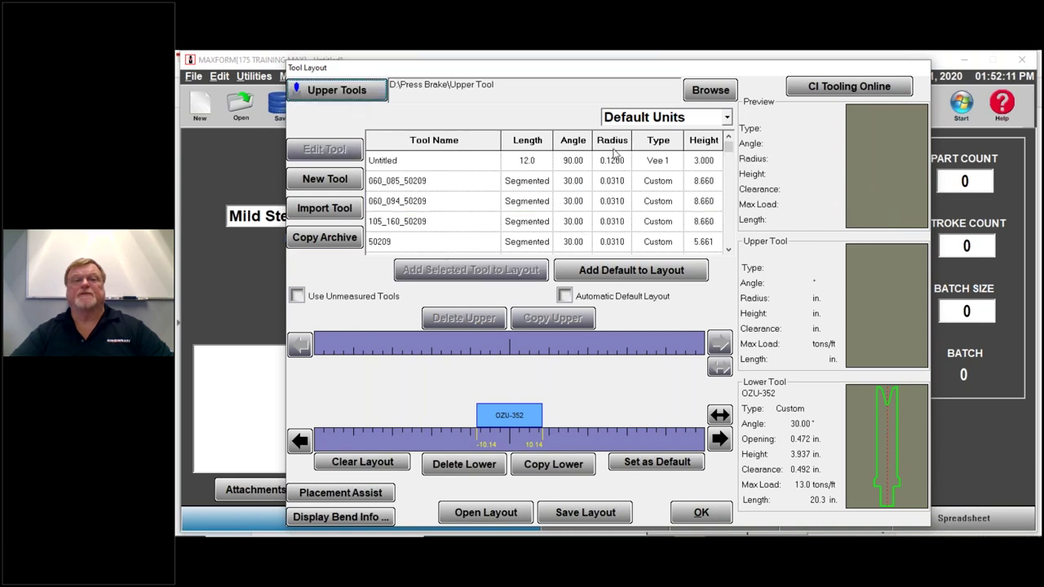
{"action": "left_click", "coordinate": [577, 141]}
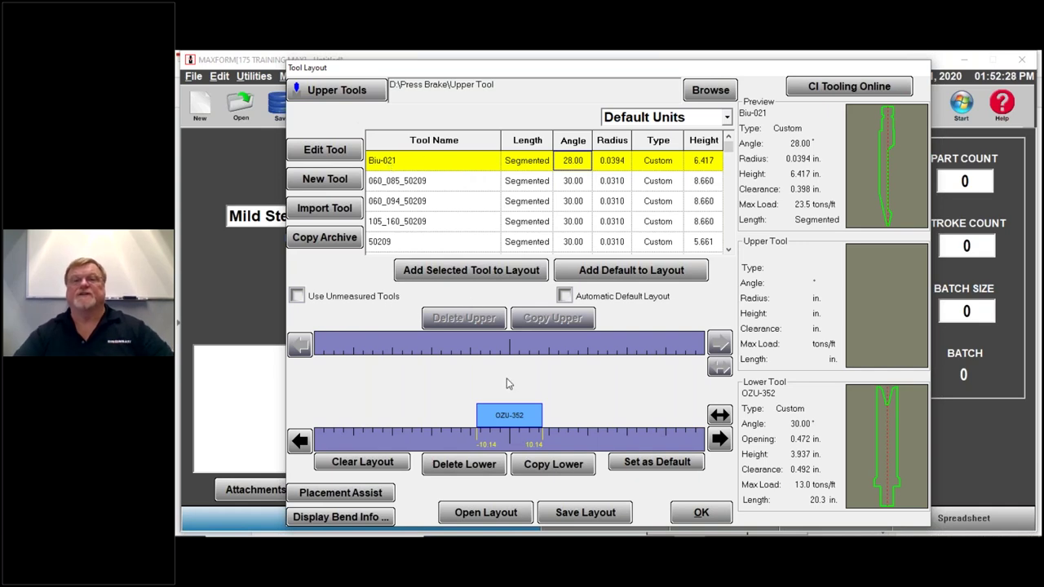
{"action": "double_click", "coordinate": [383, 168]}
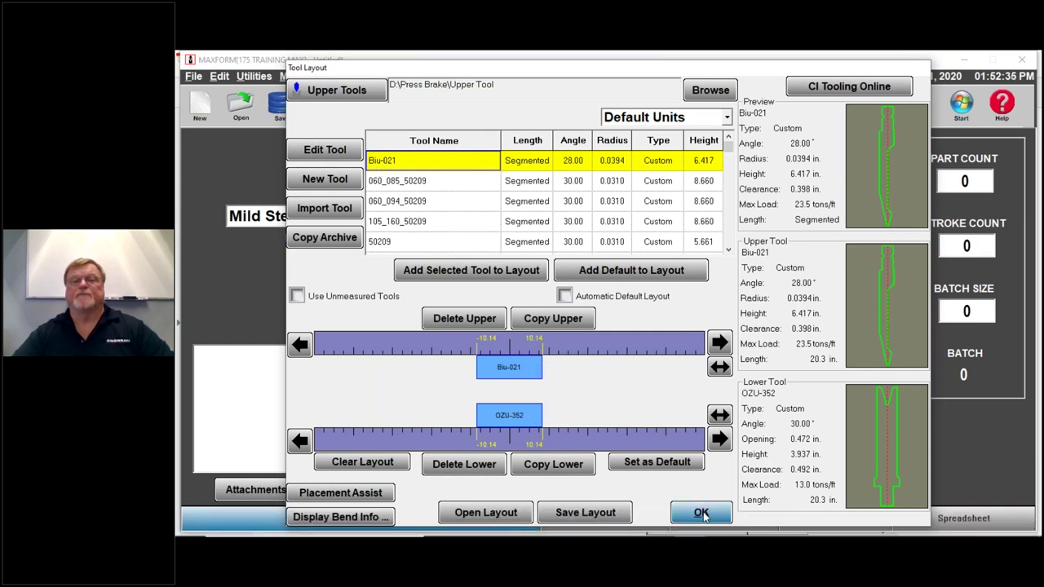
{"action": "left_click", "coordinate": [702, 513]}
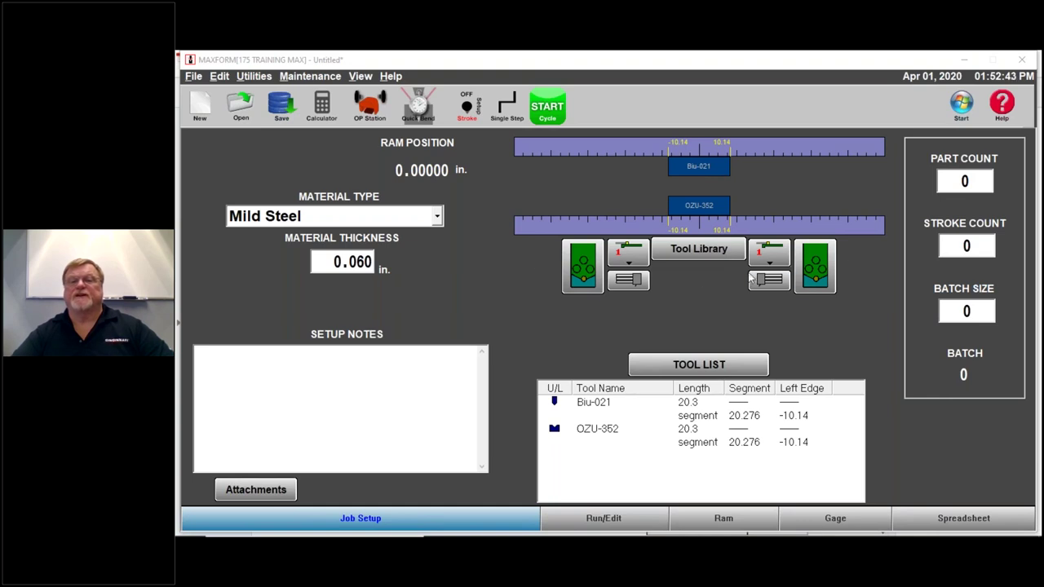
Step: Reset the left gage finger in the Gage Finger Library so that no finger is installed
{"action": "left_click", "coordinate": [585, 265]}
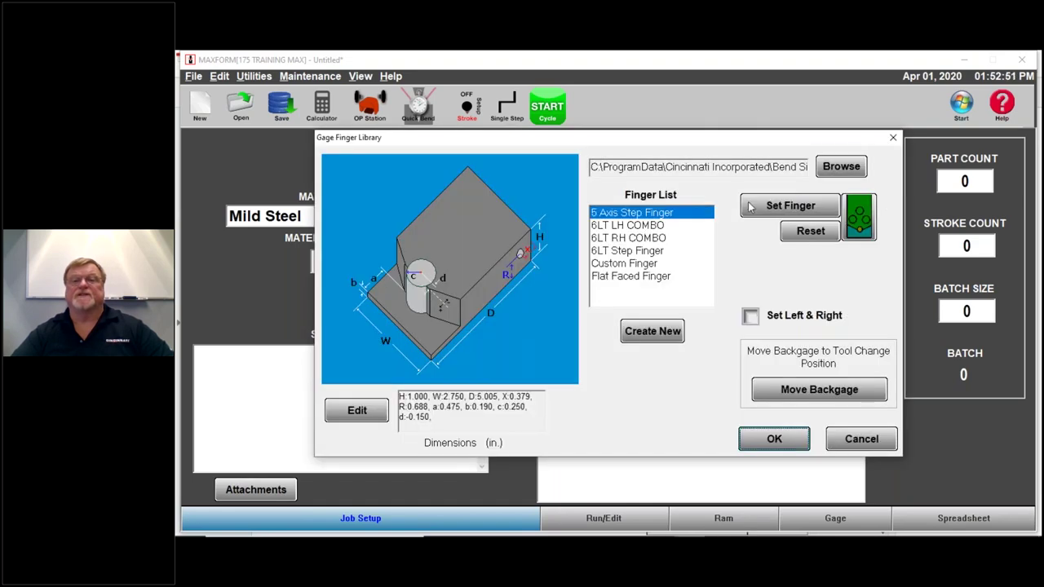
{"action": "left_click", "coordinate": [810, 231]}
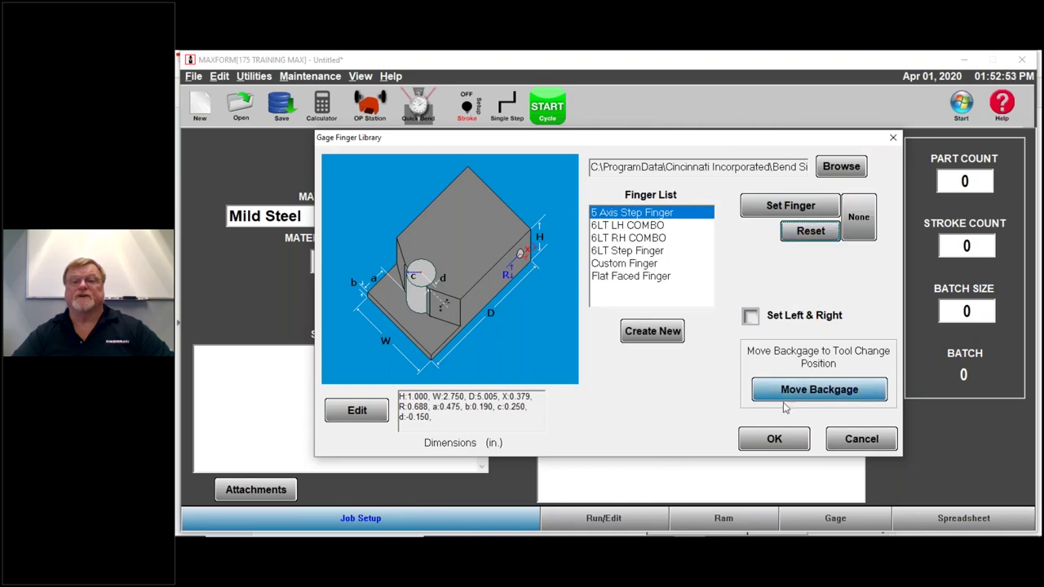
{"action": "left_click", "coordinate": [774, 438]}
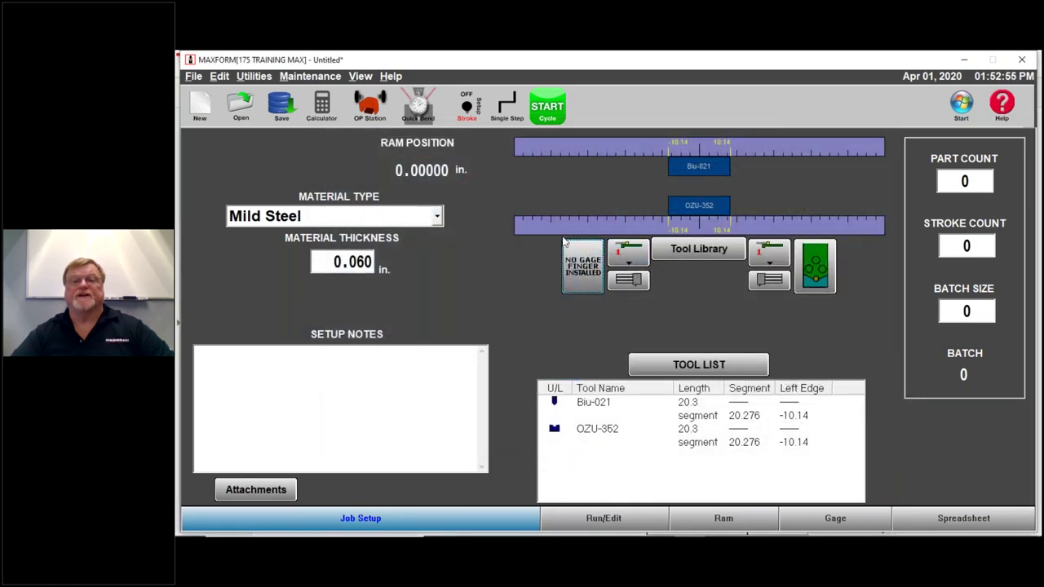
Step: Install the 5 Axis Step Finger on both the left and right gages, and choose gaging position 1 for the left finger
{"action": "left_click", "coordinate": [589, 279]}
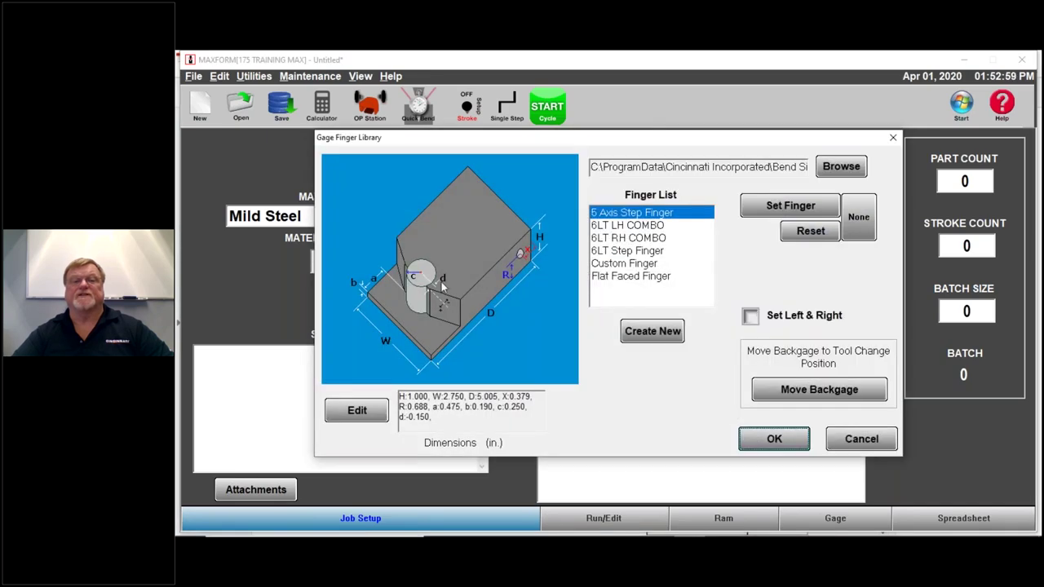
{"action": "left_click", "coordinate": [637, 226]}
{"action": "left_click", "coordinate": [627, 238]}
{"action": "left_click", "coordinate": [618, 251]}
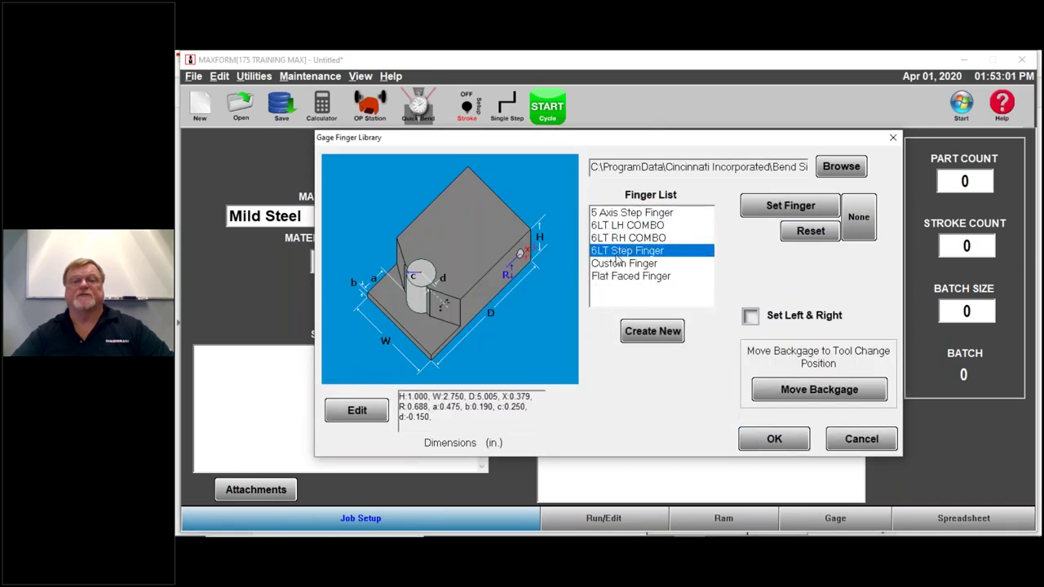
{"action": "left_click", "coordinate": [618, 264]}
{"action": "left_click", "coordinate": [620, 277]}
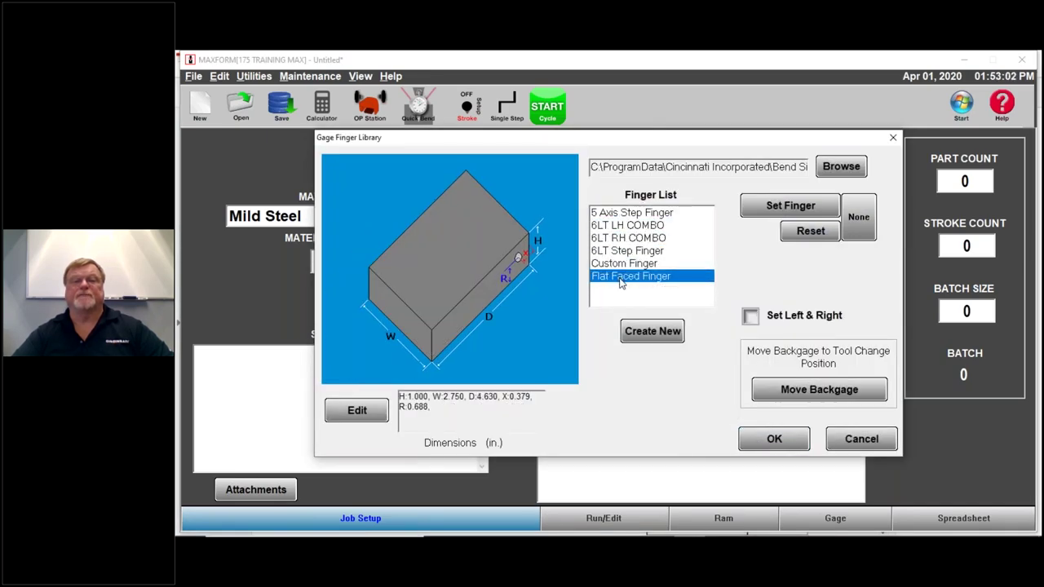
{"action": "left_click", "coordinate": [611, 212]}
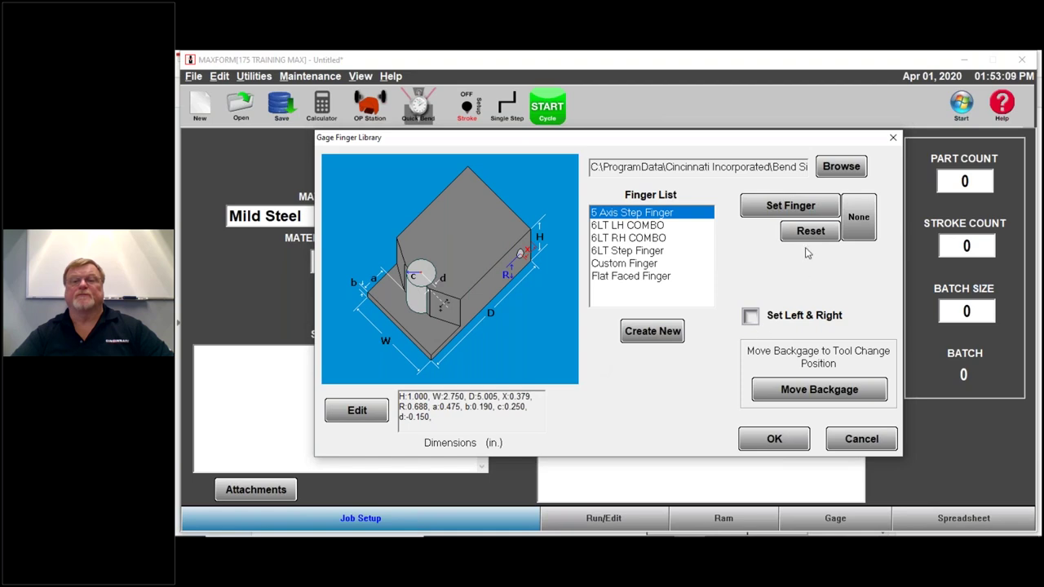
{"action": "left_click", "coordinate": [795, 207]}
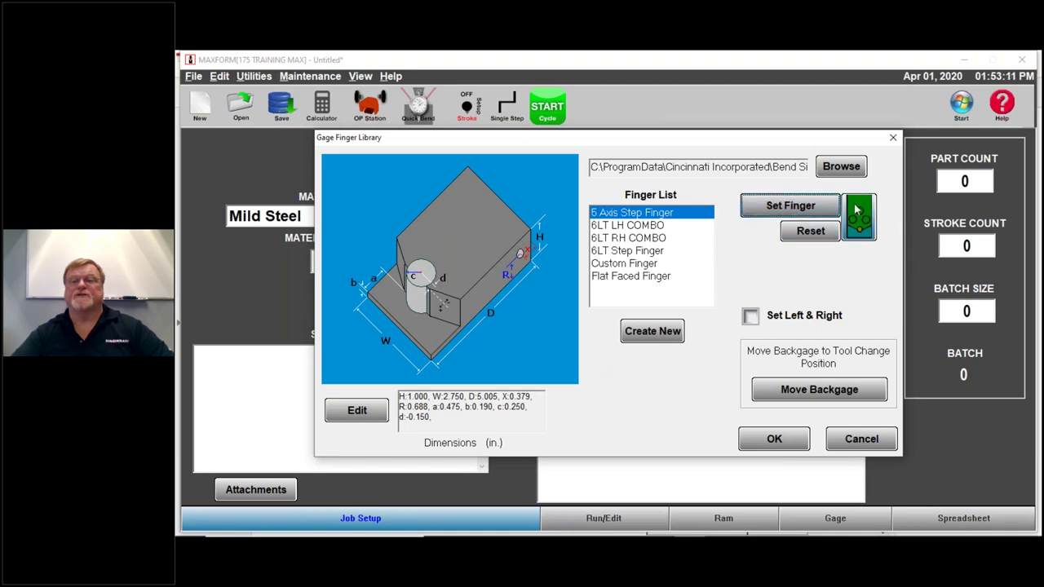
{"action": "left_click", "coordinate": [751, 318]}
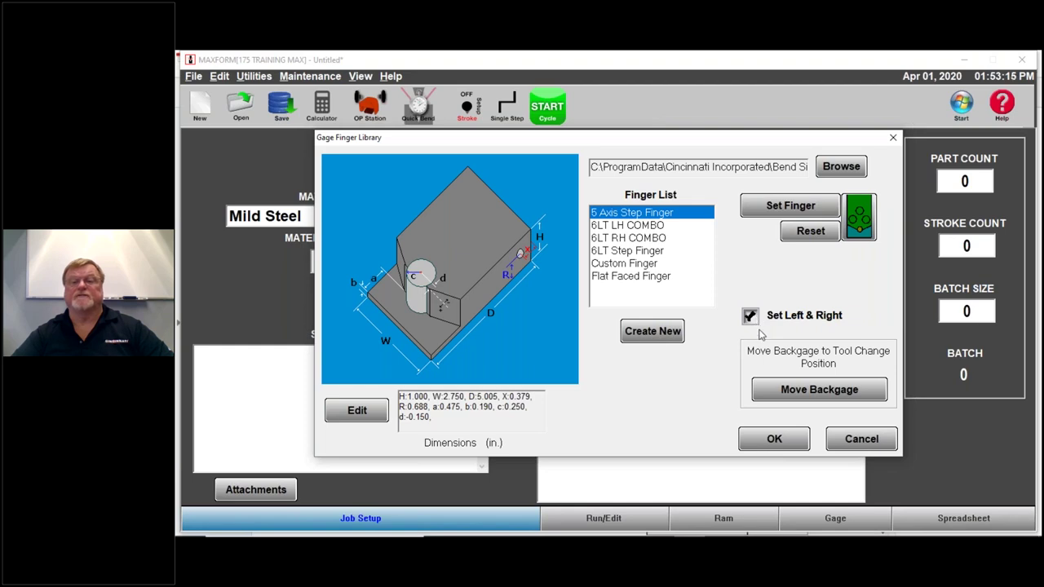
{"action": "left_click", "coordinate": [774, 439]}
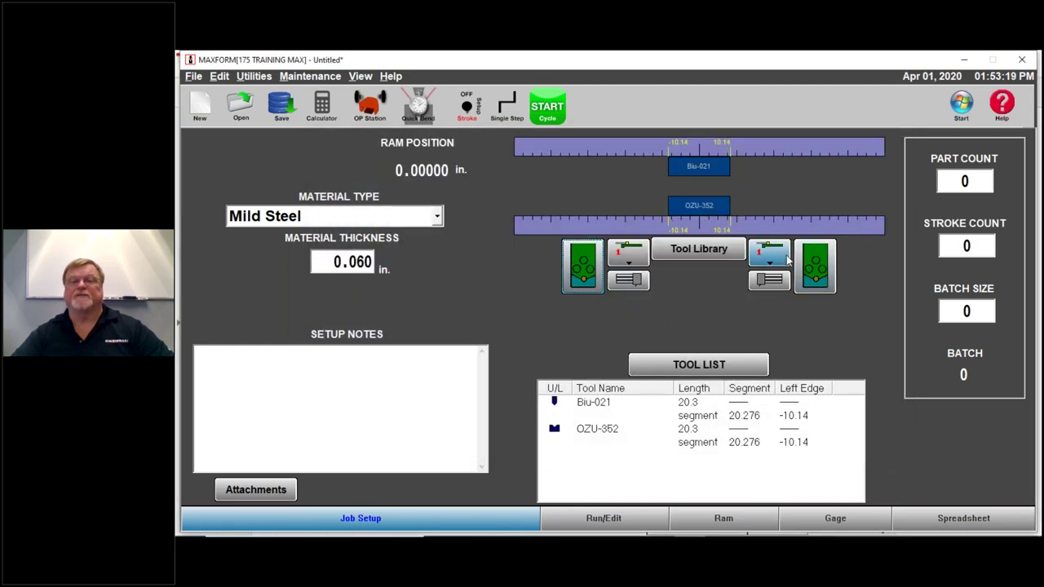
{"action": "left_click", "coordinate": [626, 256]}
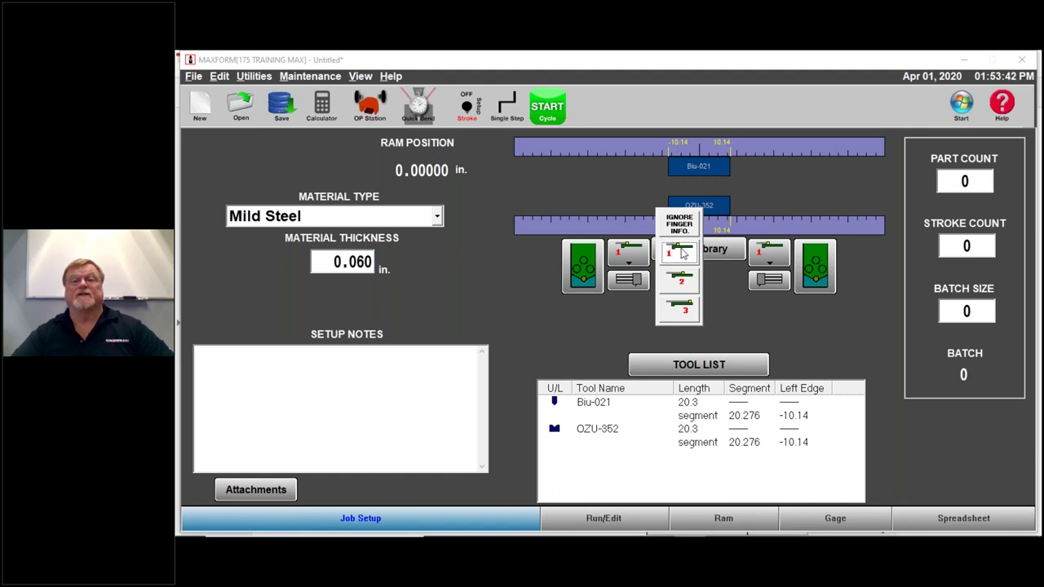
{"action": "left_click", "coordinate": [683, 253]}
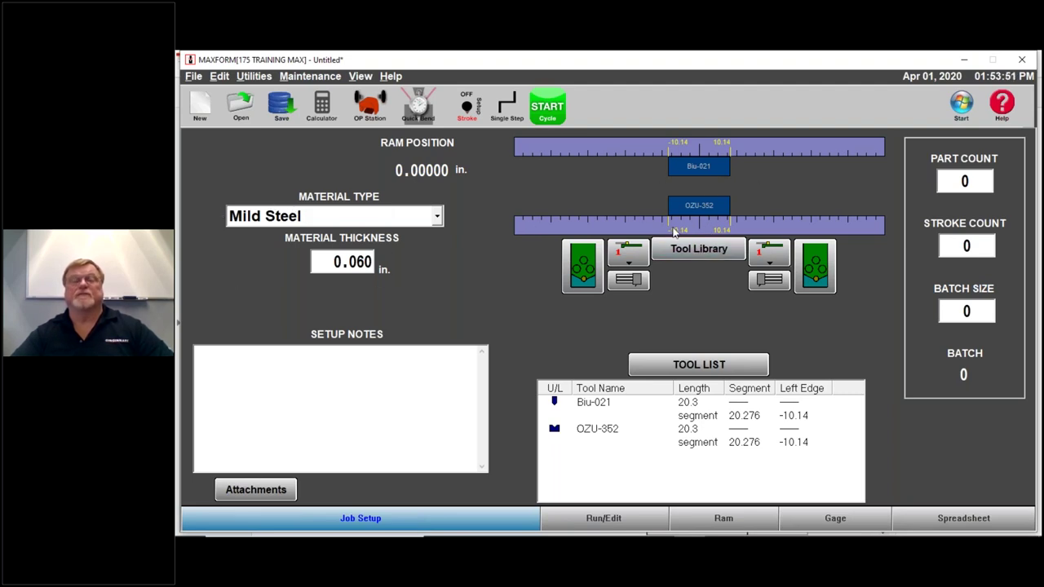
Step: Enter "helpful info" in the job's setup notes
{"action": "left_click", "coordinate": [277, 380]}
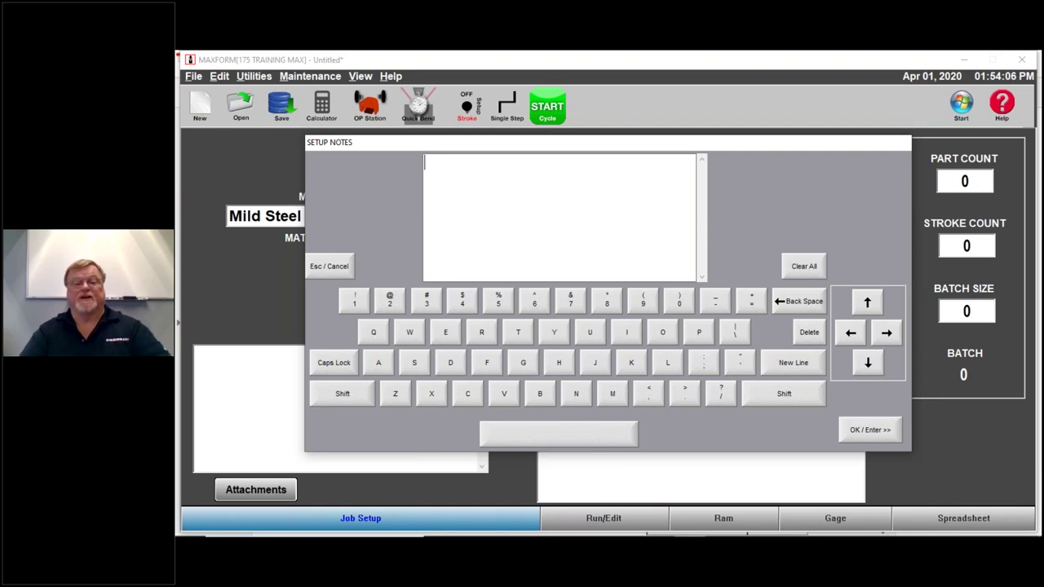
{"action": "type", "text": "aran"}
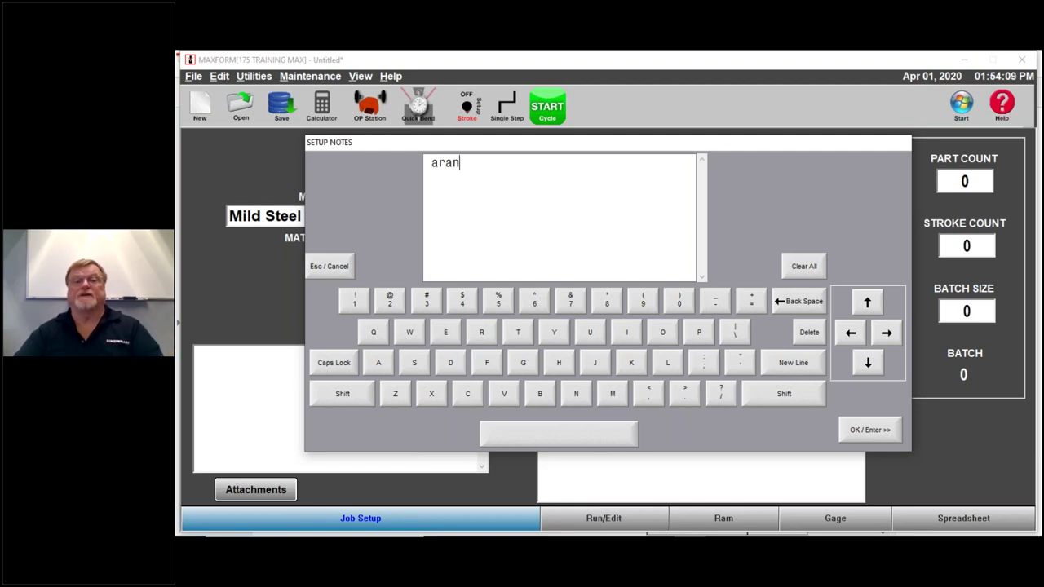
{"action": "key", "text": "BackSpace"}
{"action": "key", "text": "BackSpace"}
{"action": "key", "text": "BackSpace"}
{"action": "key", "text": "BackSpace"}
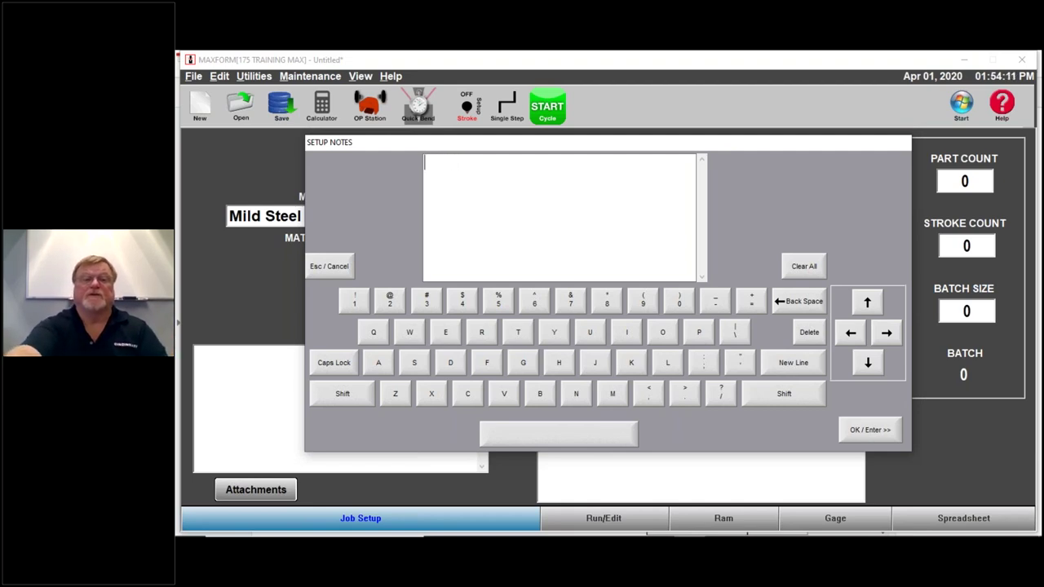
{"action": "type", "text": "h"}
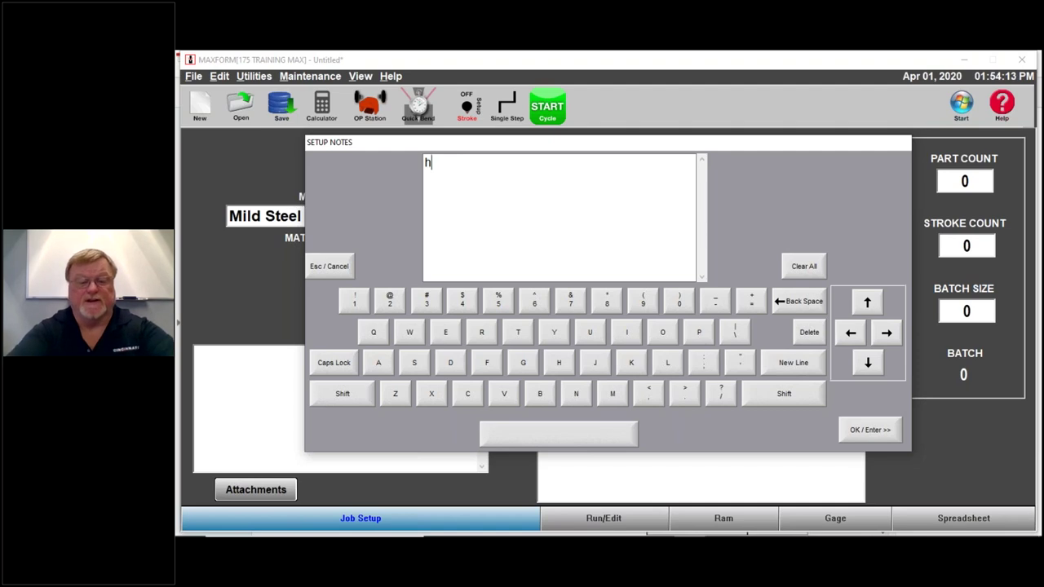
{"action": "type", "text": "elpfu"}
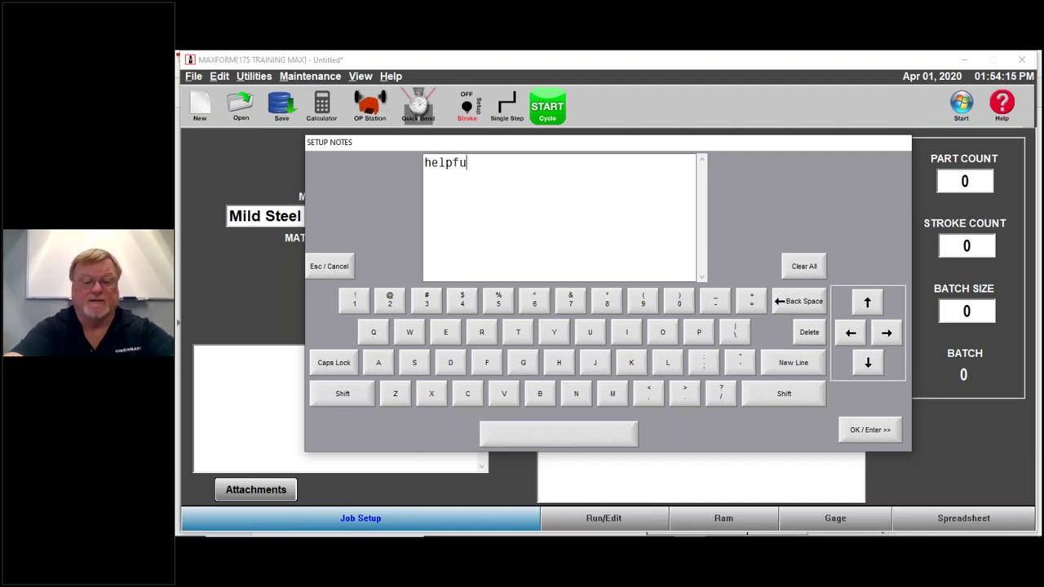
{"action": "type", "text": "l info"}
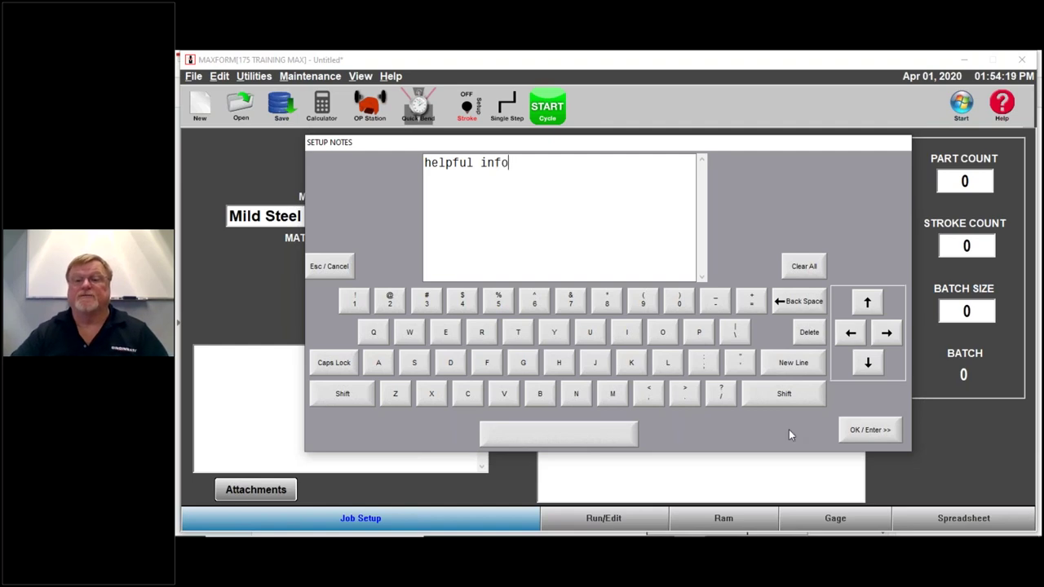
{"action": "left_click", "coordinate": [869, 430]}
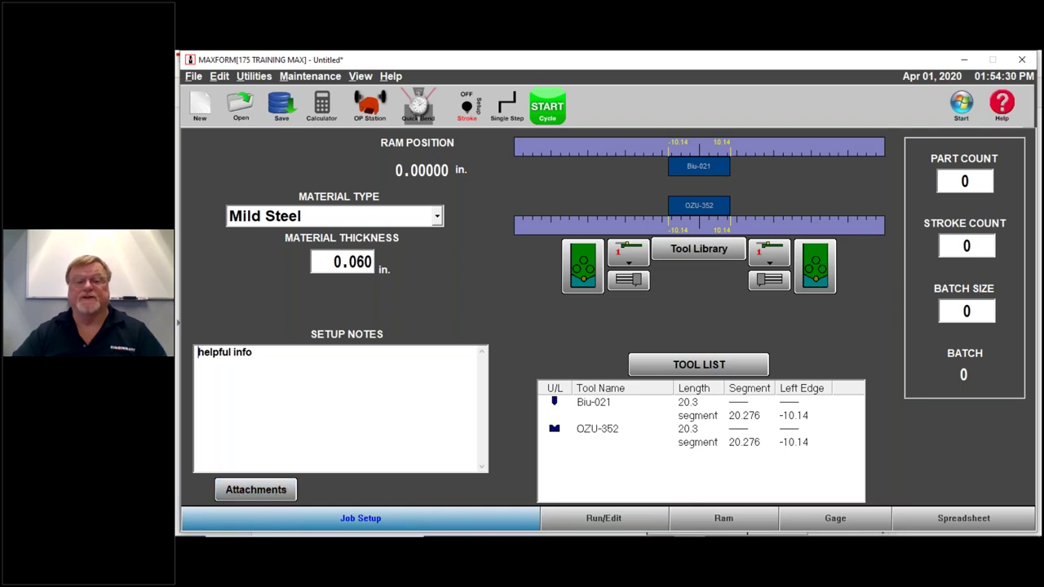
Step: Switch to Training Sample Prints (all).pdf in Acrobat Reader, examine the full AF-3 print with the tools pane hidden, and return to MAXFORM
{"action": "mouse_move", "coordinate": [677, 530]}
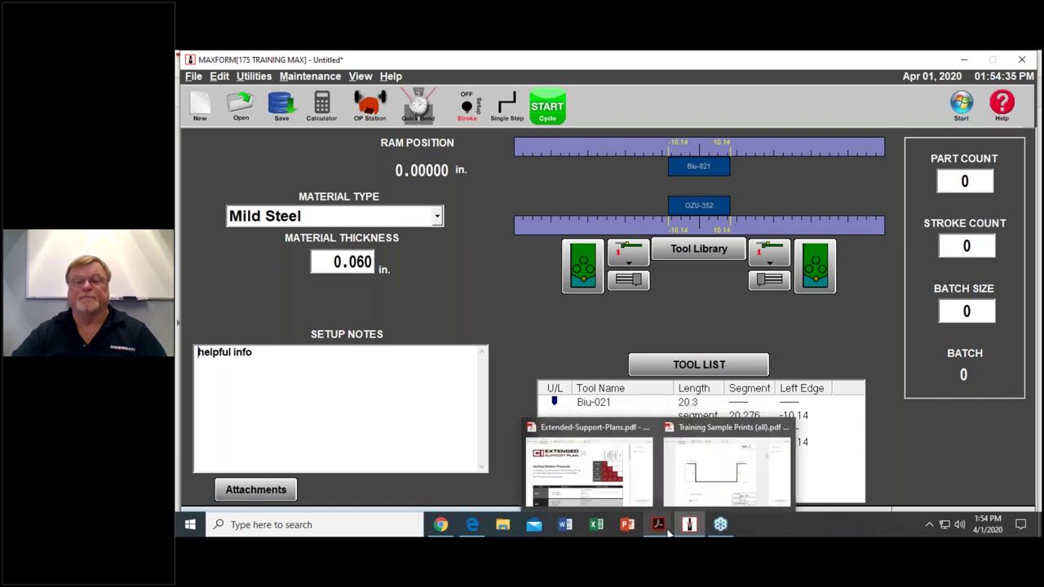
{"action": "left_click", "coordinate": [697, 492]}
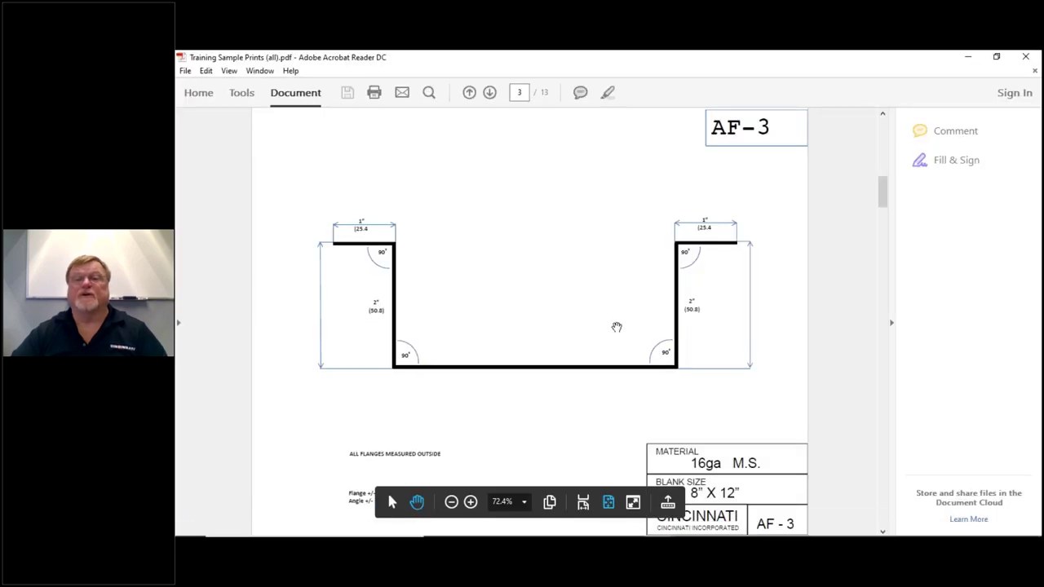
{"action": "left_click", "coordinate": [892, 323]}
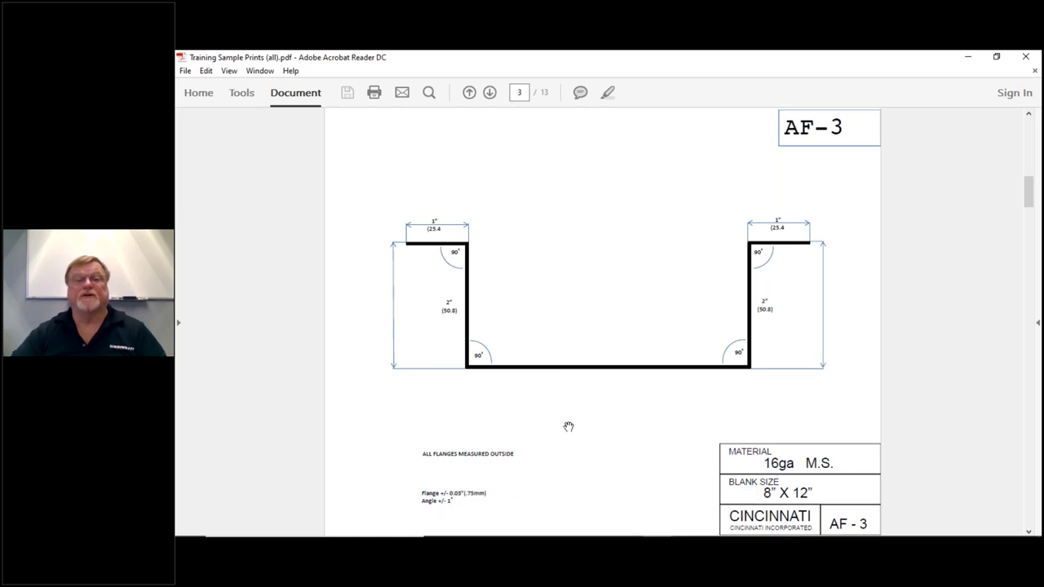
{"action": "mouse_move", "coordinate": [570, 534]}
{"action": "left_click", "coordinate": [689, 524]}
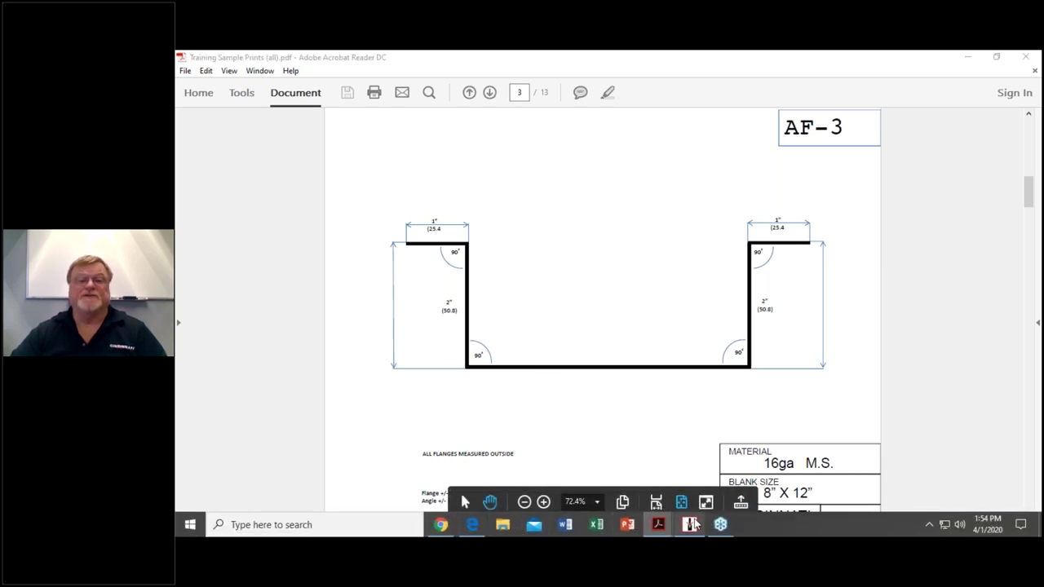
Step: Attach the AF-3 JPG image and the AF-3 PDF from the Training Sample Prints folder to the program
{"action": "left_click", "coordinate": [256, 489]}
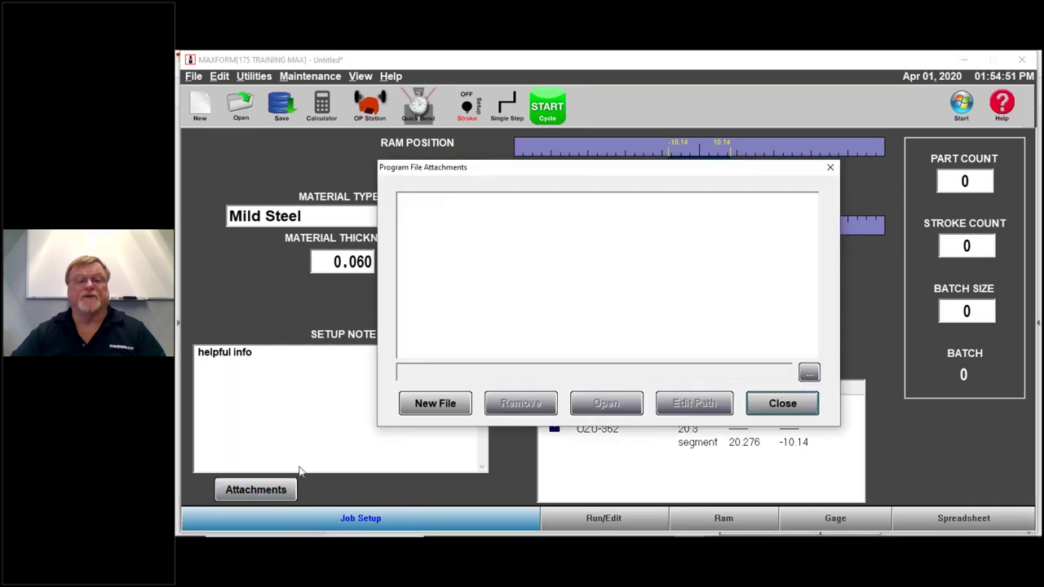
{"action": "left_click", "coordinate": [465, 397]}
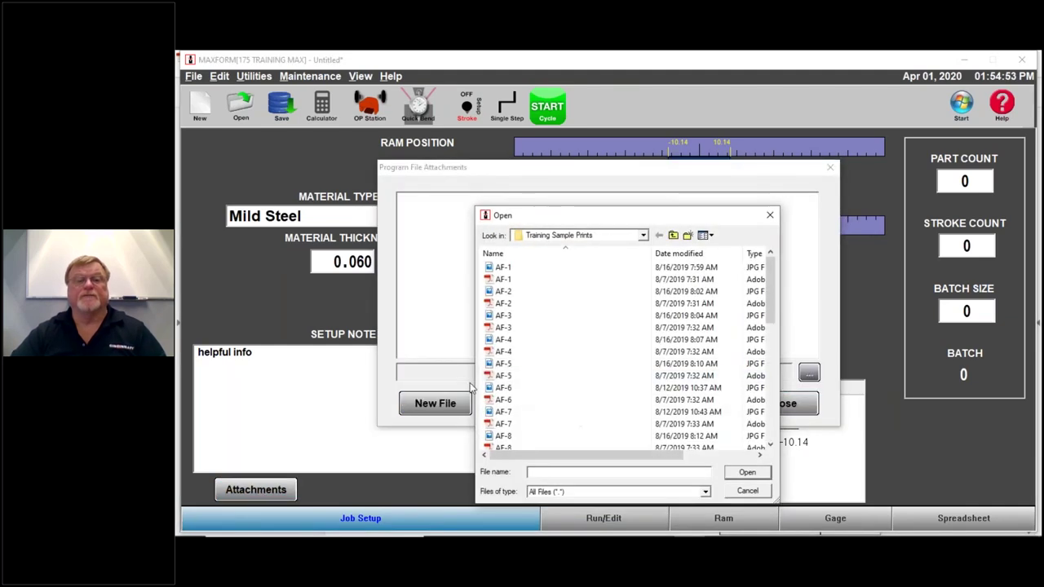
{"action": "left_click", "coordinate": [512, 317]}
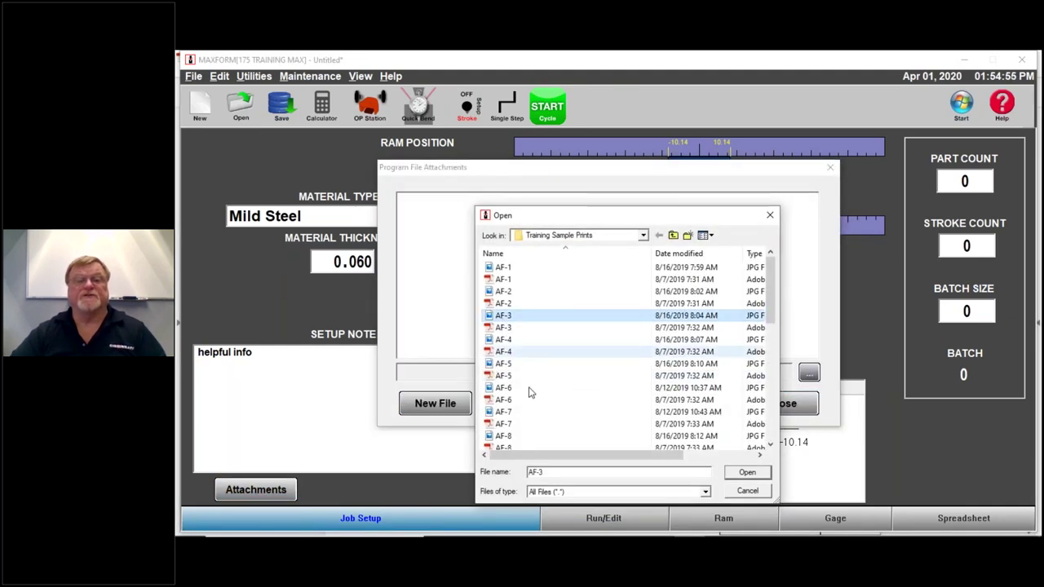
{"action": "key", "text": "Return"}
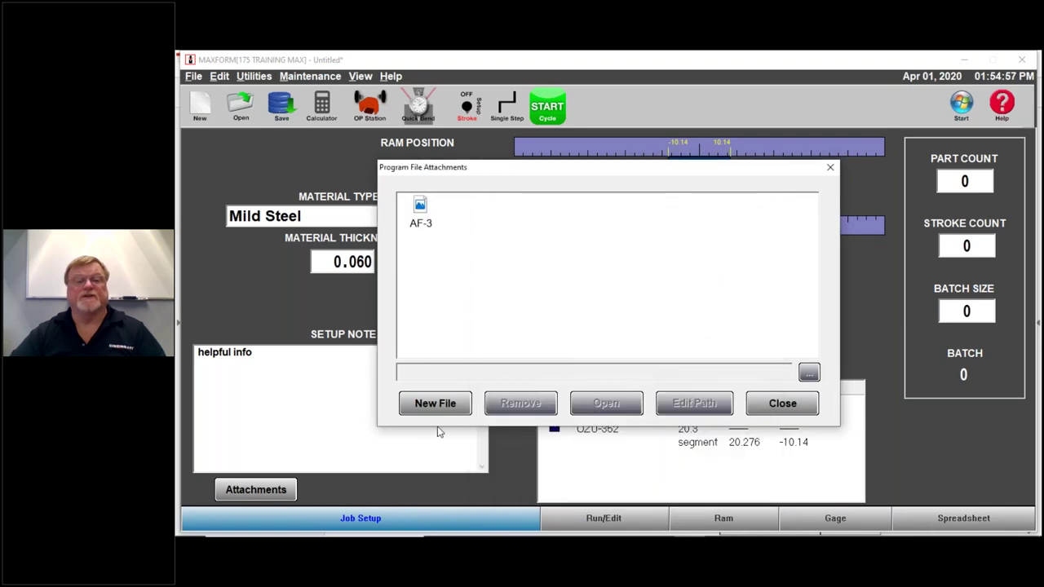
{"action": "left_click", "coordinate": [434, 403]}
{"action": "left_click", "coordinate": [509, 327]}
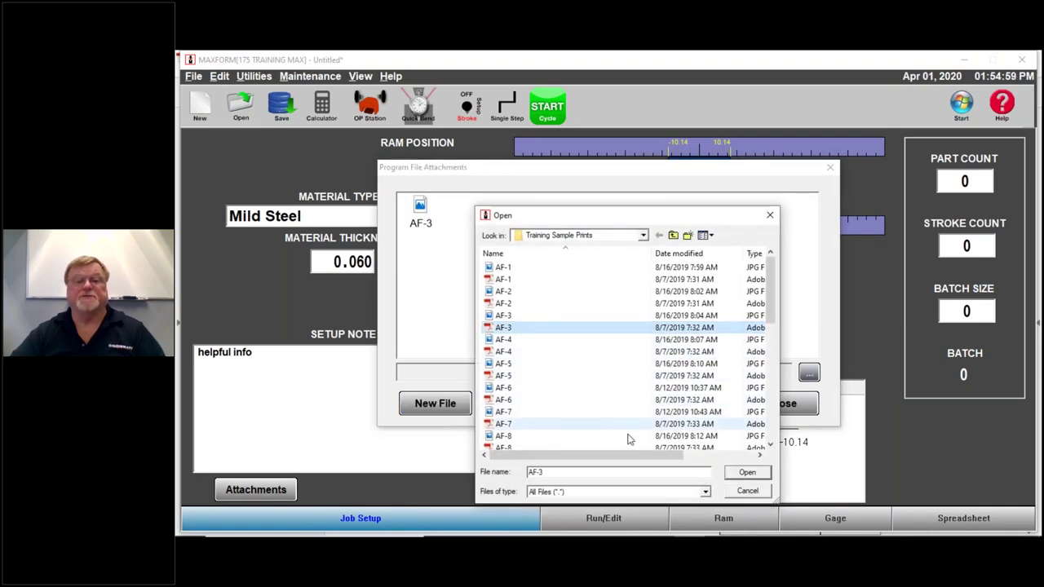
{"action": "left_click", "coordinate": [738, 472]}
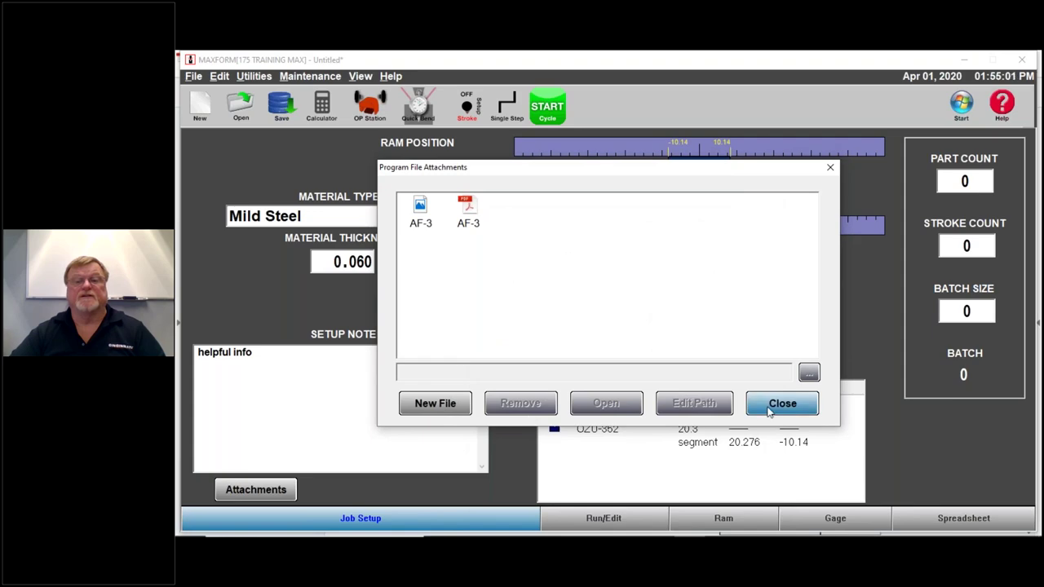
{"action": "left_click", "coordinate": [779, 404]}
{"action": "left_click", "coordinate": [522, 332]}
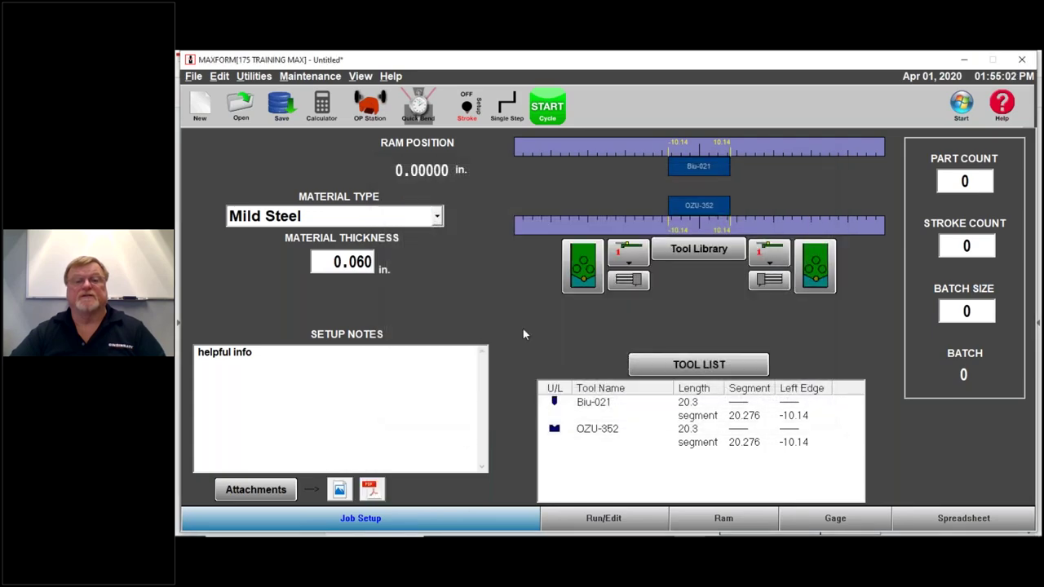
Step: Open the attached AF-3 image and AF-3 PDF from Job Setup to view them, and return to MAXFORM
{"action": "left_click", "coordinate": [339, 489]}
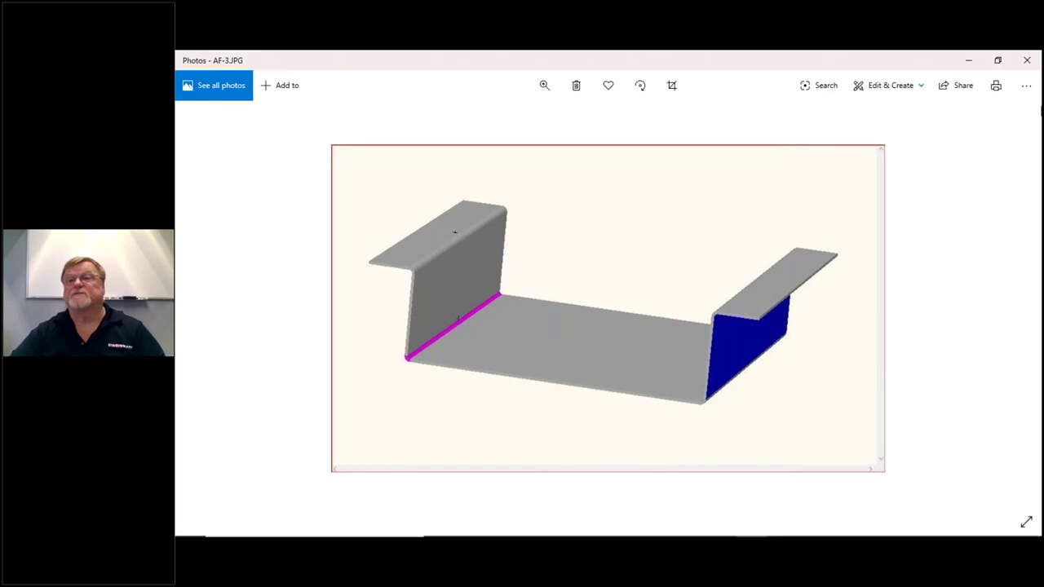
{"action": "left_click", "coordinate": [1025, 62]}
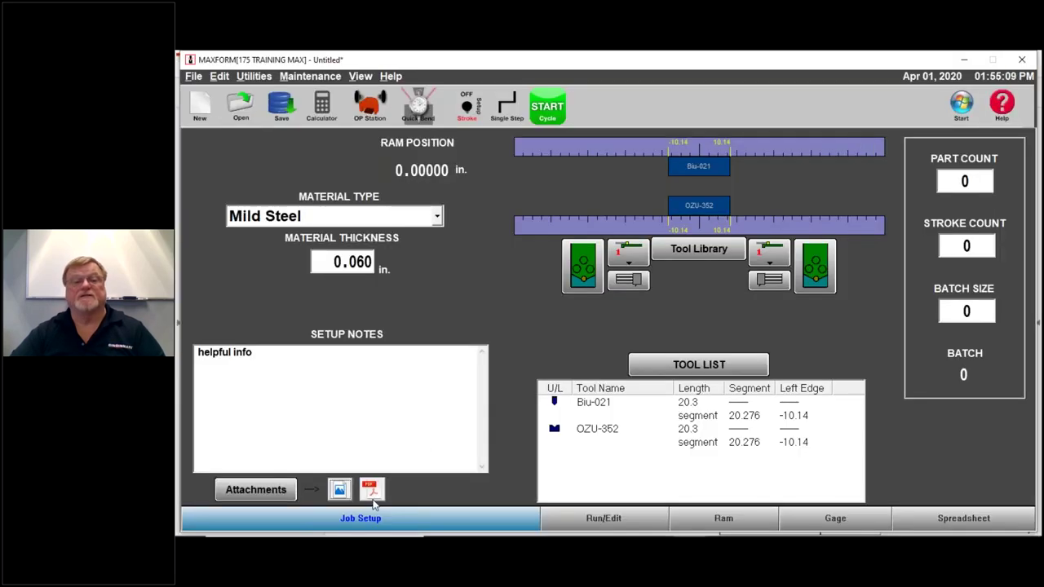
{"action": "left_click", "coordinate": [368, 487]}
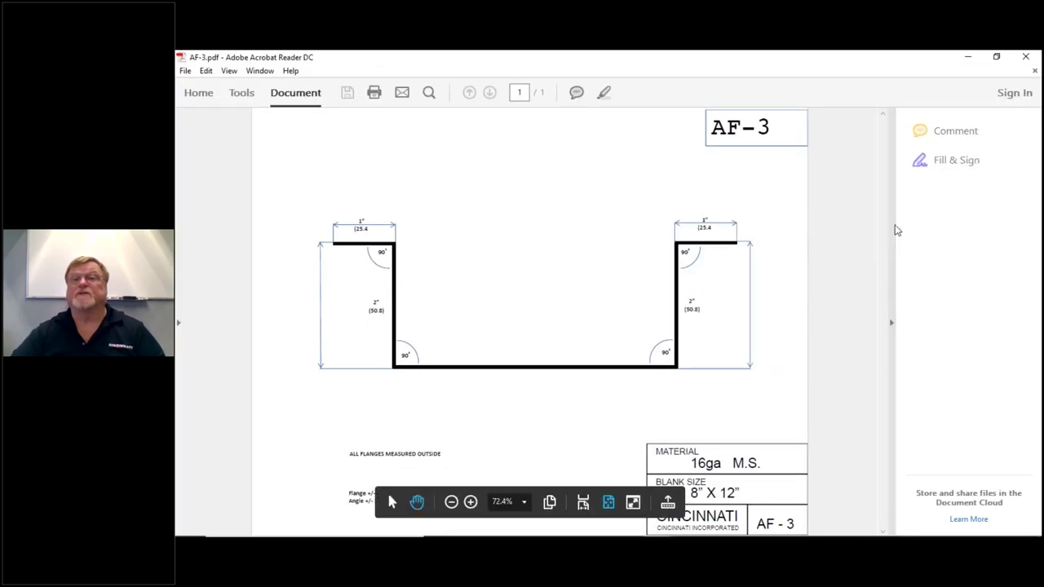
{"action": "left_click", "coordinate": [1025, 61]}
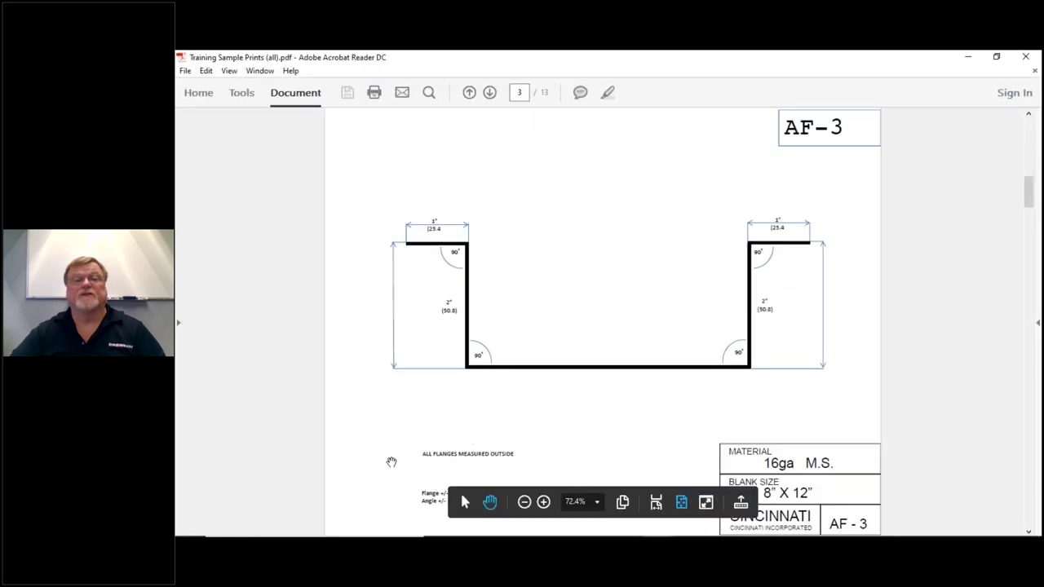
{"action": "left_click", "coordinate": [967, 58]}
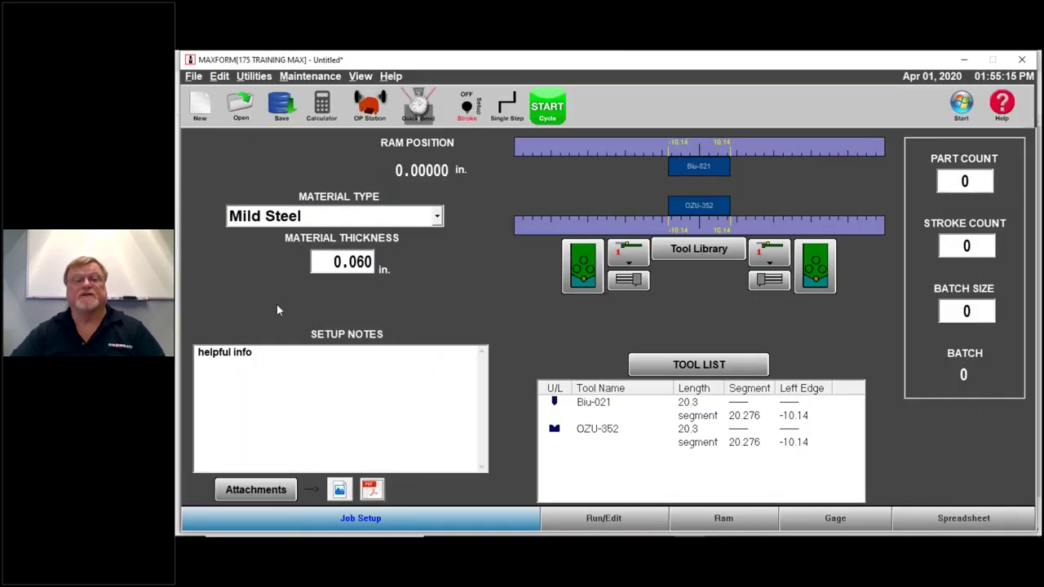
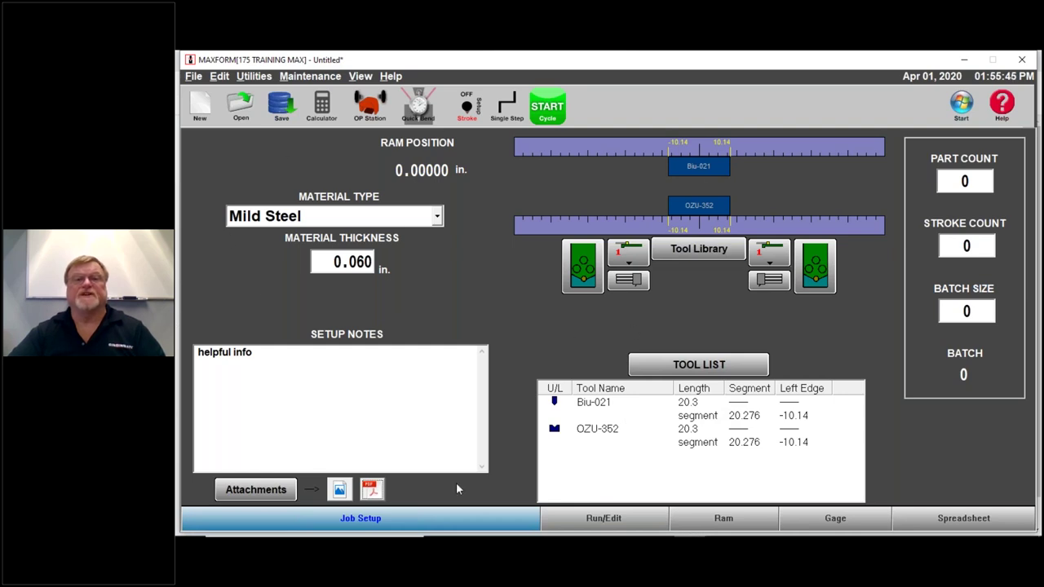
Step: Show the Ram settings for step 1 and look at the list of program steps
{"action": "left_click", "coordinate": [696, 519]}
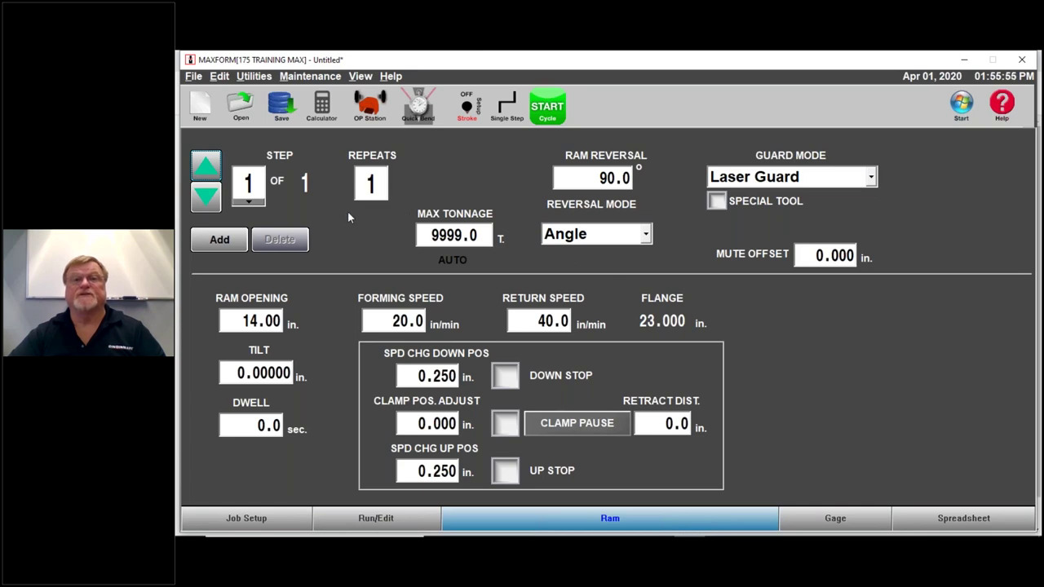
{"action": "left_click", "coordinate": [253, 208]}
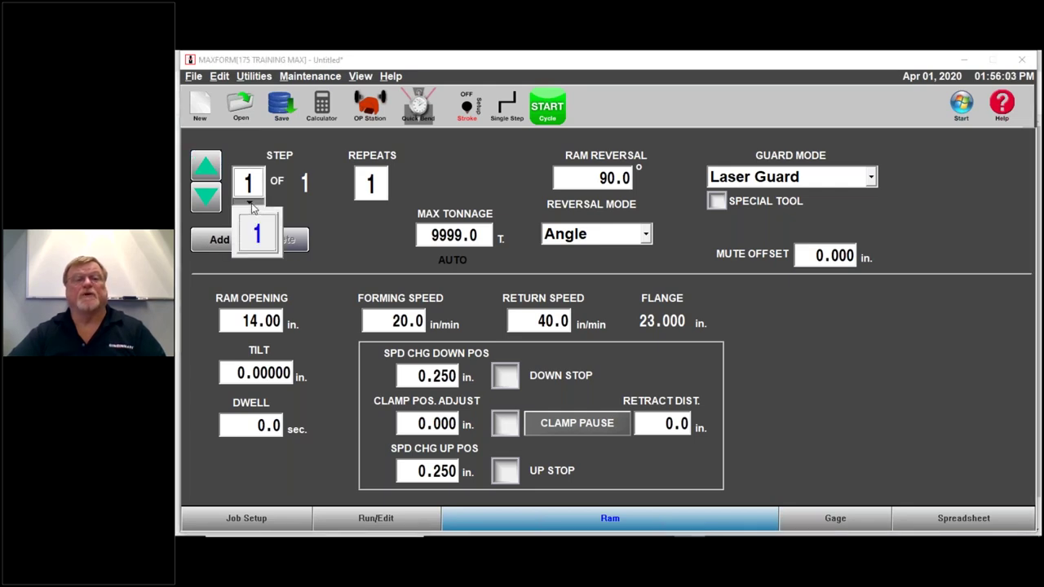
{"action": "left_click", "coordinate": [249, 207]}
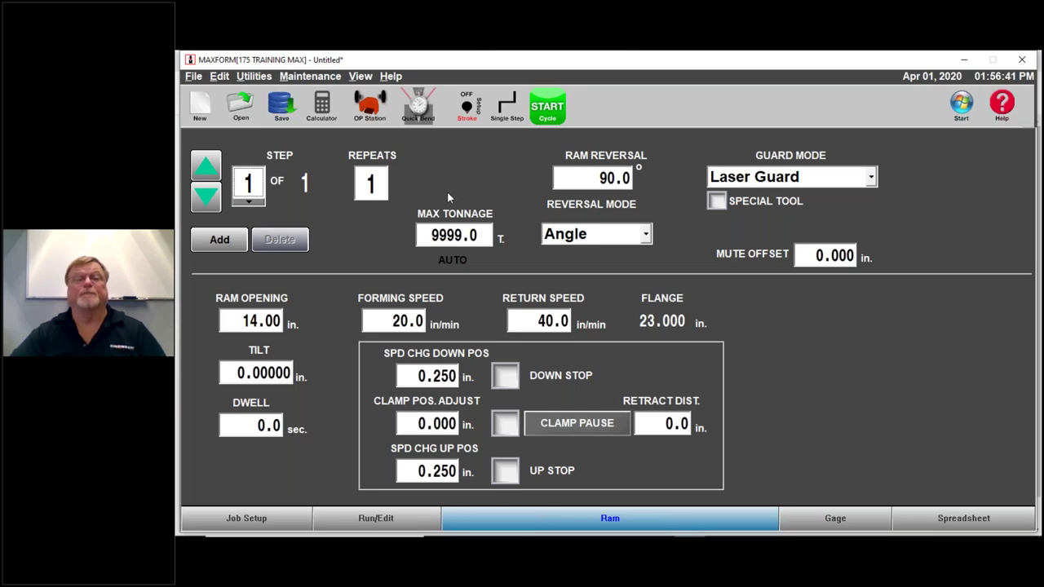
Step: Switch to Training Sample Prints (all).pdf in Acrobat Reader, examine the flanges and bends of AF-3, and return to MAXFORM
{"action": "mouse_move", "coordinate": [731, 534]}
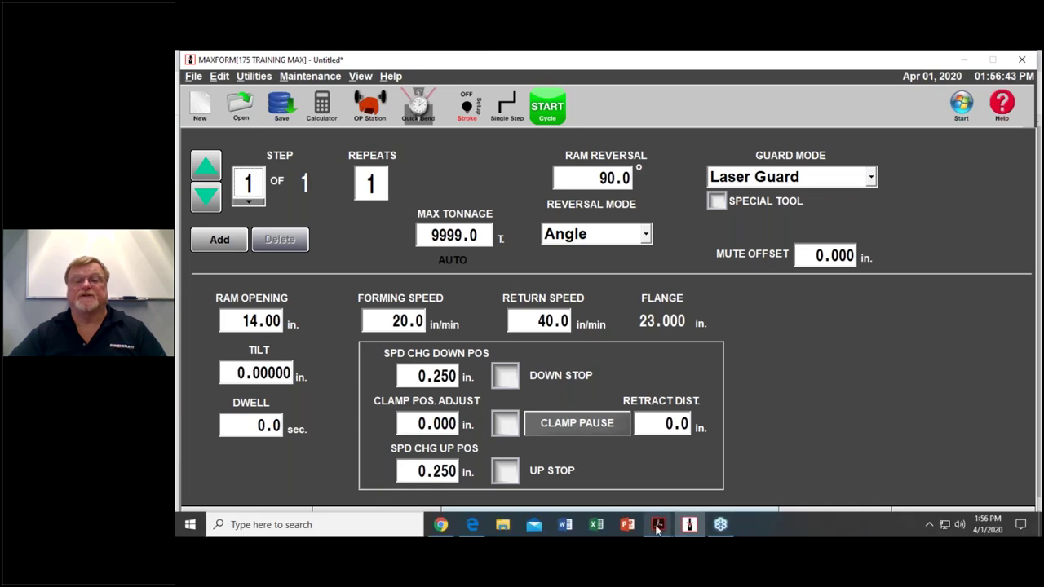
{"action": "mouse_move", "coordinate": [658, 526]}
{"action": "left_click", "coordinate": [677, 493]}
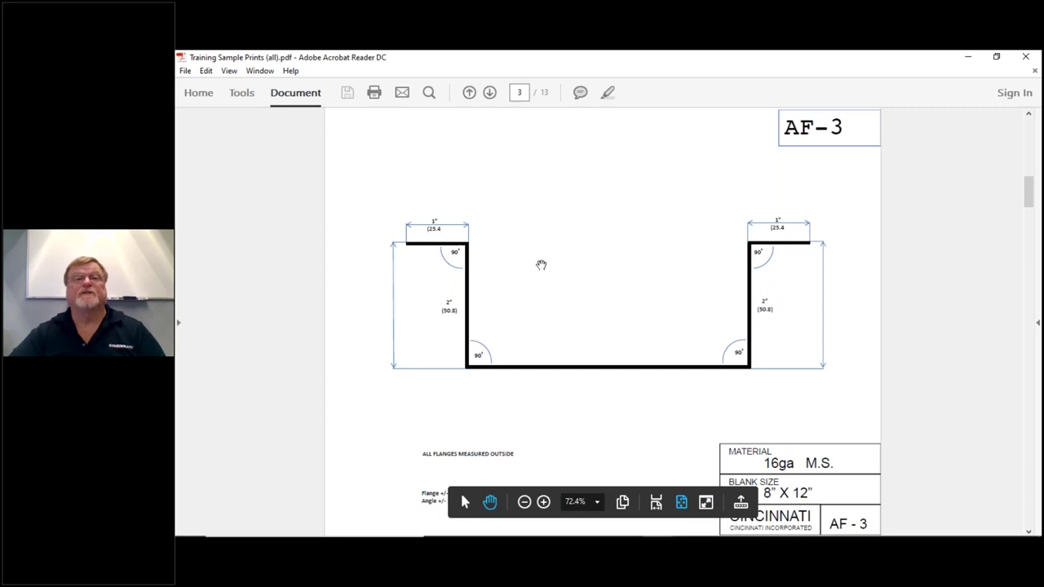
{"action": "mouse_move", "coordinate": [580, 534]}
{"action": "left_click", "coordinate": [689, 524]}
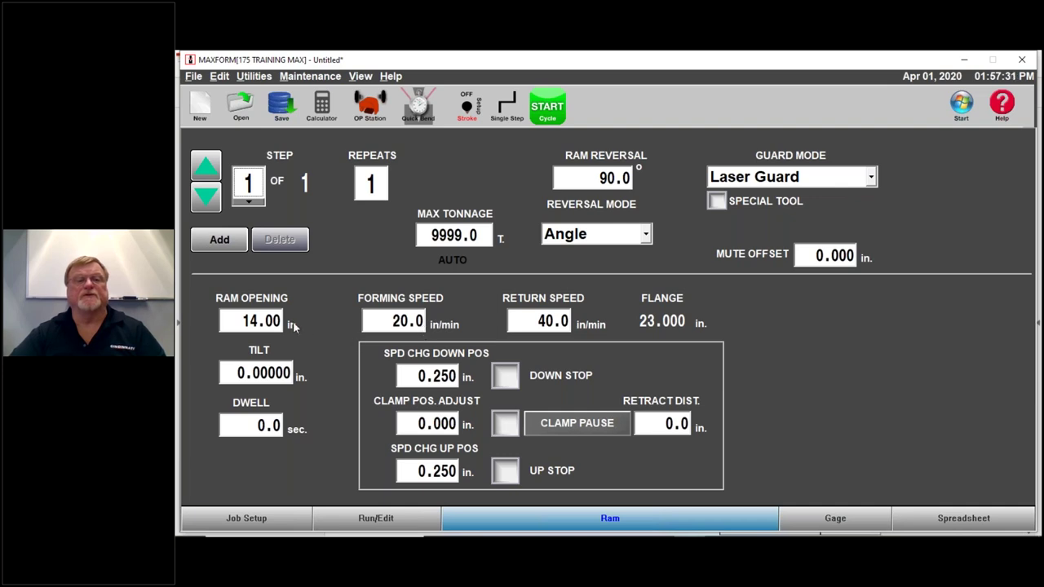
Step: Set the ram opening of step 1 to 2.00 in
{"action": "left_click", "coordinate": [244, 321]}
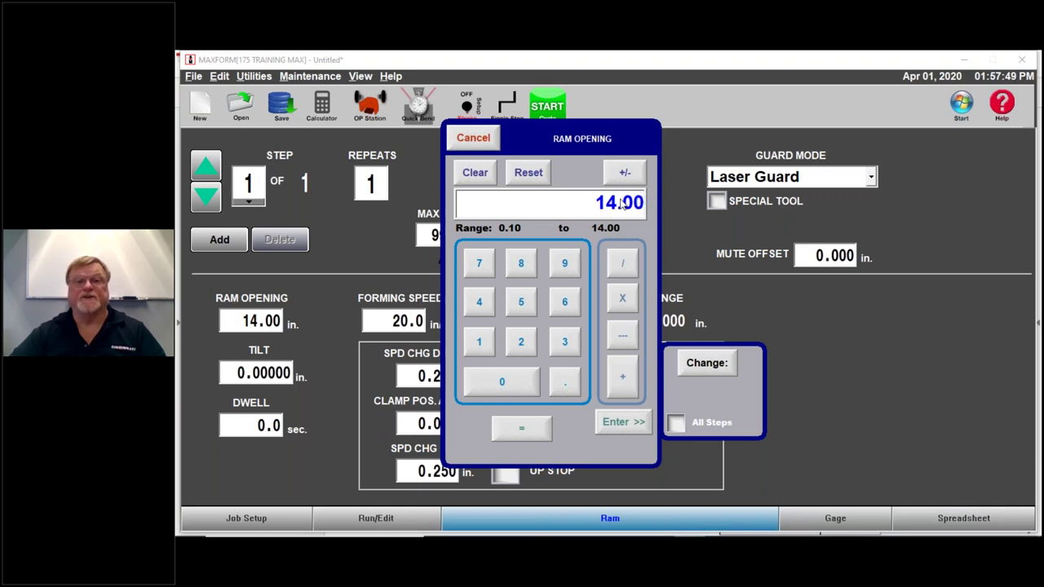
{"action": "left_click", "coordinate": [519, 342]}
{"action": "left_click", "coordinate": [617, 421]}
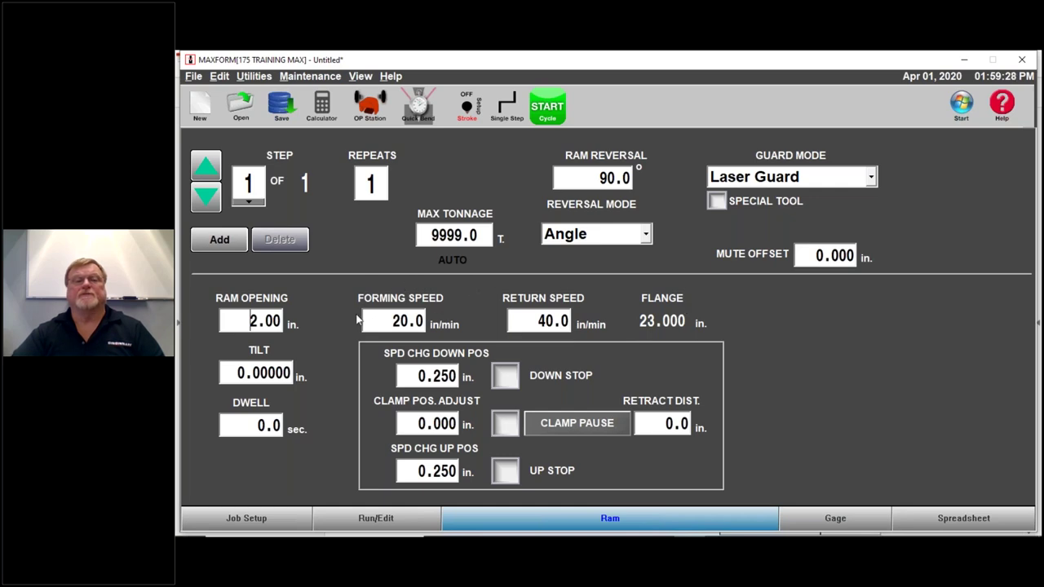
Step: Check the allowed range of the forming speed without changing it, and set the return speed to 540 in/min
{"action": "left_click", "coordinate": [391, 323]}
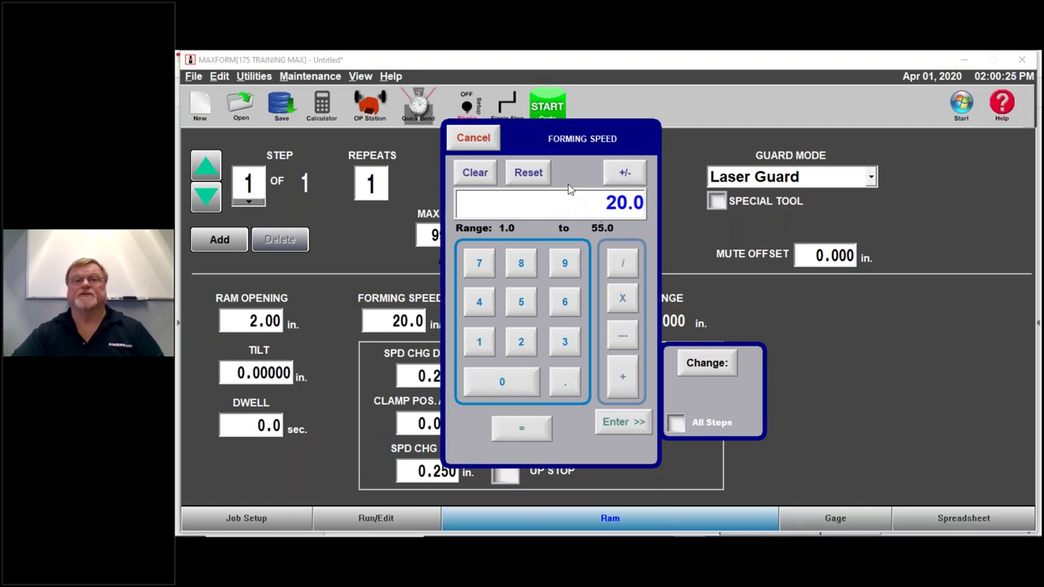
{"action": "left_click", "coordinate": [473, 139]}
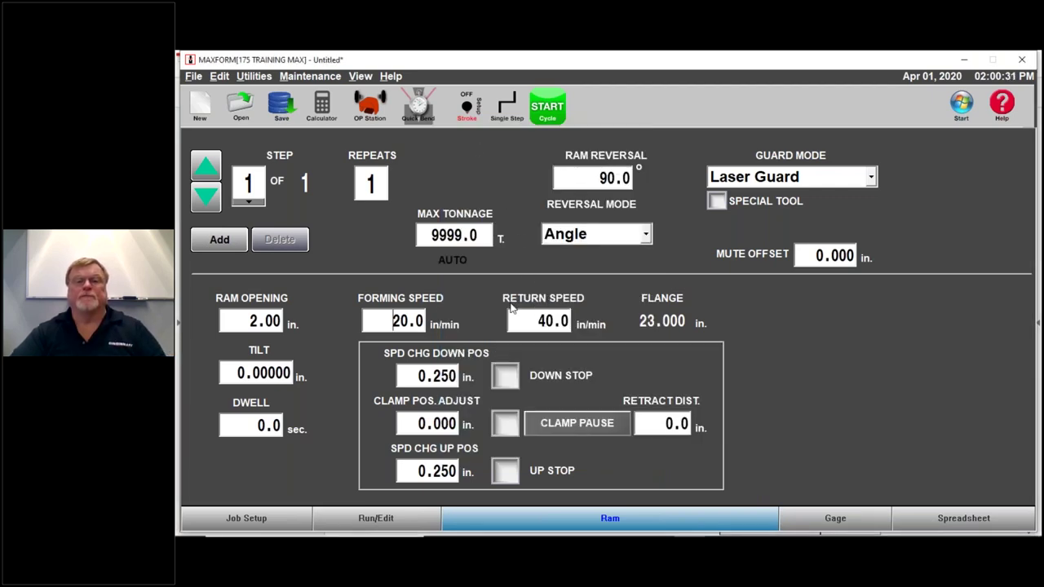
{"action": "left_click", "coordinate": [546, 320]}
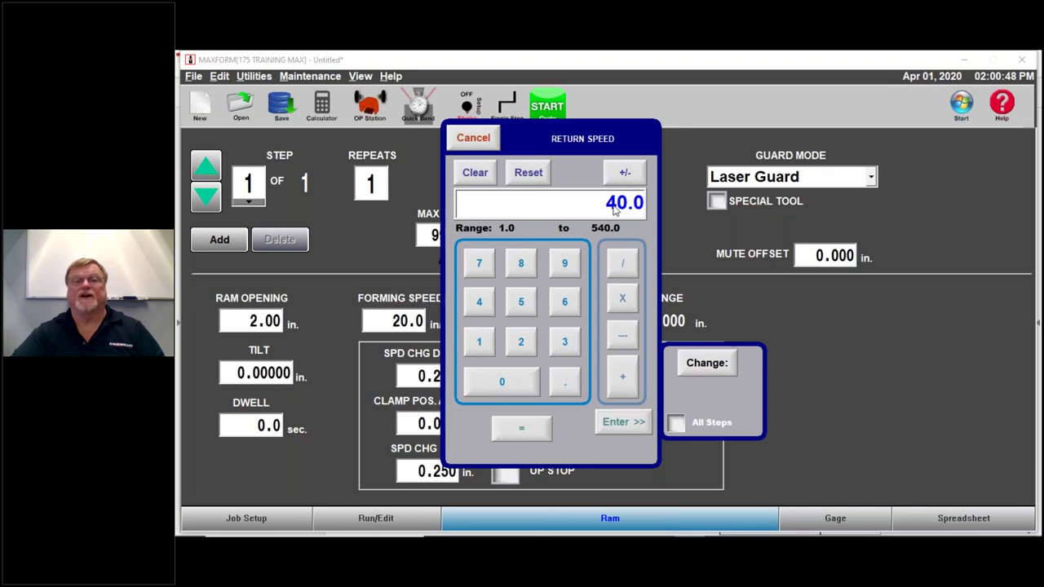
{"action": "left_click", "coordinate": [522, 302]}
{"action": "left_click", "coordinate": [478, 302]}
{"action": "left_click", "coordinate": [502, 382]}
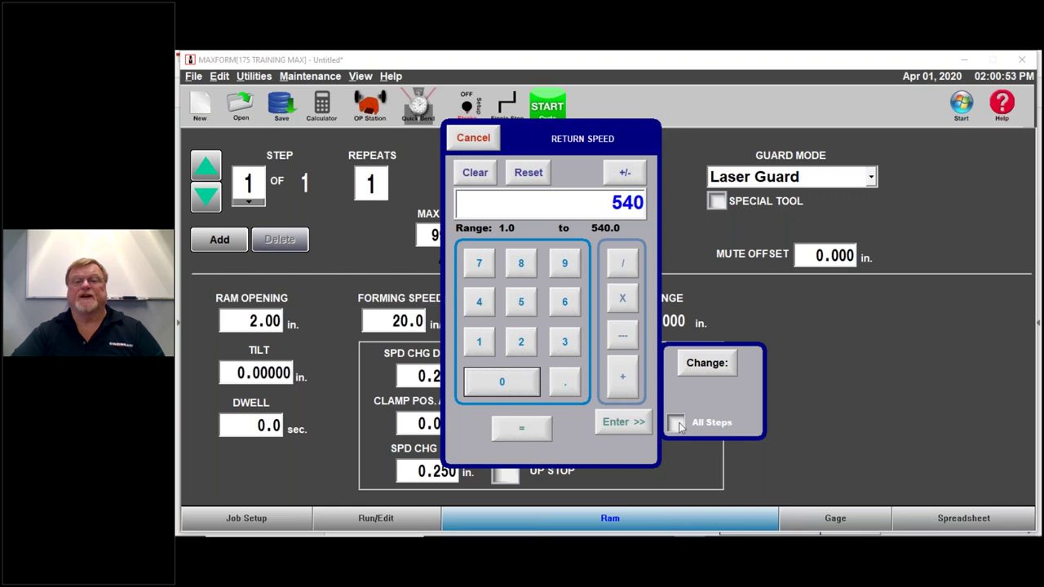
{"action": "left_click", "coordinate": [615, 420]}
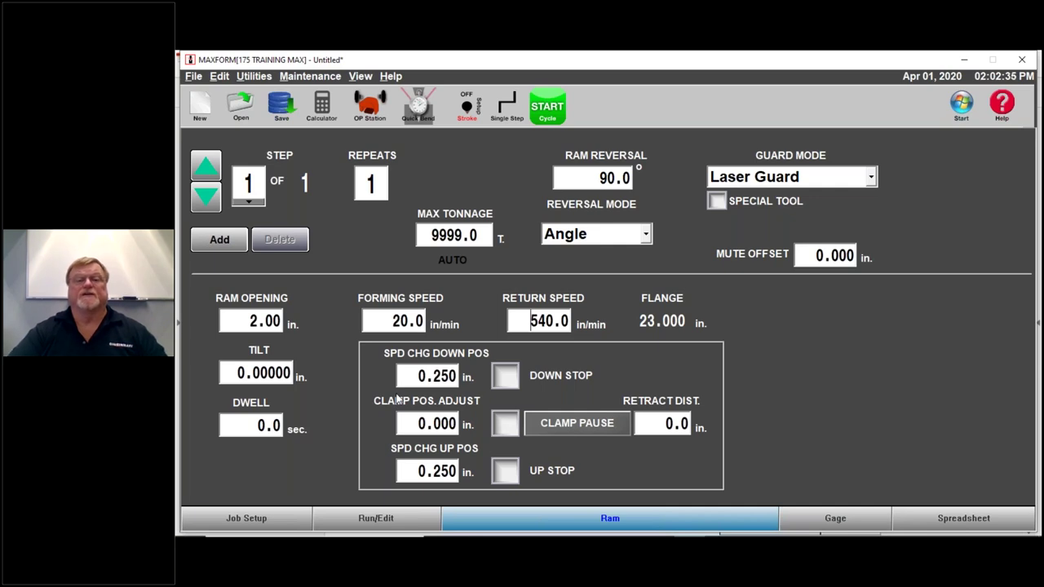
Step: Enable the Down Stop and the clamp position stop in Clamp Stop mode, and check the retract distance range without changing it
{"action": "left_click", "coordinate": [503, 377]}
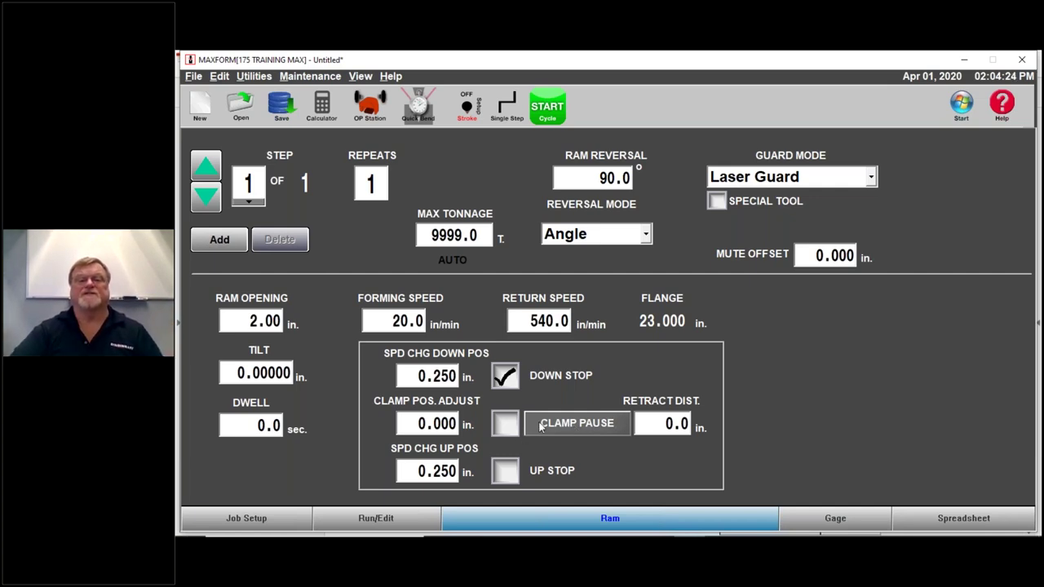
{"action": "left_click", "coordinate": [505, 423]}
{"action": "left_click", "coordinate": [570, 423]}
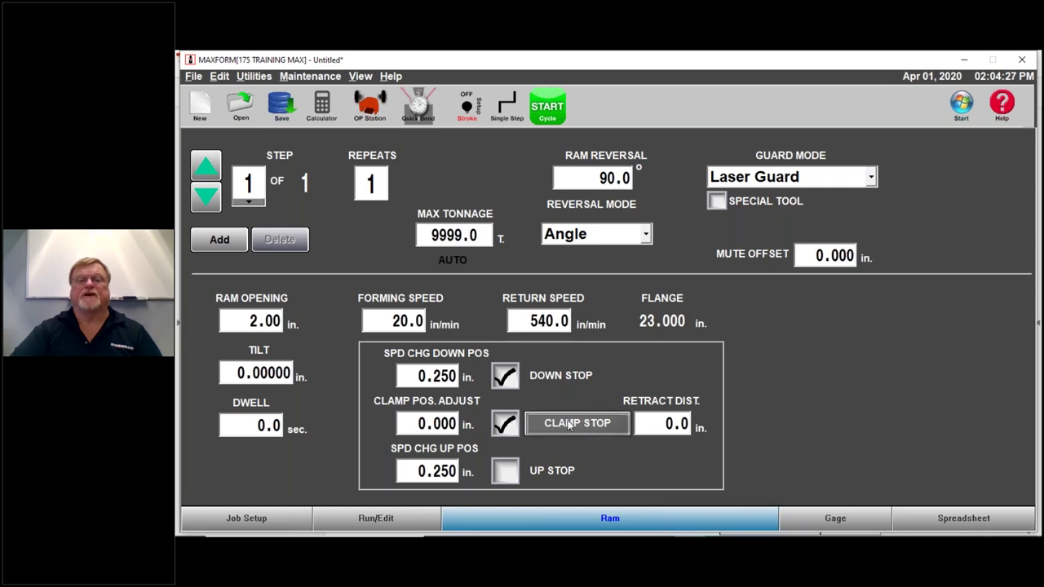
{"action": "left_click", "coordinate": [570, 424]}
{"action": "left_click", "coordinate": [570, 425]}
{"action": "left_click", "coordinate": [566, 424]}
{"action": "left_click", "coordinate": [559, 425]}
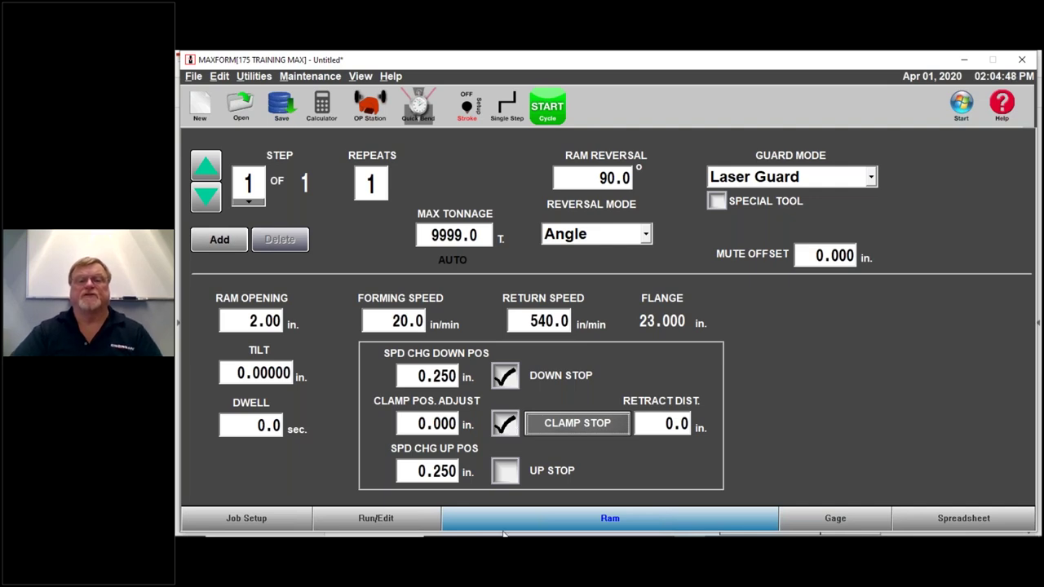
{"action": "left_click", "coordinate": [662, 423]}
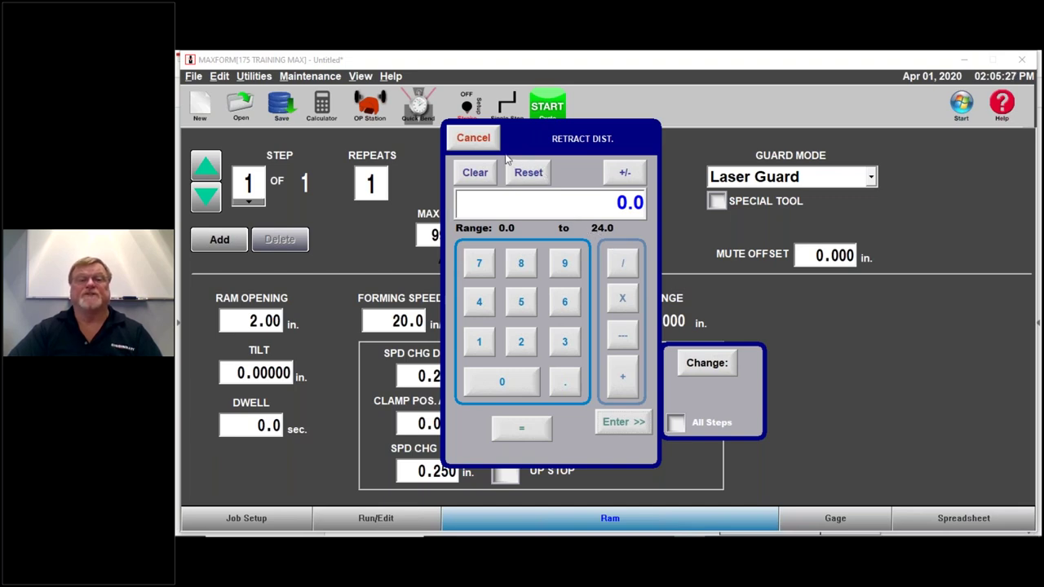
{"action": "left_click", "coordinate": [473, 137]}
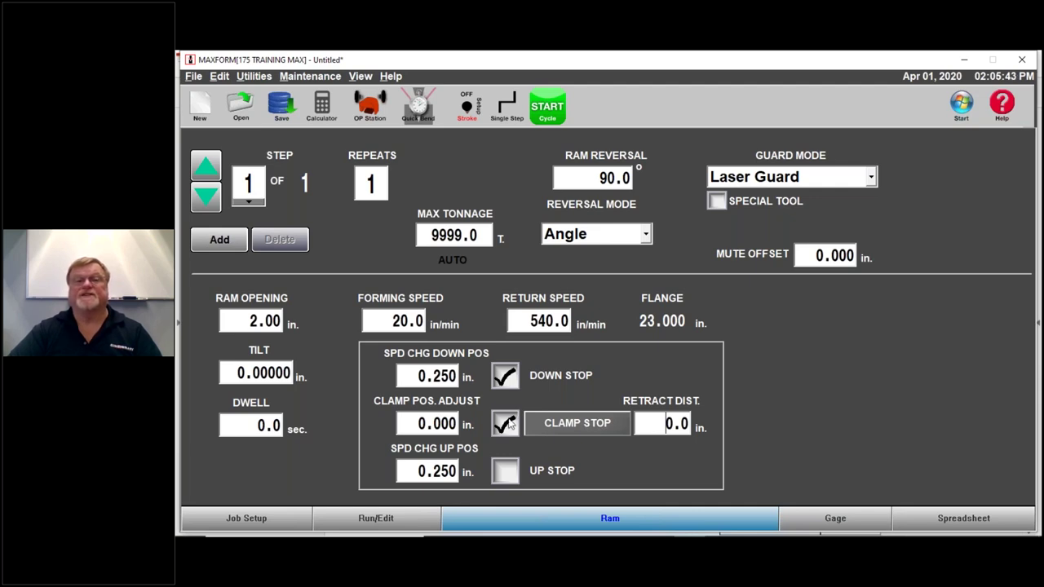
Step: Set the clamp position adjustment to -0.005 in
{"action": "left_click", "coordinate": [432, 422]}
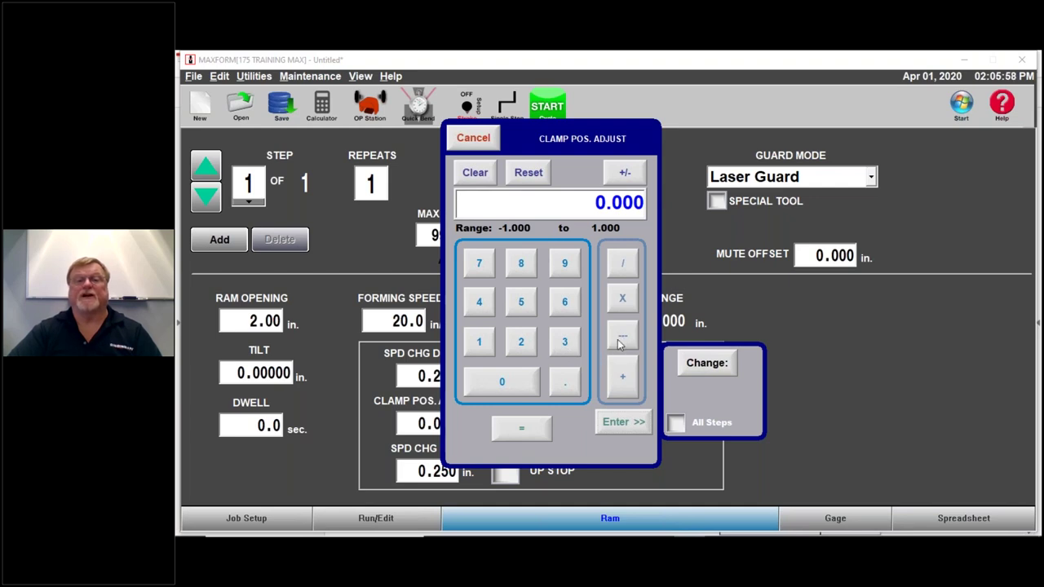
{"action": "left_click", "coordinate": [564, 382]}
{"action": "double_click", "coordinate": [522, 368]}
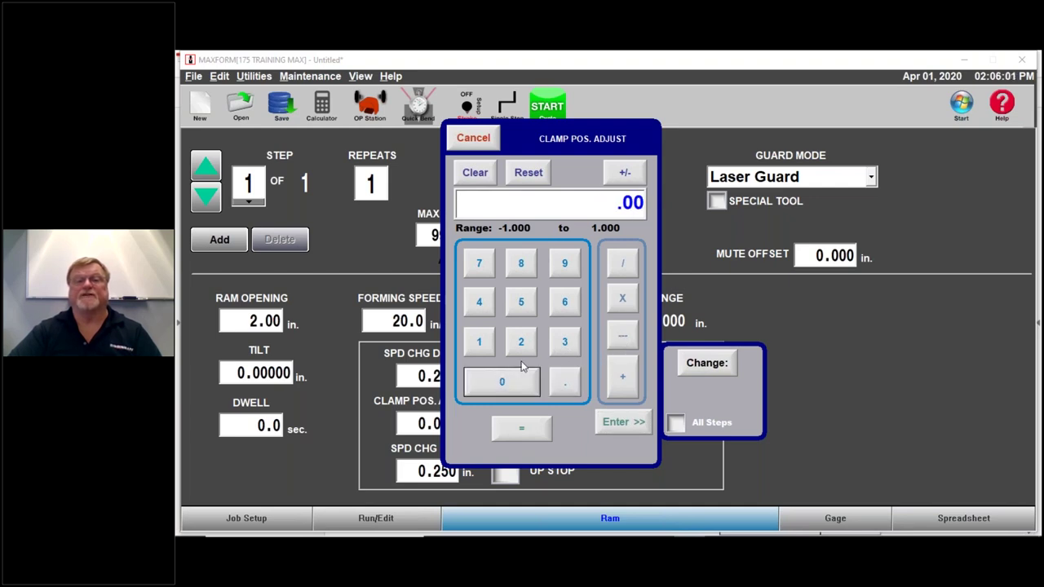
{"action": "left_click", "coordinate": [520, 301]}
{"action": "left_click", "coordinate": [623, 172]}
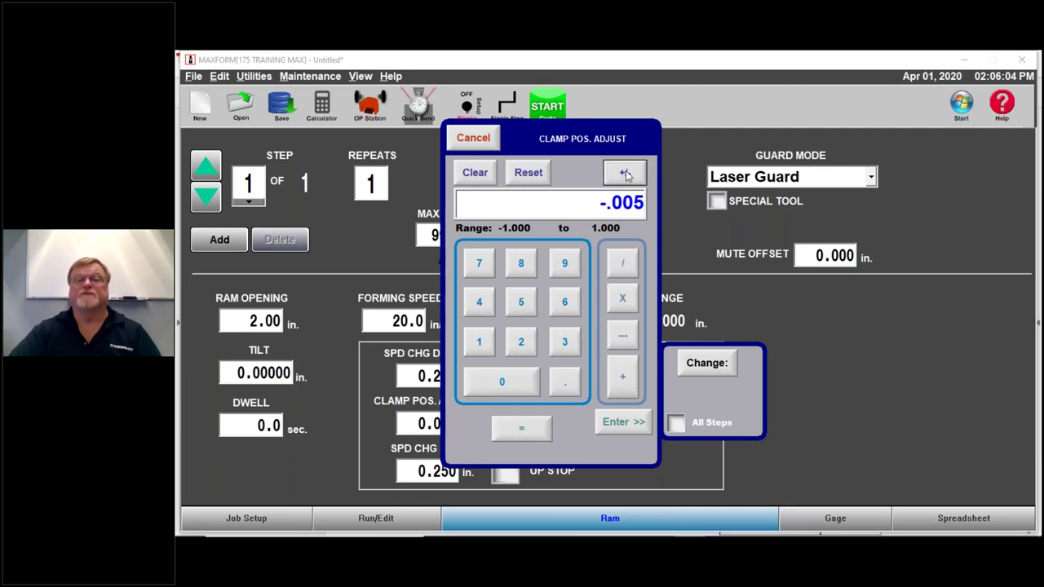
{"action": "left_click", "coordinate": [614, 422]}
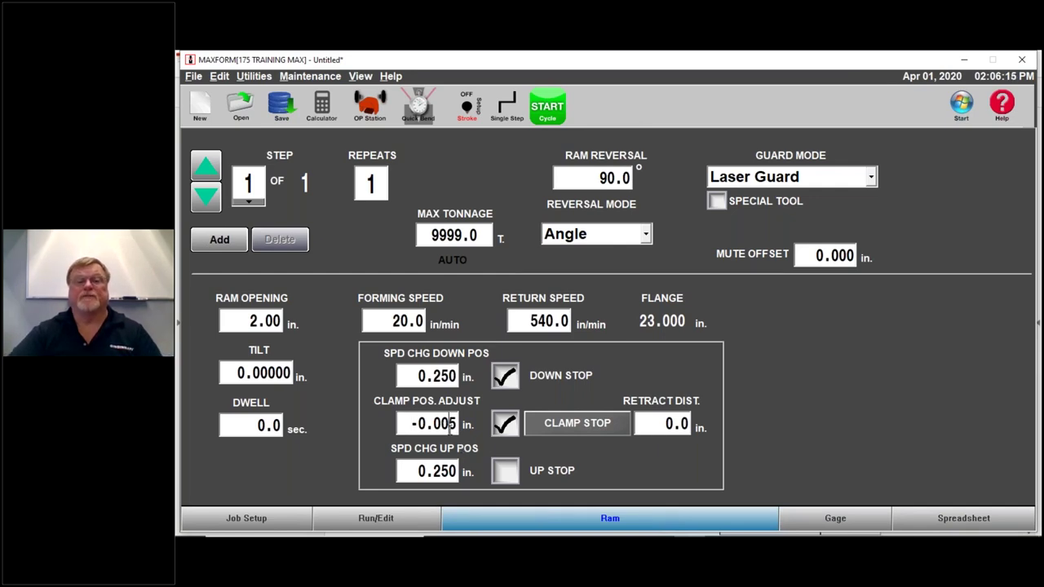
Step: Set step 1's clamp position adjustment to 0.005 in. and turn off both the clamp stop and the down stop
{"action": "left_click", "coordinate": [448, 423]}
{"action": "left_click", "coordinate": [626, 172]}
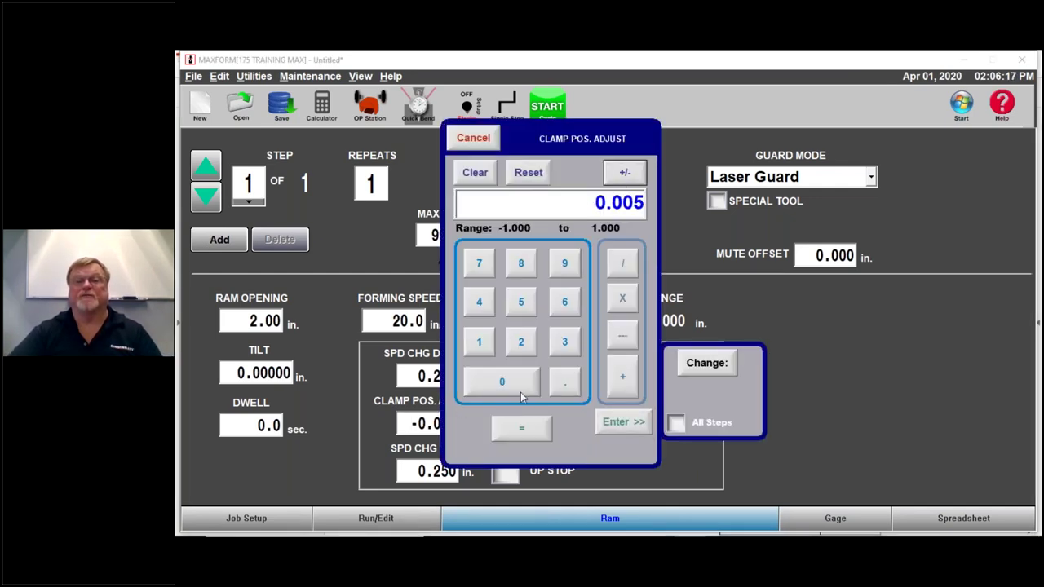
{"action": "left_click", "coordinate": [624, 422]}
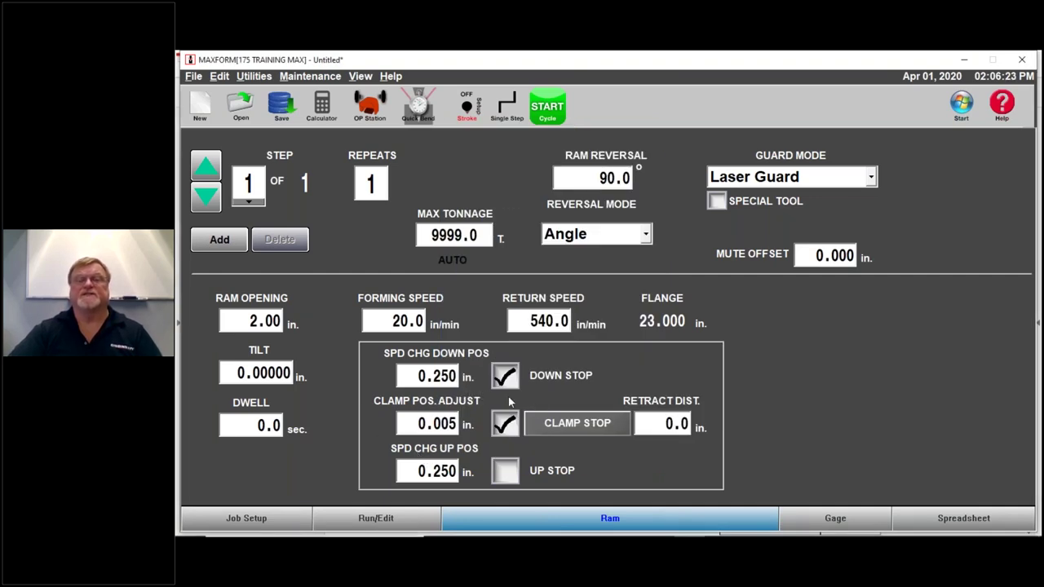
{"action": "left_click", "coordinate": [504, 425]}
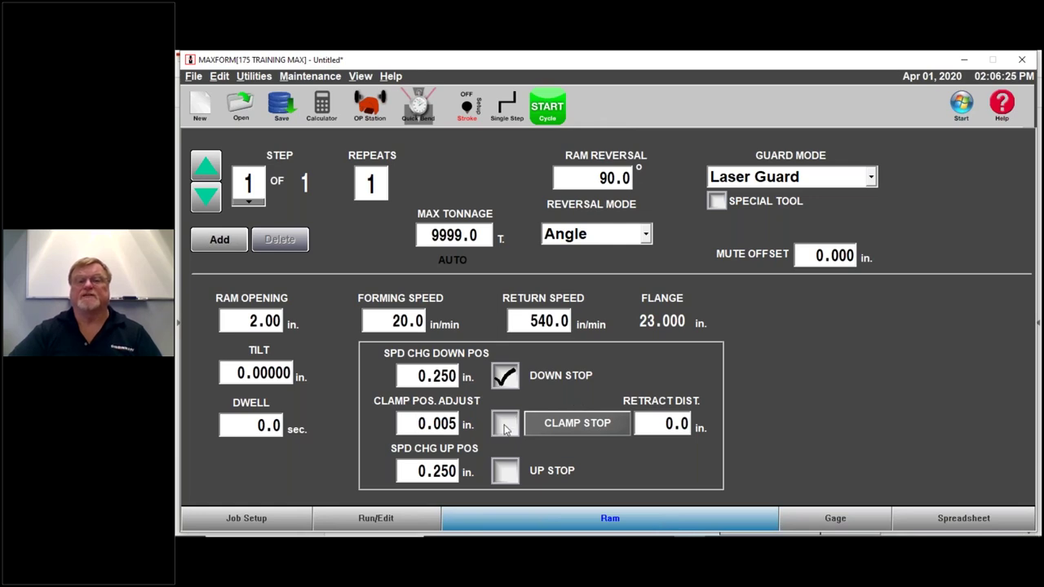
{"action": "left_click", "coordinate": [504, 377]}
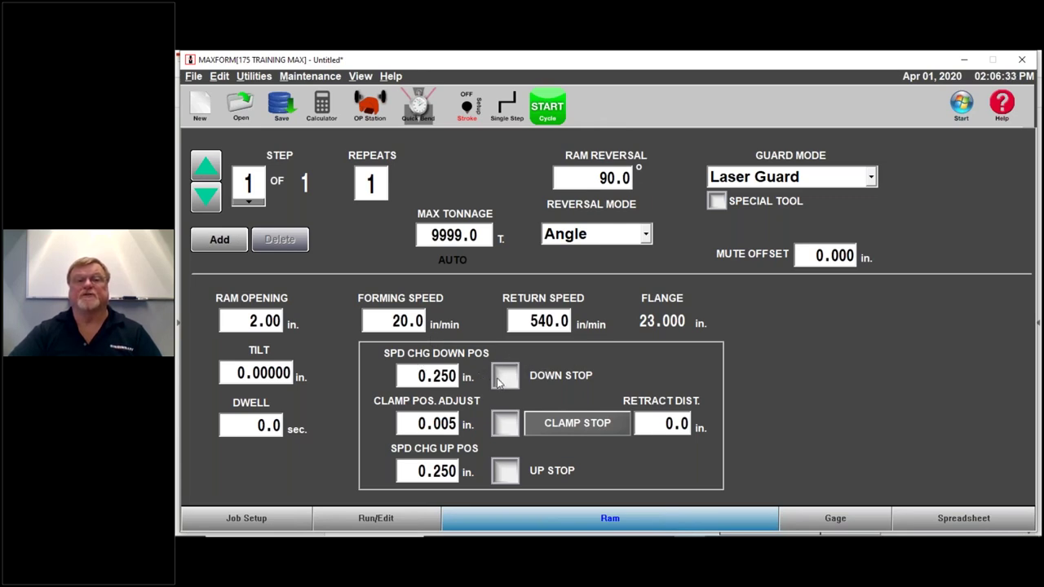
{"action": "left_click", "coordinate": [401, 469]}
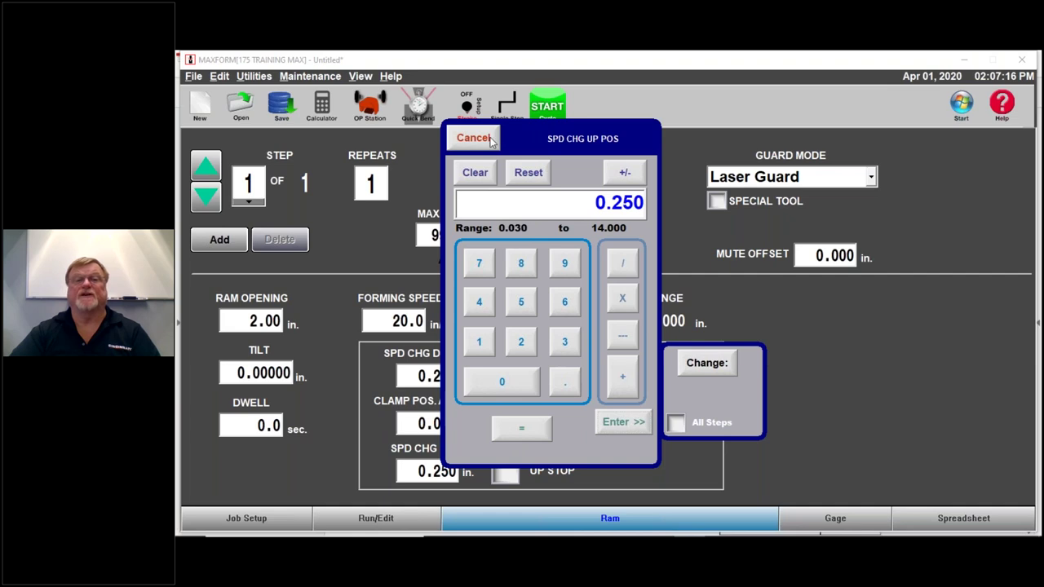
{"action": "left_click", "coordinate": [496, 138]}
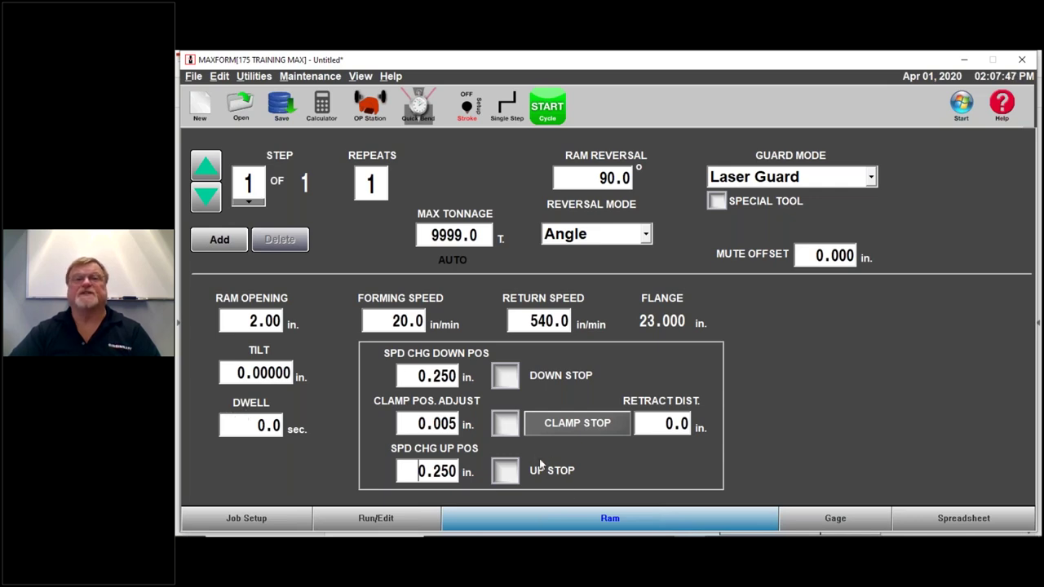
{"action": "left_click", "coordinate": [505, 475]}
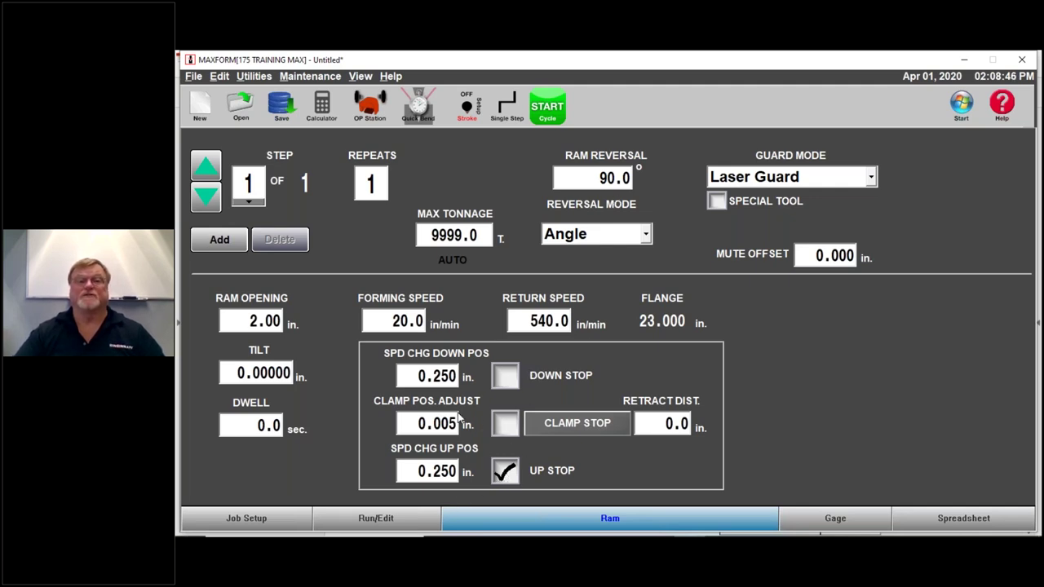
{"action": "left_click", "coordinate": [505, 473]}
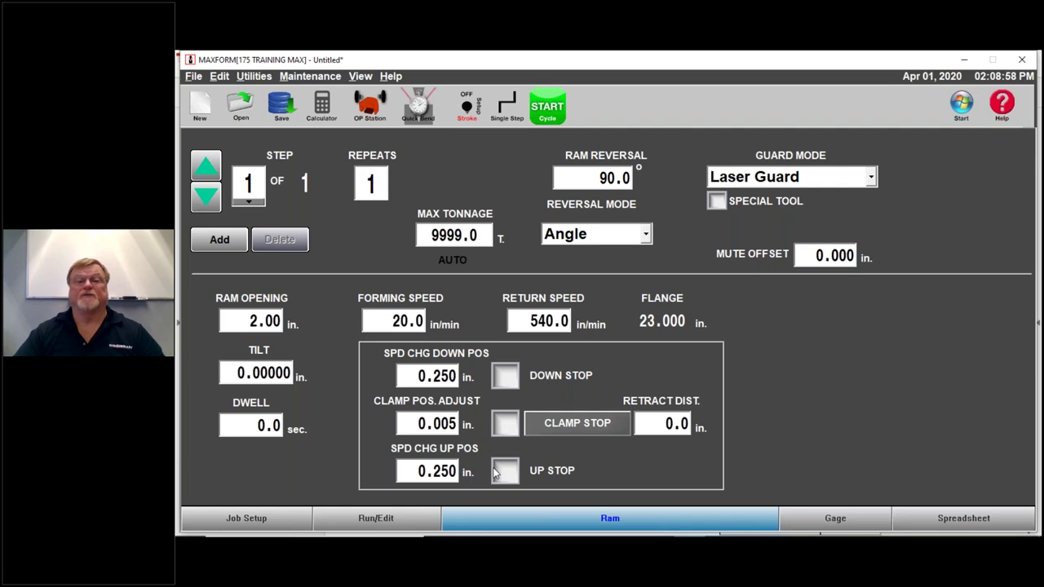
{"action": "left_click", "coordinate": [504, 472]}
{"action": "left_click", "coordinate": [507, 474]}
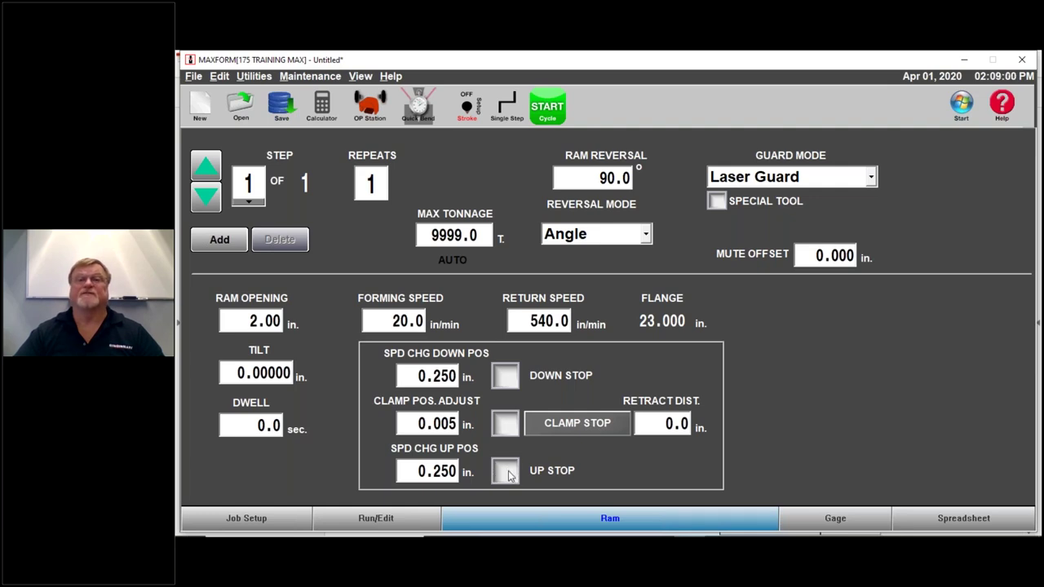
{"action": "left_click", "coordinate": [506, 473]}
{"action": "left_click", "coordinate": [505, 473]}
Step: Review the AF-3 part drawing in Training Sample Prints (all).pdf in Acrobat Reader, and return to MAXFORM
{"action": "mouse_move", "coordinate": [652, 530]}
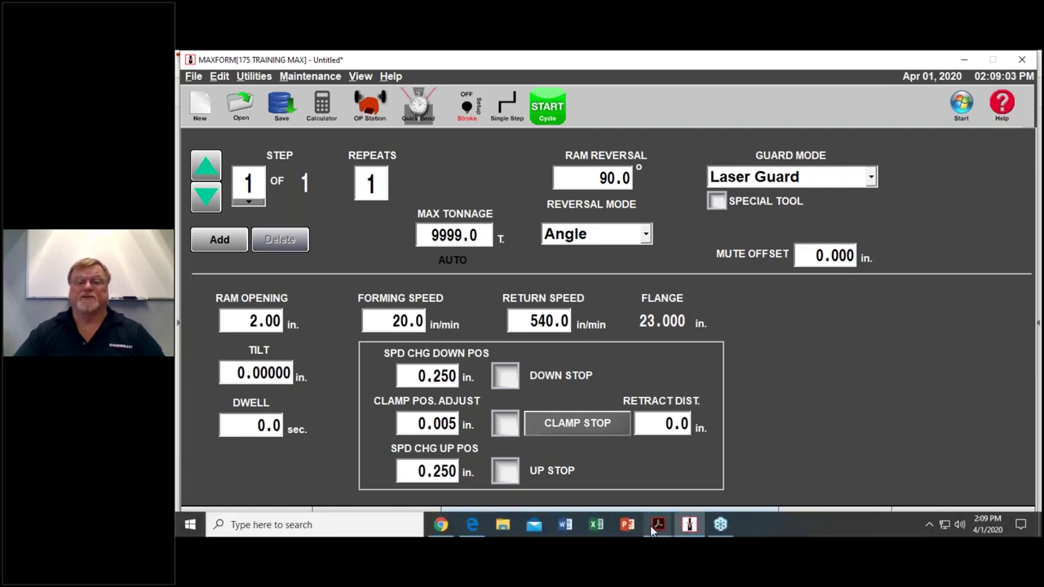
{"action": "left_click", "coordinate": [725, 477]}
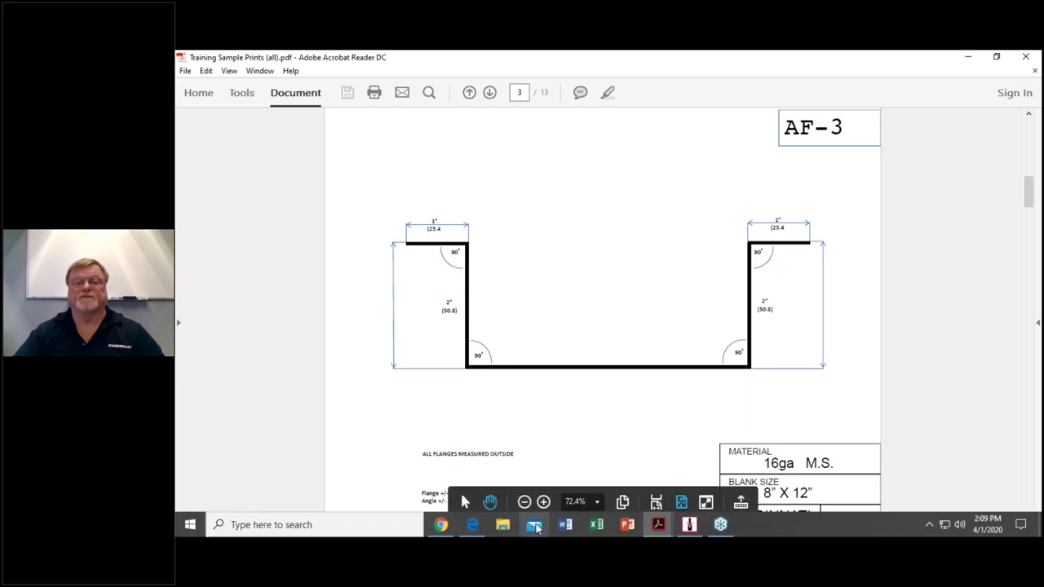
{"action": "left_click", "coordinate": [689, 524]}
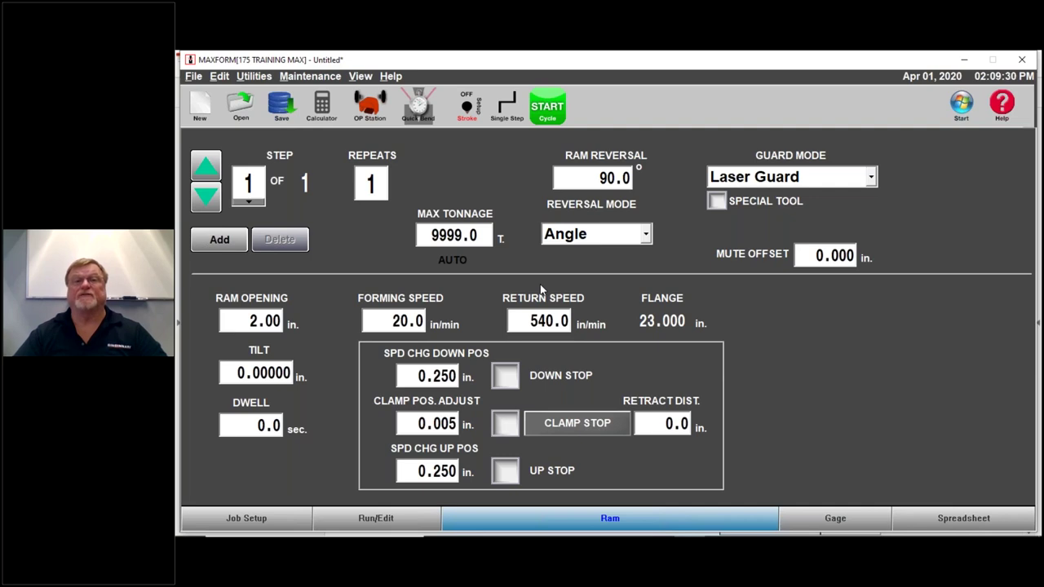
Step: Check the blank size on the AF-3 print, and set the bend length in step 1's gage settings to 8 in
{"action": "left_click", "coordinate": [803, 520]}
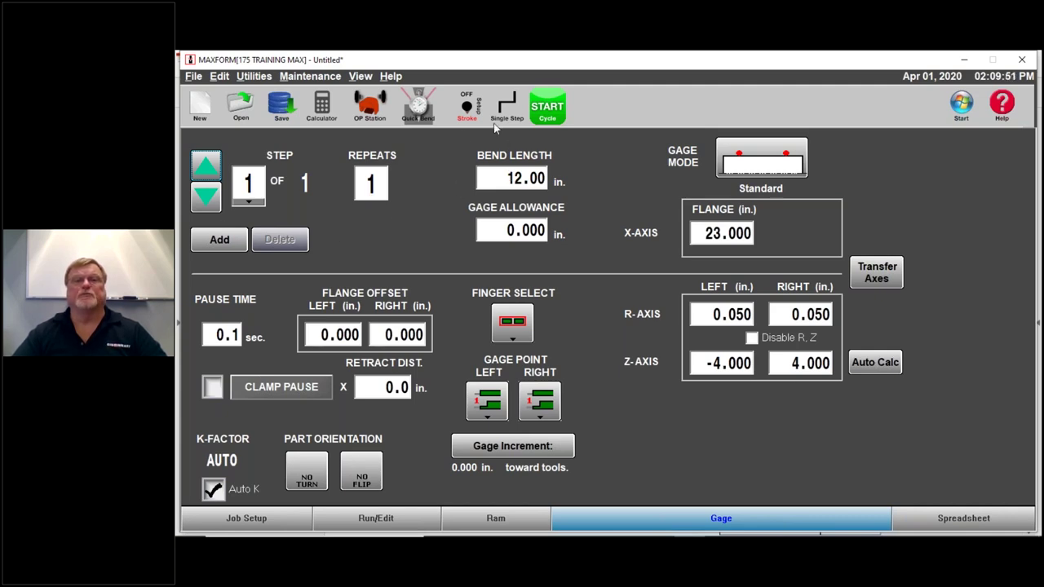
{"action": "mouse_move", "coordinate": [717, 530]}
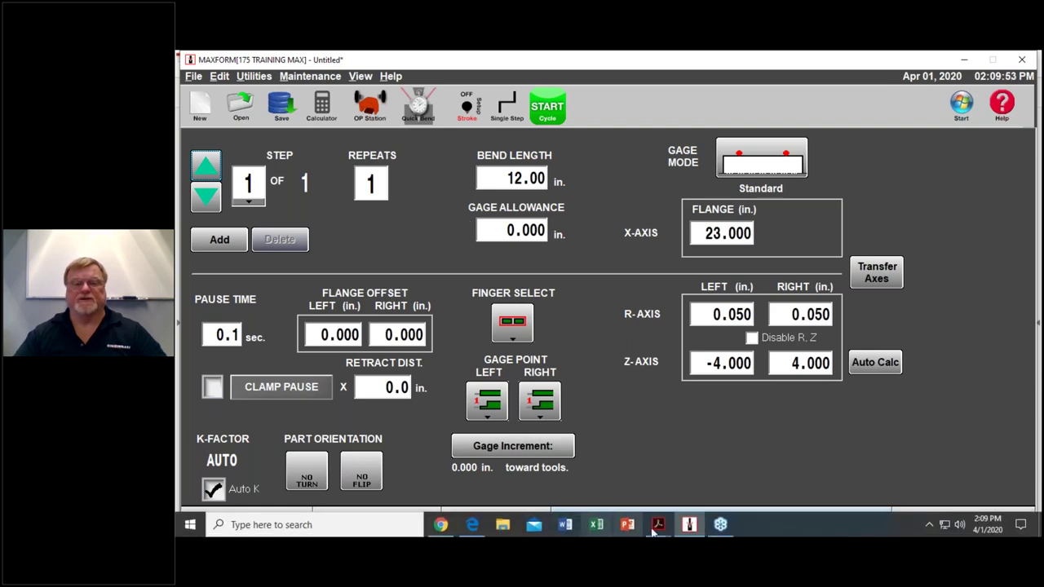
{"action": "mouse_move", "coordinate": [657, 526]}
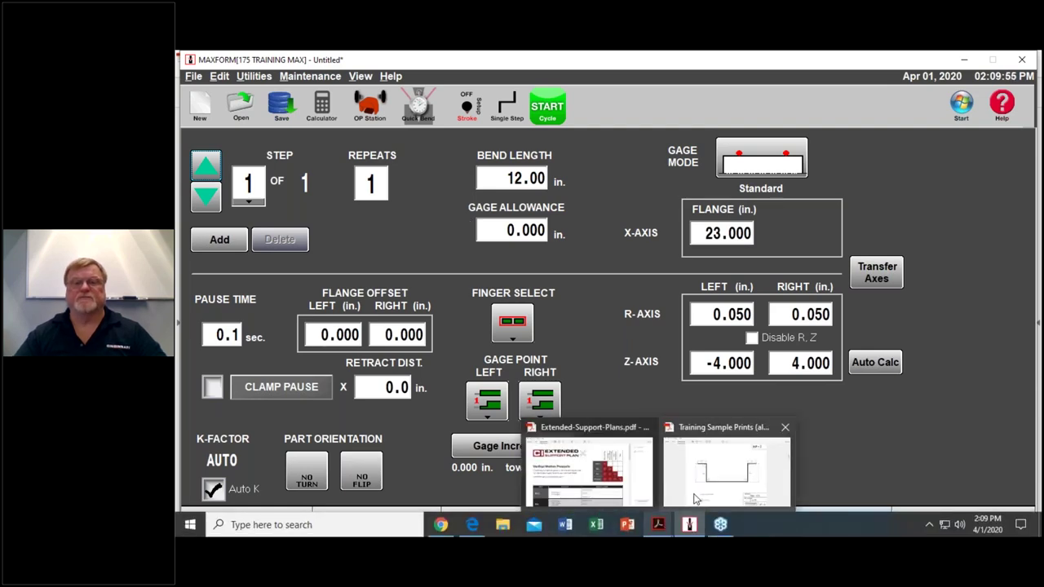
{"action": "left_click", "coordinate": [721, 449]}
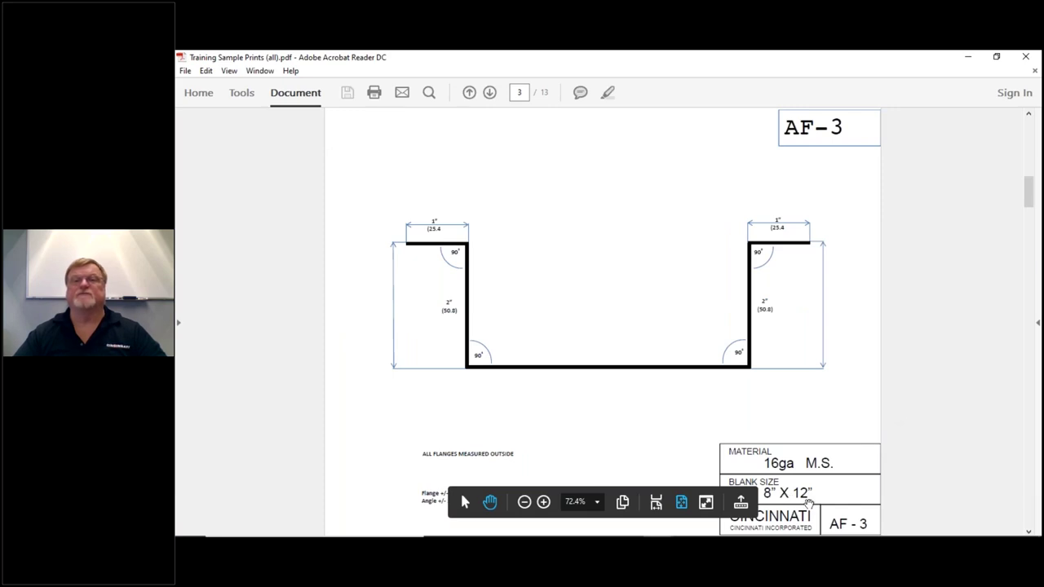
{"action": "mouse_move", "coordinate": [713, 531]}
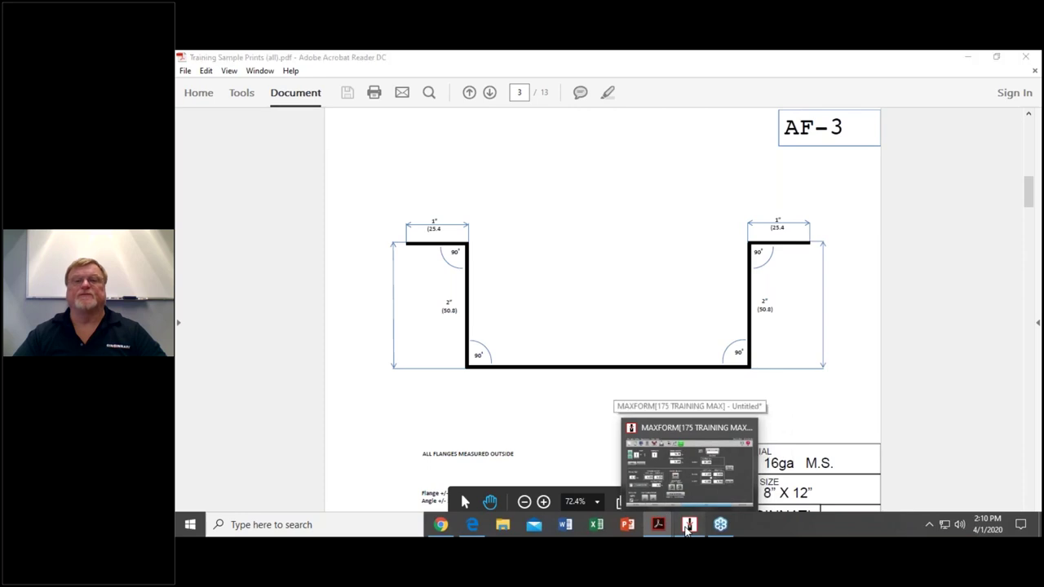
{"action": "left_click", "coordinate": [685, 464]}
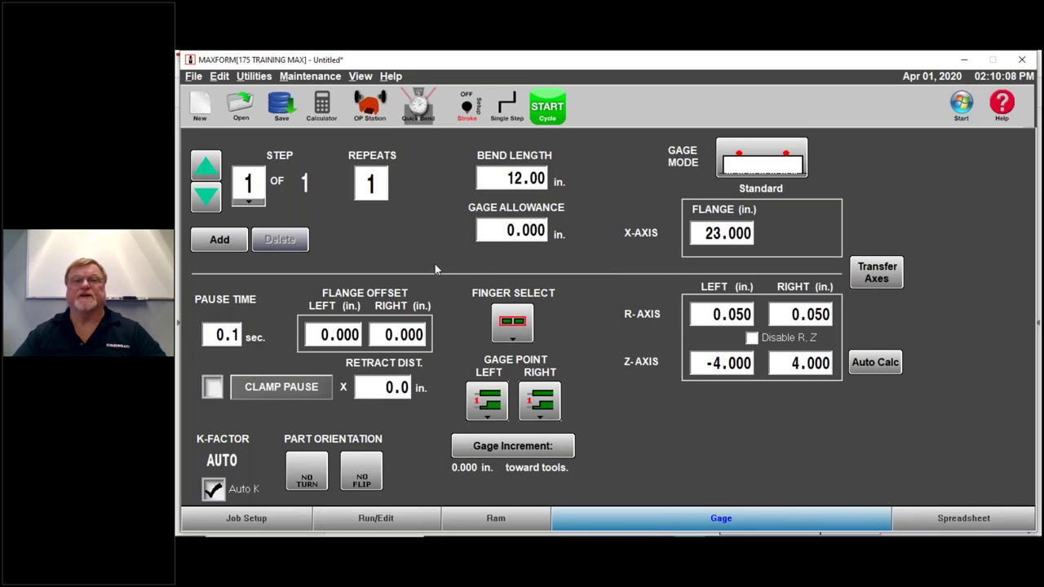
{"action": "left_click", "coordinate": [505, 183]}
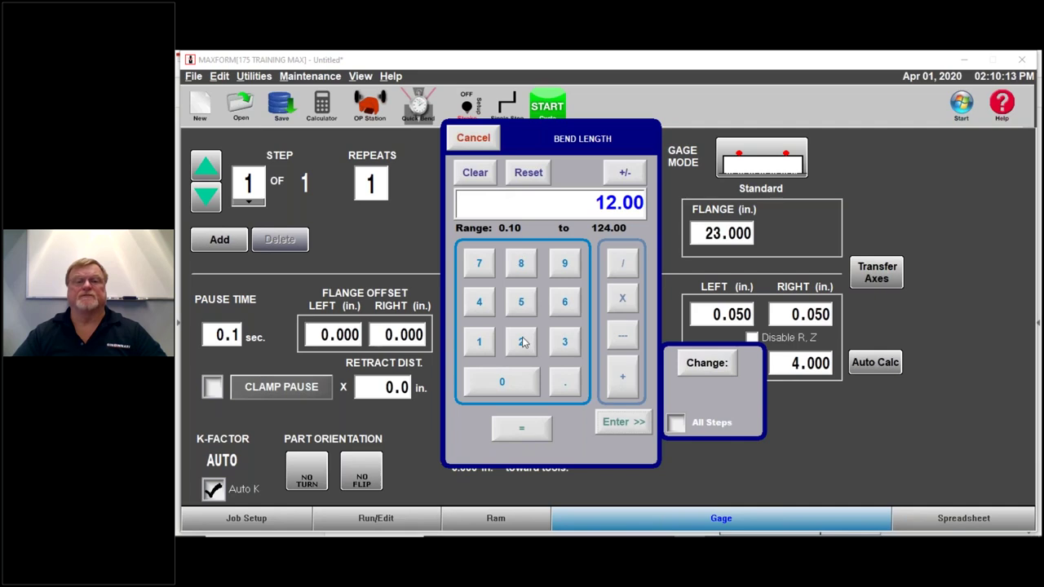
{"action": "left_click", "coordinate": [522, 262]}
{"action": "left_click", "coordinate": [624, 421]}
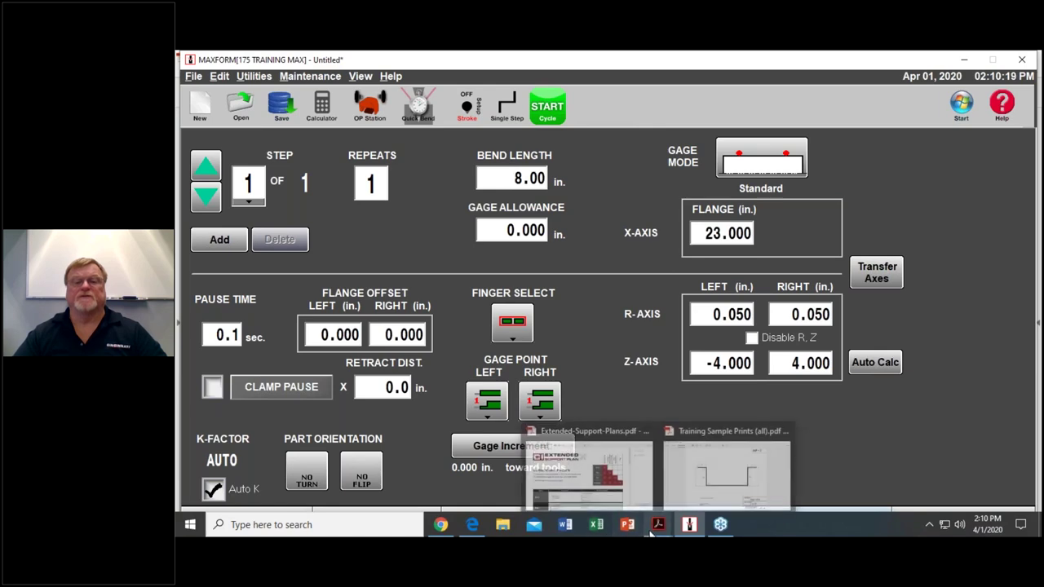
Step: Check the end flange on the AF-3 print, and set step 1's X-axis flange to 1 in
{"action": "mouse_move", "coordinate": [661, 530]}
{"action": "left_click", "coordinate": [726, 467]}
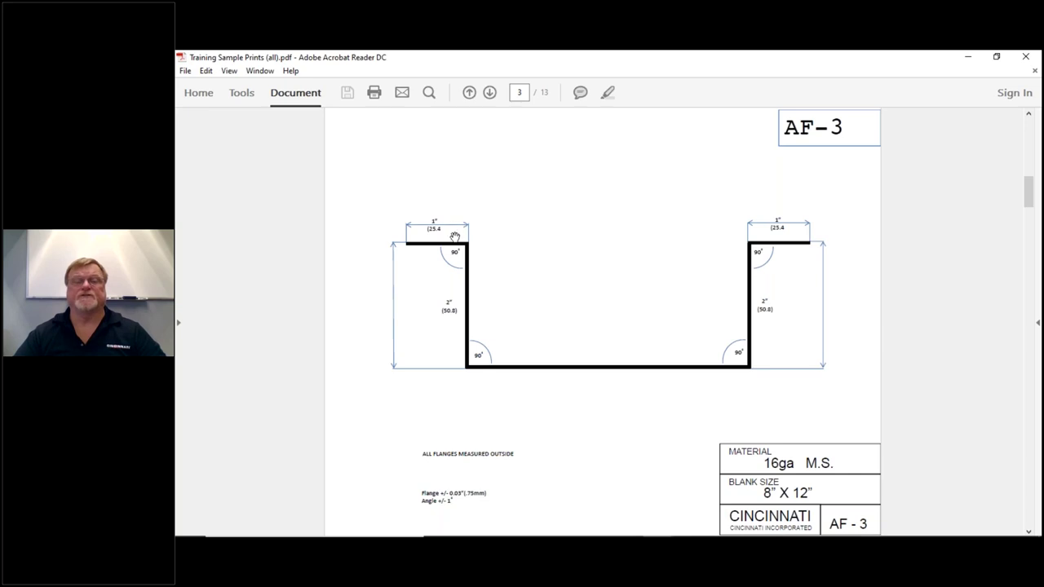
{"action": "mouse_move", "coordinate": [628, 531]}
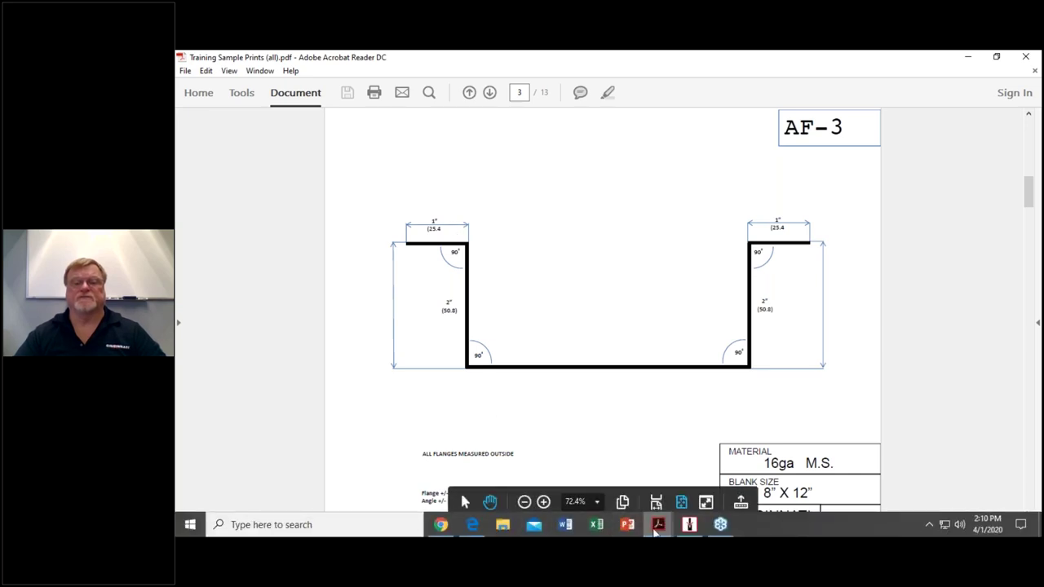
{"action": "left_click", "coordinate": [689, 524]}
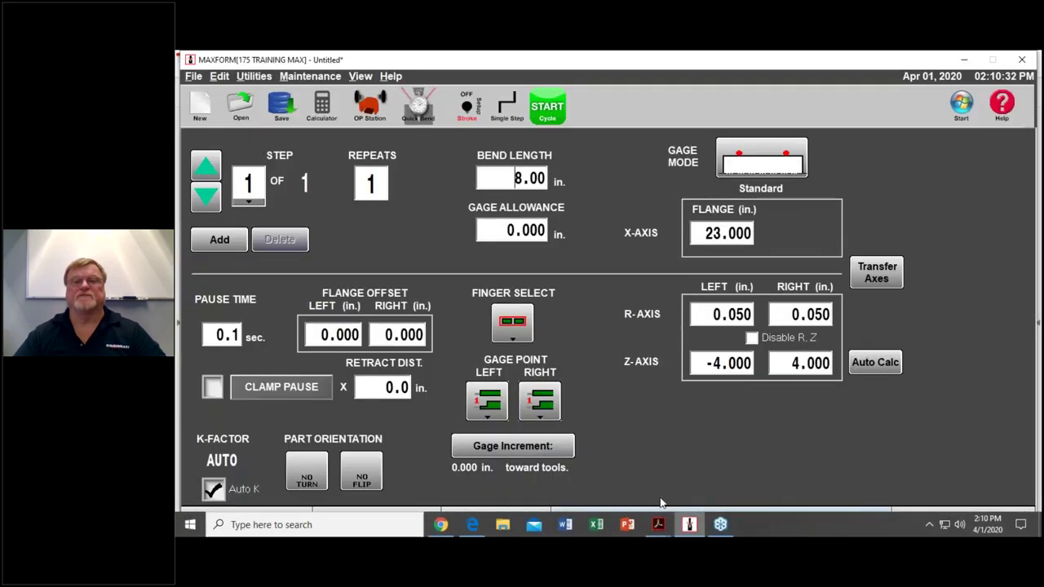
{"action": "left_click", "coordinate": [730, 233]}
{"action": "left_click", "coordinate": [520, 340]}
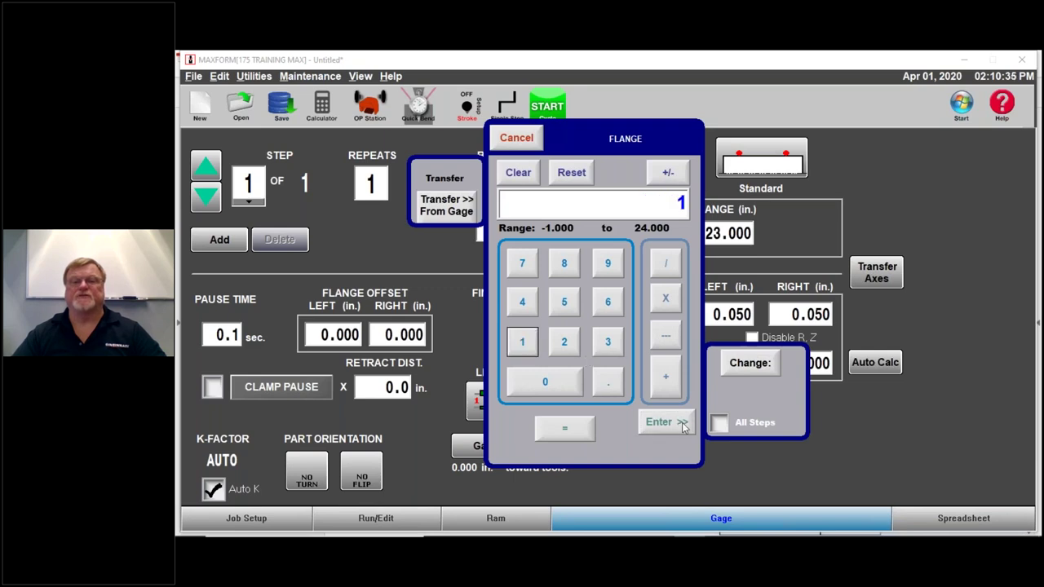
{"action": "left_click", "coordinate": [676, 423]}
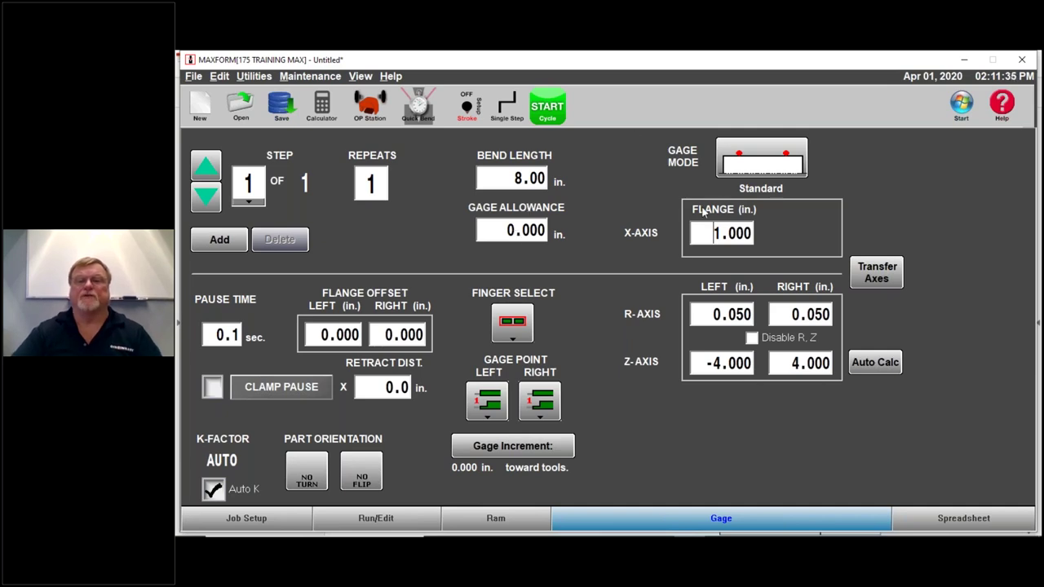
Step: Open the gage allowance calculation and compare its Inside, Radius and Vertex dimension types, leaving Outside selected
{"action": "left_click", "coordinate": [531, 231]}
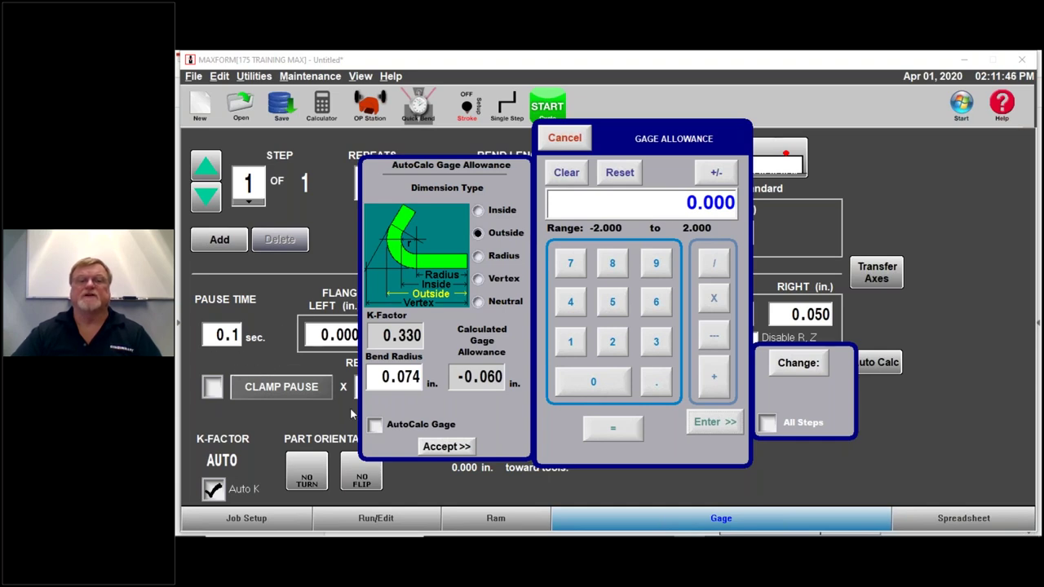
{"action": "left_click", "coordinate": [480, 211]}
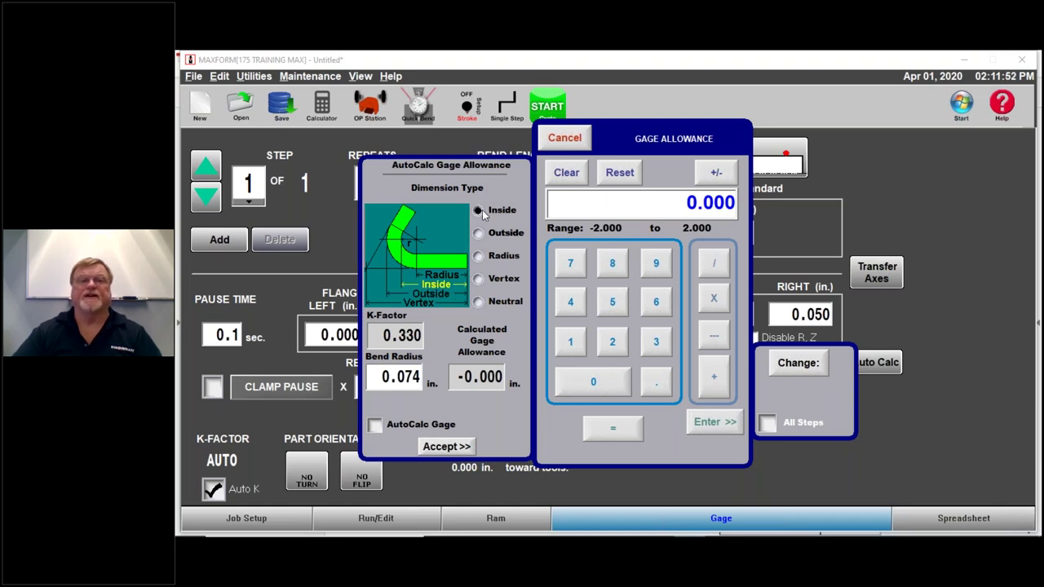
{"action": "left_click", "coordinate": [478, 234]}
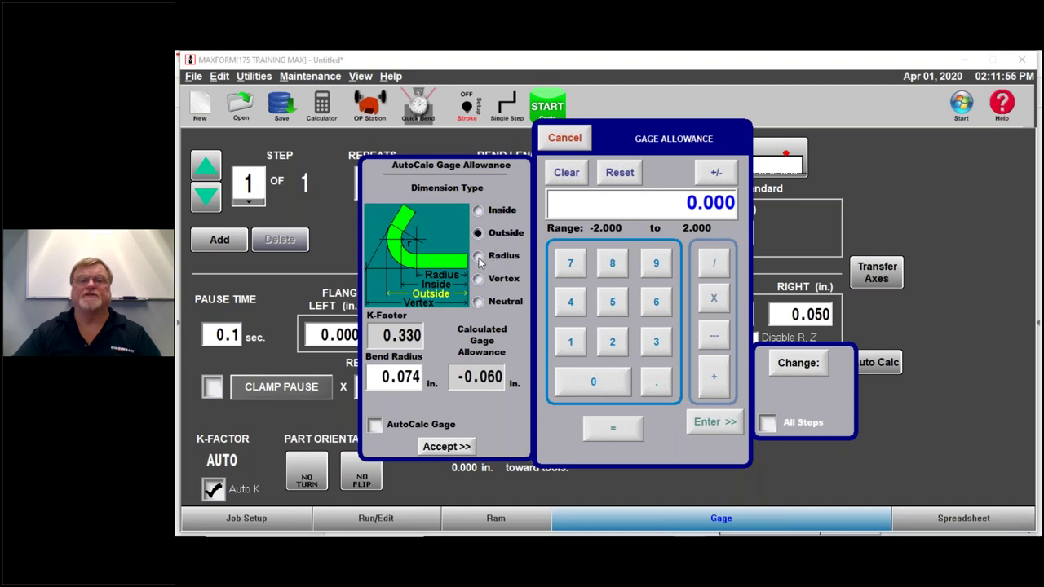
{"action": "left_click", "coordinate": [479, 256]}
{"action": "left_click", "coordinate": [479, 279]}
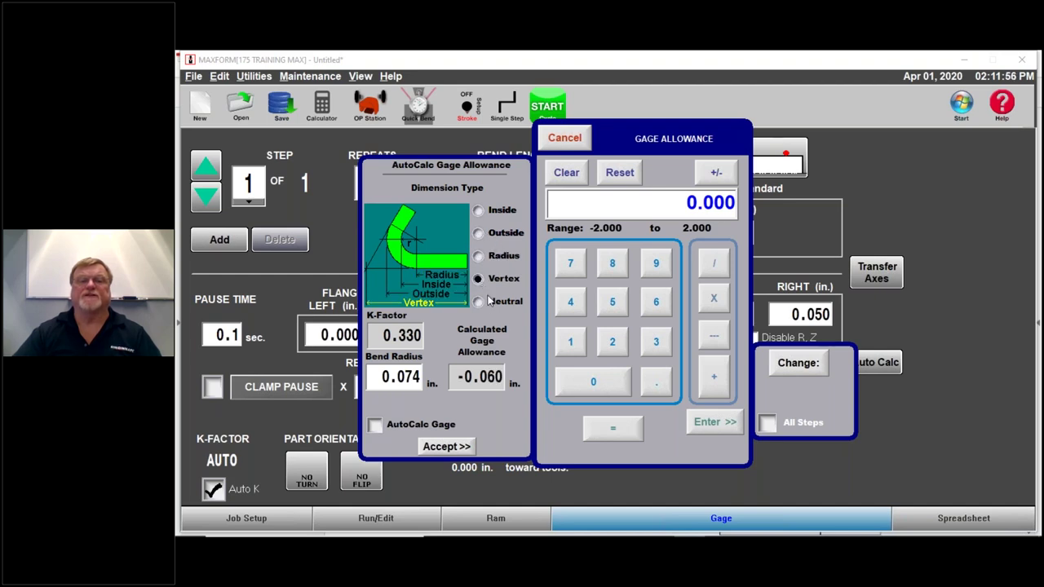
{"action": "left_click", "coordinate": [479, 234]}
Step: Check the AF-3 print's note on how the flanges are measured, and return to MAXFORM
{"action": "mouse_move", "coordinate": [718, 528]}
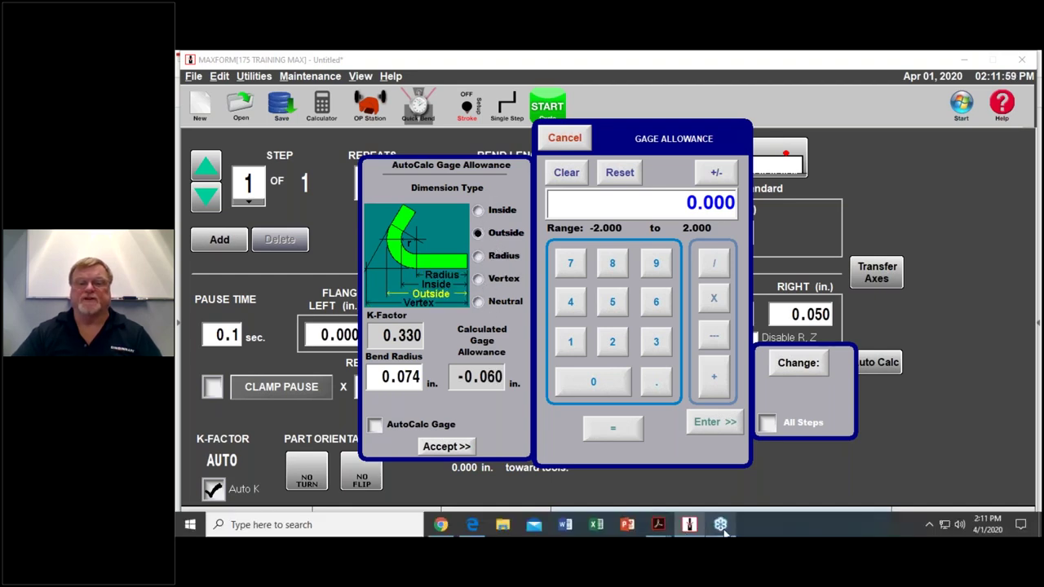
{"action": "mouse_move", "coordinate": [662, 529]}
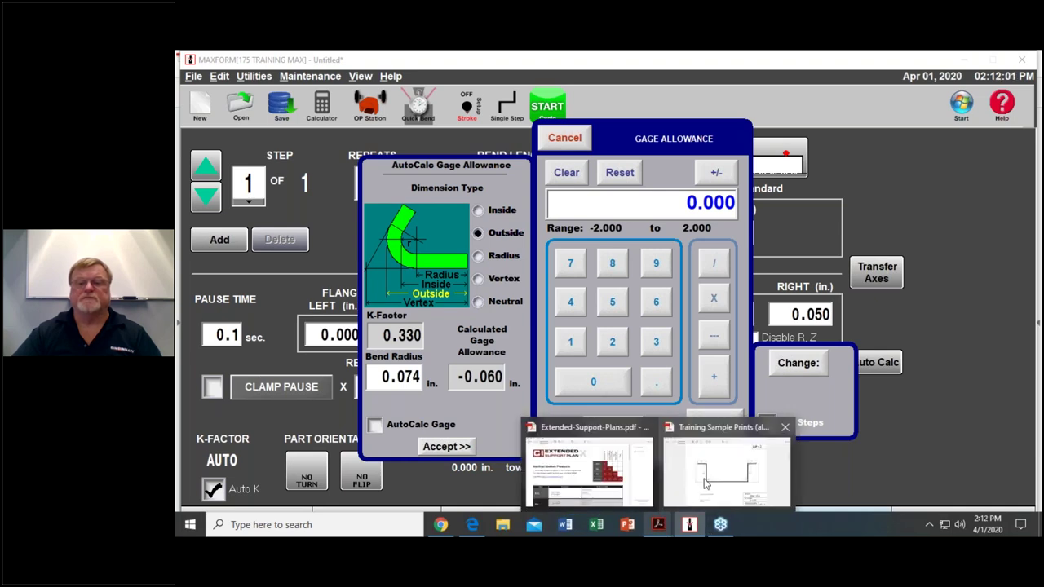
{"action": "left_click", "coordinate": [727, 468]}
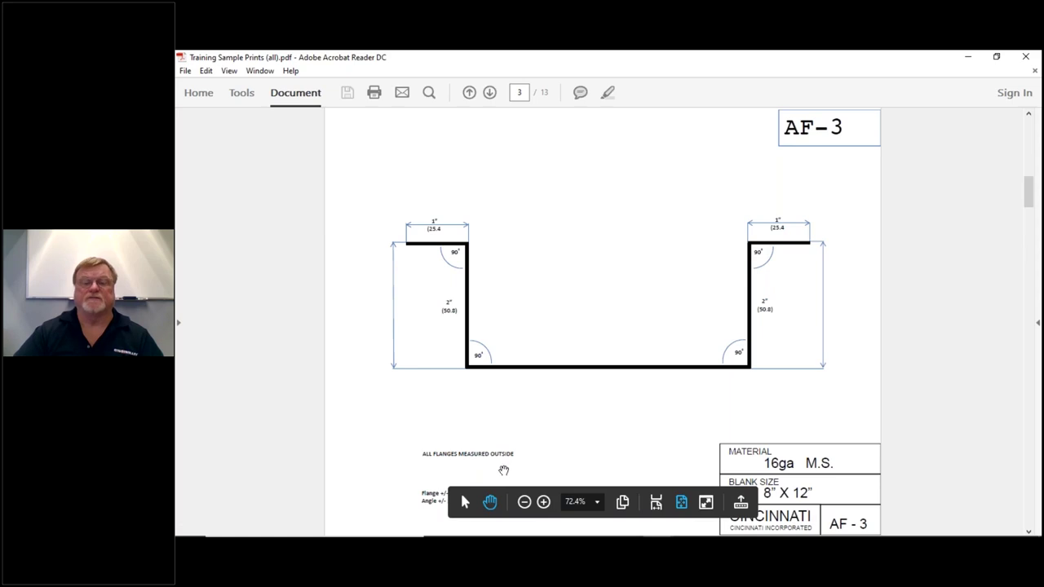
{"action": "left_click", "coordinate": [689, 524]}
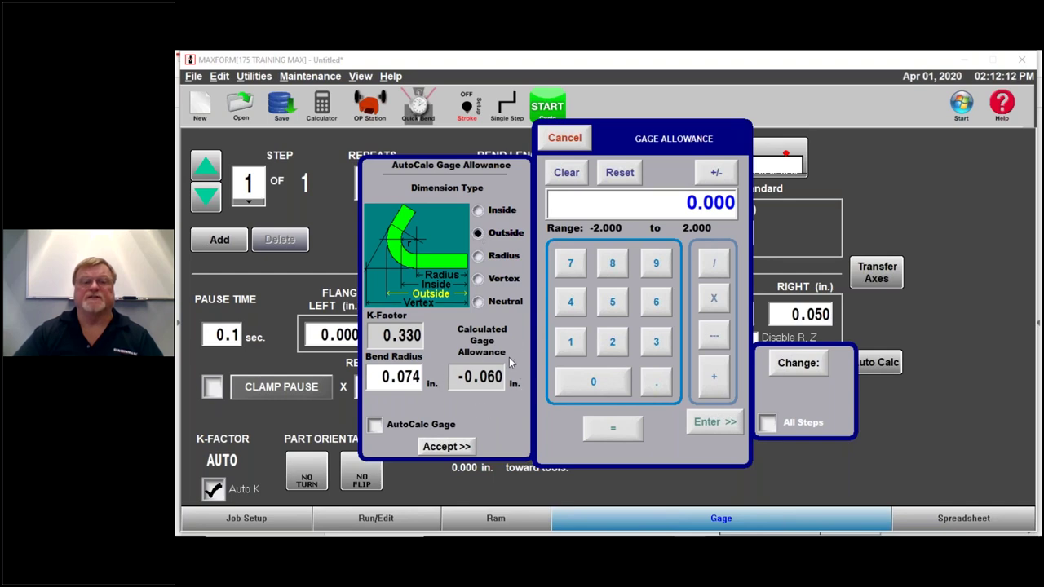
Step: Accept the calculated Outside gage allowance of -0.060 in. and apply it to all steps
{"action": "left_click", "coordinate": [446, 450]}
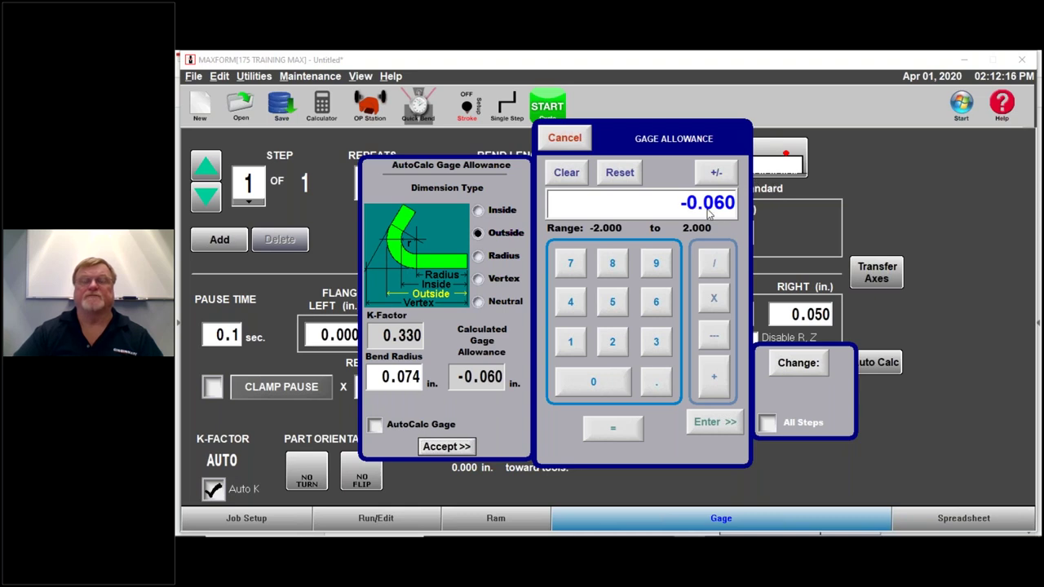
{"action": "left_click", "coordinate": [767, 423]}
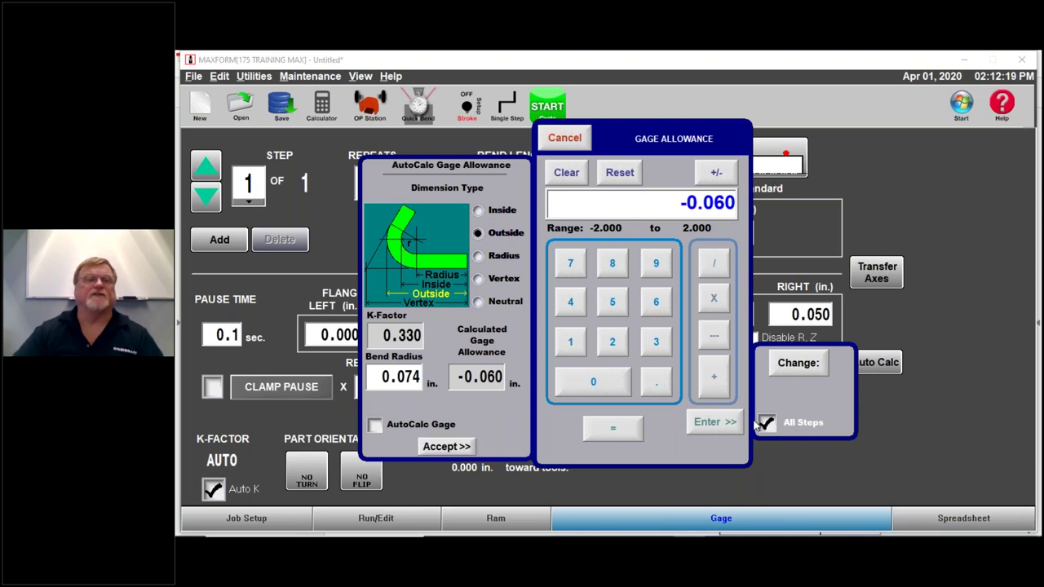
{"action": "left_click", "coordinate": [706, 421]}
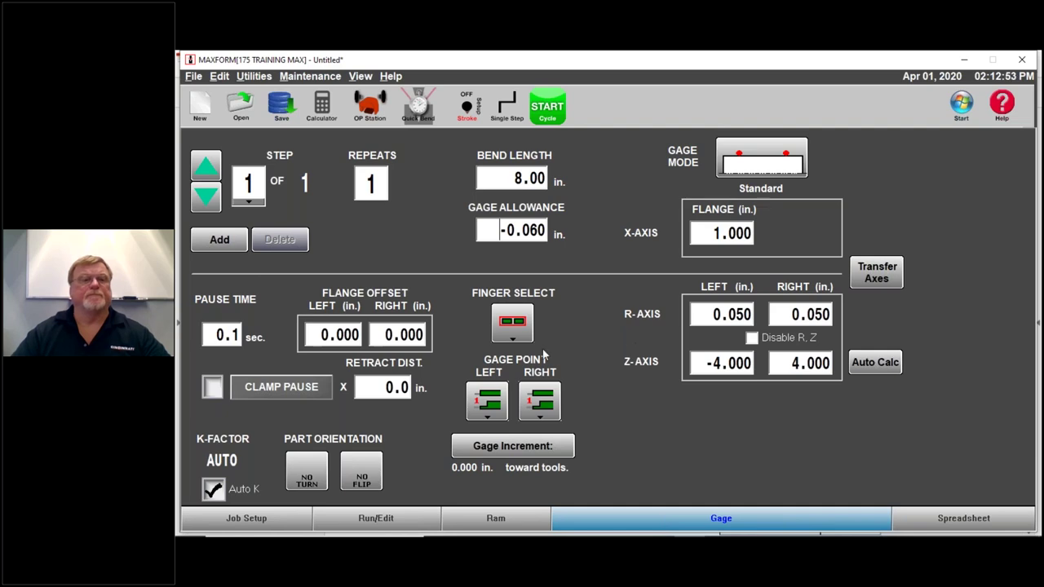
Step: Open step 1's pause time entry and close it without entering a value
{"action": "left_click", "coordinate": [236, 341]}
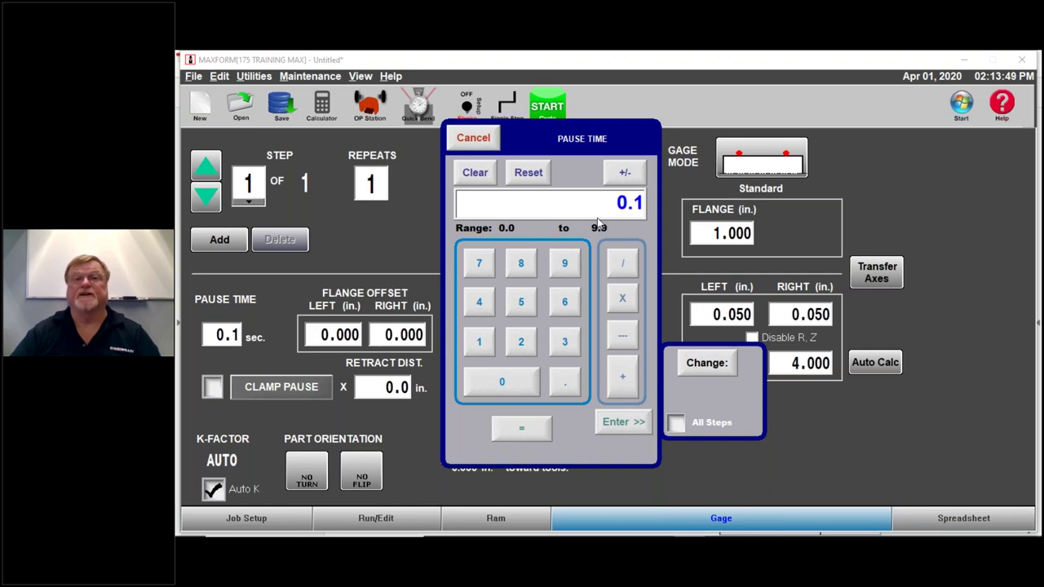
{"action": "left_click", "coordinate": [473, 139]}
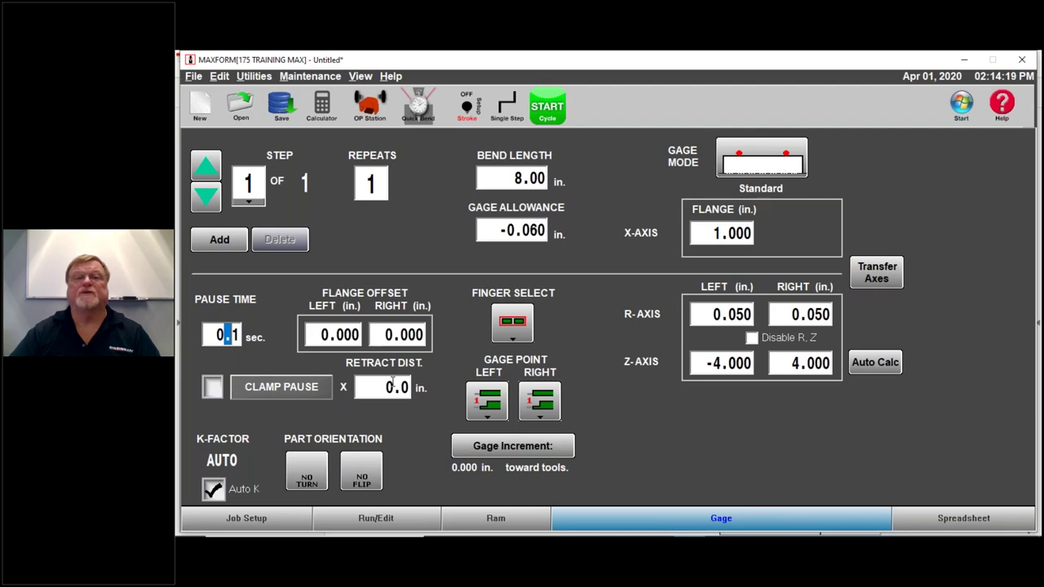
Step: Try step 1's clamp pause, clamp stop and retract distance options, switch clamp pause off, and check the matching ram settings before returning to the gage settings
{"action": "left_click", "coordinate": [213, 389]}
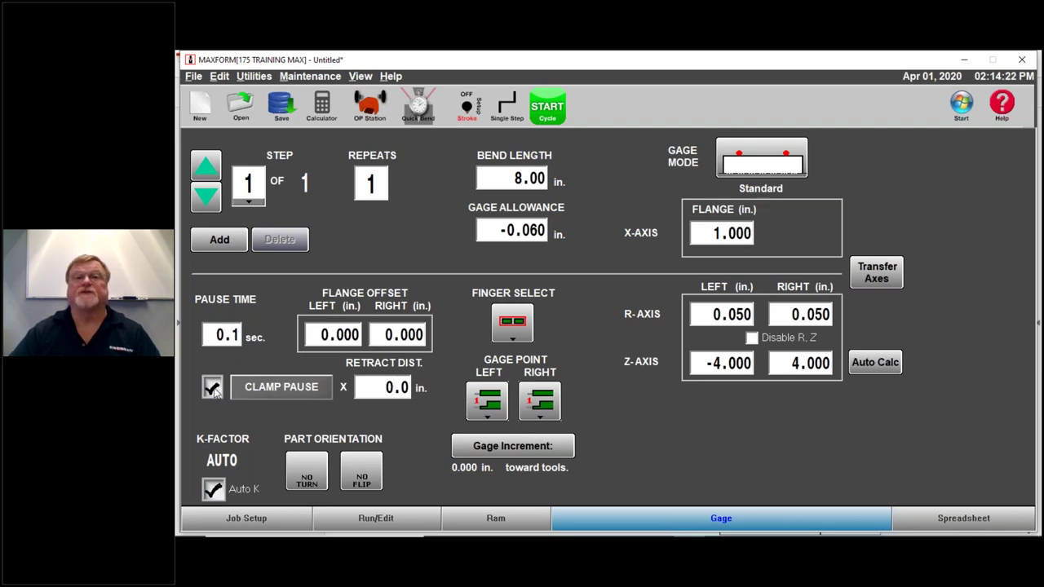
{"action": "left_click", "coordinate": [266, 391]}
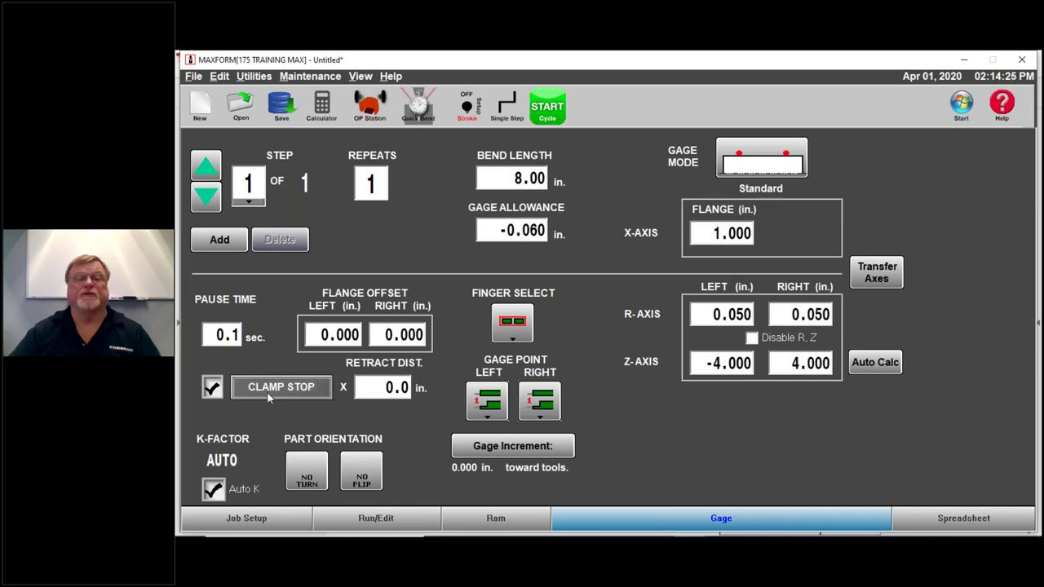
{"action": "left_click", "coordinate": [266, 391]}
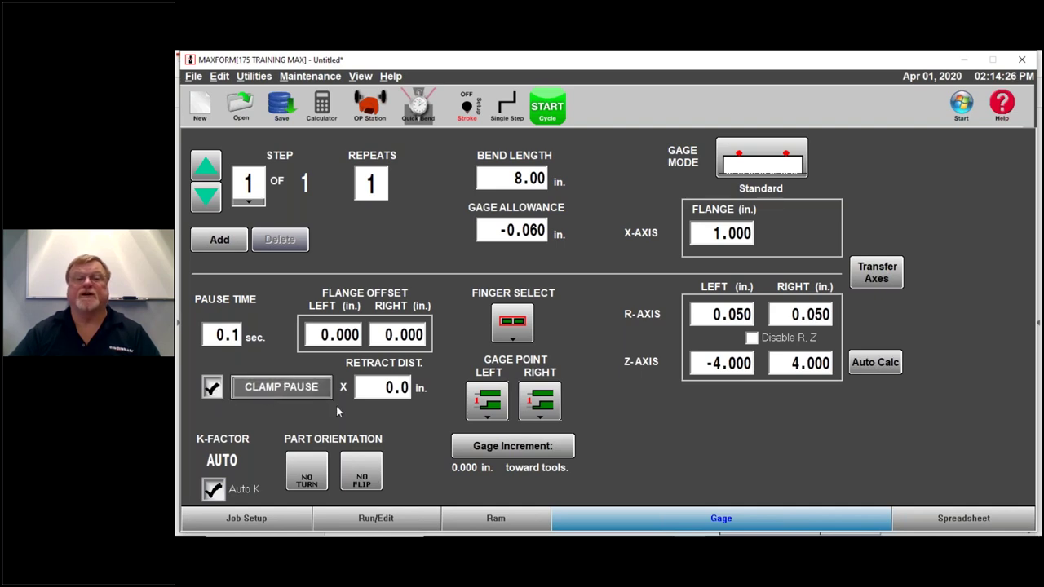
{"action": "left_click", "coordinate": [380, 389]}
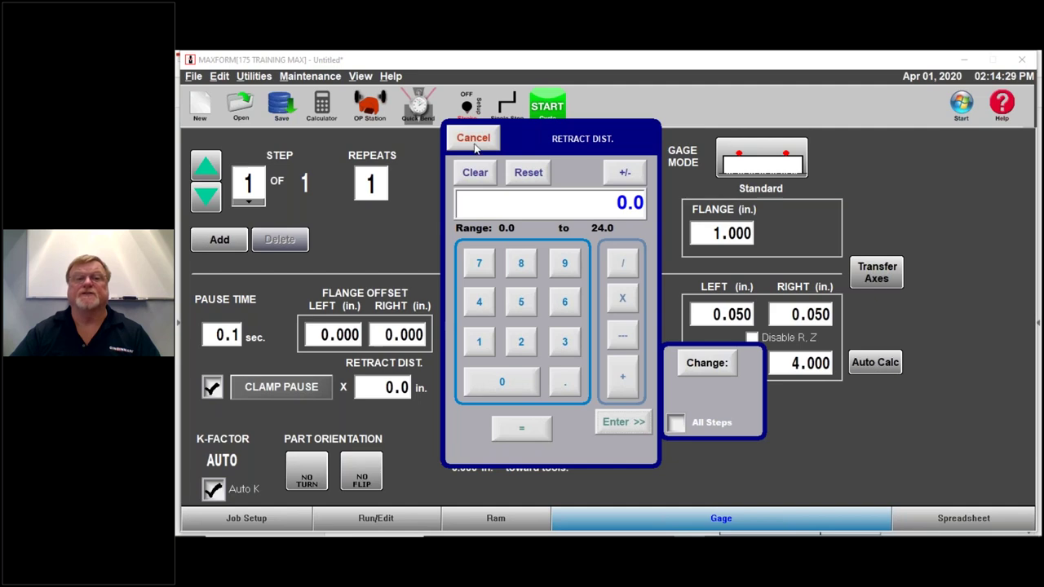
{"action": "left_click", "coordinate": [474, 138]}
{"action": "left_click", "coordinate": [215, 392]}
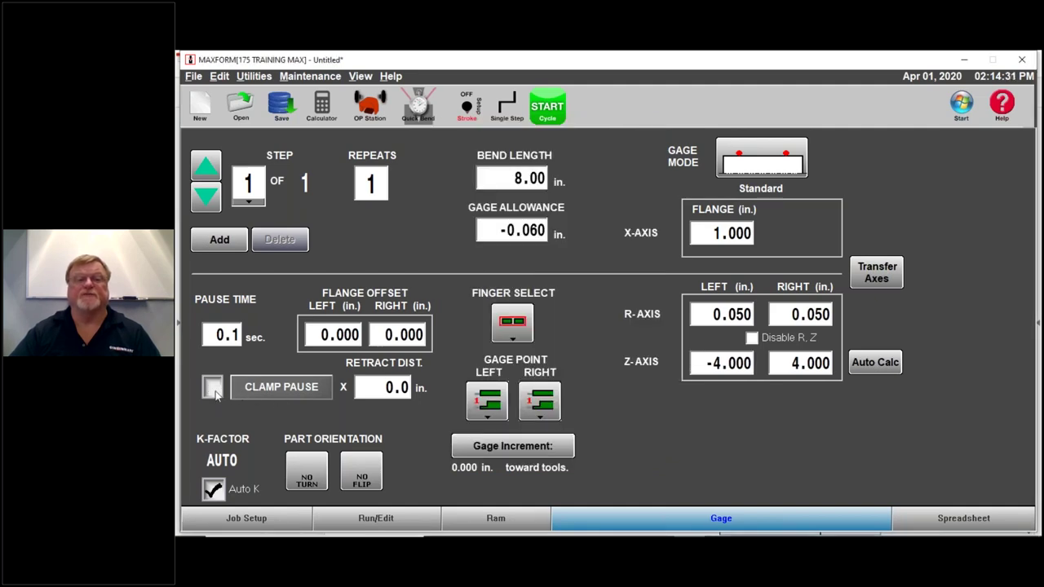
{"action": "left_click", "coordinate": [507, 517]}
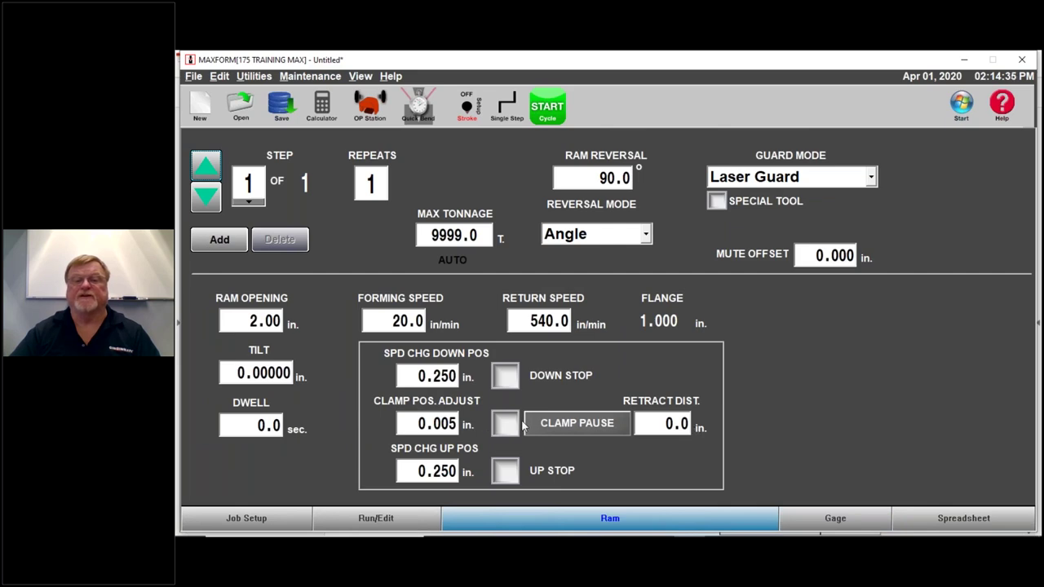
{"action": "left_click", "coordinate": [827, 518]}
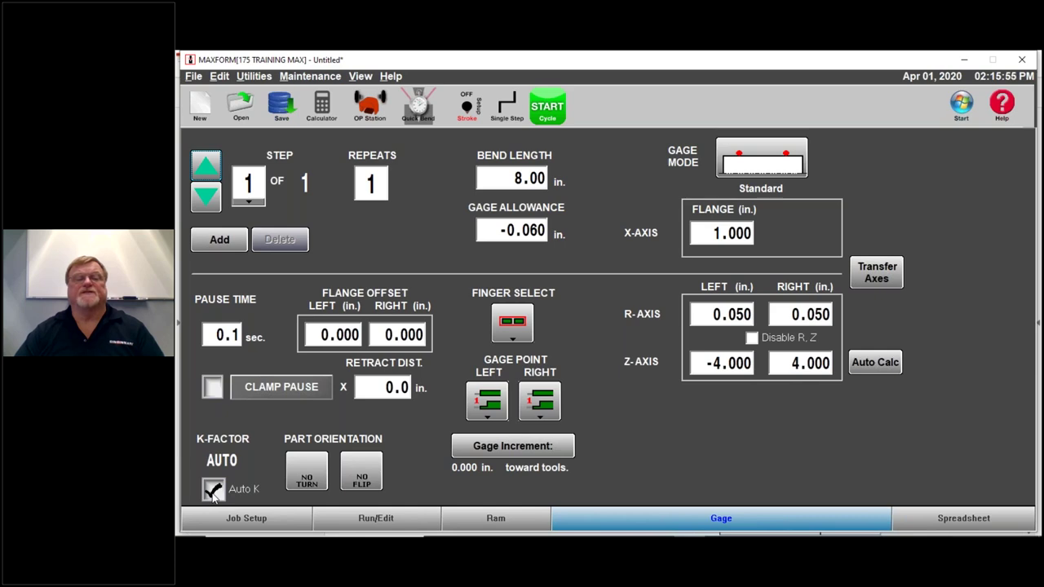
Step: Turn automatic K-factor off and on twice to show its manual entry, leaving Auto K enabled
{"action": "left_click", "coordinate": [214, 493]}
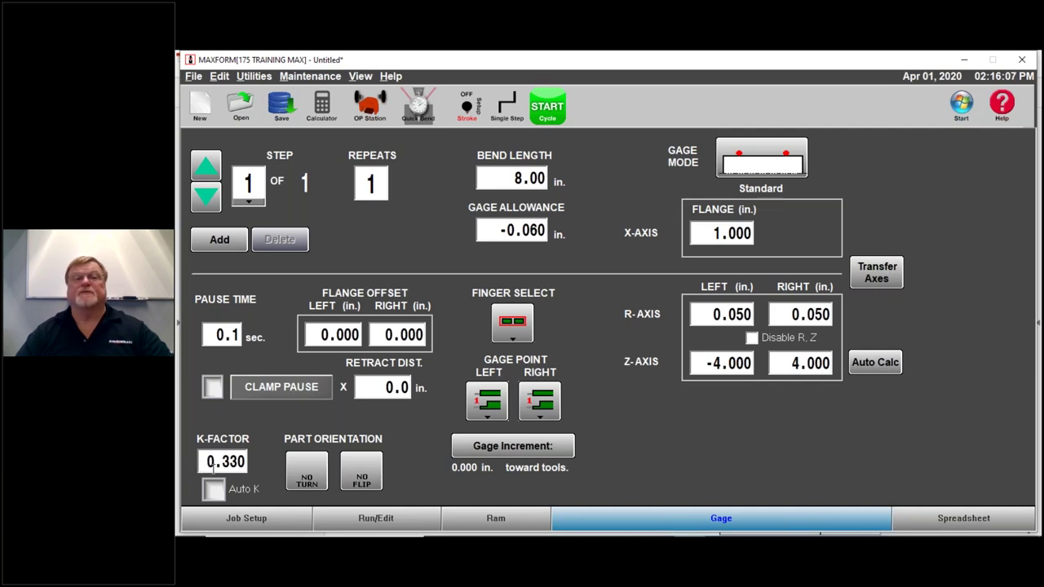
{"action": "left_click", "coordinate": [213, 489]}
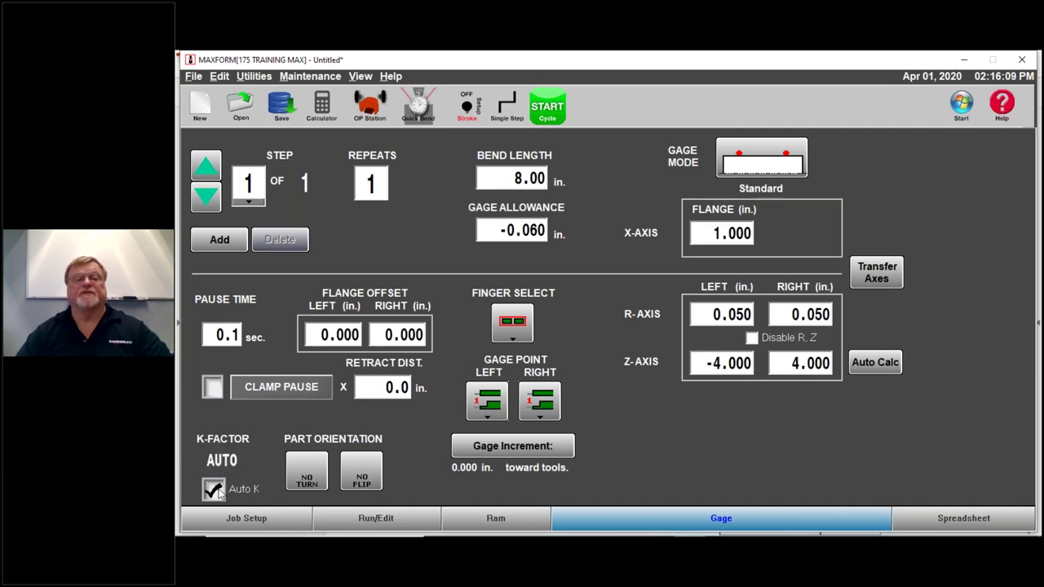
{"action": "left_click", "coordinate": [214, 489]}
{"action": "left_click", "coordinate": [215, 489]}
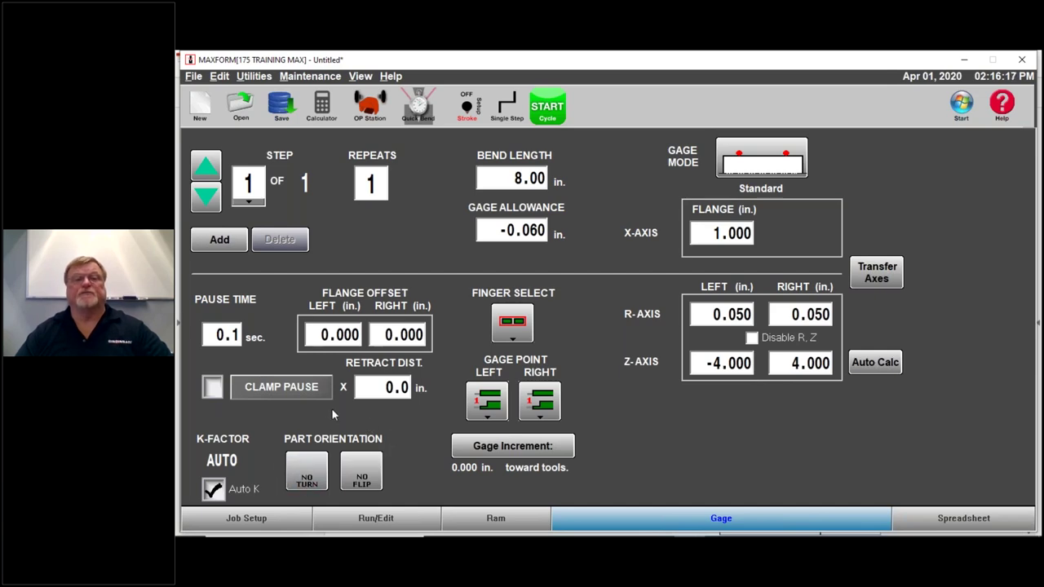
Step: Cycle step 1's part orientation through its turn and flip options, ending on No Turn and No Flip
{"action": "left_click", "coordinate": [311, 473]}
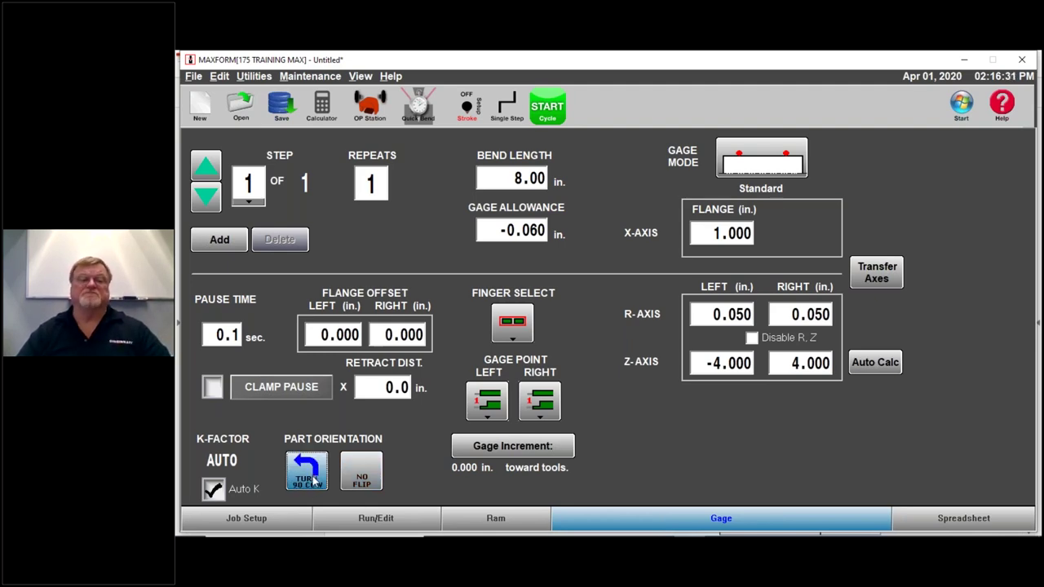
{"action": "left_click", "coordinate": [313, 469]}
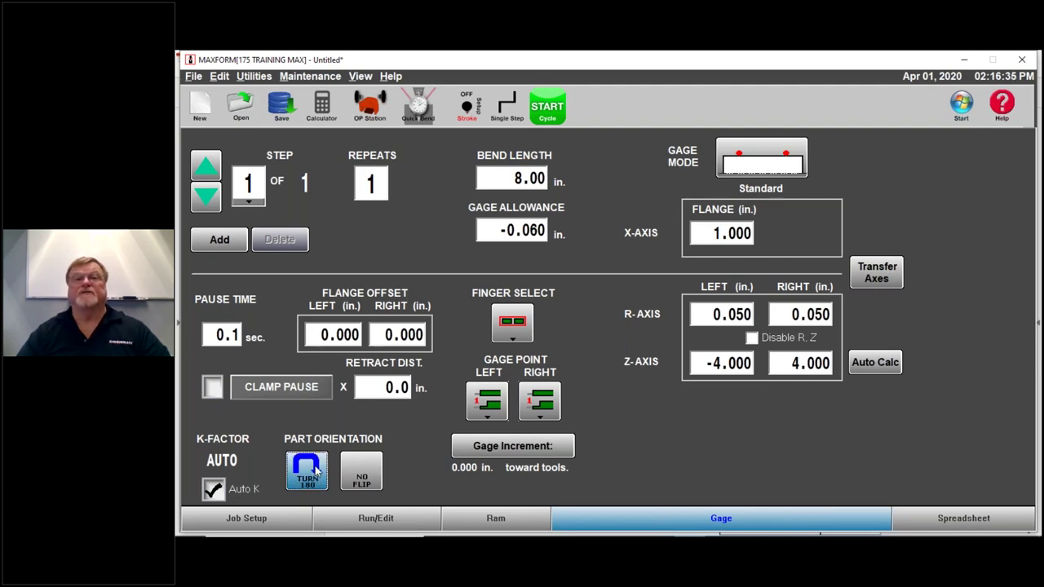
{"action": "left_click", "coordinate": [314, 470]}
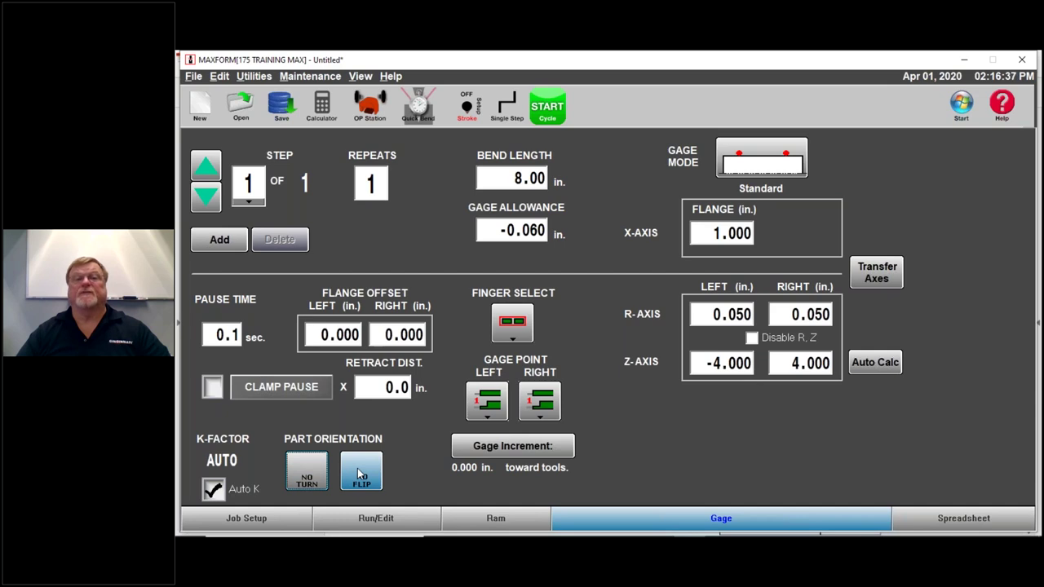
{"action": "left_click", "coordinate": [357, 470]}
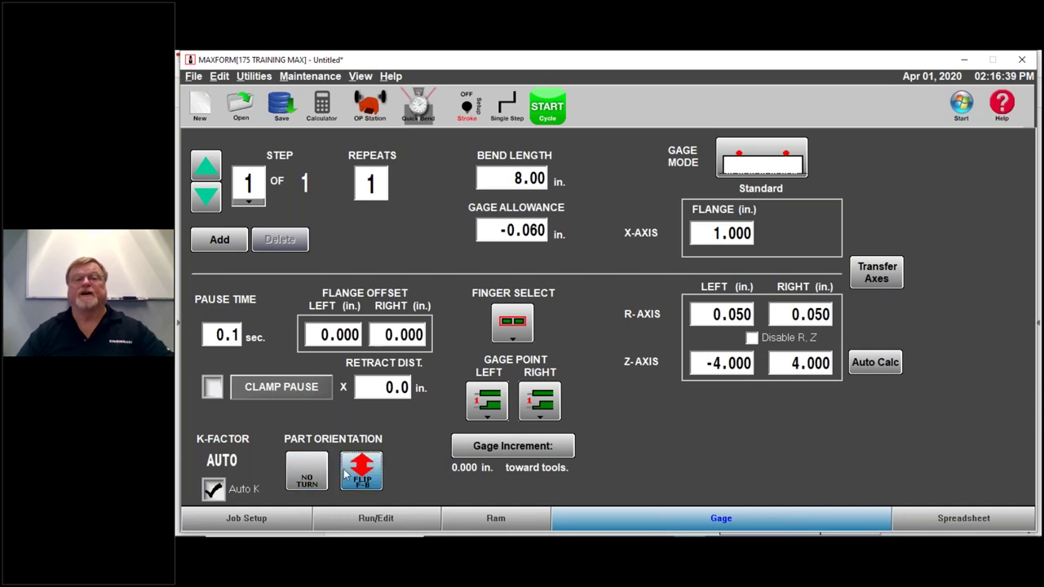
{"action": "left_click", "coordinate": [346, 472]}
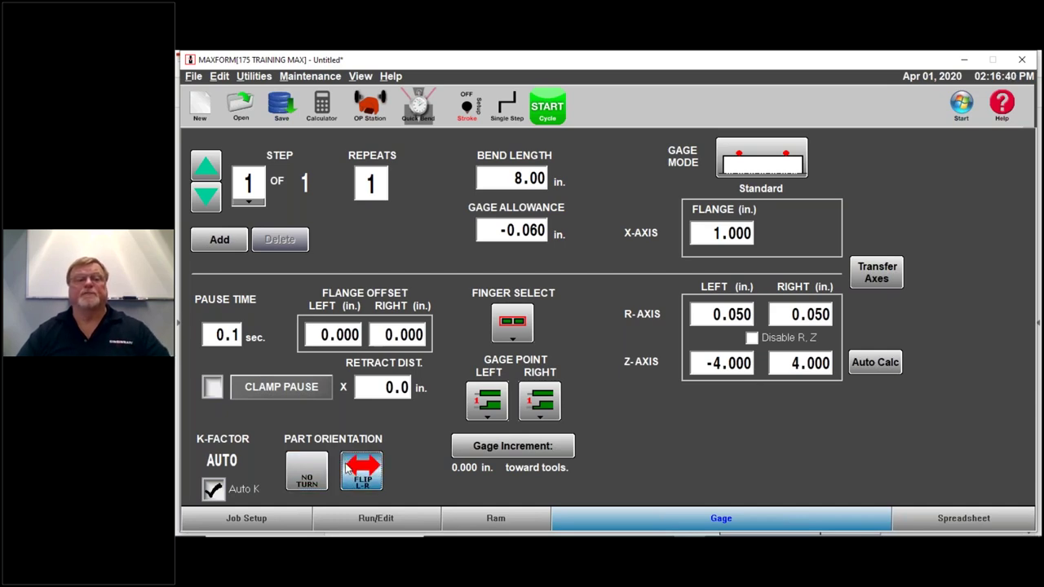
{"action": "left_click", "coordinate": [351, 468]}
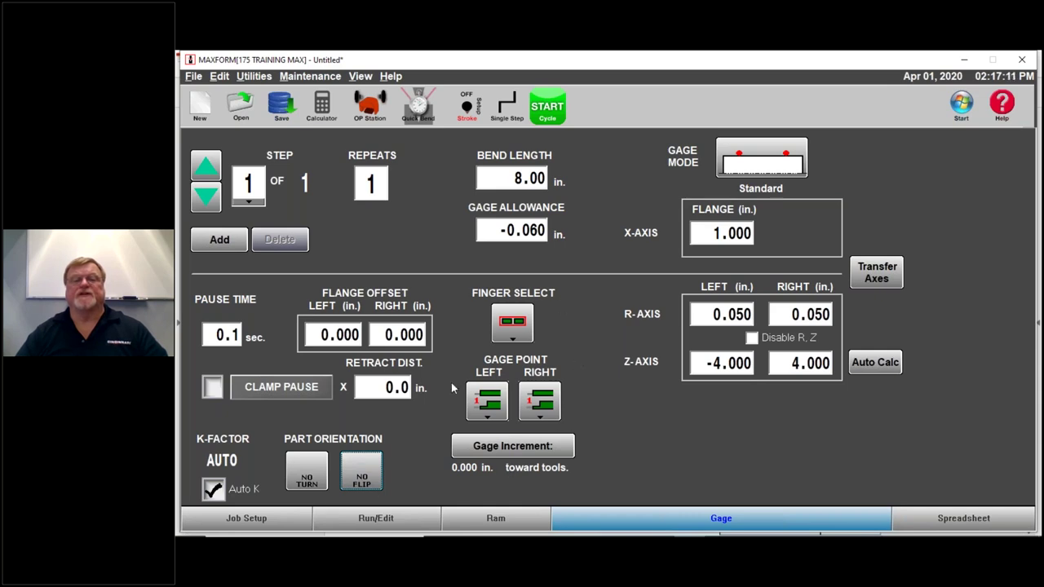
Step: Switch the finger selection twice between the two thin-line fingers and the two green block fingers, ending on the block fingers
{"action": "left_click", "coordinate": [520, 332]}
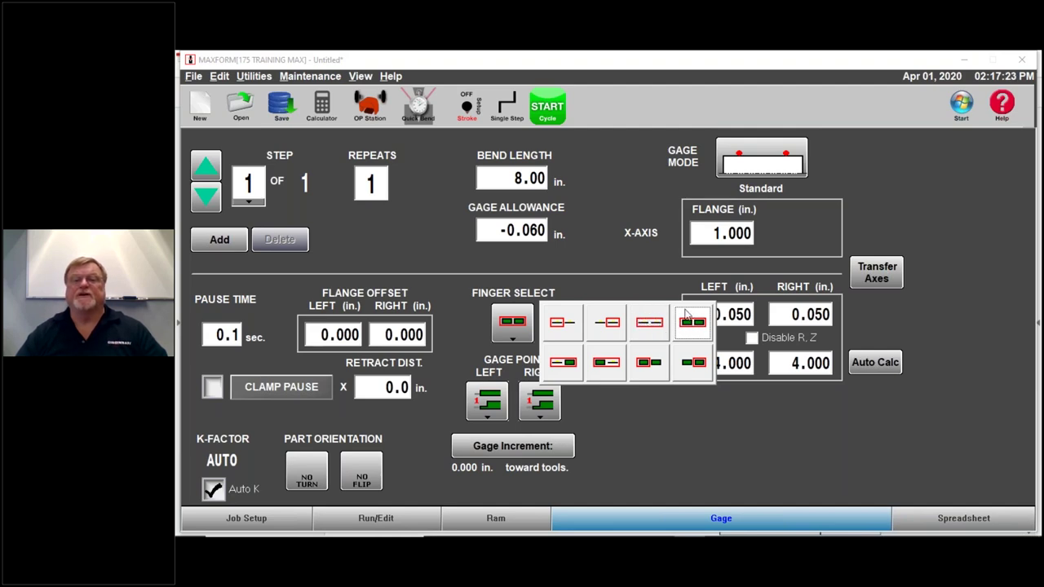
{"action": "left_click", "coordinate": [658, 325]}
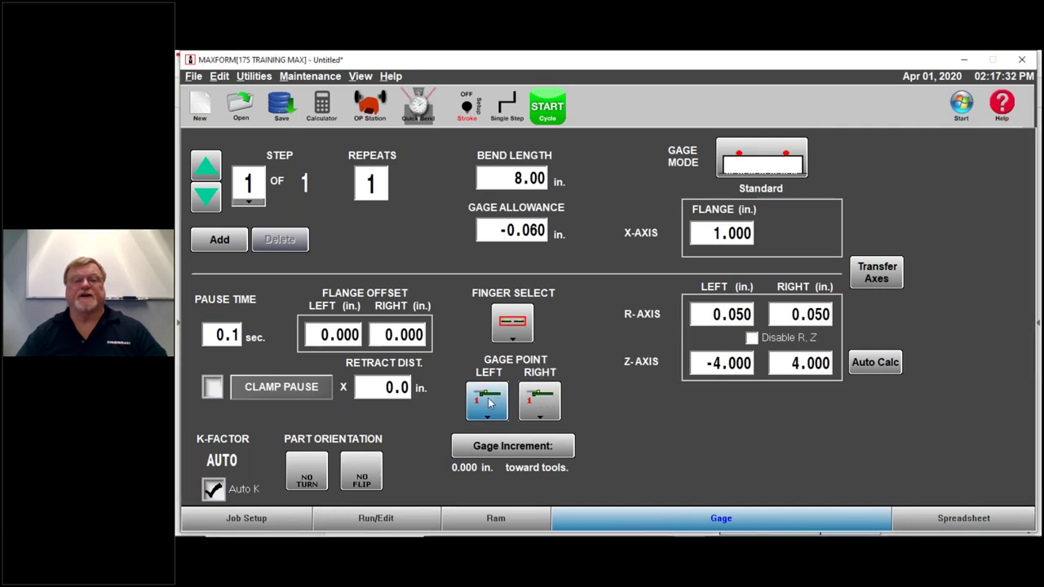
{"action": "left_click", "coordinate": [514, 322]}
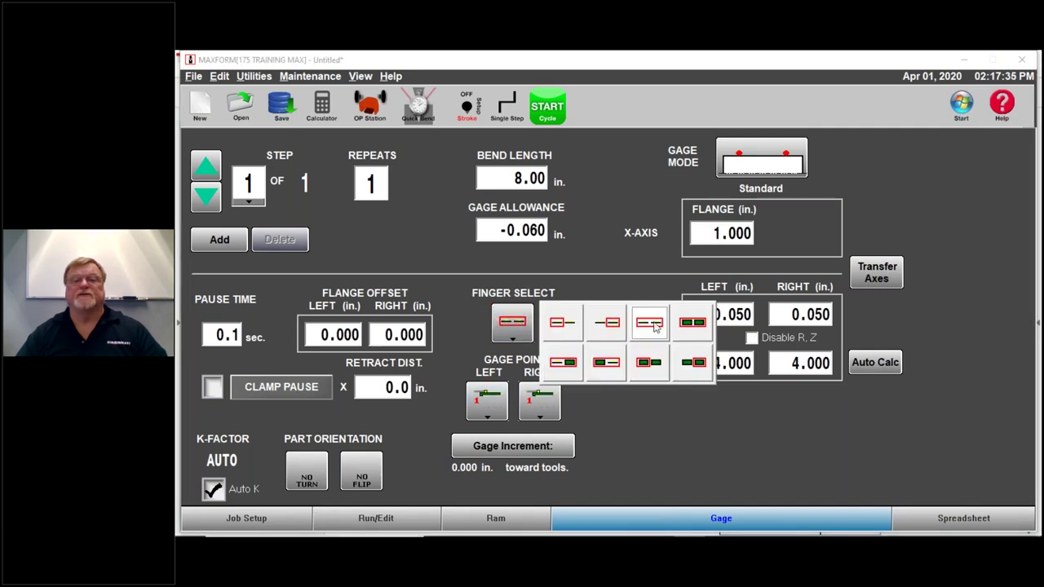
{"action": "left_click", "coordinate": [693, 321]}
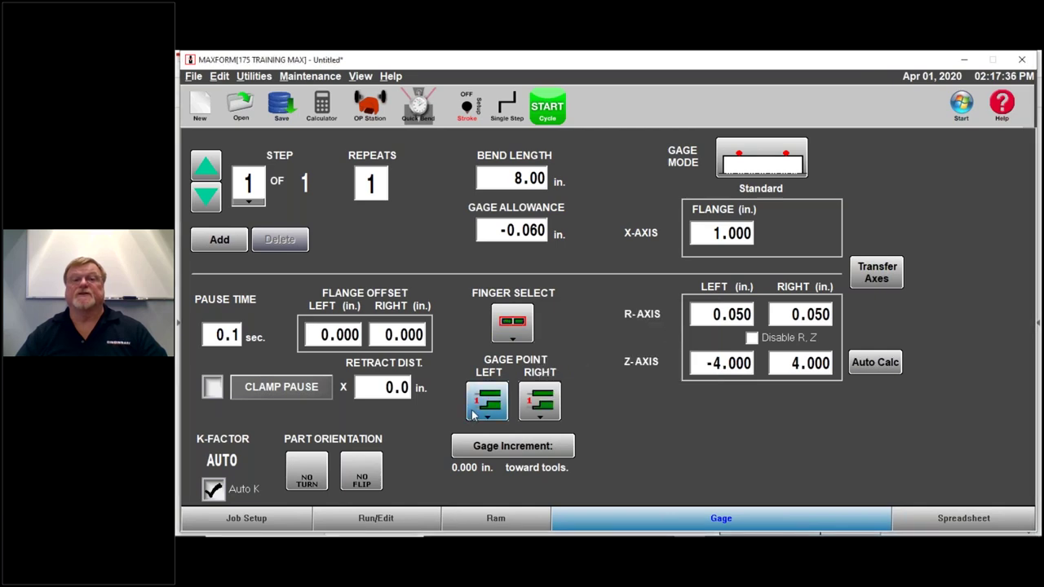
{"action": "left_click", "coordinate": [513, 322]}
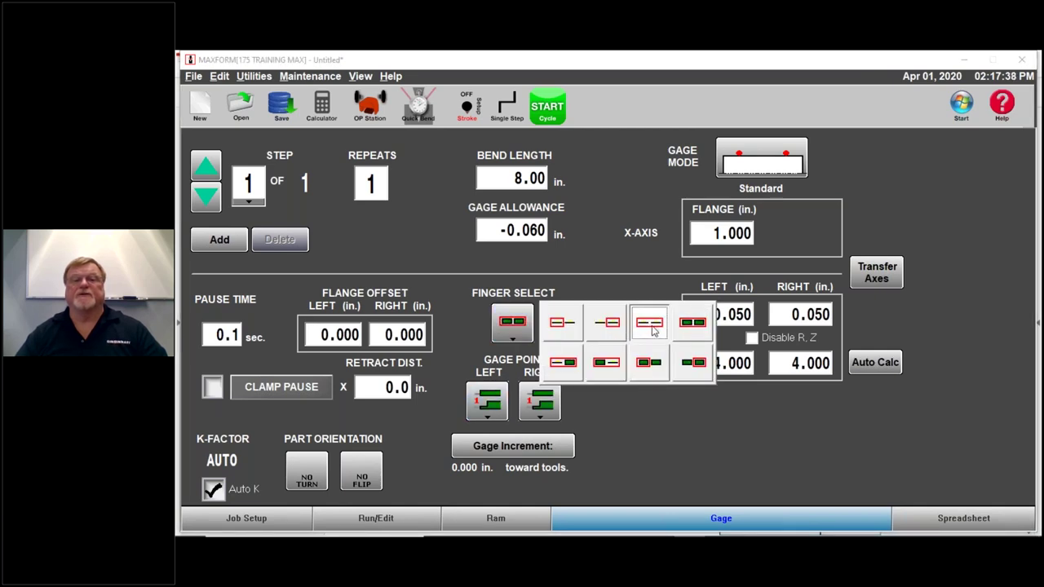
{"action": "left_click", "coordinate": [650, 324]}
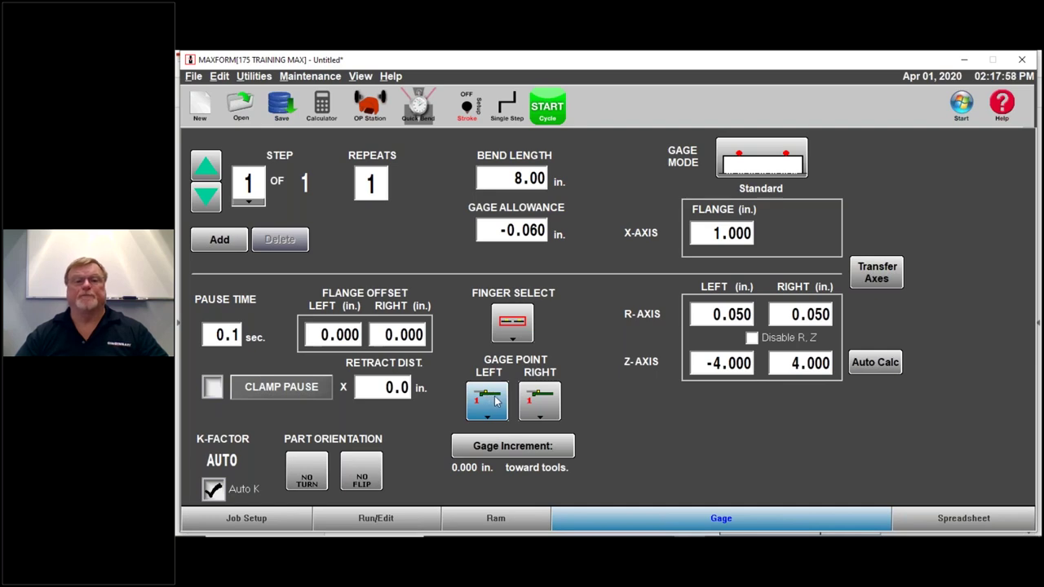
{"action": "left_click", "coordinate": [512, 324]}
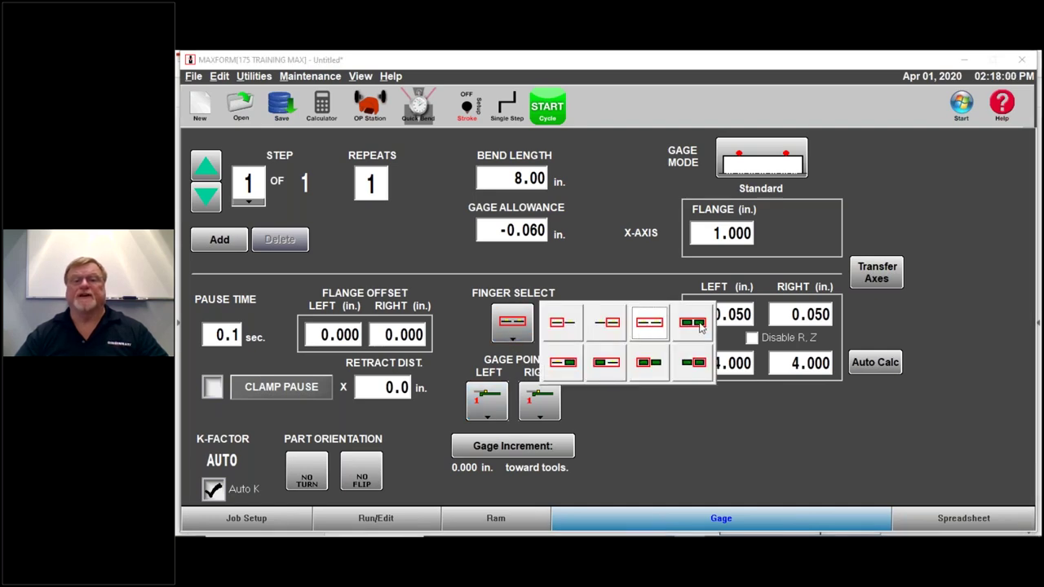
{"action": "left_click", "coordinate": [693, 324]}
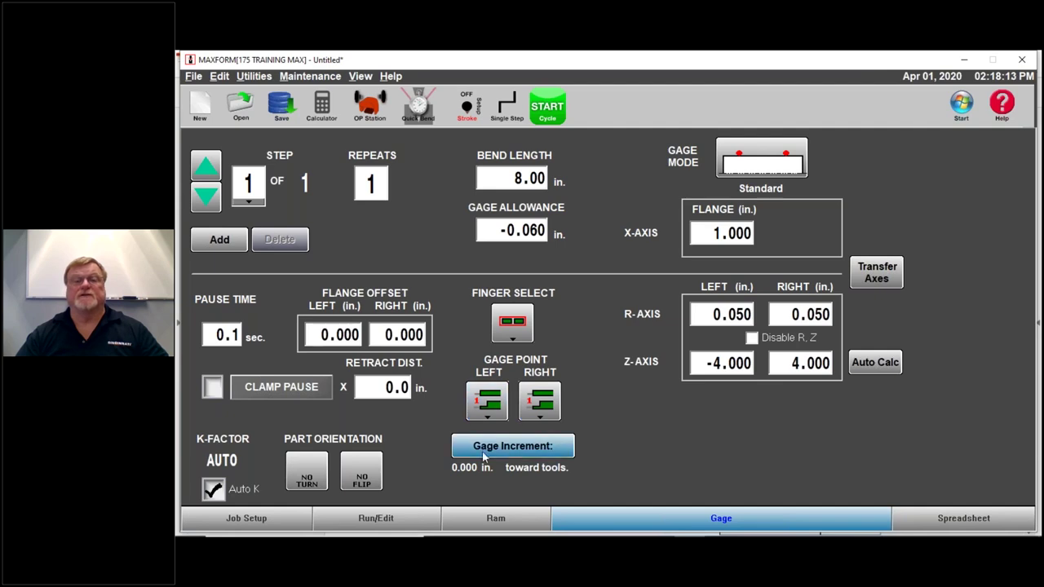
Step: Set step 1's left gage point to 2
{"action": "left_click", "coordinate": [487, 405]}
{"action": "left_click", "coordinate": [613, 425]}
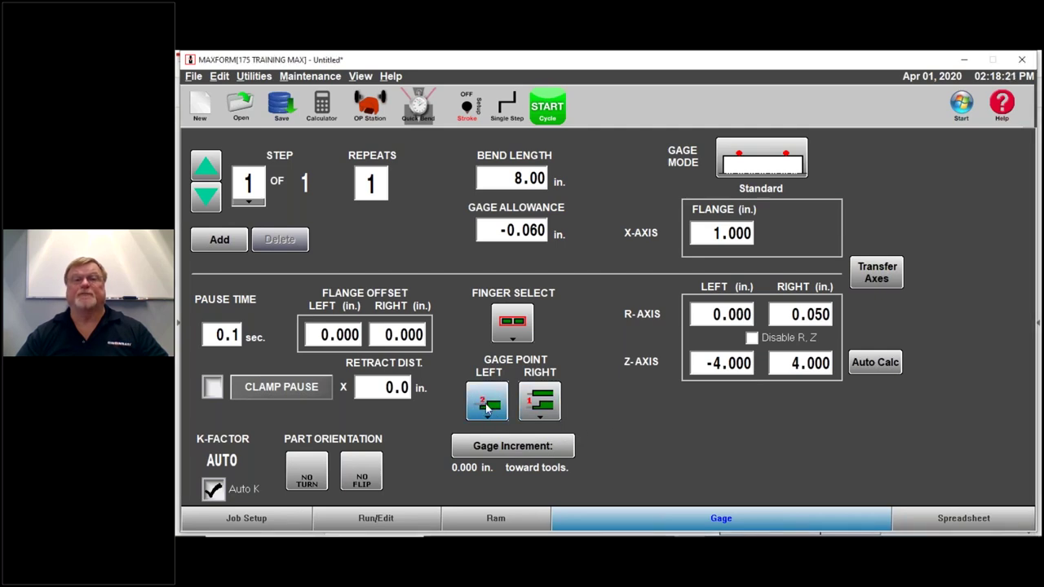
Step: Try gage point 2 for step 1's right finger, and return that finger to gage point 1
{"action": "left_click", "coordinate": [539, 403]}
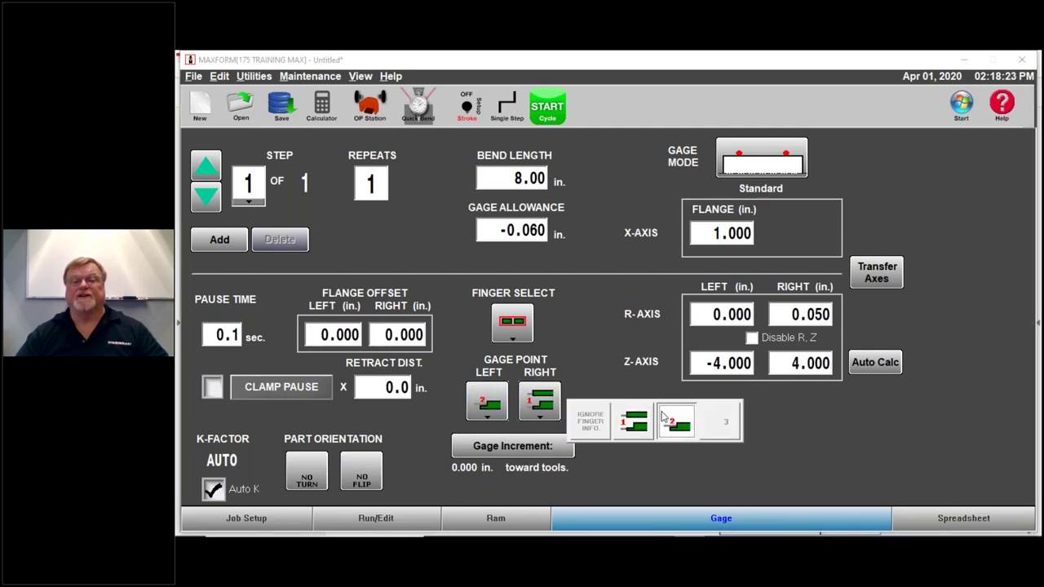
{"action": "left_click", "coordinate": [663, 417]}
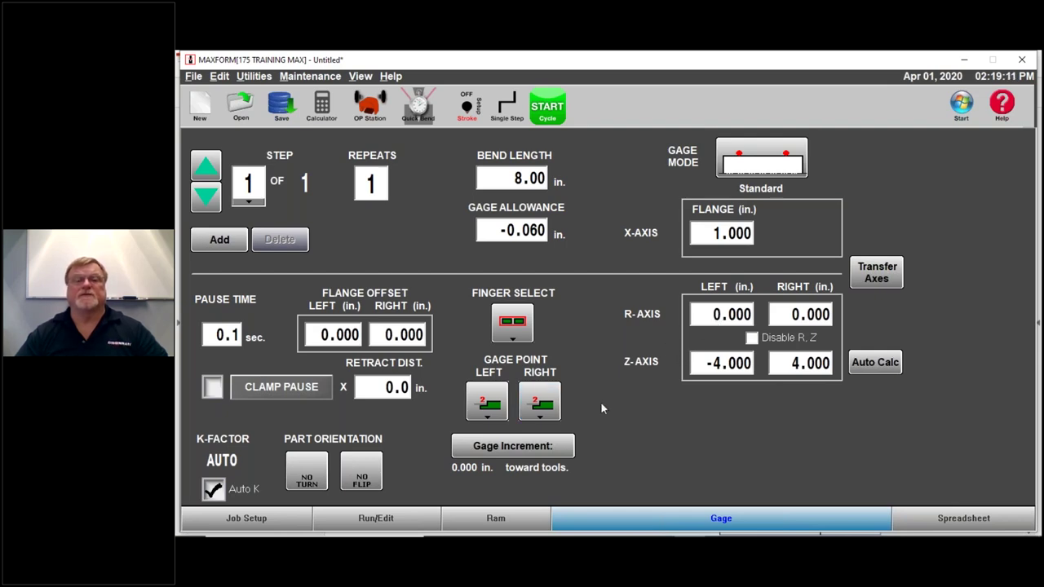
{"action": "left_click", "coordinate": [542, 407]}
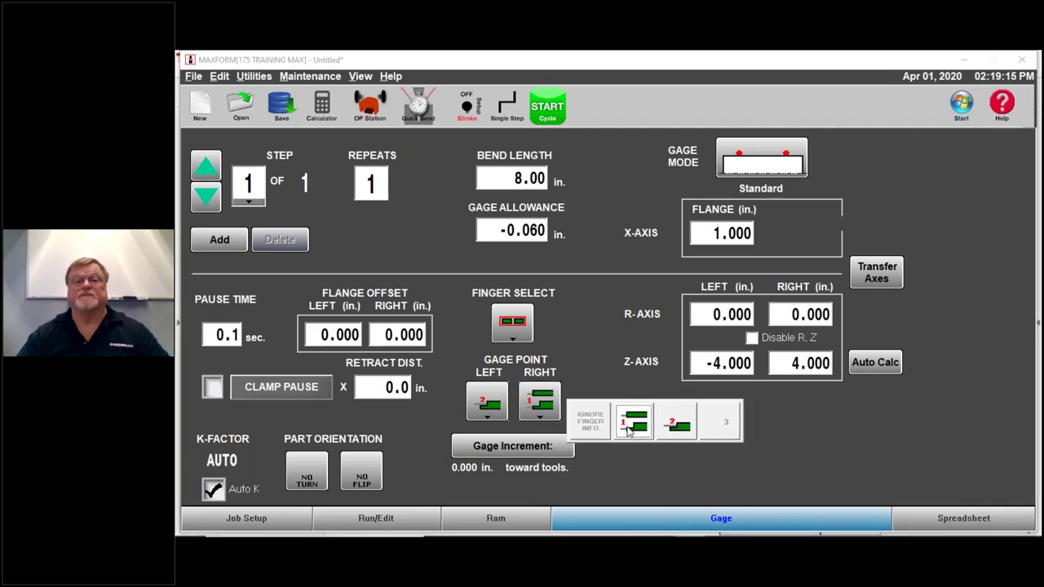
{"action": "left_click", "coordinate": [631, 426]}
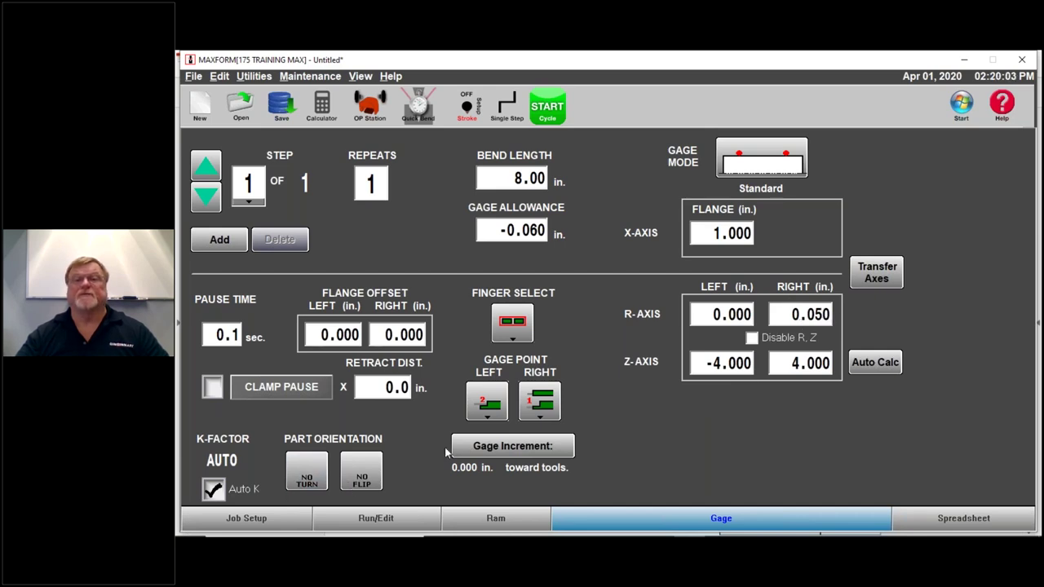
Step: Set step 1's left and right R-axis positions to 0.030 in., checking the job setup page before and after the change
{"action": "left_click", "coordinate": [278, 514]}
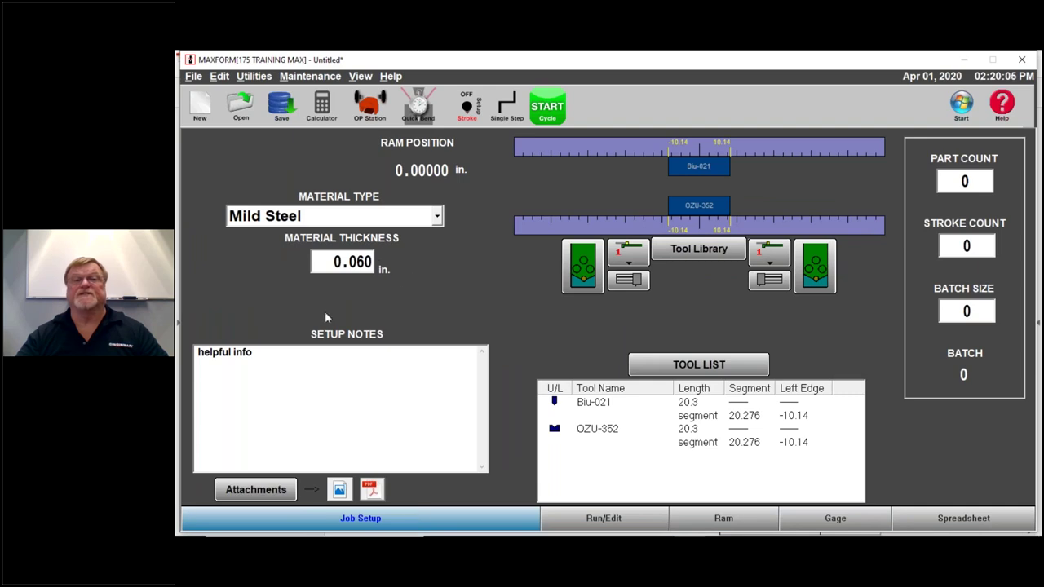
{"action": "left_click", "coordinate": [810, 520]}
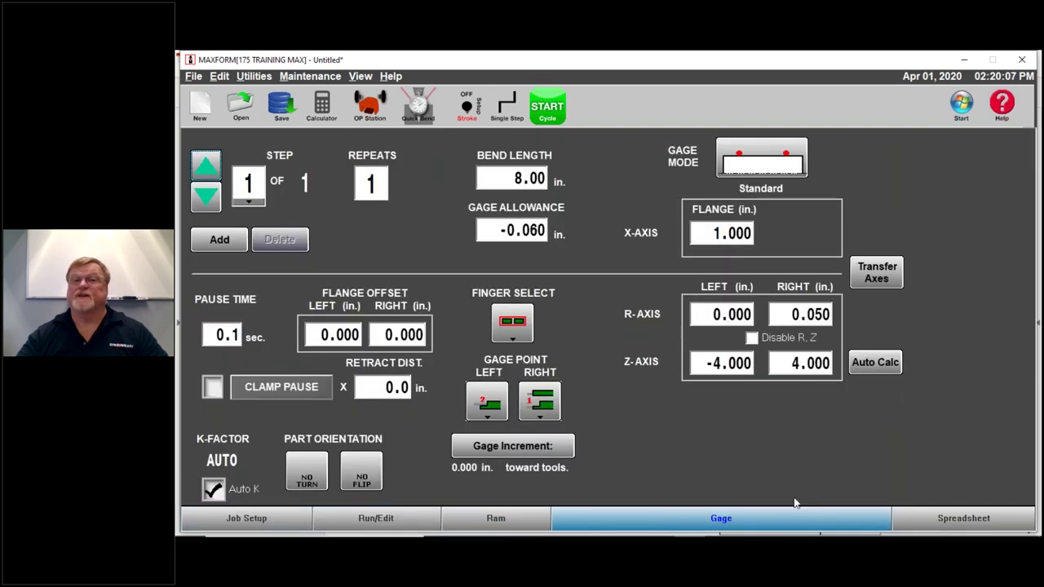
{"action": "left_click", "coordinate": [816, 315]}
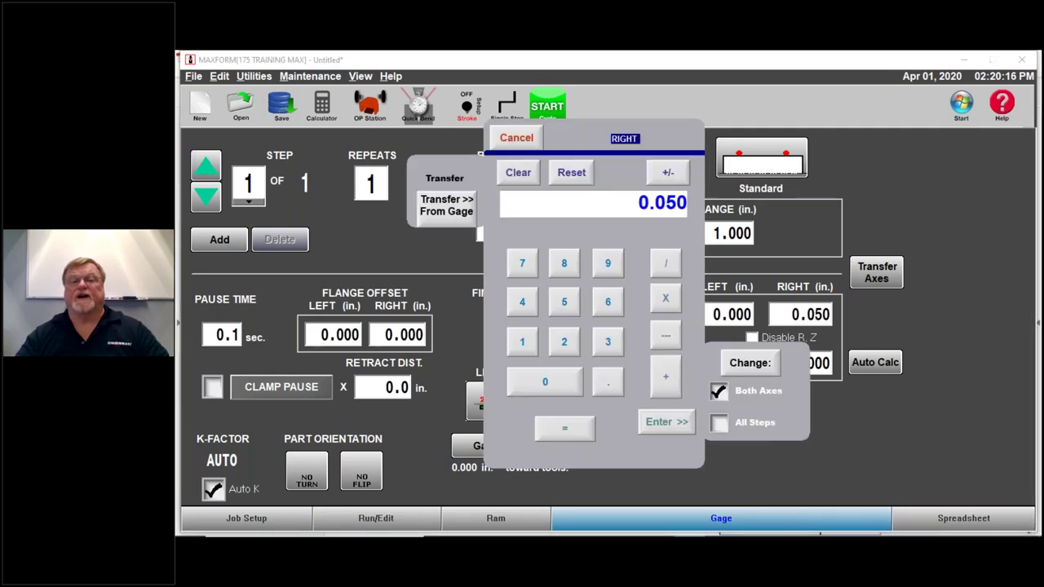
{"action": "left_click", "coordinate": [608, 381]}
{"action": "left_click", "coordinate": [545, 381]}
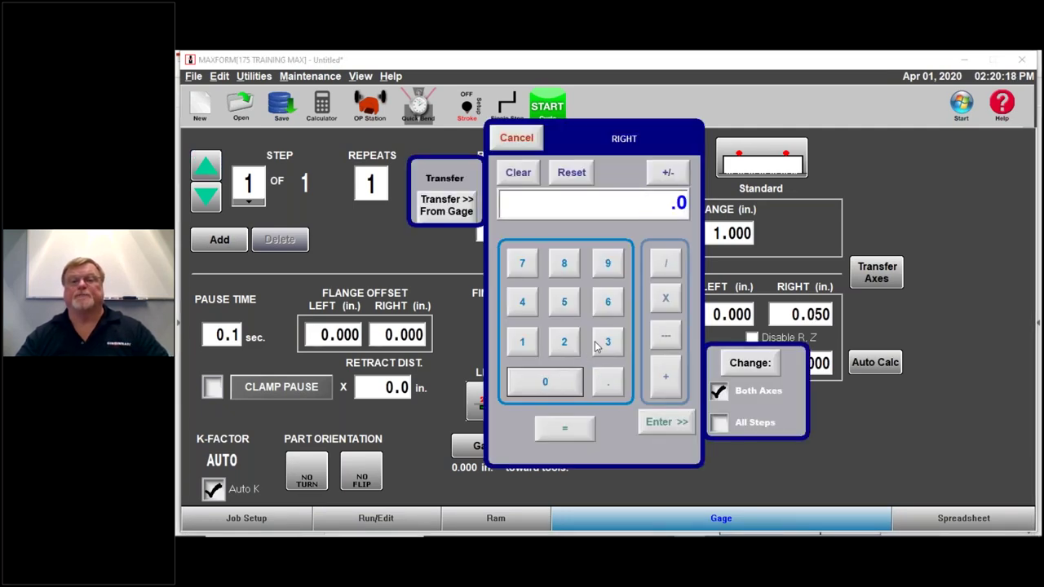
{"action": "left_click", "coordinate": [595, 346]}
{"action": "left_click", "coordinate": [659, 421]}
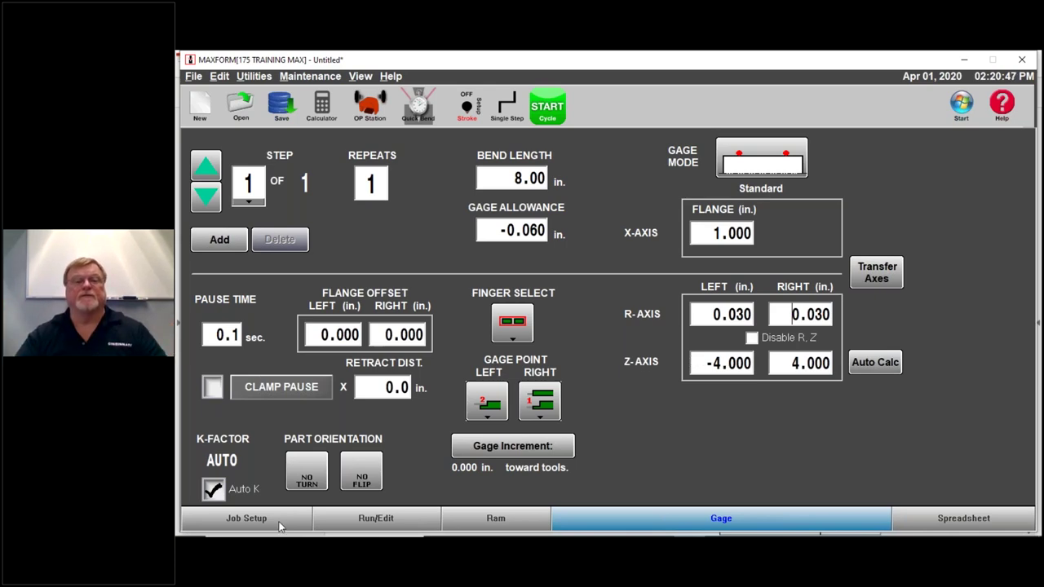
{"action": "left_click", "coordinate": [247, 518]}
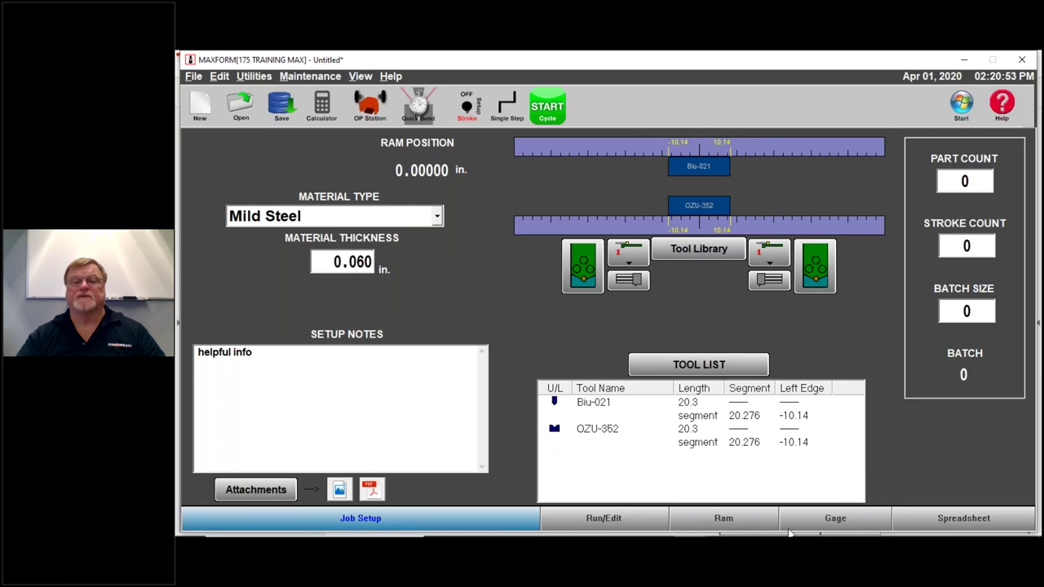
{"action": "left_click", "coordinate": [815, 526]}
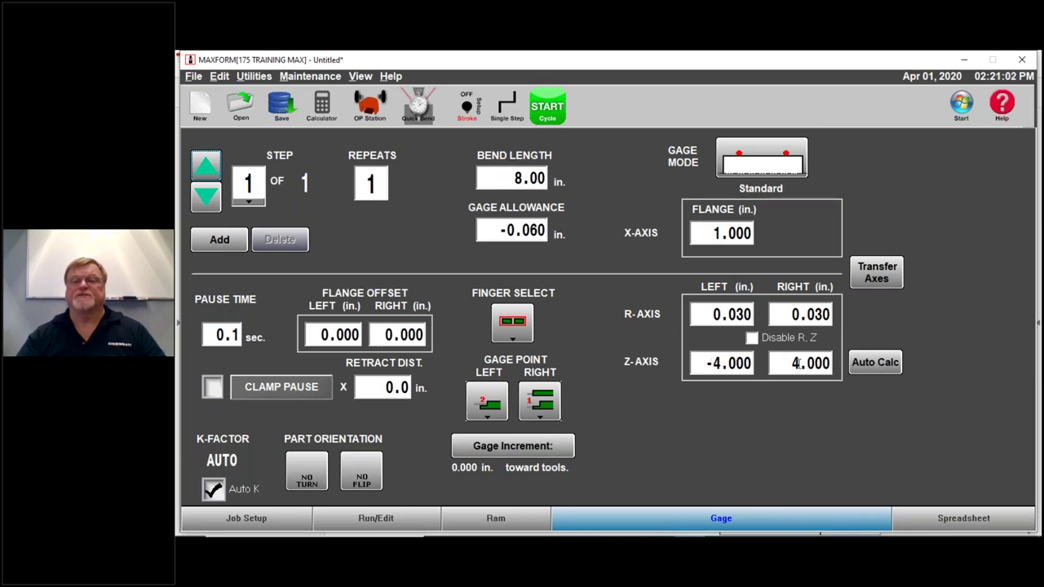
Step: Enter -4 in. as step 1's left Z-axis position
{"action": "left_click", "coordinate": [709, 362]}
{"action": "type", "text": "-4"}
{"action": "key", "text": "Return"}
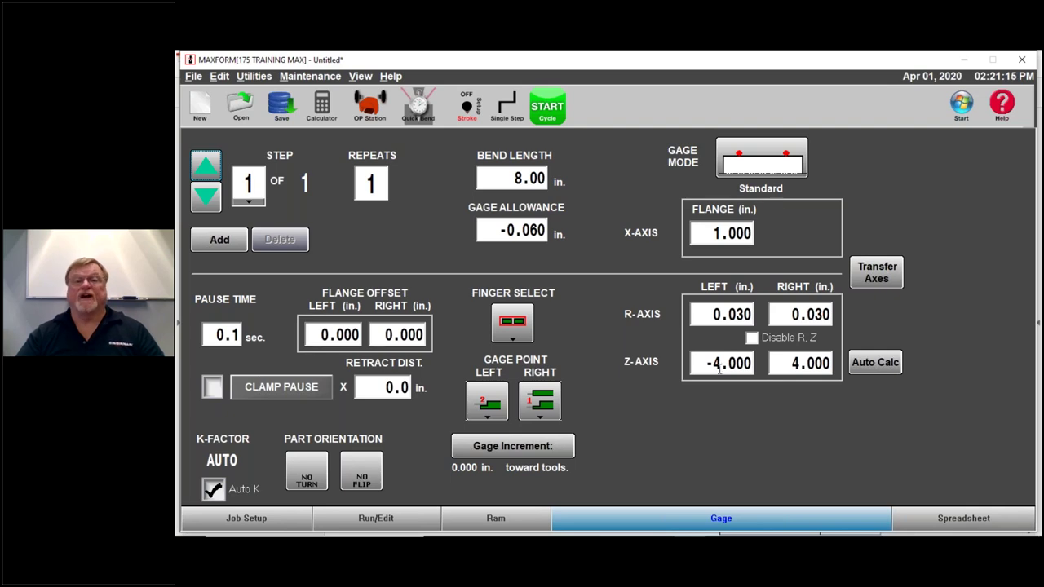
Step: Set step 1's left Z-axis position to -3 in. with Mirror Axis on, and reopen its entry to inspect the mirror option
{"action": "left_click", "coordinate": [719, 364]}
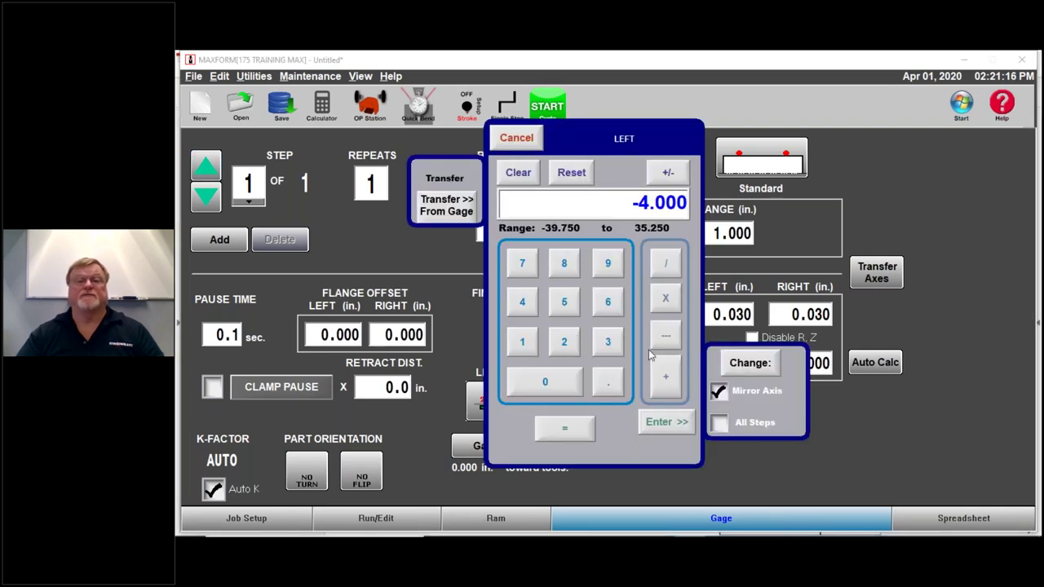
{"action": "left_click", "coordinate": [609, 343]}
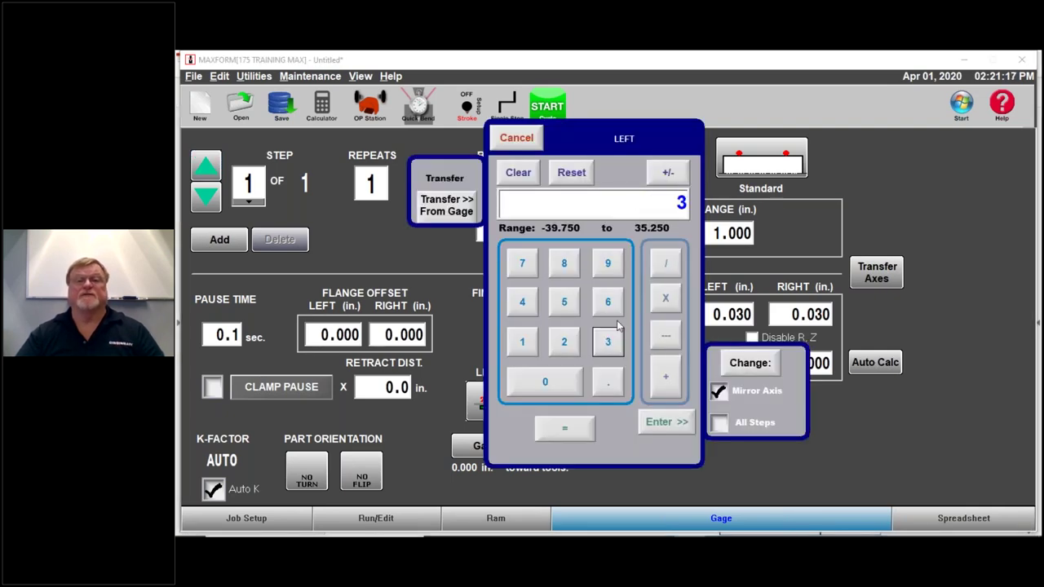
{"action": "left_click", "coordinate": [662, 174]}
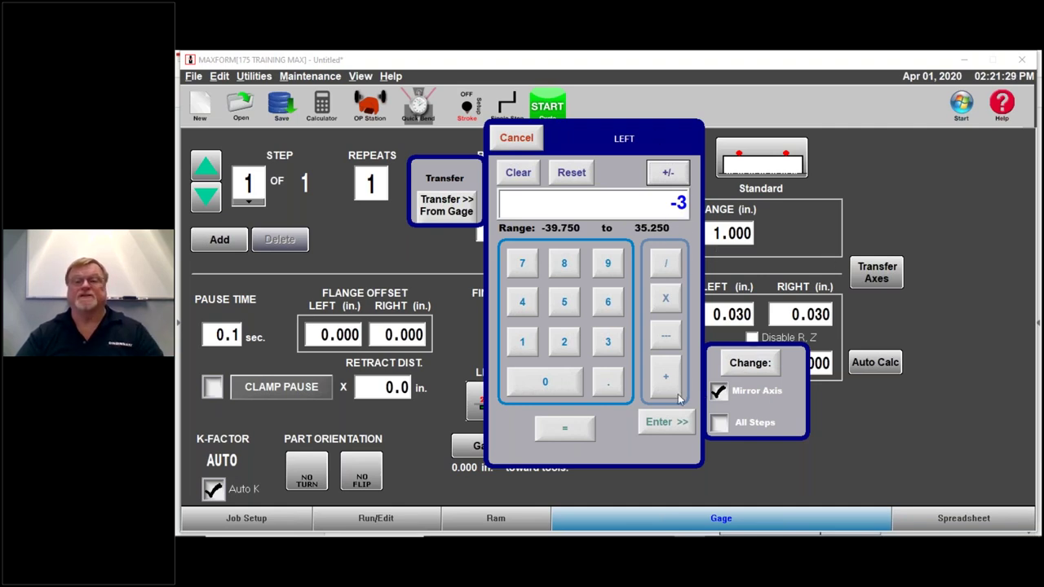
{"action": "left_click", "coordinate": [667, 421]}
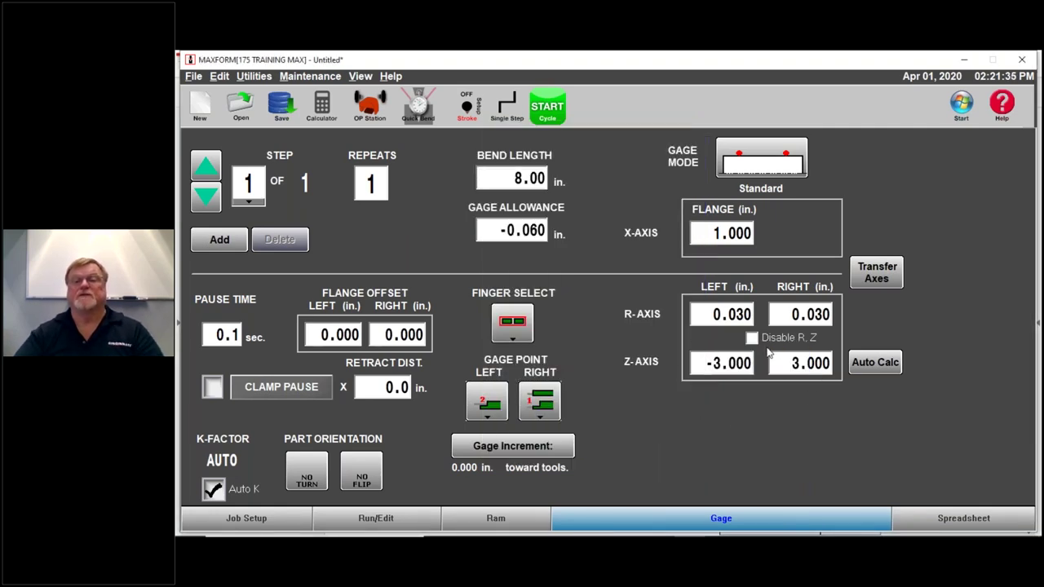
{"action": "left_click", "coordinate": [724, 364]}
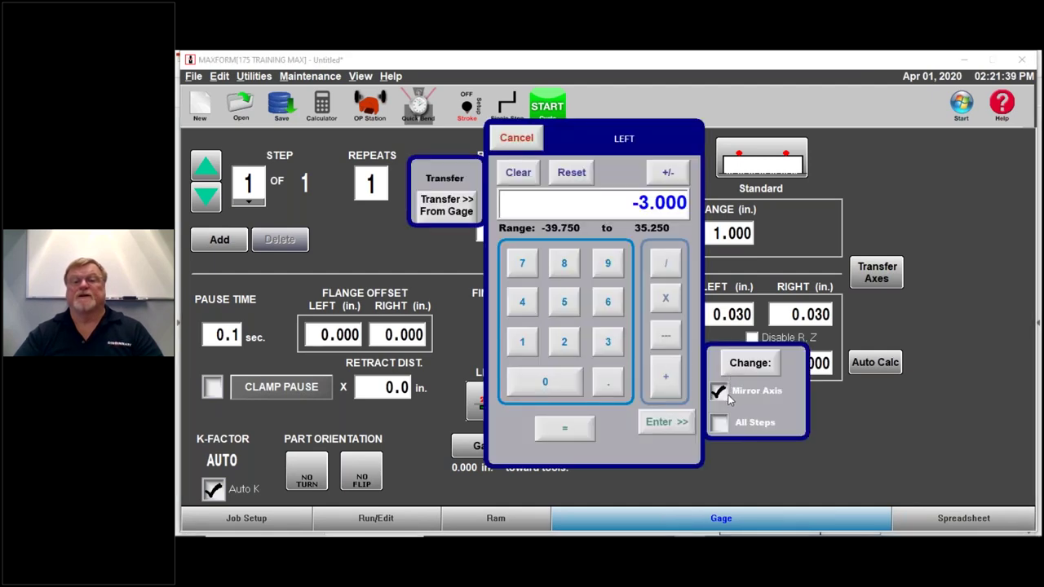
{"action": "left_click", "coordinate": [522, 137]}
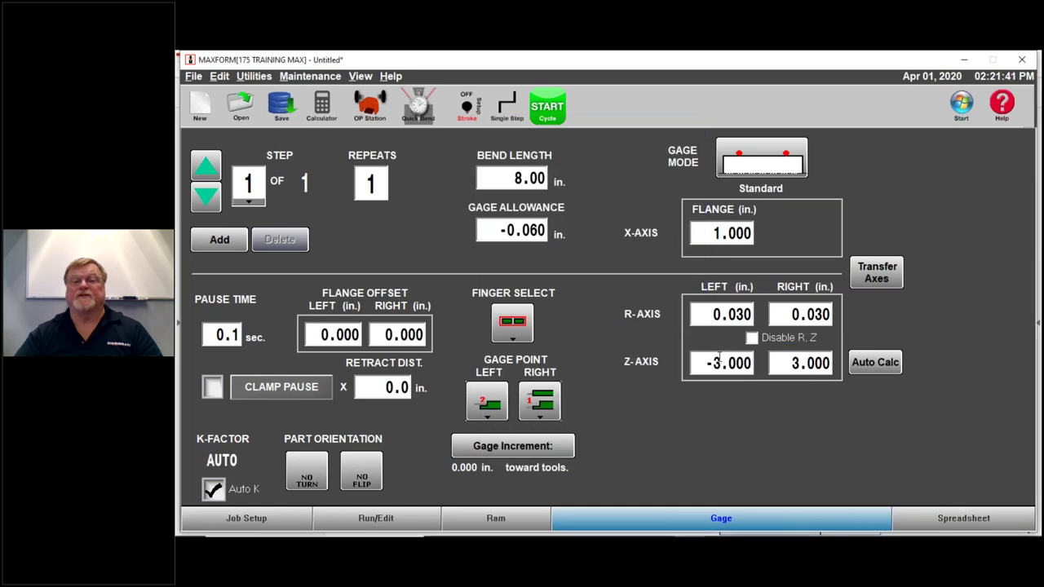
Step: Auto-calculate step 1's Z-axis positions for the centred, left and right part placements in turn, ending on the centred placement
{"action": "left_click", "coordinate": [883, 369]}
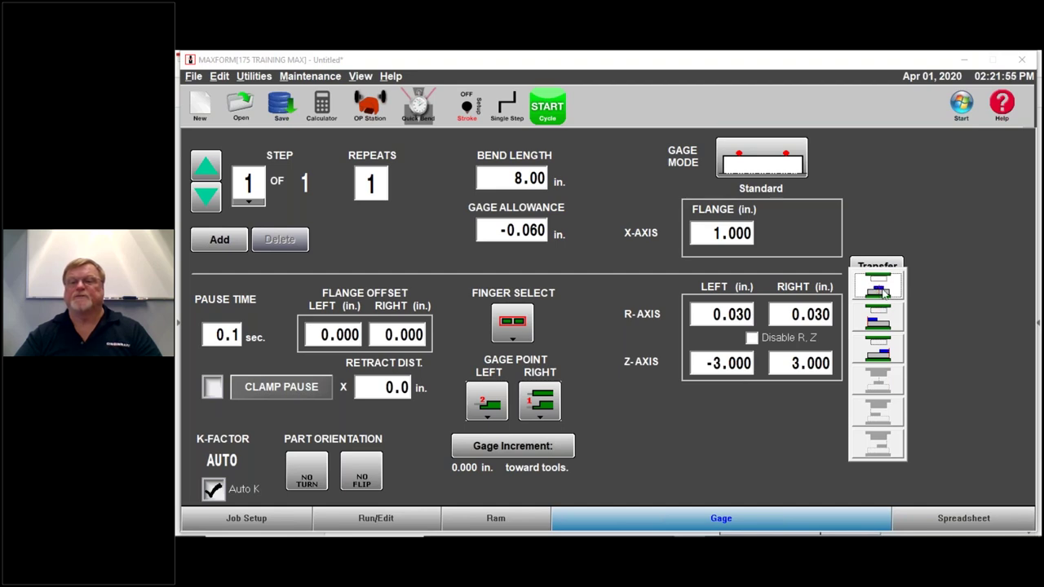
{"action": "left_click", "coordinate": [877, 293]}
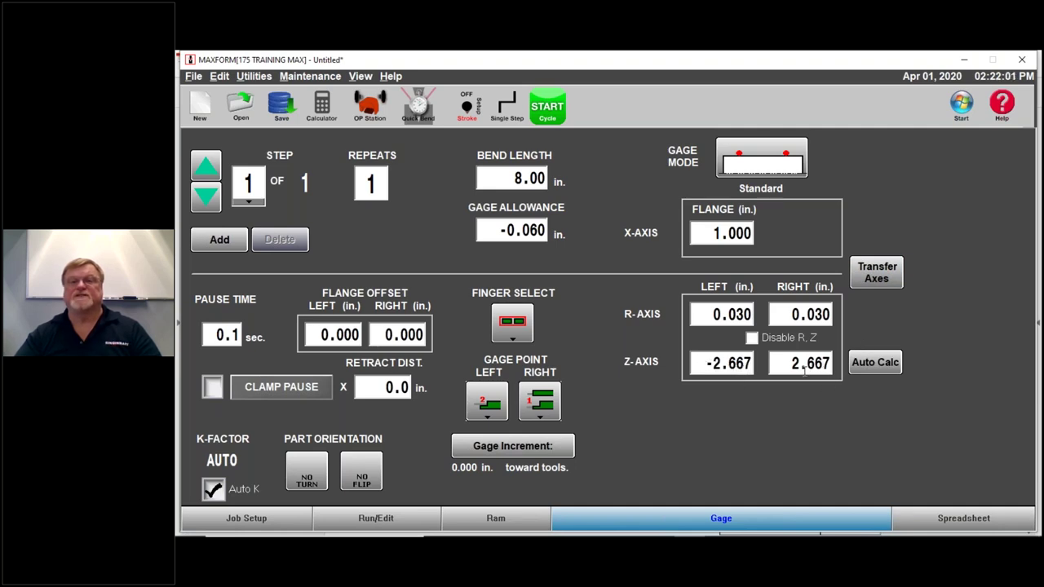
{"action": "left_click", "coordinate": [876, 273]}
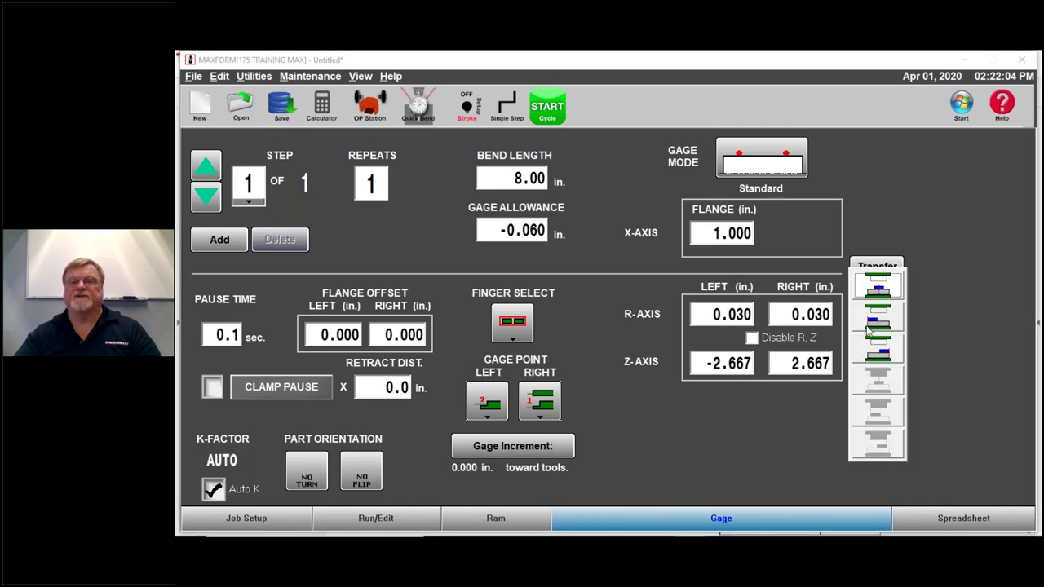
{"action": "left_click", "coordinate": [877, 330]}
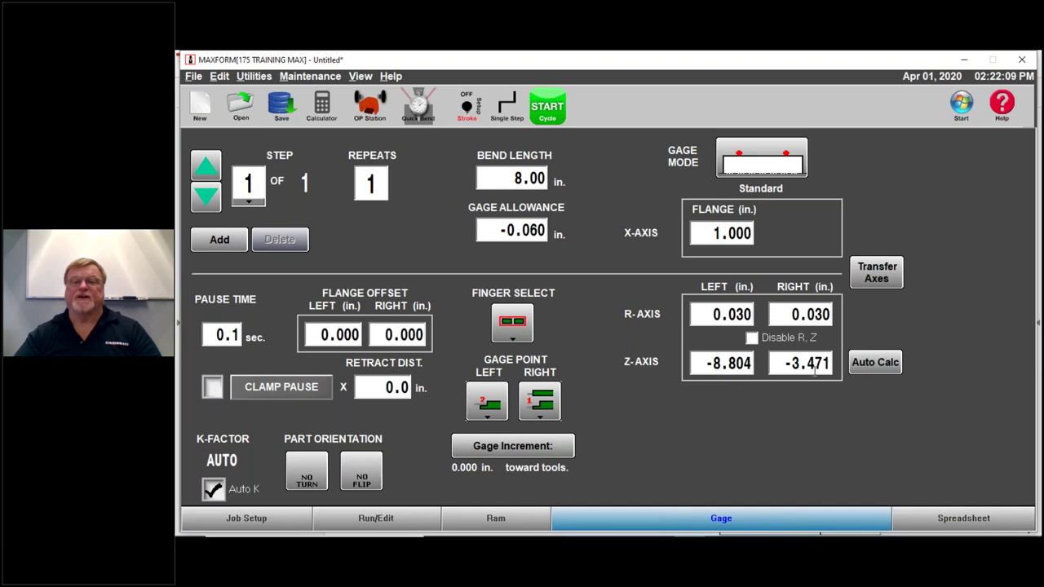
{"action": "left_click", "coordinate": [875, 362]}
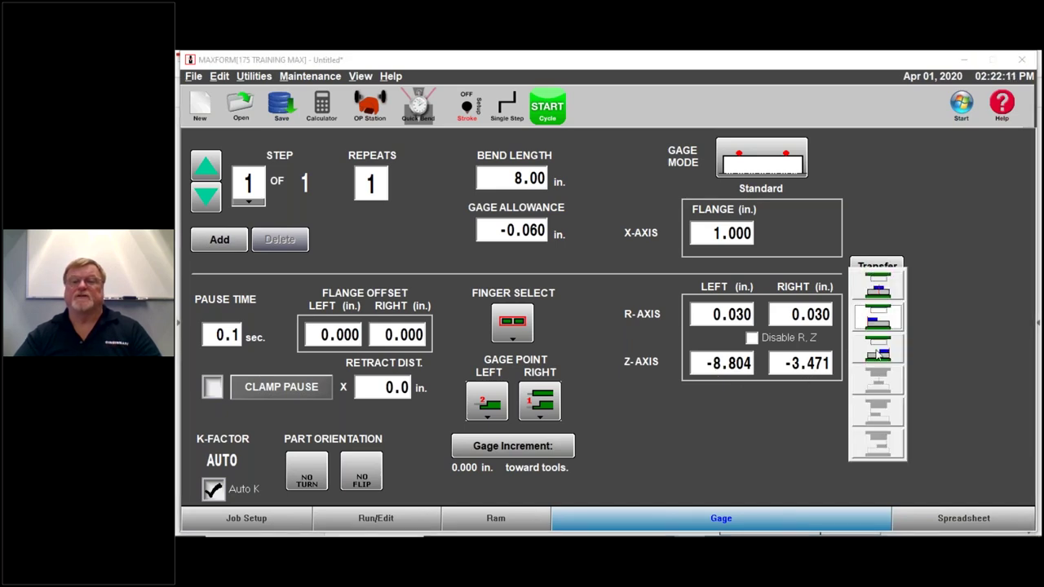
{"action": "left_click", "coordinate": [880, 352]}
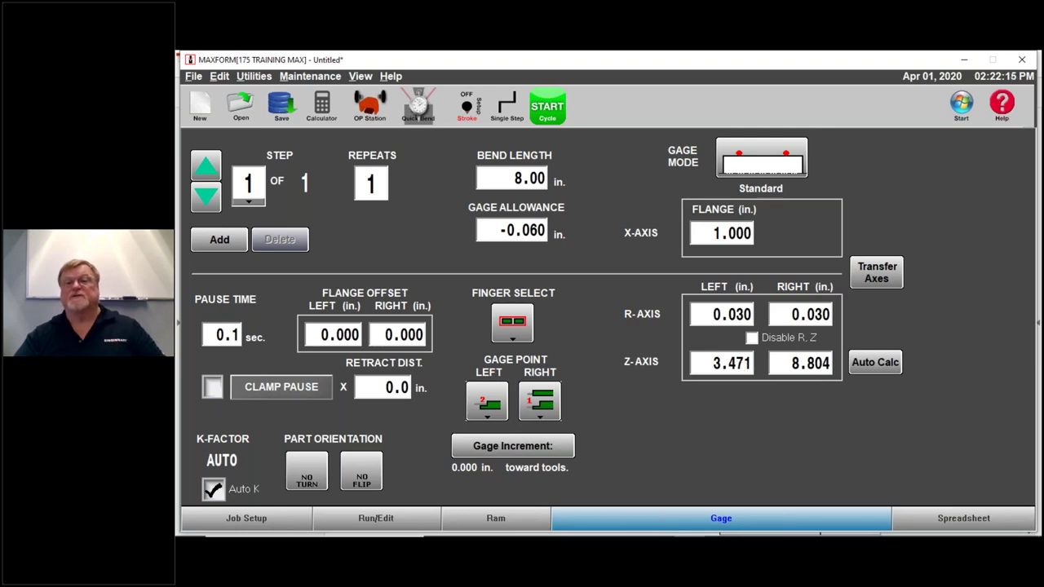
{"action": "left_click", "coordinate": [875, 362]}
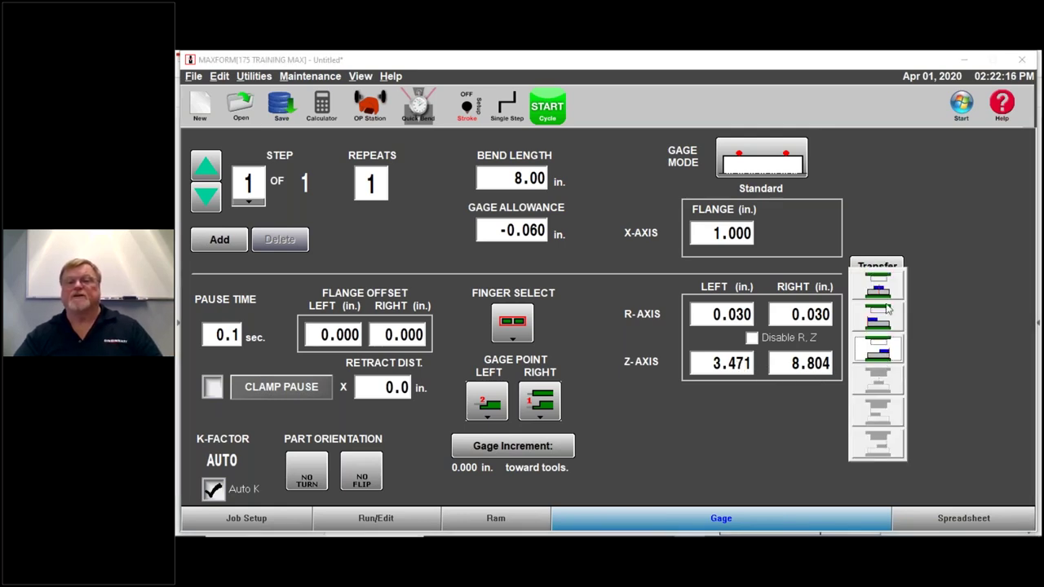
{"action": "left_click", "coordinate": [886, 308]}
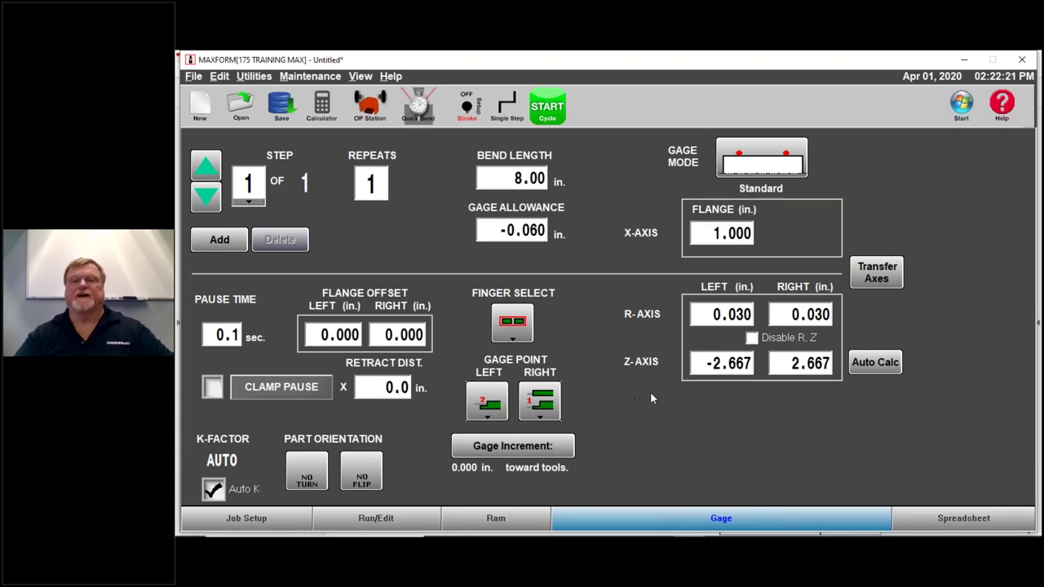
Step: Examine the Z-axis autocalc preference in the configuration, and close it without changes
{"action": "left_click", "coordinate": [310, 77]}
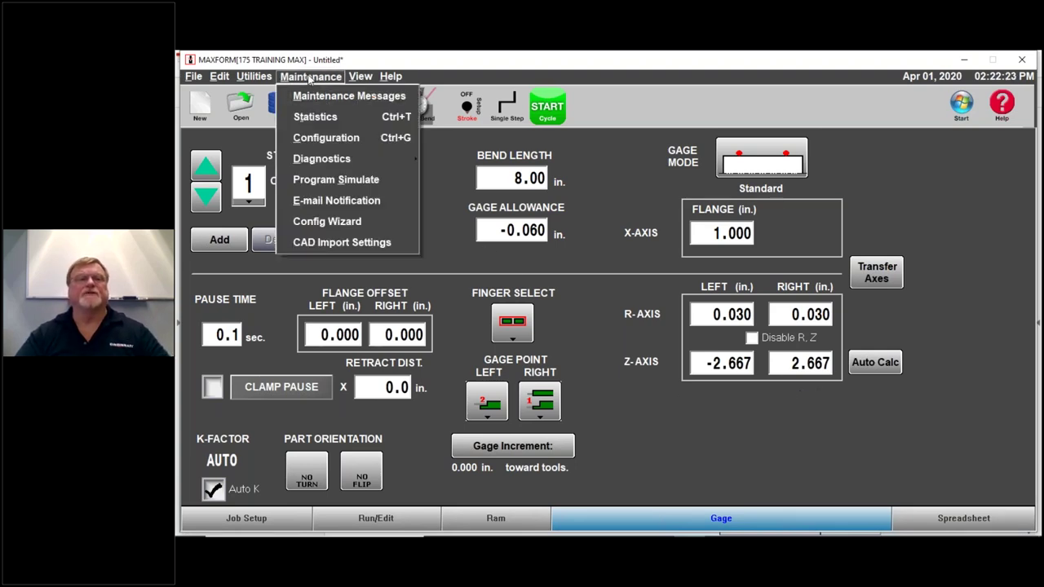
{"action": "left_click", "coordinate": [314, 140]}
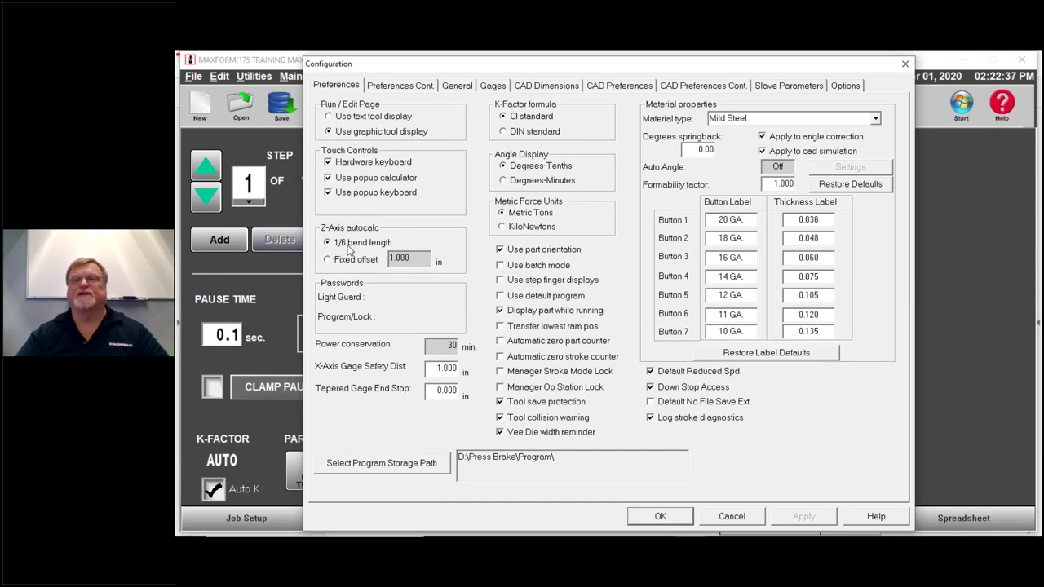
{"action": "mouse_move", "coordinate": [349, 249]}
{"action": "left_click", "coordinate": [904, 63]}
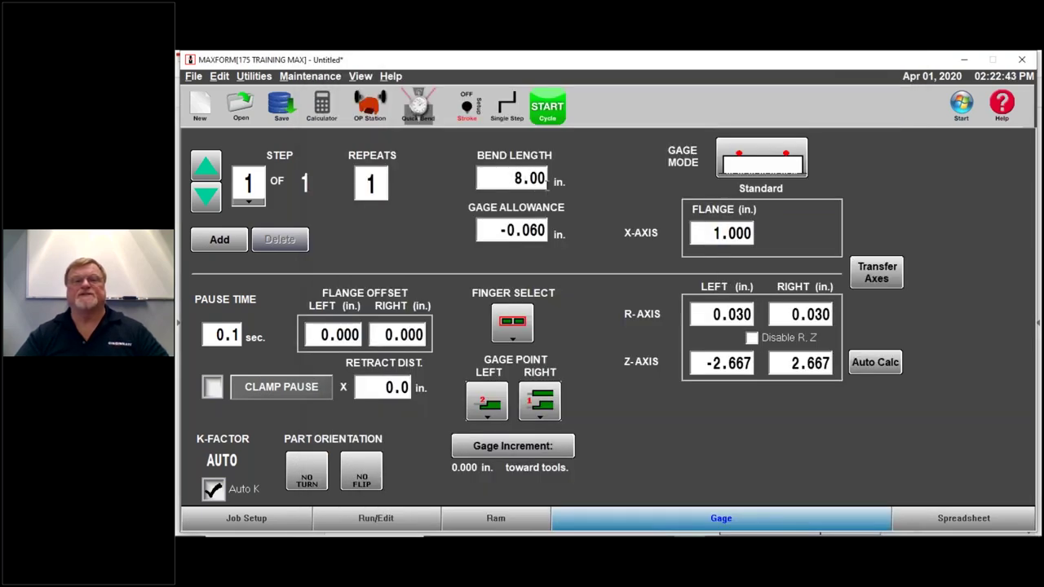
Step: Calculate one sixth of the 8 in. bend length with the calculator, and close it
{"action": "left_click", "coordinate": [322, 104]}
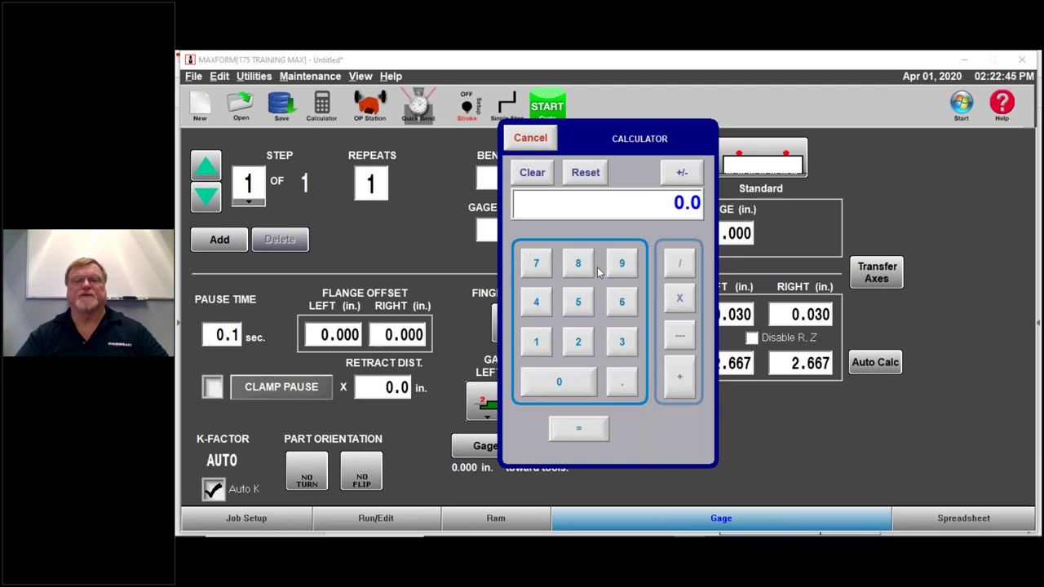
{"action": "left_click", "coordinate": [593, 268]}
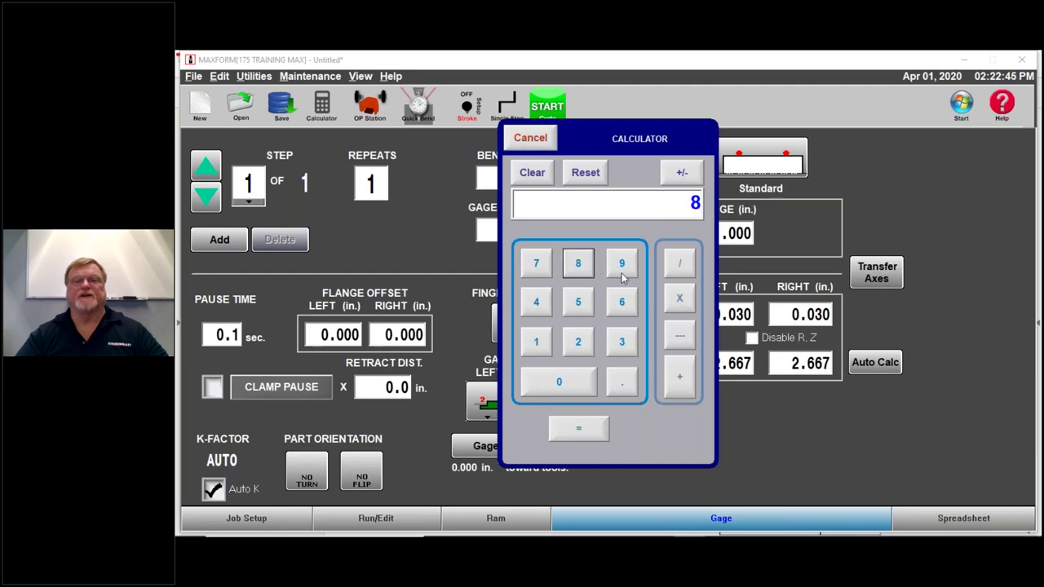
{"action": "left_click", "coordinate": [623, 318]}
{"action": "left_click", "coordinate": [603, 429]}
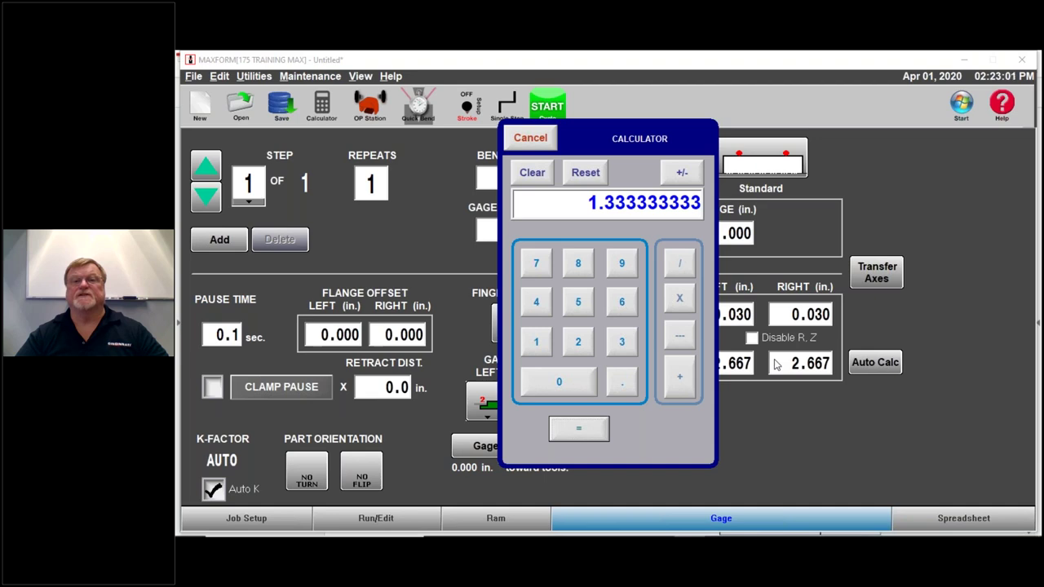
{"action": "left_click", "coordinate": [542, 139]}
Step: Set step 1's bend length to 12 in. and auto-calculate its Z-axis positions for the centred placement
{"action": "left_click", "coordinate": [522, 174]}
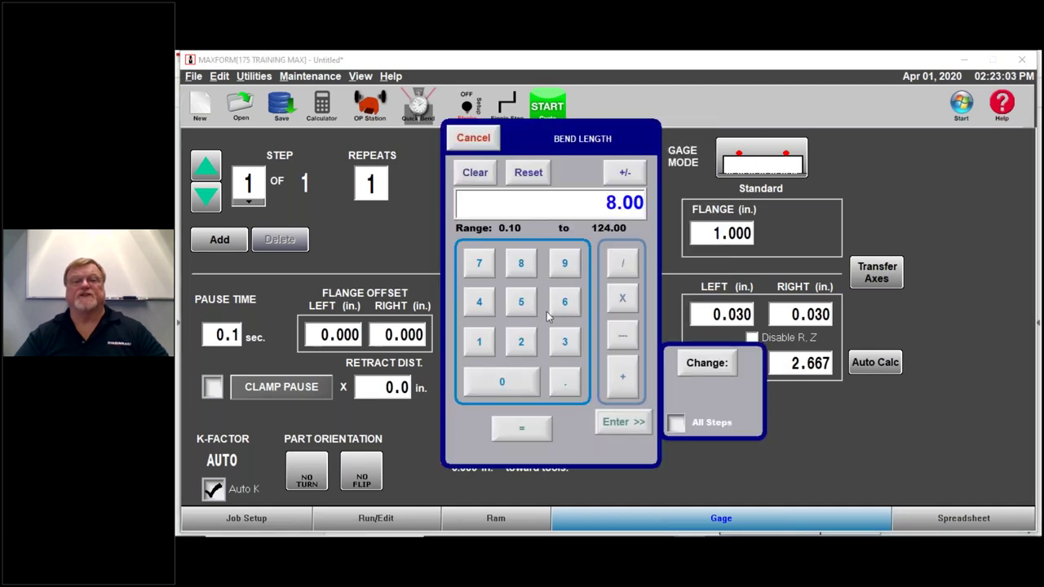
{"action": "left_click", "coordinate": [481, 341]}
{"action": "left_click", "coordinate": [521, 341]}
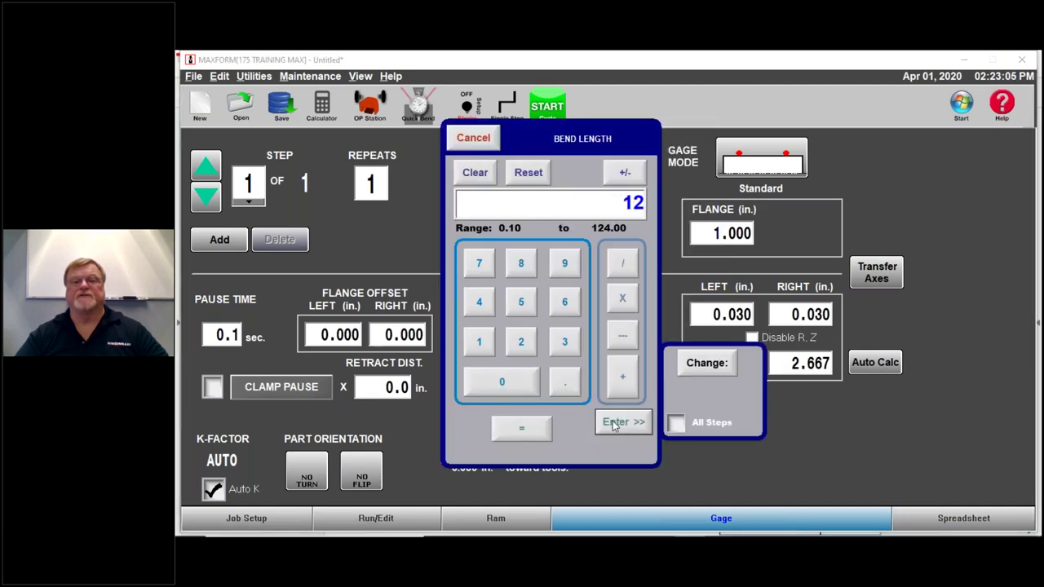
{"action": "left_click", "coordinate": [615, 423]}
{"action": "left_click", "coordinate": [877, 272]}
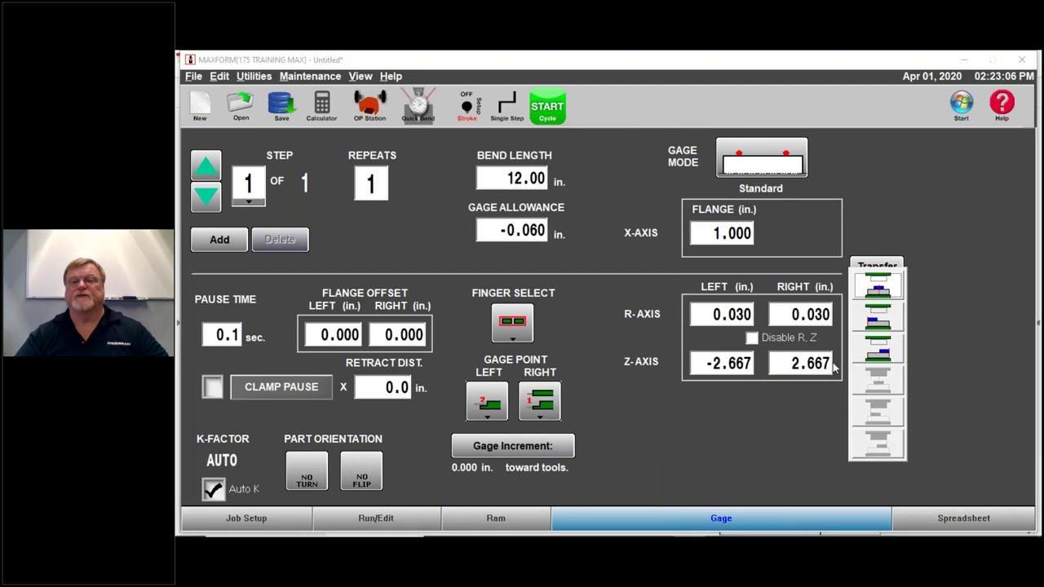
{"action": "left_click", "coordinate": [880, 290]}
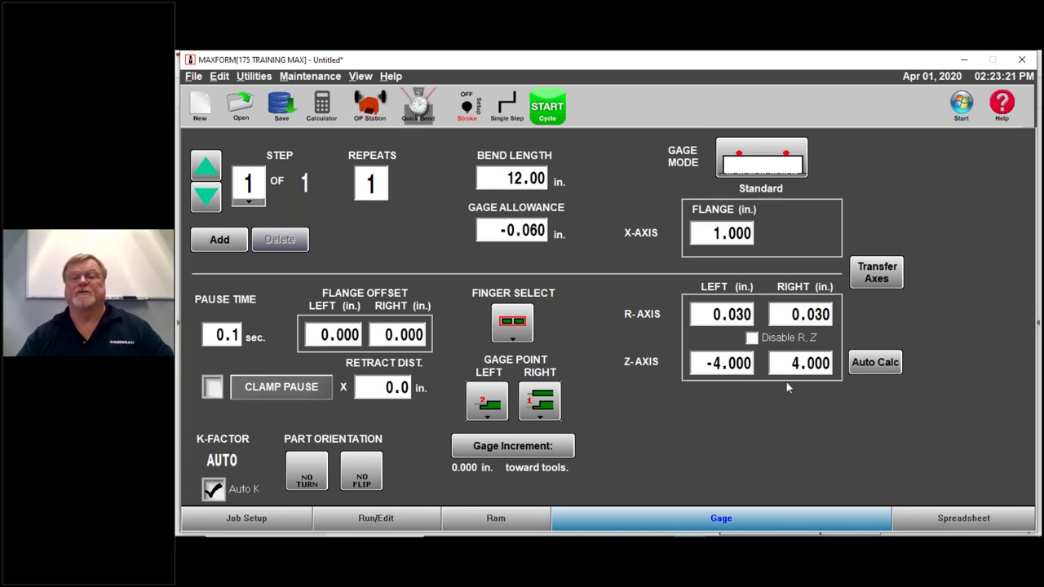
Step: Set step 1's bend length to 8 in. and auto-calculate its Z-axis positions for the centred placement
{"action": "left_click", "coordinate": [509, 178]}
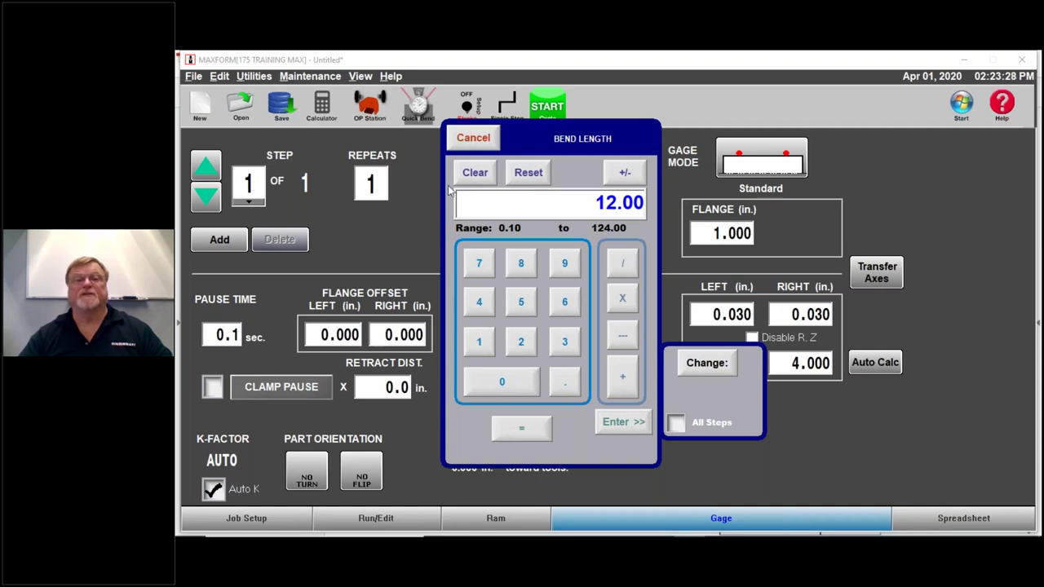
{"action": "left_click", "coordinate": [521, 262]}
{"action": "left_click", "coordinate": [623, 421]}
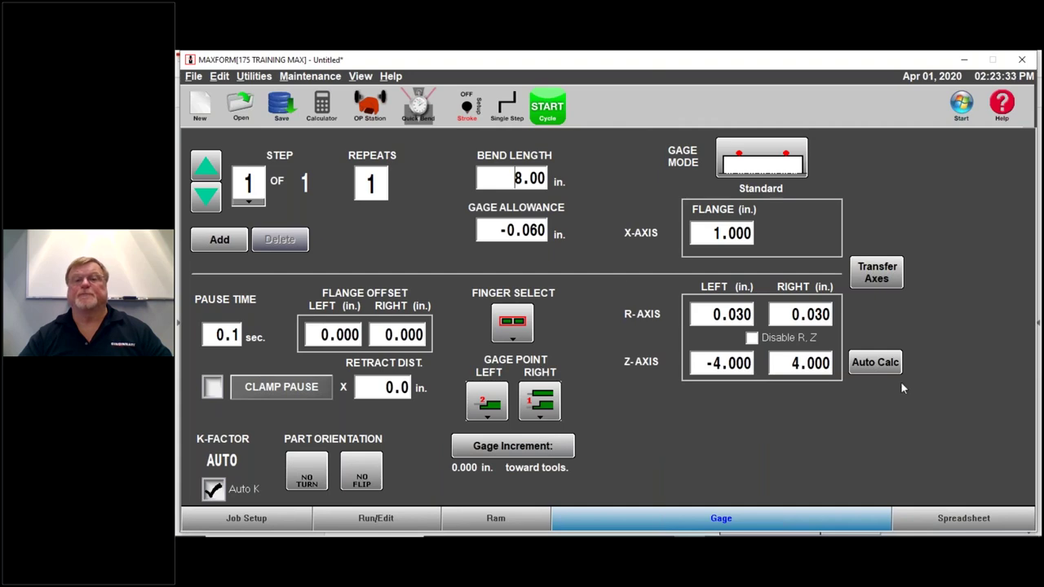
{"action": "left_click", "coordinate": [876, 272]}
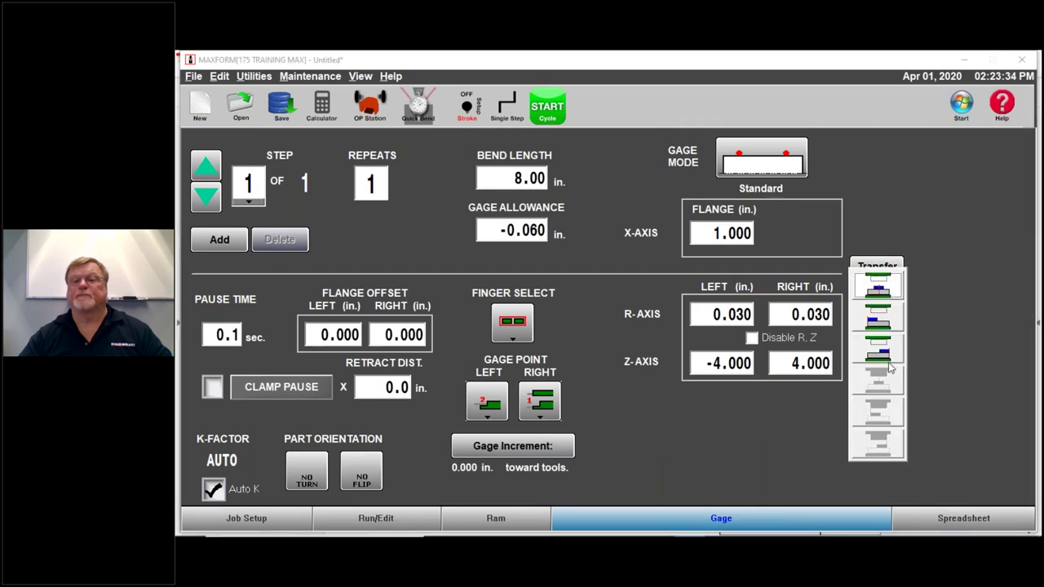
{"action": "left_click", "coordinate": [878, 294]}
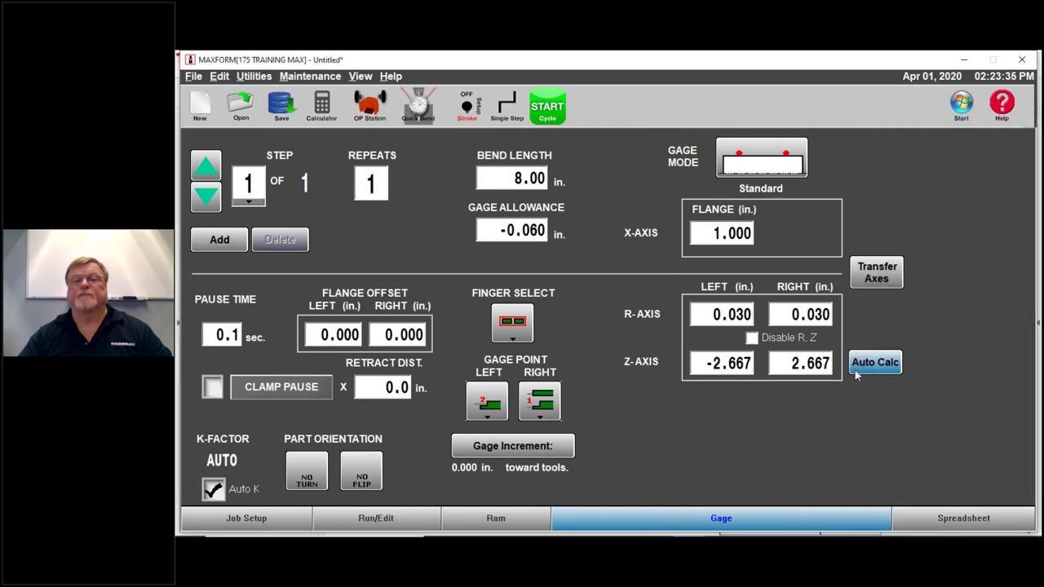
Step: Try the fixed offset option for Z-axis autocalc in the configuration, restore 1/6 bend length and apply the settings
{"action": "left_click", "coordinate": [189, 75]}
{"action": "mouse_move", "coordinate": [295, 78]}
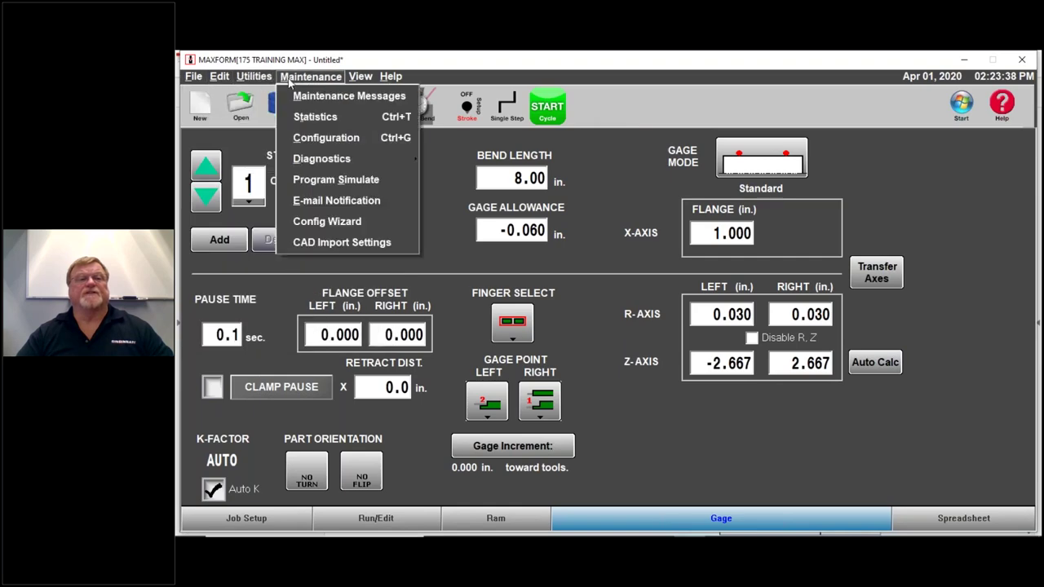
{"action": "left_click", "coordinate": [317, 138]}
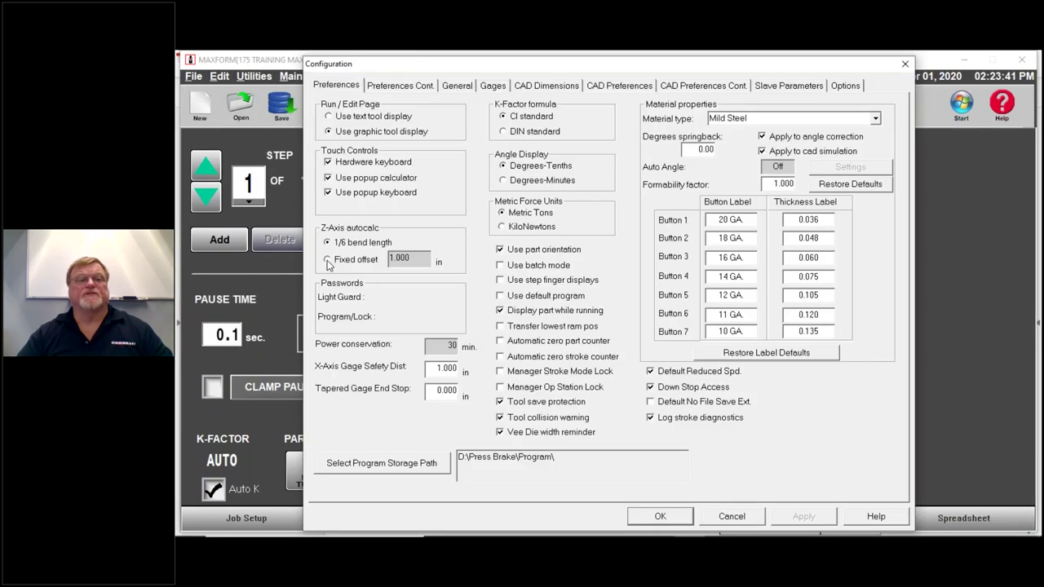
{"action": "left_click", "coordinate": [327, 260]}
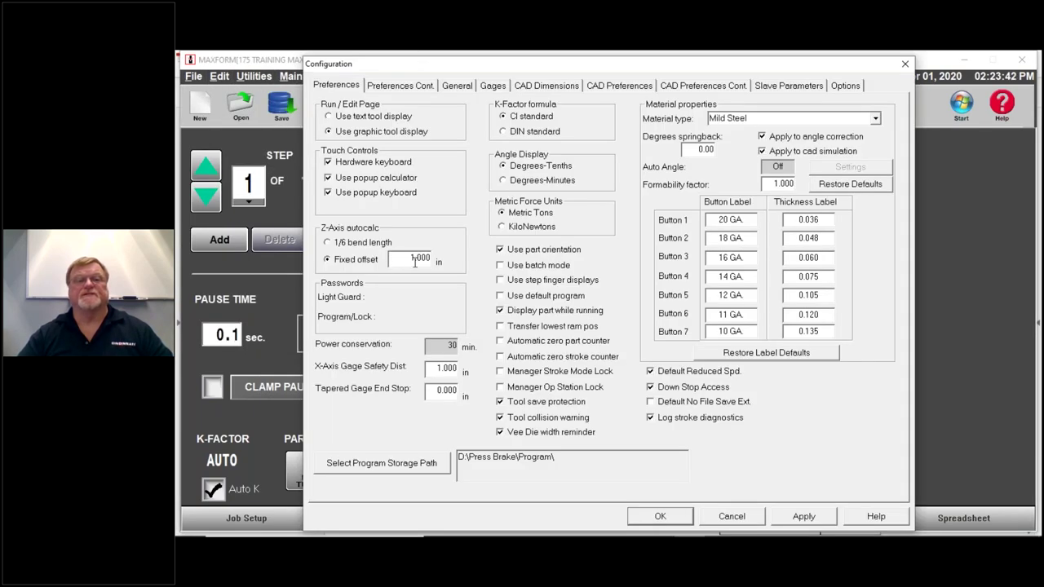
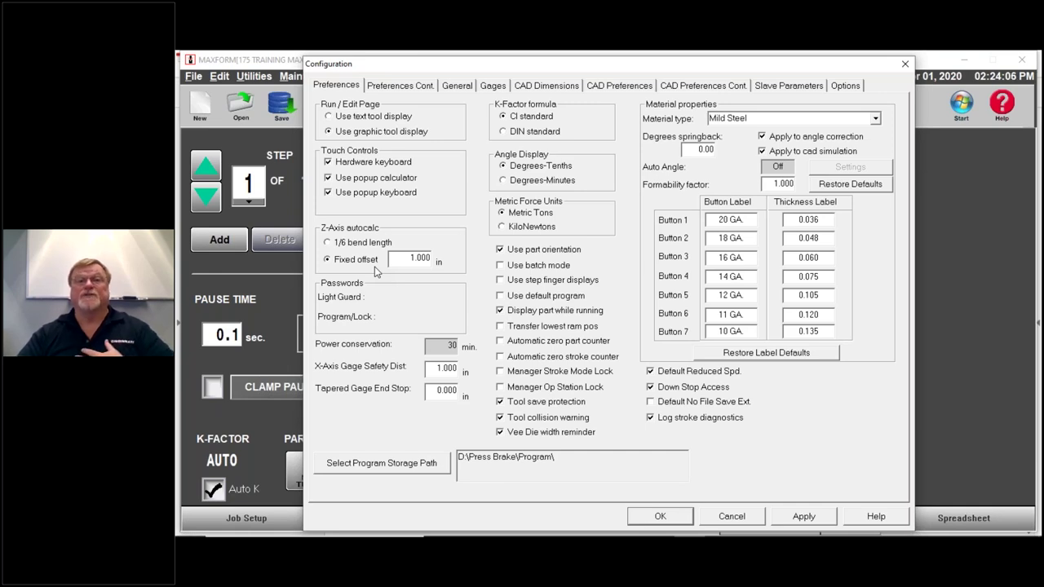
{"action": "left_click", "coordinate": [328, 244]}
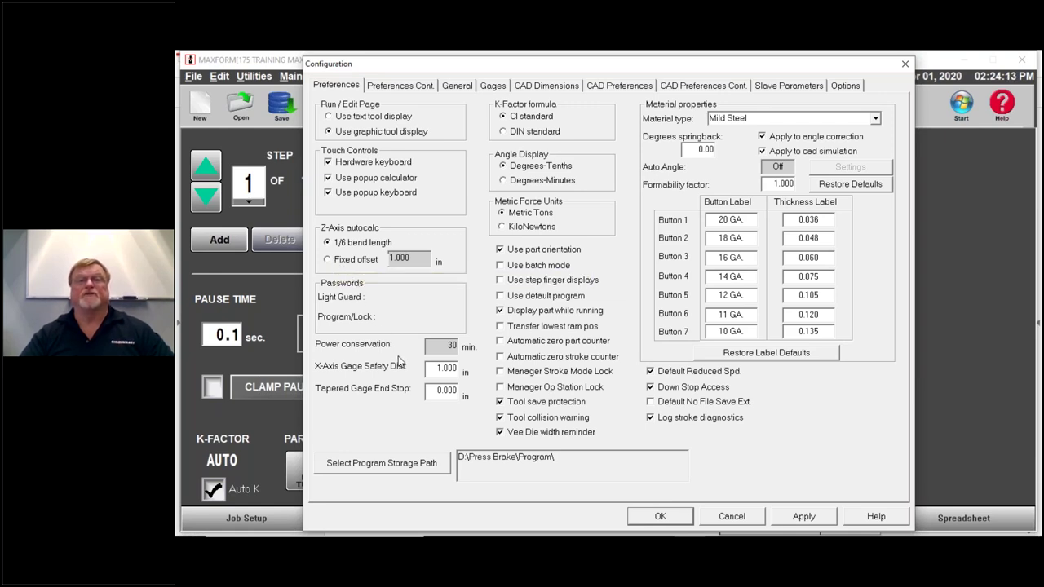
{"action": "left_click", "coordinate": [799, 517]}
{"action": "left_click", "coordinate": [659, 516]}
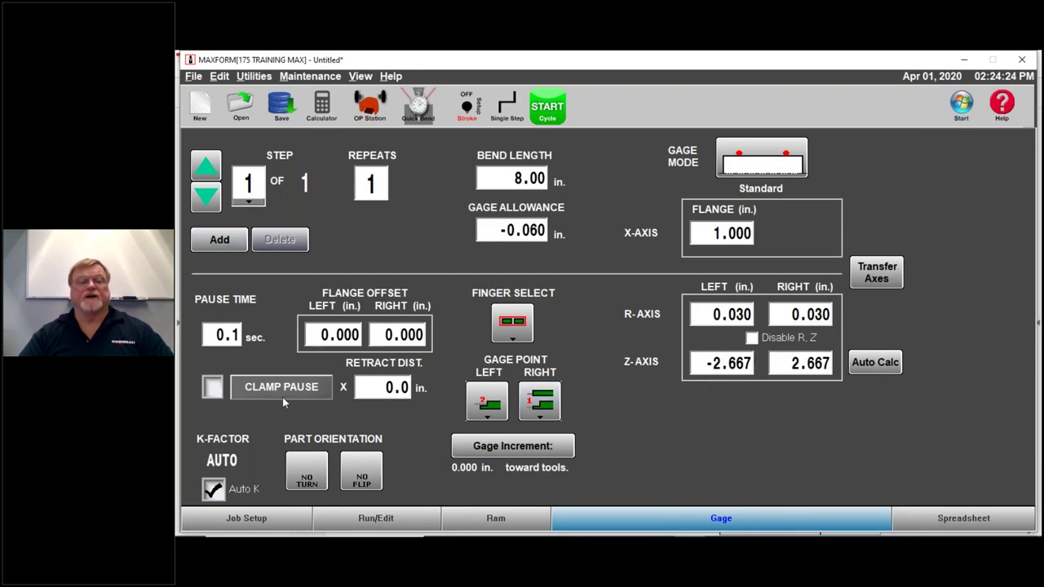
Step: Review the job setup and set step 1's clamp position adjustment to 0 in. in the ram settings
{"action": "left_click", "coordinate": [246, 519]}
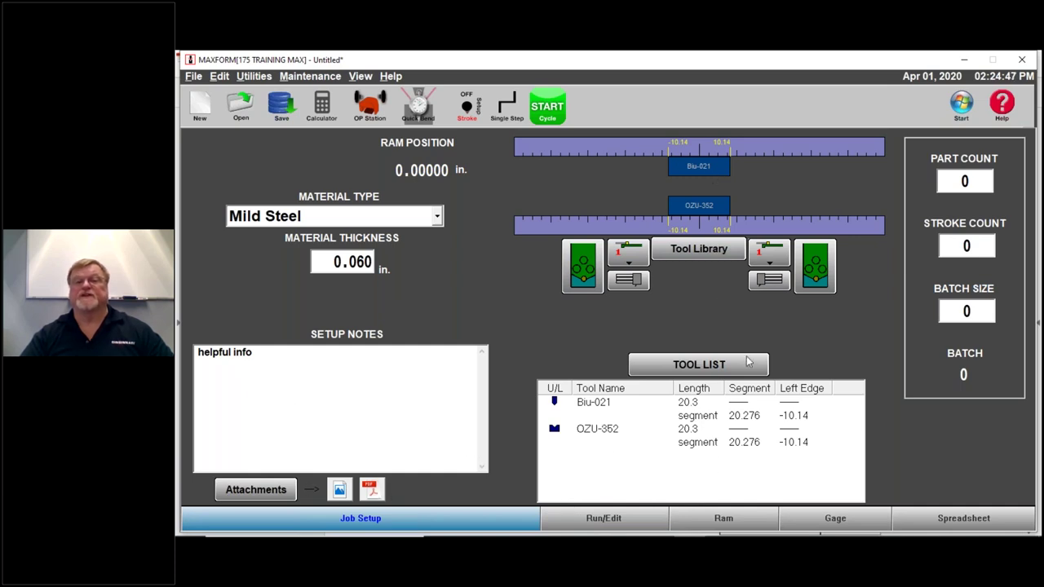
{"action": "left_click", "coordinate": [701, 517]}
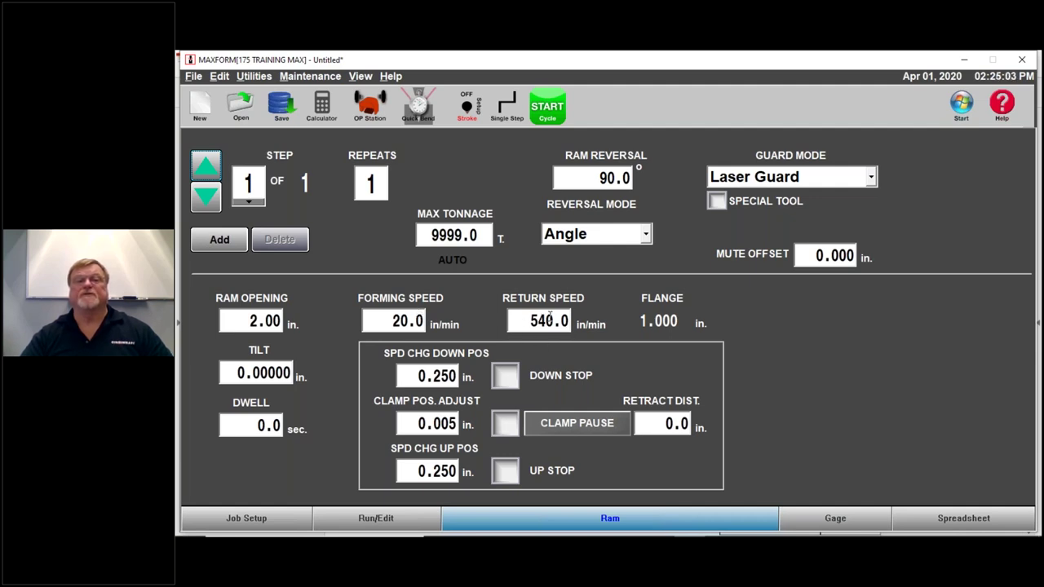
{"action": "left_click", "coordinate": [455, 421]}
{"action": "left_click", "coordinate": [502, 381]}
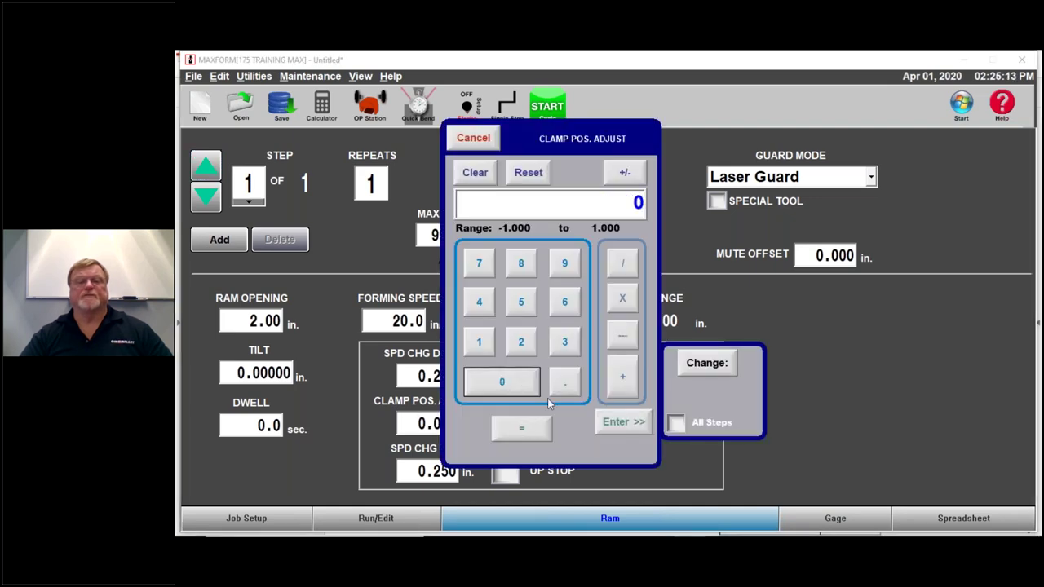
{"action": "left_click", "coordinate": [619, 422]}
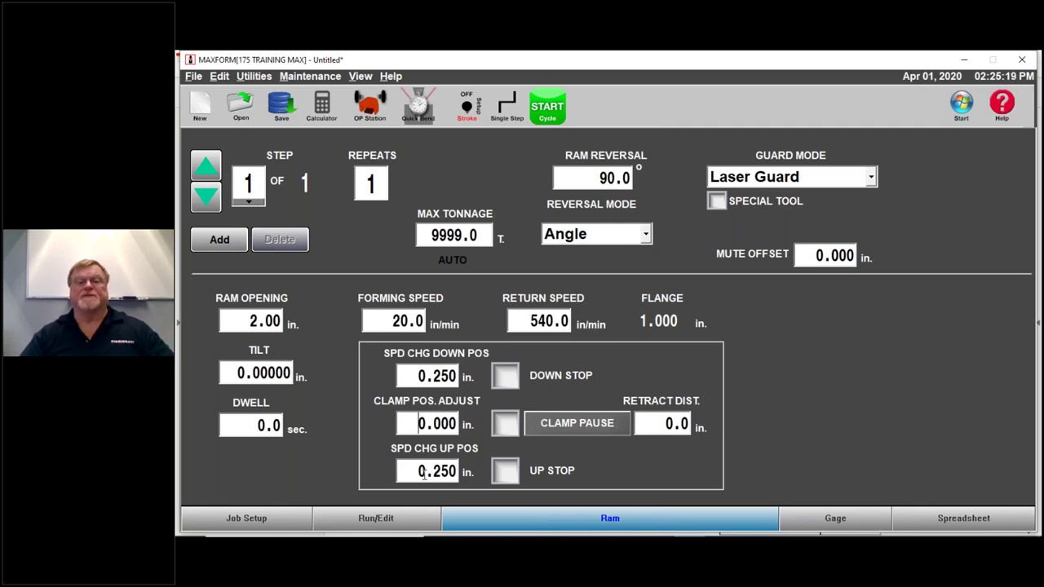
Step: Examine step 1's gage allowance calculation in the gage settings, and close it without changes
{"action": "left_click", "coordinate": [799, 522]}
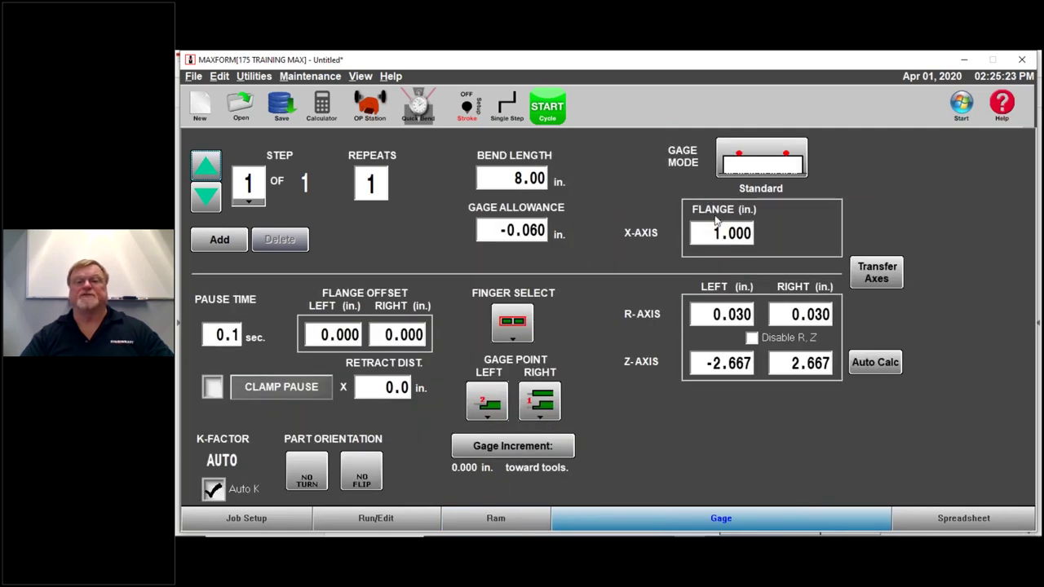
{"action": "left_click", "coordinate": [516, 229]}
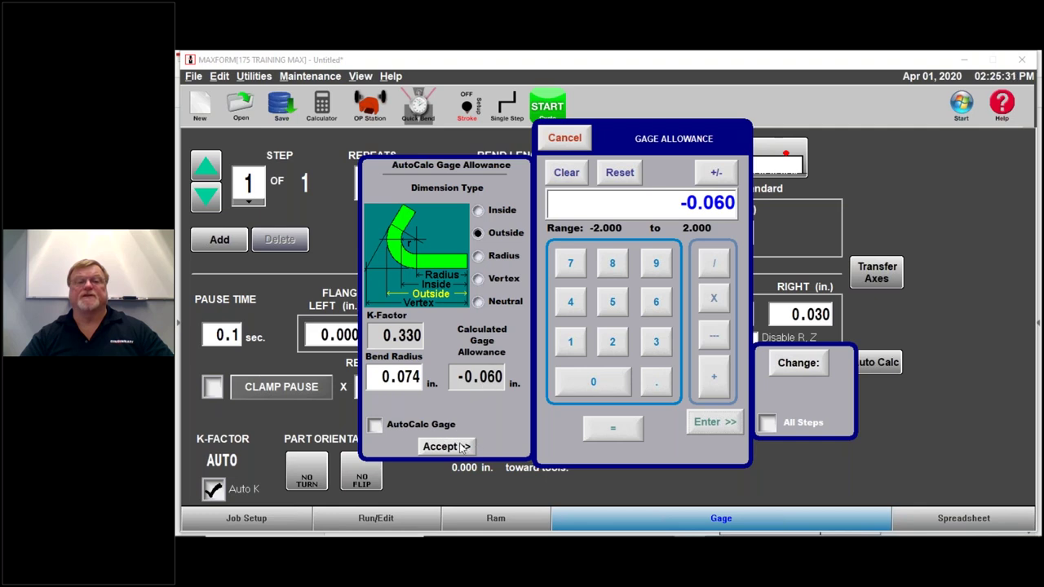
{"action": "left_click", "coordinate": [582, 147]}
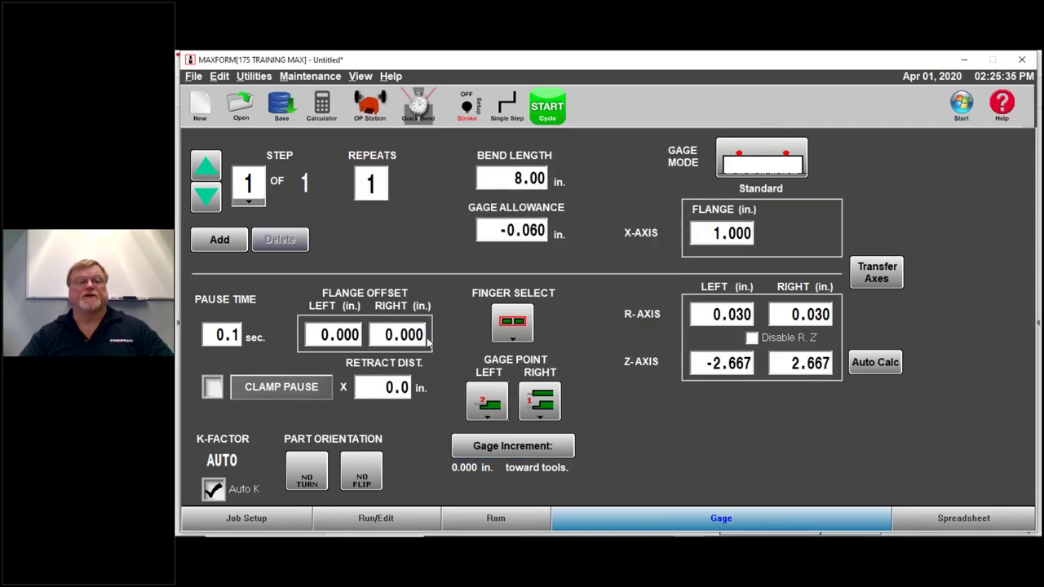
Step: Select gage point 2 for the right finger and reselect it for the left, resetting both R-axis positions to 0.000 in
{"action": "left_click", "coordinate": [552, 408]}
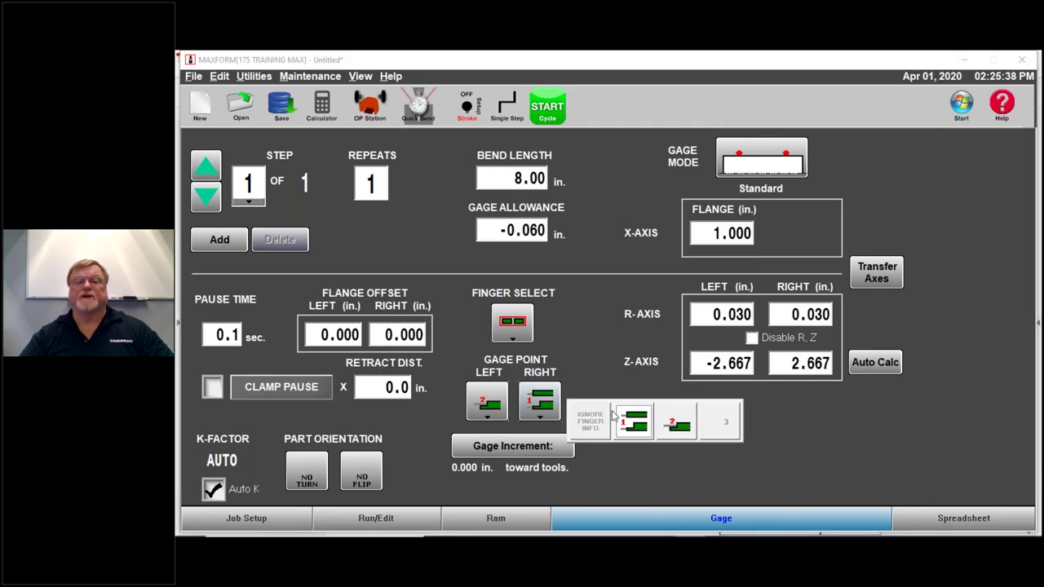
{"action": "left_click", "coordinate": [677, 419]}
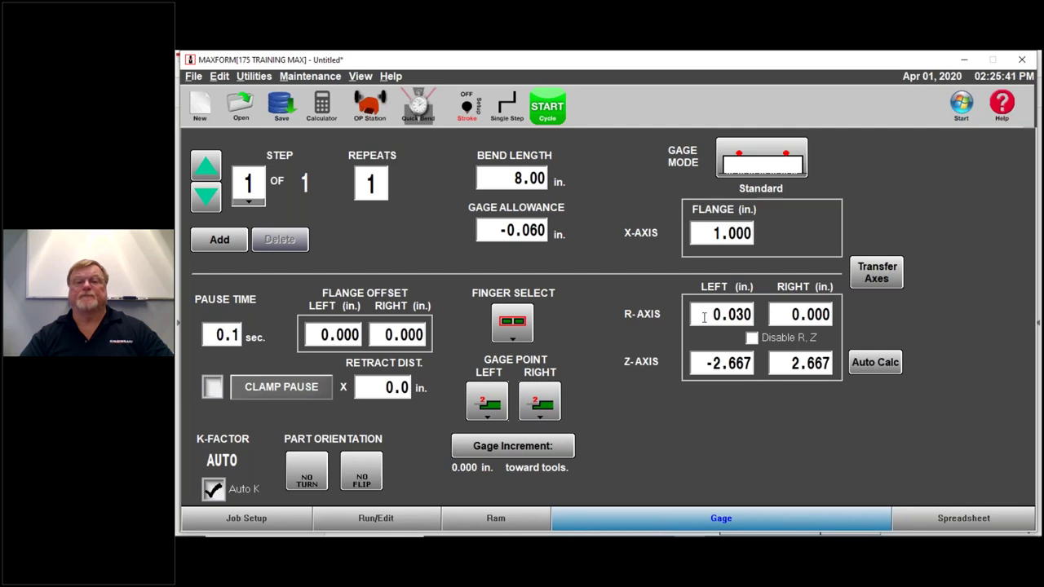
{"action": "left_click", "coordinate": [542, 406]}
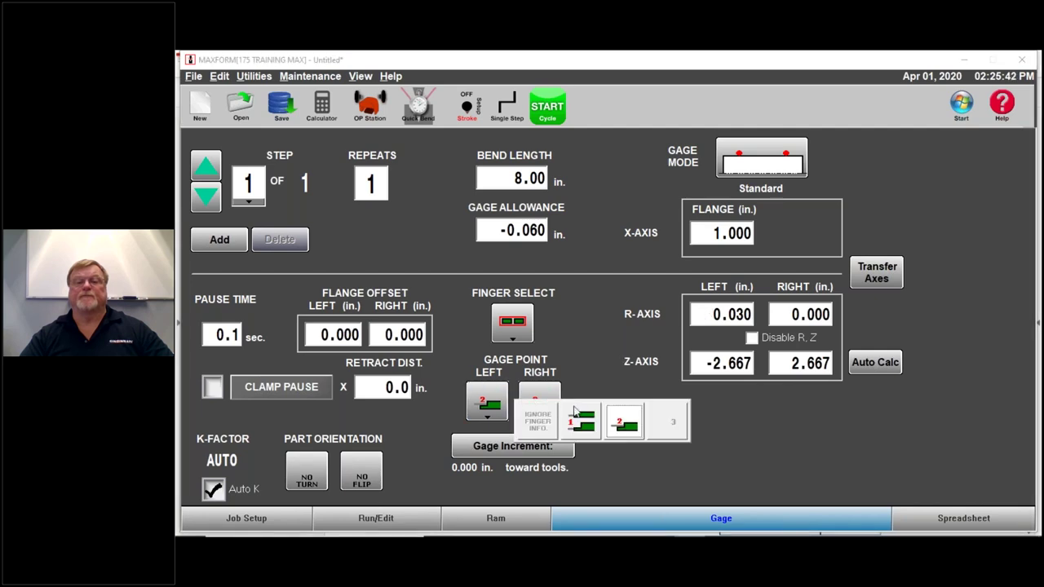
{"action": "left_click", "coordinate": [619, 420]}
{"action": "left_click", "coordinate": [560, 405]}
{"action": "left_click", "coordinate": [579, 420]}
{"action": "left_click", "coordinate": [542, 399]}
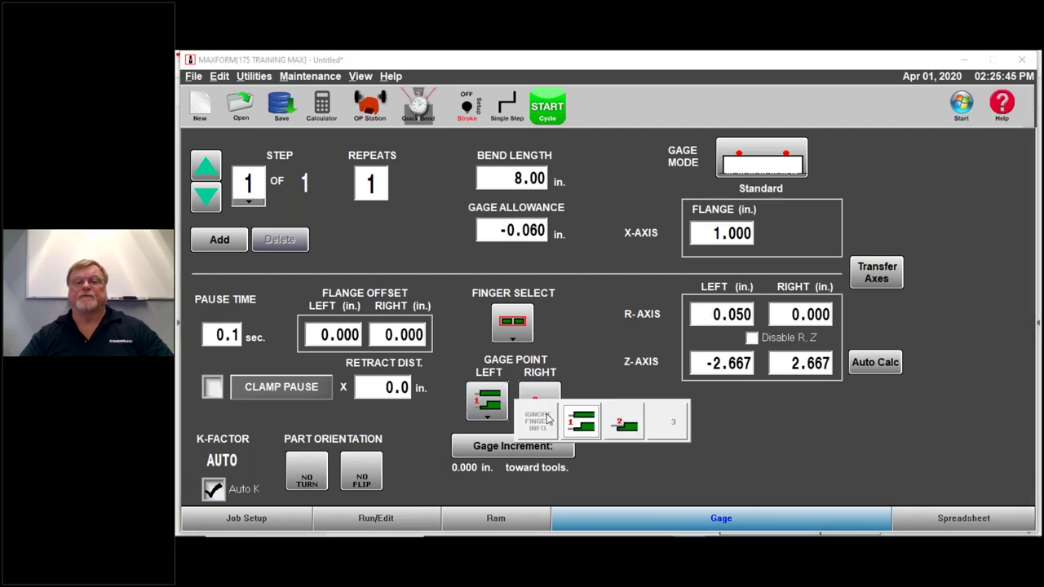
{"action": "left_click", "coordinate": [623, 423]}
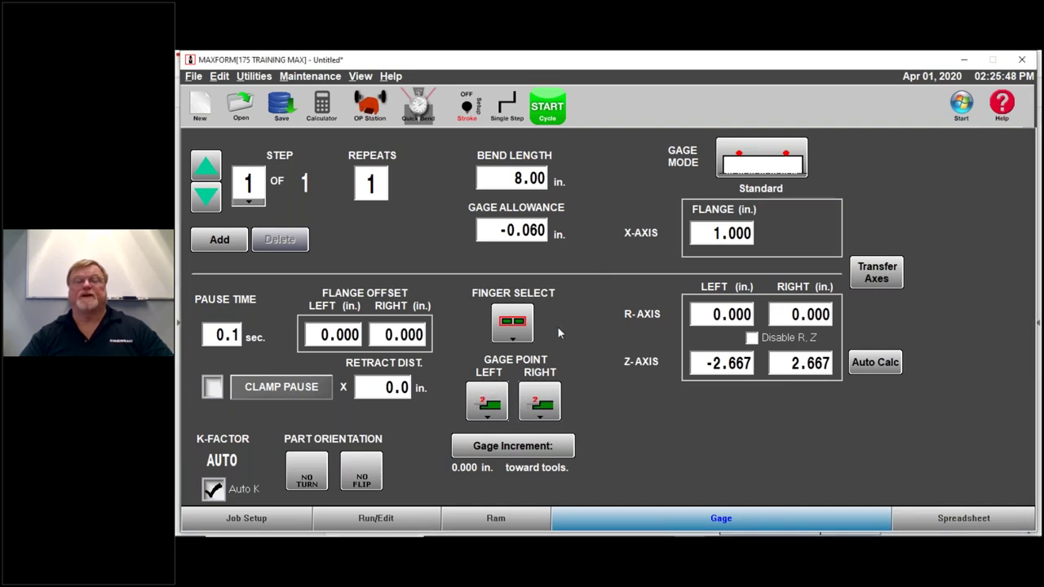
Step: Switch to Acrobat Reader to examine the AF-3 print's flange dimensions and angles, and return to MAXFORM
{"action": "mouse_move", "coordinate": [580, 531]}
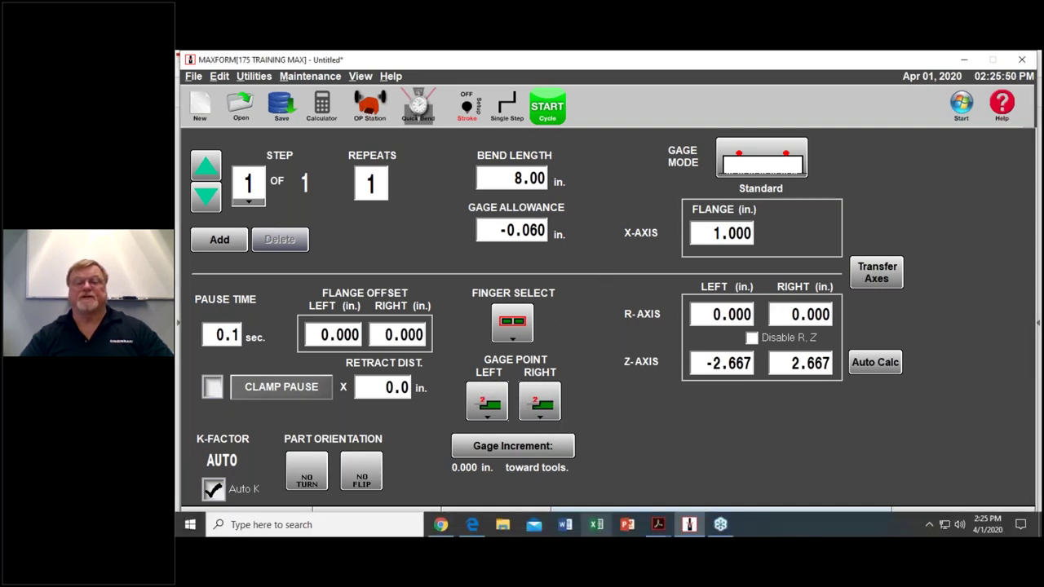
{"action": "left_click", "coordinate": [658, 526]}
{"action": "left_click", "coordinate": [702, 490]}
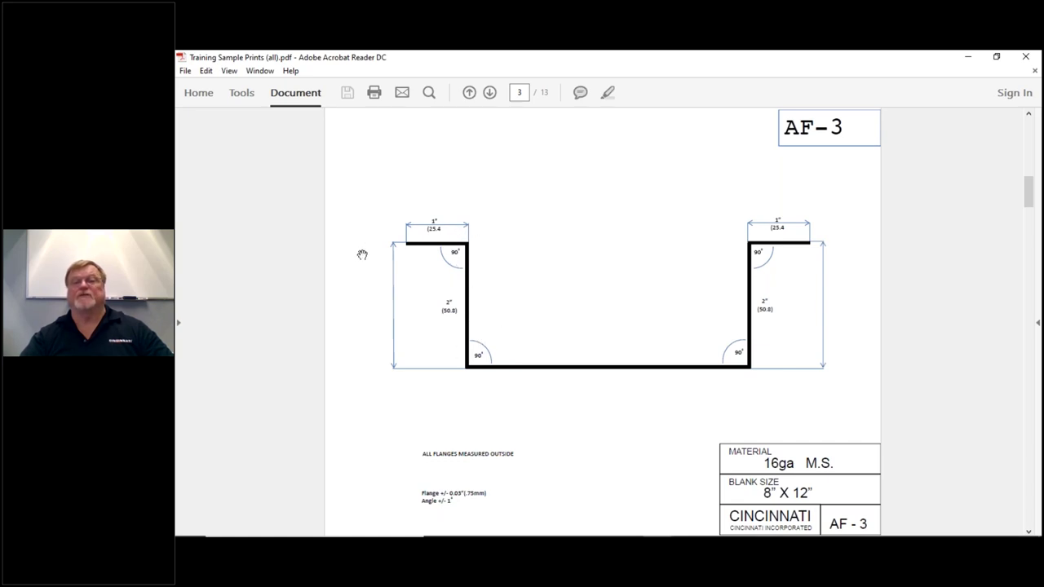
{"action": "mouse_move", "coordinate": [489, 534]}
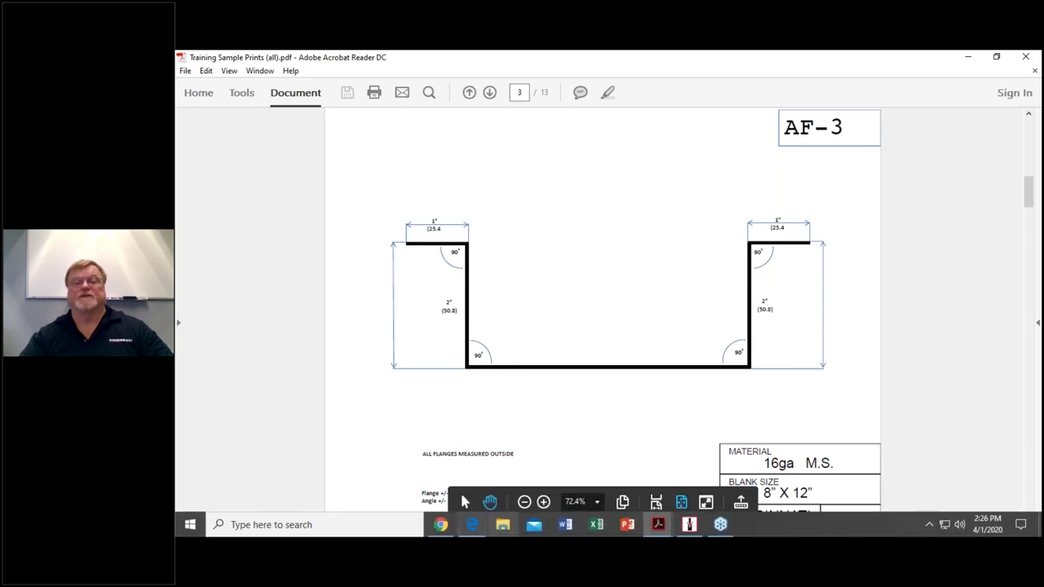
{"action": "left_click", "coordinate": [688, 526]}
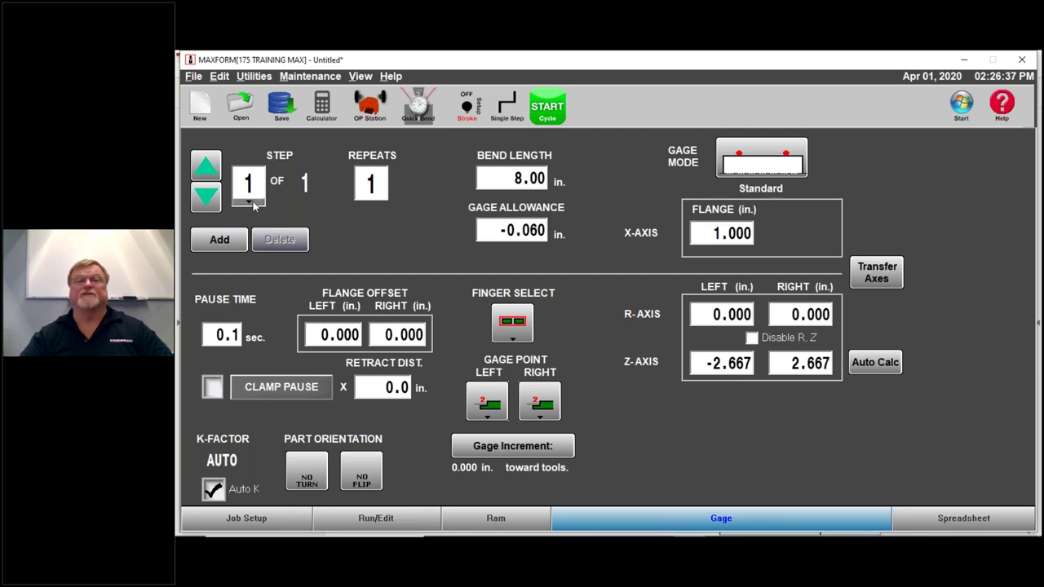
Step: Add a second bend step to the program and set its X-axis flange dimension to 2 in
{"action": "left_click", "coordinate": [208, 242]}
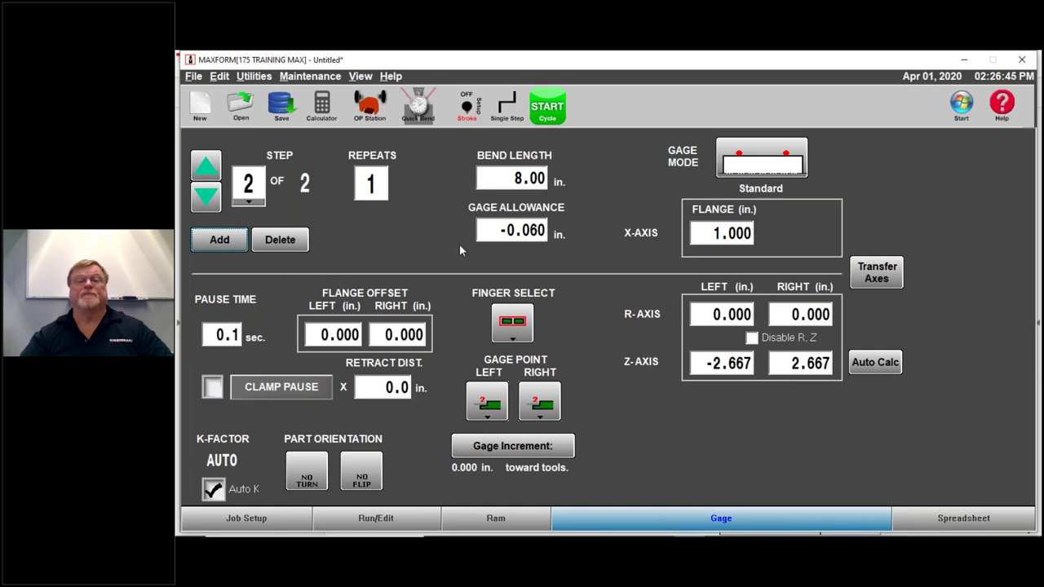
{"action": "left_click", "coordinate": [715, 236]}
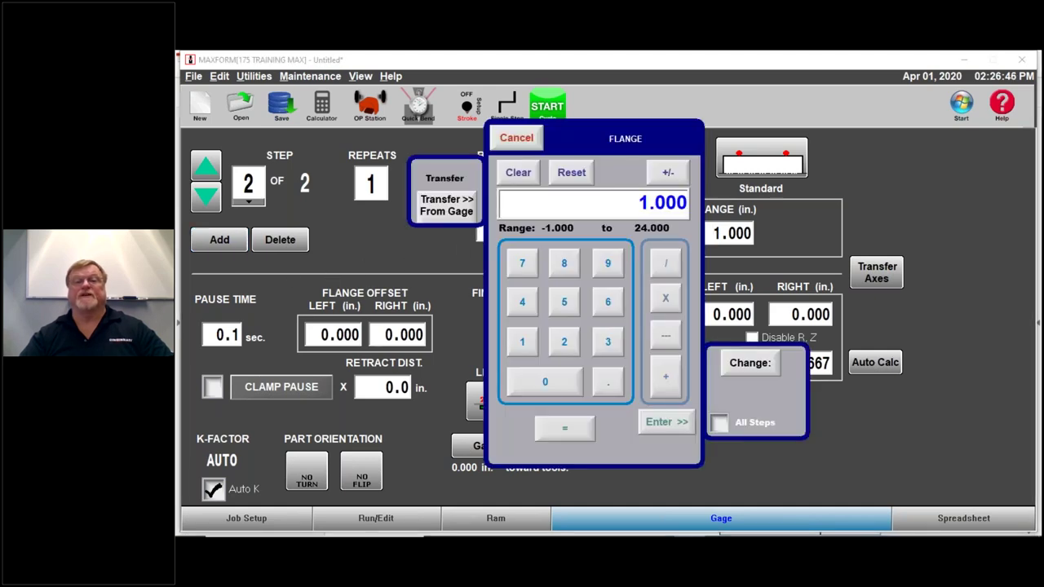
{"action": "left_click", "coordinate": [565, 341]}
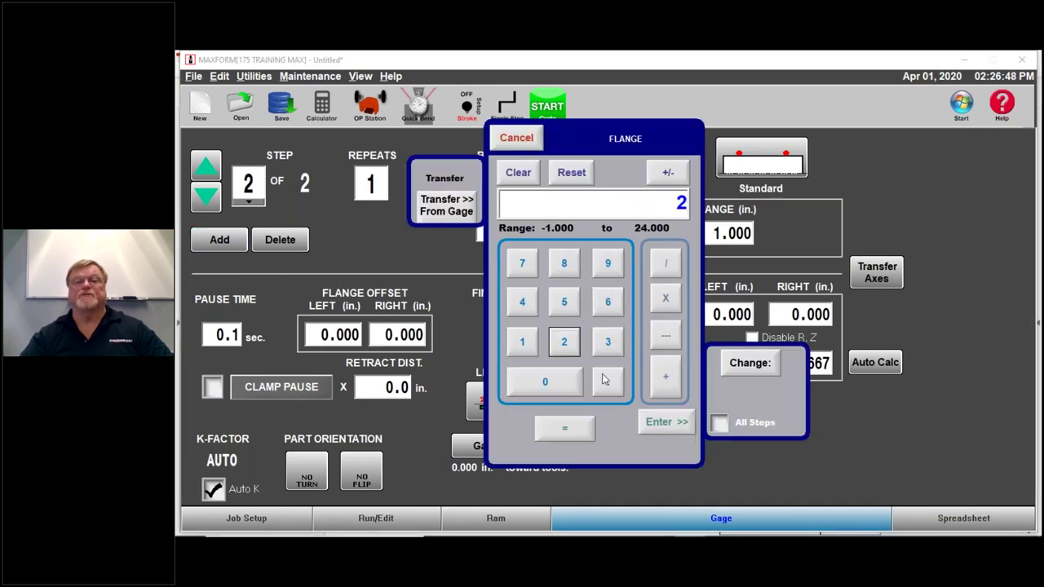
{"action": "left_click", "coordinate": [655, 422]}
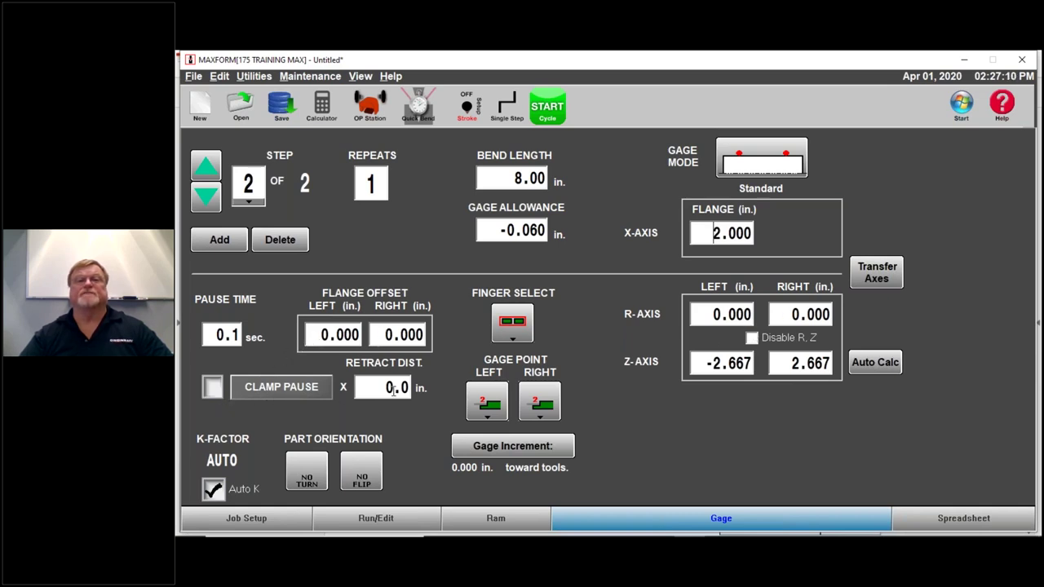
Step: Enable the gage retract for step 2, set it to Clamp Stop, and set the retract distance to 1.0 in
{"action": "left_click", "coordinate": [213, 388]}
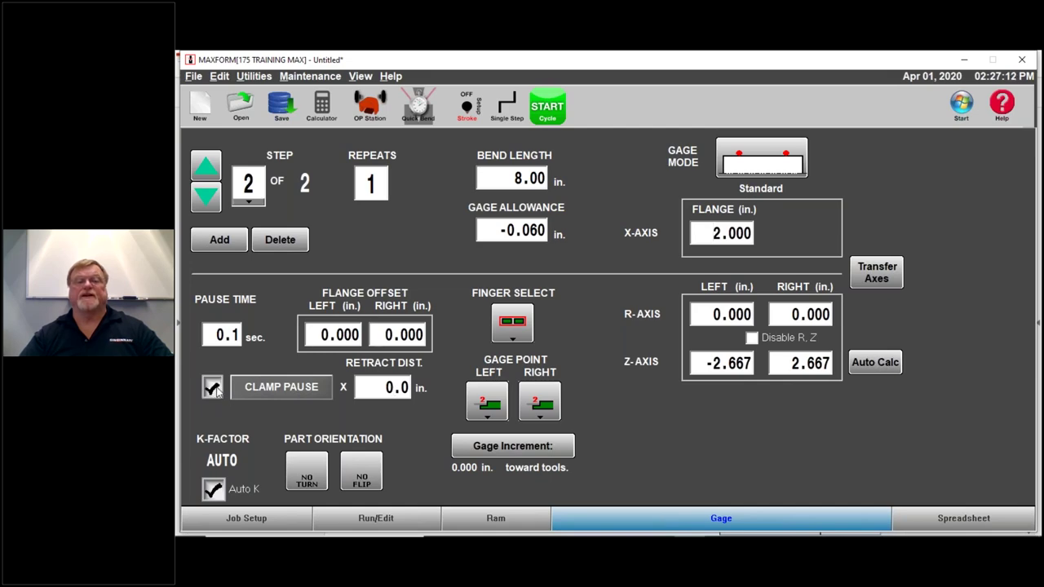
{"action": "left_click", "coordinate": [658, 524]}
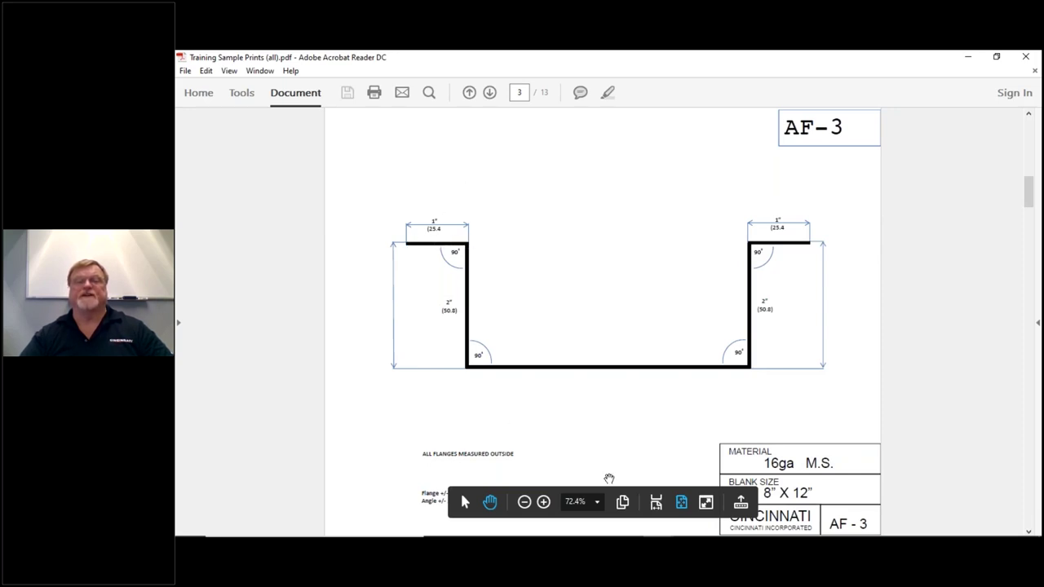
{"action": "left_click", "coordinate": [688, 526]}
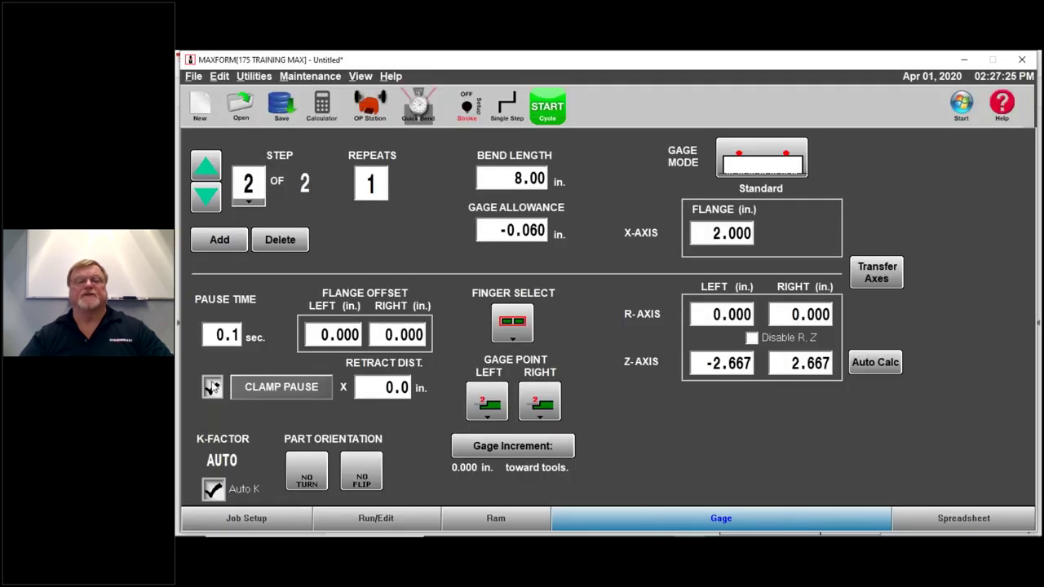
{"action": "left_click", "coordinate": [262, 392]}
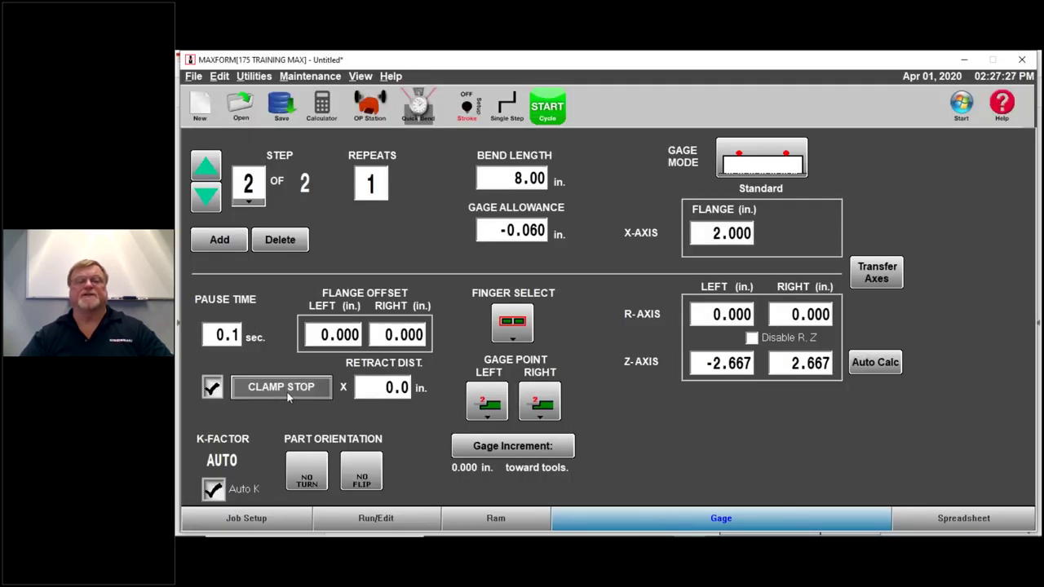
{"action": "left_click", "coordinate": [378, 400]}
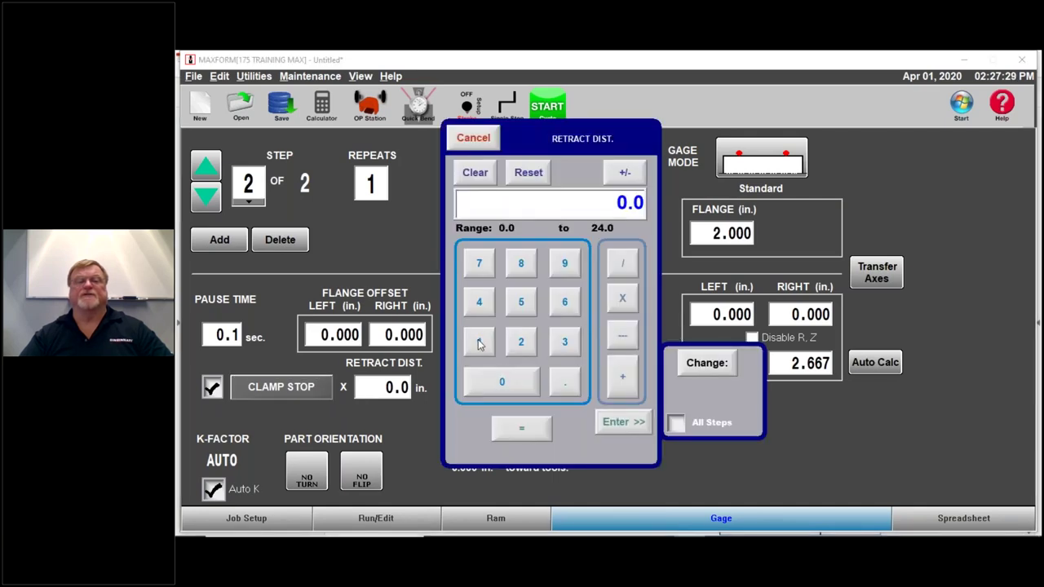
{"action": "type", "text": "1"}
{"action": "left_click", "coordinate": [612, 423]}
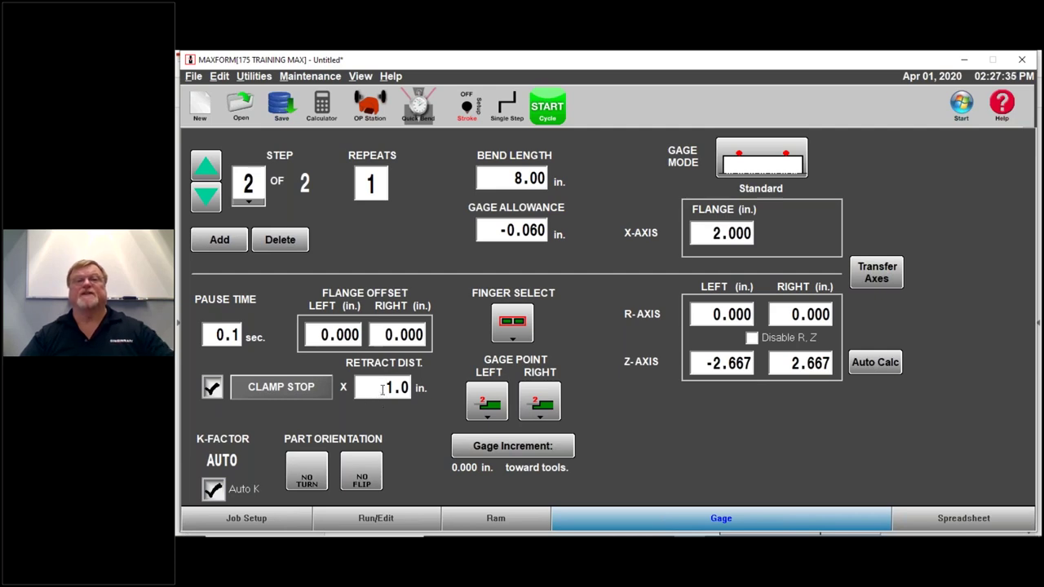
Step: Select gage point 1 for both the left and right fingers in step 2
{"action": "left_click", "coordinate": [488, 400]}
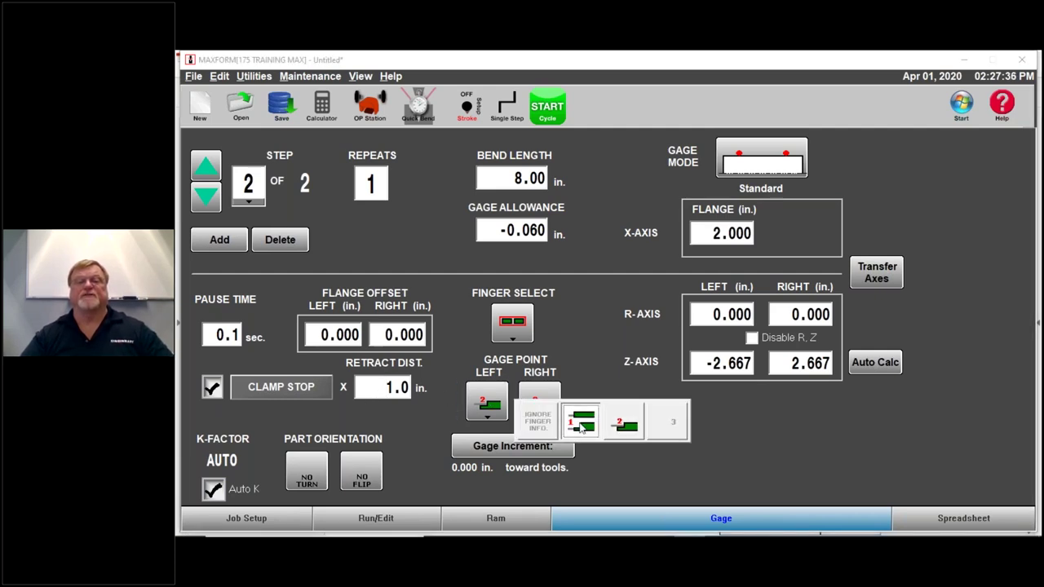
{"action": "left_click", "coordinate": [583, 421]}
{"action": "left_click", "coordinate": [635, 422]}
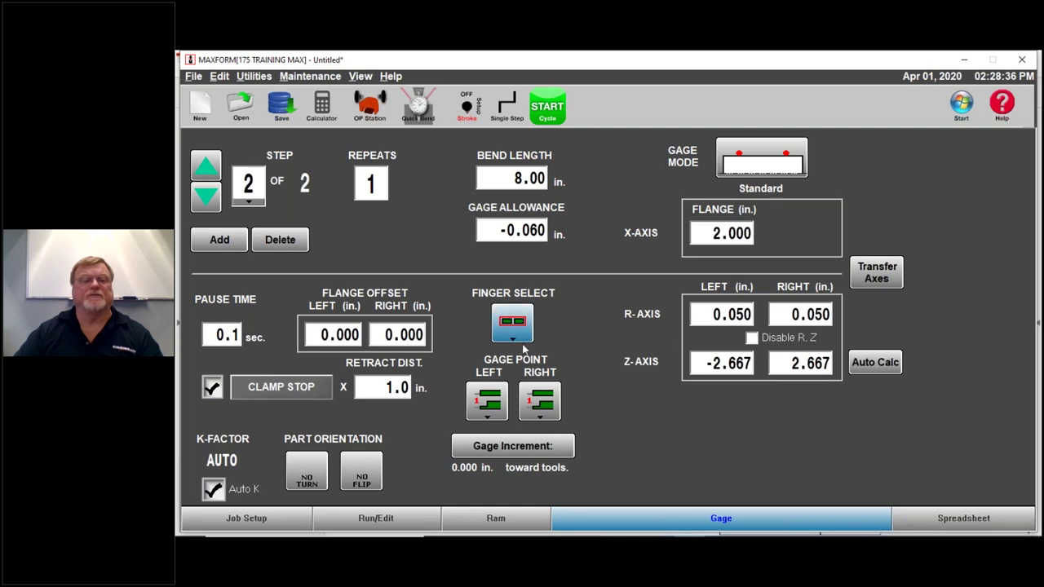
Step: Examine the lower tool OZU-352's die opening in the job's tool layout, and close the layout
{"action": "left_click", "coordinate": [295, 517]}
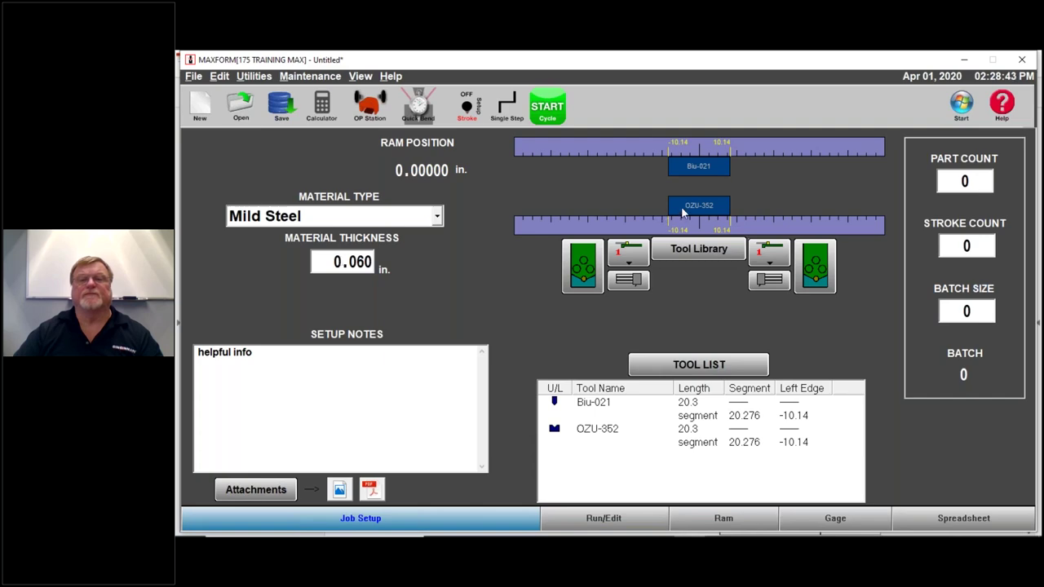
{"action": "left_click", "coordinate": [694, 244]}
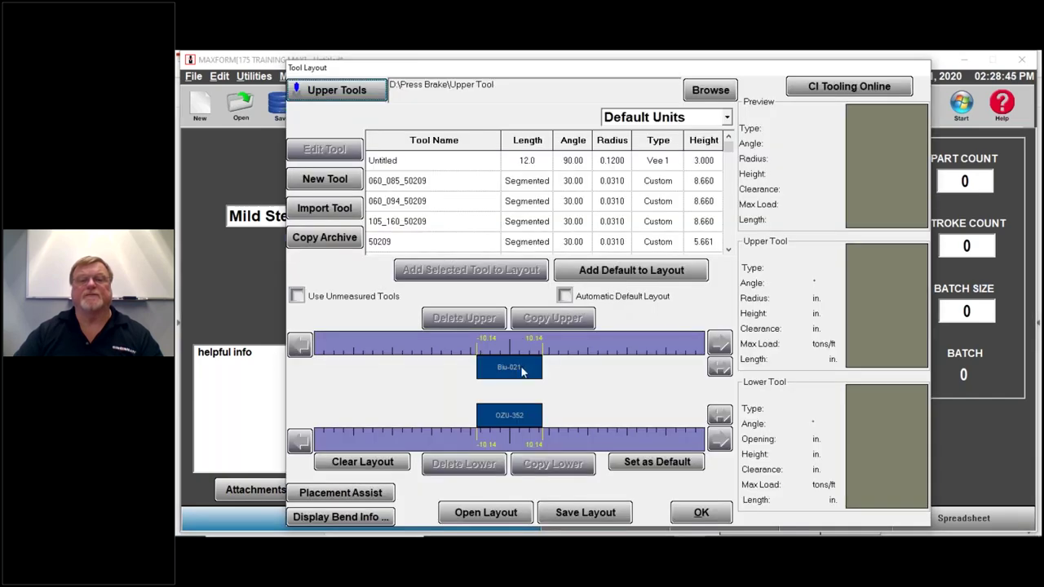
{"action": "left_click", "coordinate": [525, 422]}
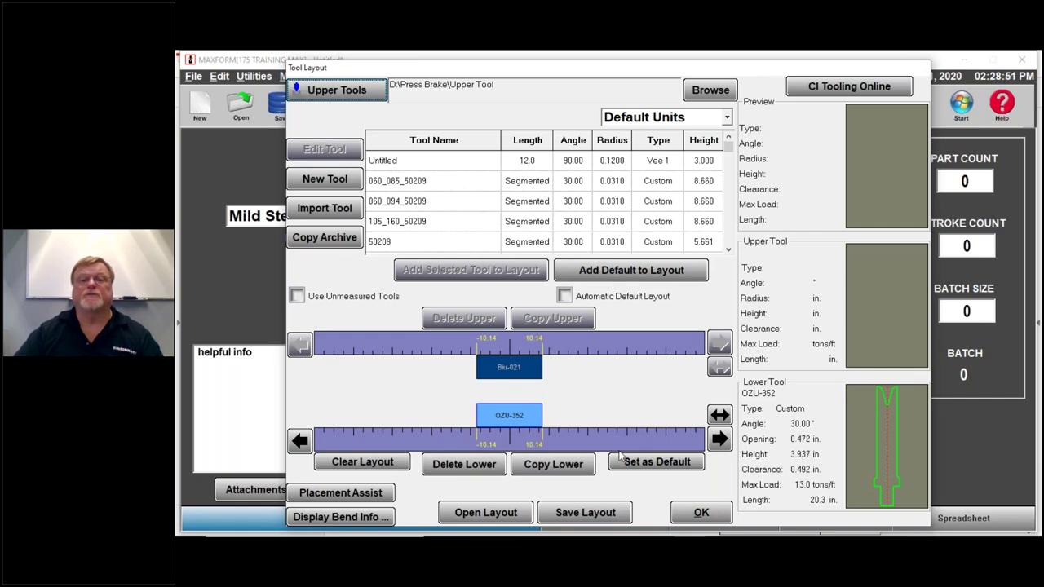
{"action": "left_click", "coordinate": [683, 516]}
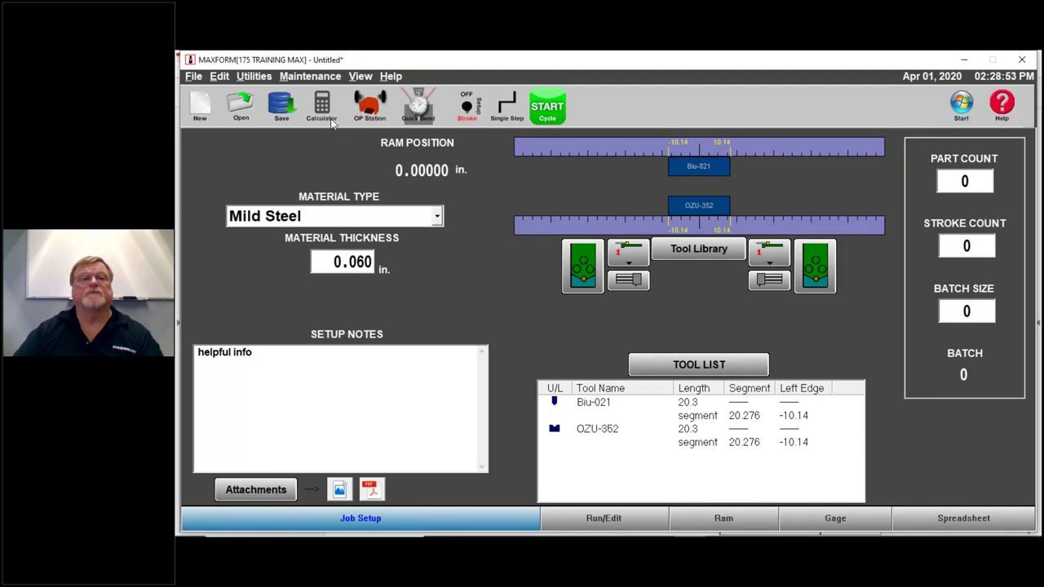
Step: Multiply the die opening of .472 by .156 in the calculator, and close it
{"action": "left_click", "coordinate": [330, 118]}
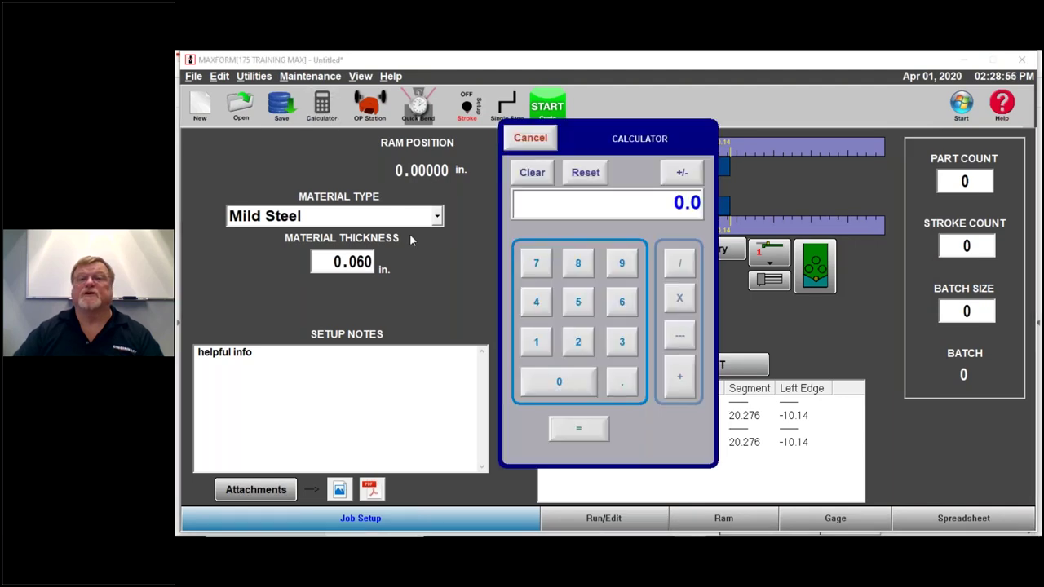
{"action": "left_click", "coordinate": [624, 381]}
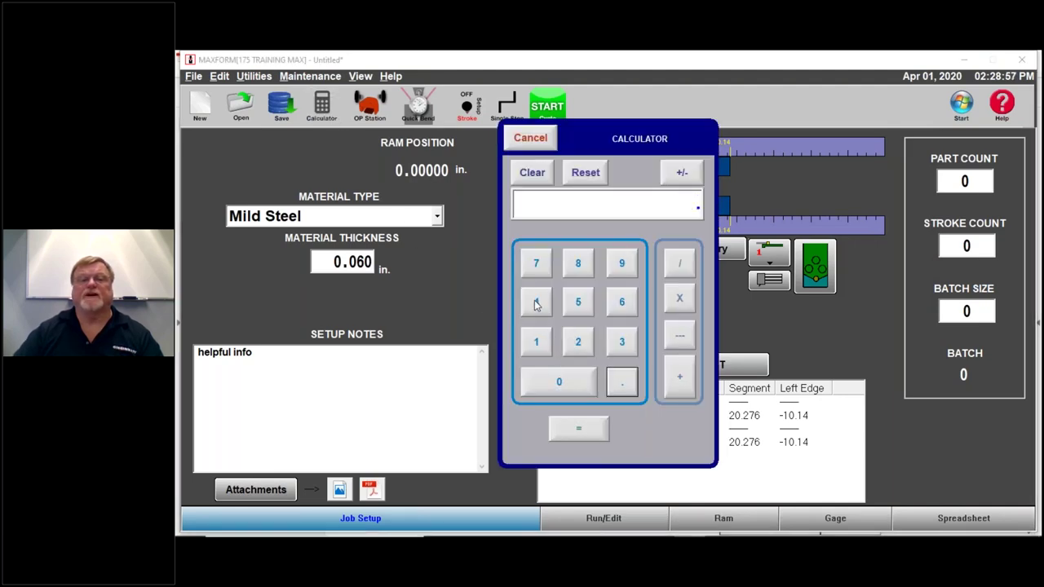
{"action": "left_click", "coordinate": [535, 301]}
{"action": "left_click", "coordinate": [535, 262]}
{"action": "left_click", "coordinate": [578, 345]}
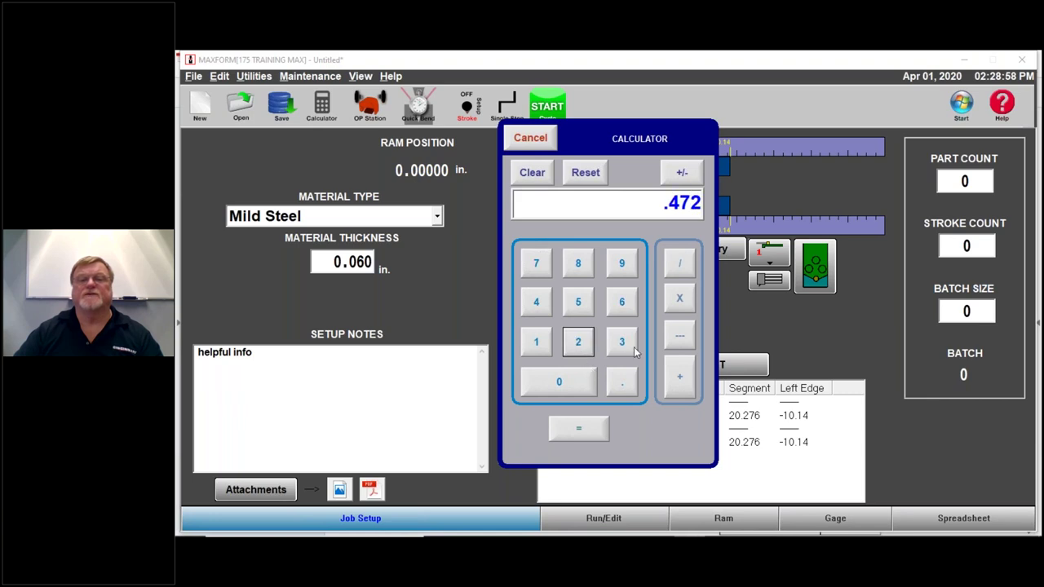
{"action": "left_click", "coordinate": [679, 305]}
{"action": "left_click", "coordinate": [628, 379]}
{"action": "left_click", "coordinate": [536, 342]}
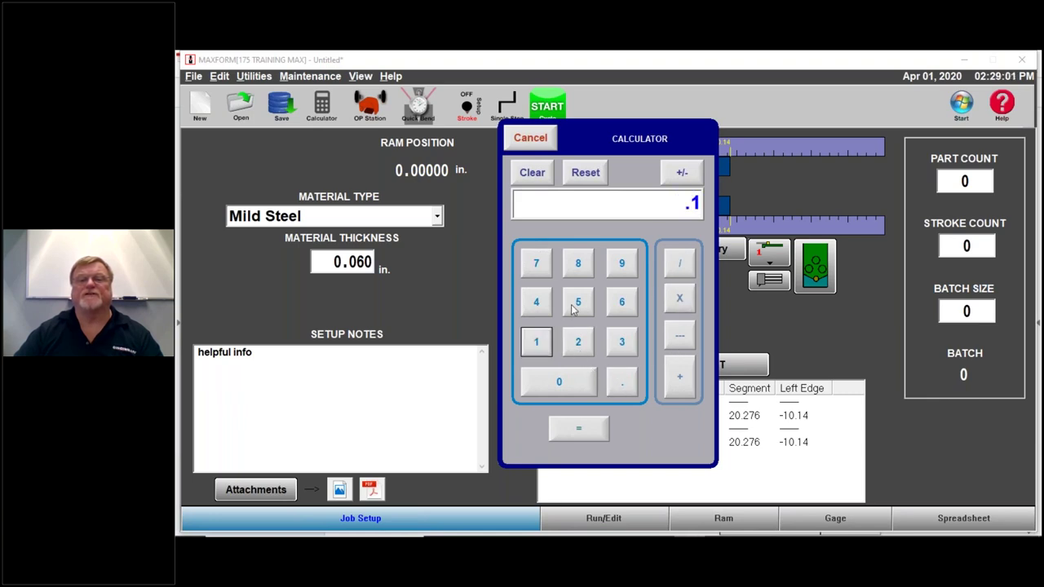
{"action": "left_click", "coordinate": [578, 301]}
{"action": "left_click", "coordinate": [621, 301]}
{"action": "left_click", "coordinate": [572, 428]}
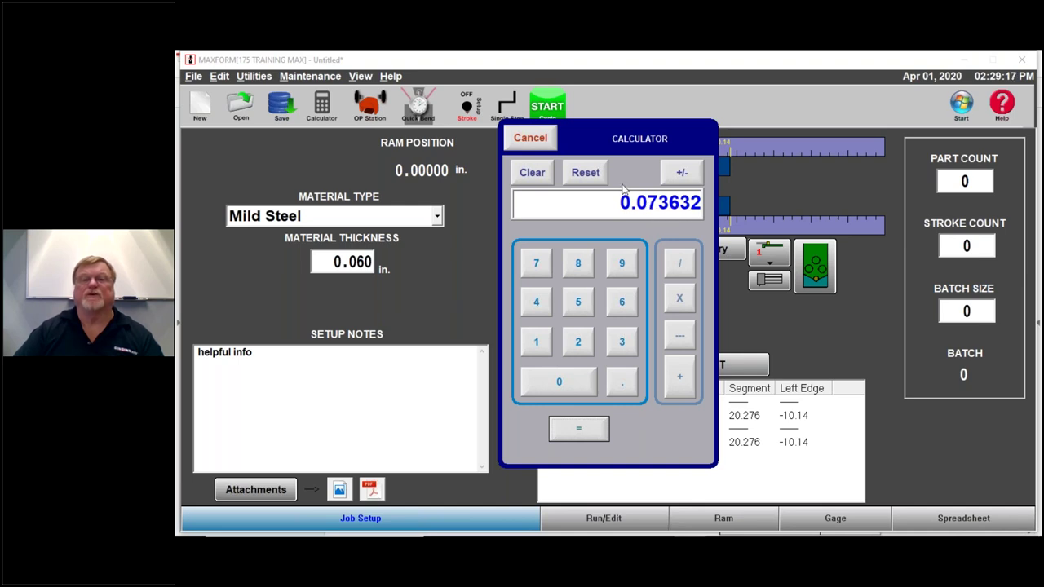
{"action": "left_click", "coordinate": [530, 138]}
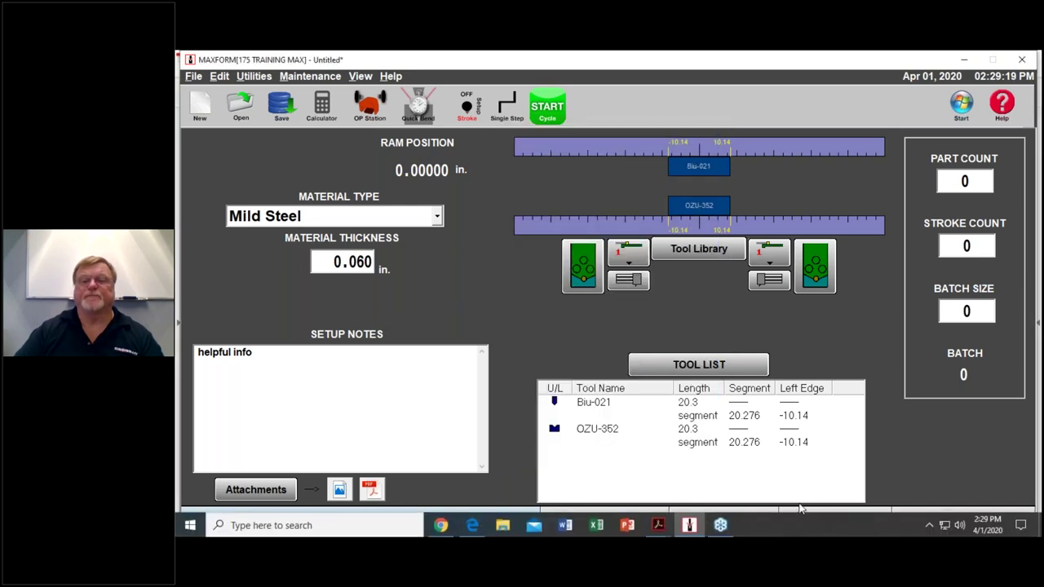
Step: Set both R-axis positions to -0.074 in. in step 2's gage settings
{"action": "left_click", "coordinate": [797, 512]}
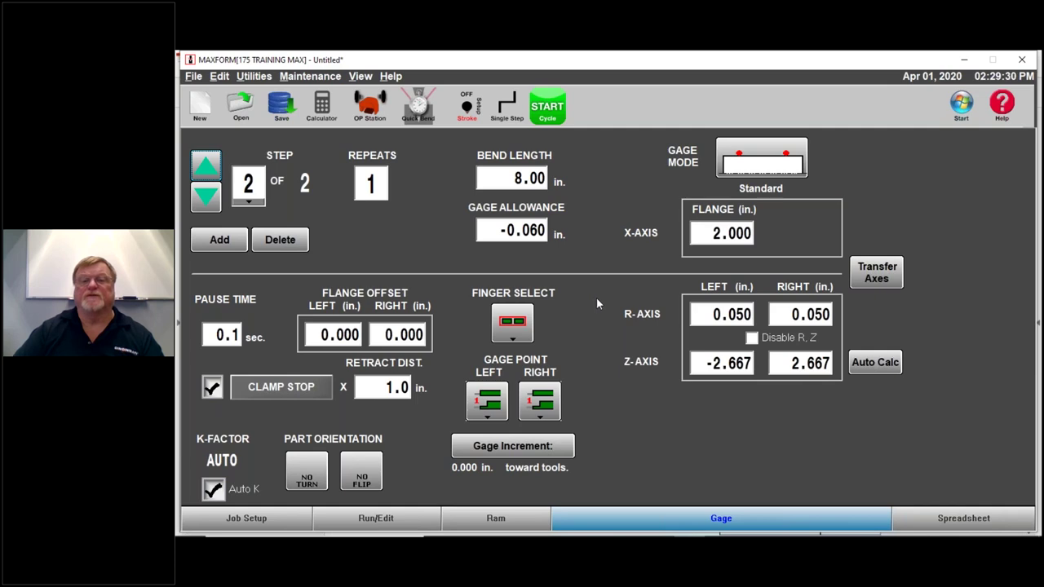
{"action": "left_click", "coordinate": [714, 313]}
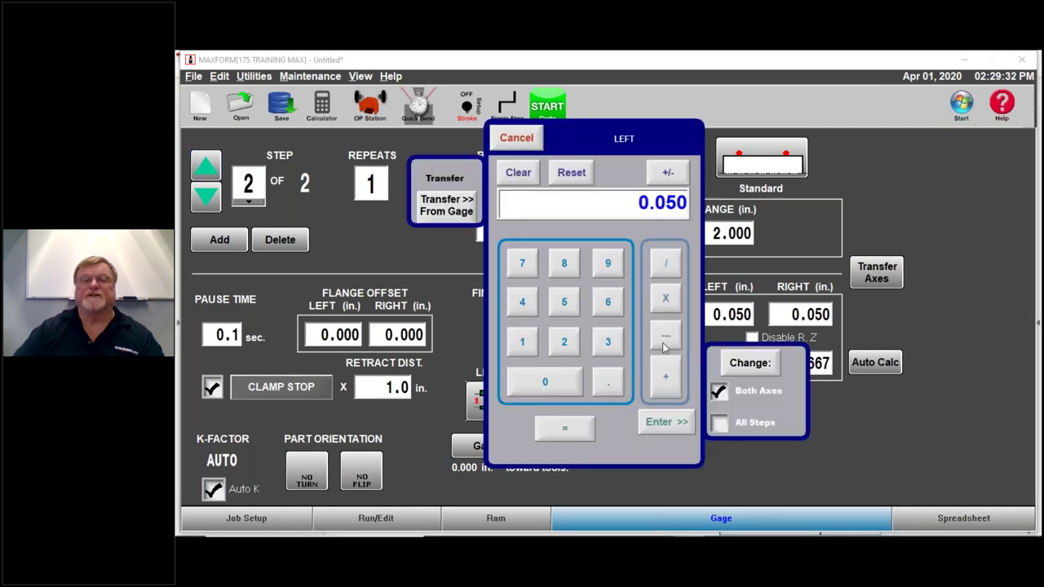
{"action": "left_click", "coordinate": [608, 384]}
{"action": "left_click", "coordinate": [544, 382]}
{"action": "left_click", "coordinate": [522, 264]}
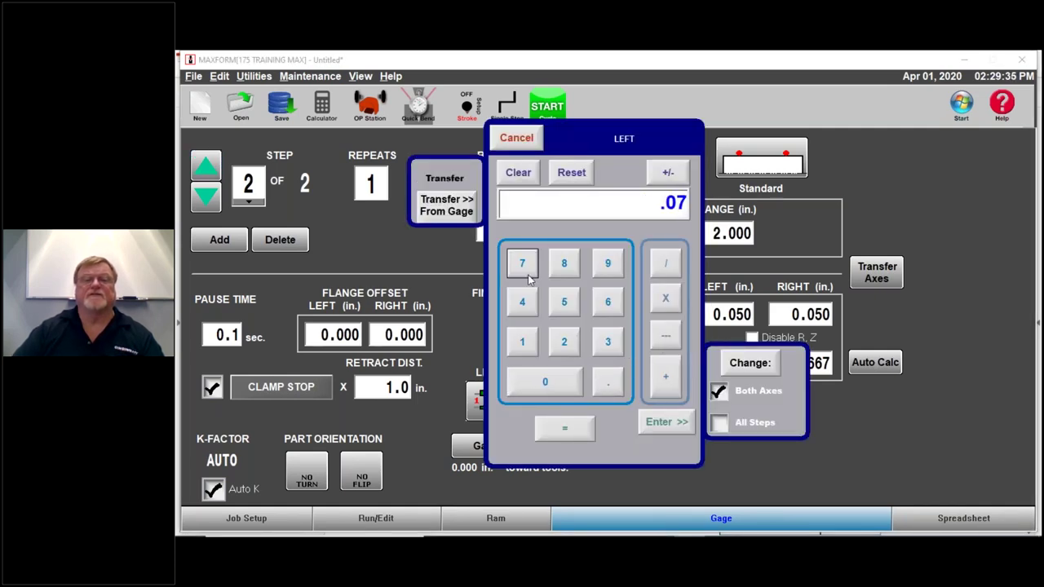
{"action": "left_click", "coordinate": [522, 302]}
{"action": "left_click", "coordinate": [668, 172]}
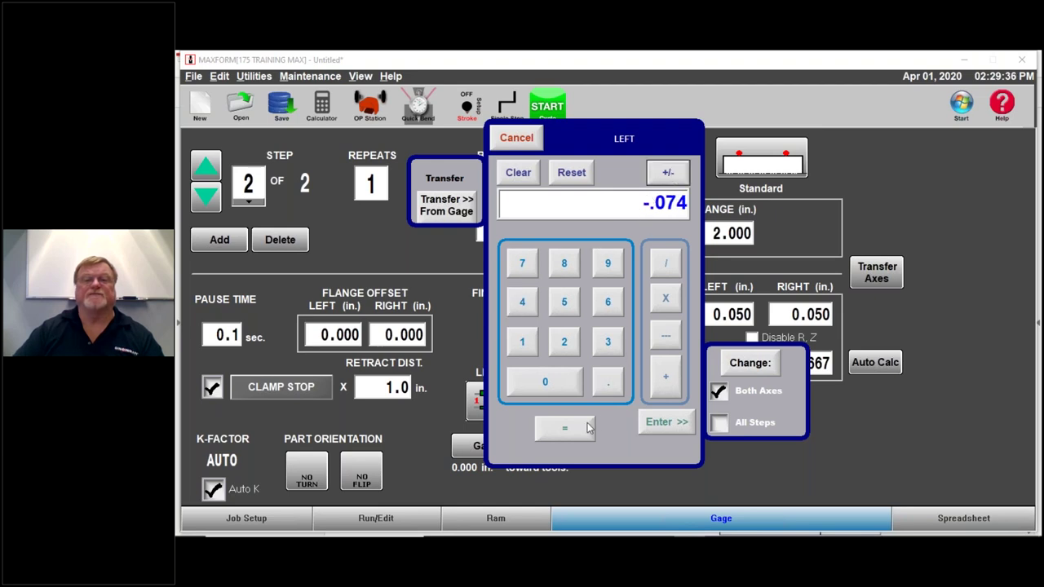
{"action": "left_click", "coordinate": [660, 422]}
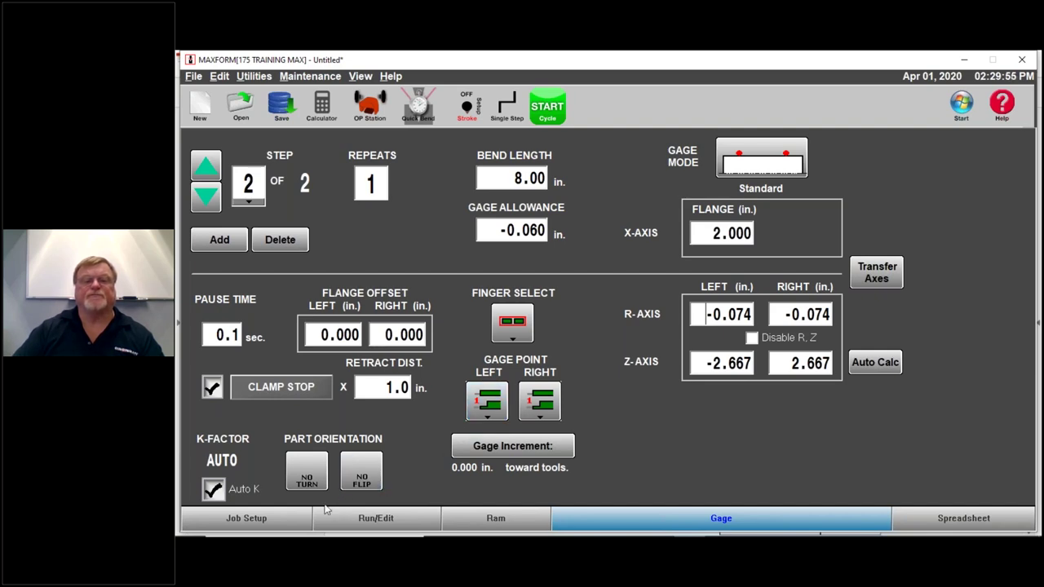
Step: Examine the 5 Axis Step Finger's dimensions in the Gage Finger Library, and close the library
{"action": "left_click", "coordinate": [301, 520]}
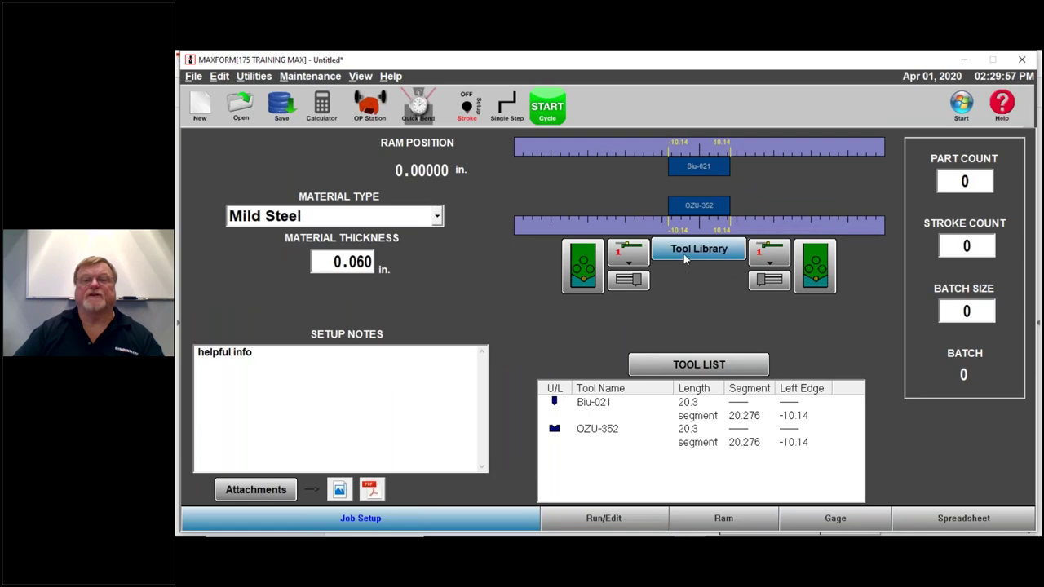
{"action": "left_click", "coordinate": [583, 274]}
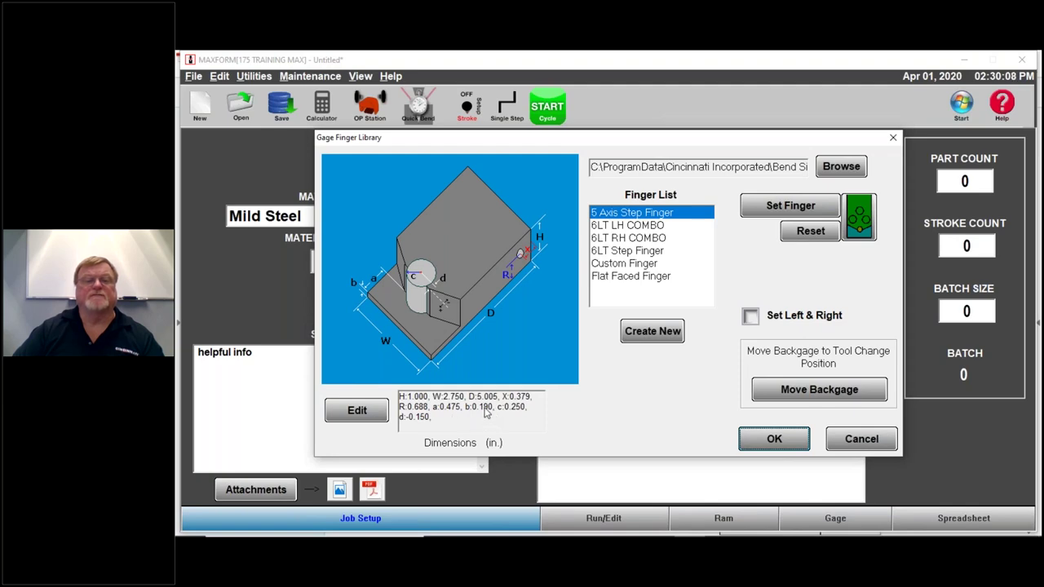
{"action": "left_click", "coordinate": [776, 439]}
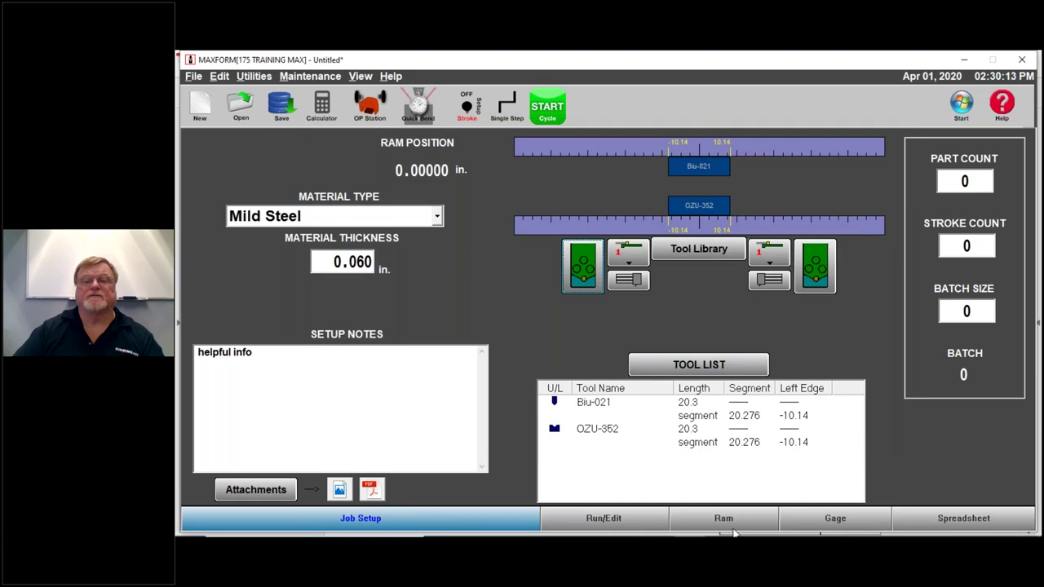
Step: Subtract .190 from step 2's left R-axis position, setting both R axes to -0.264 in
{"action": "left_click", "coordinate": [797, 520]}
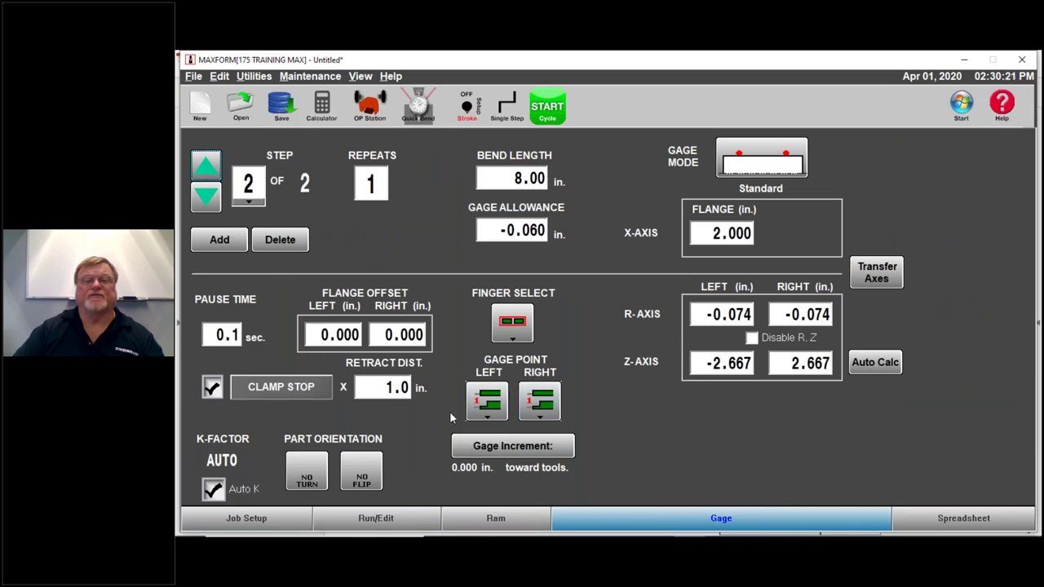
{"action": "left_click", "coordinate": [706, 313]}
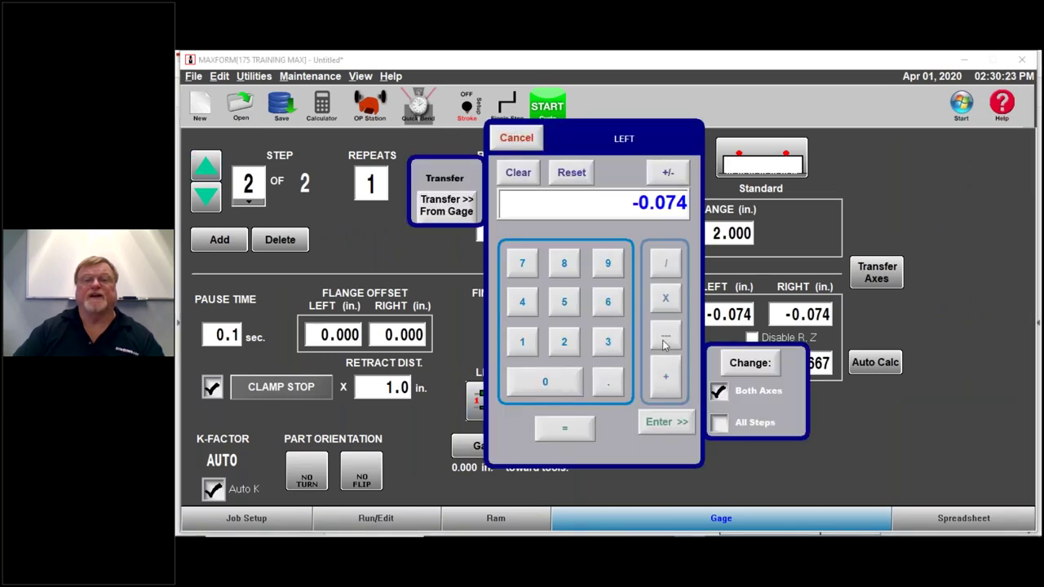
{"action": "left_click", "coordinate": [608, 382]}
{"action": "left_click", "coordinate": [522, 340]}
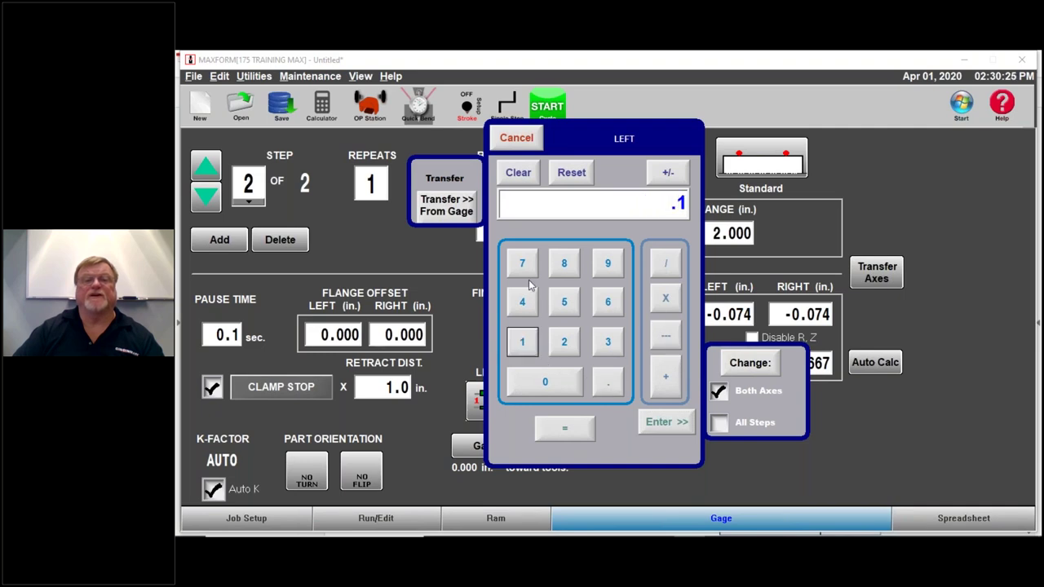
{"action": "left_click", "coordinate": [604, 270]}
{"action": "left_click", "coordinate": [564, 378]}
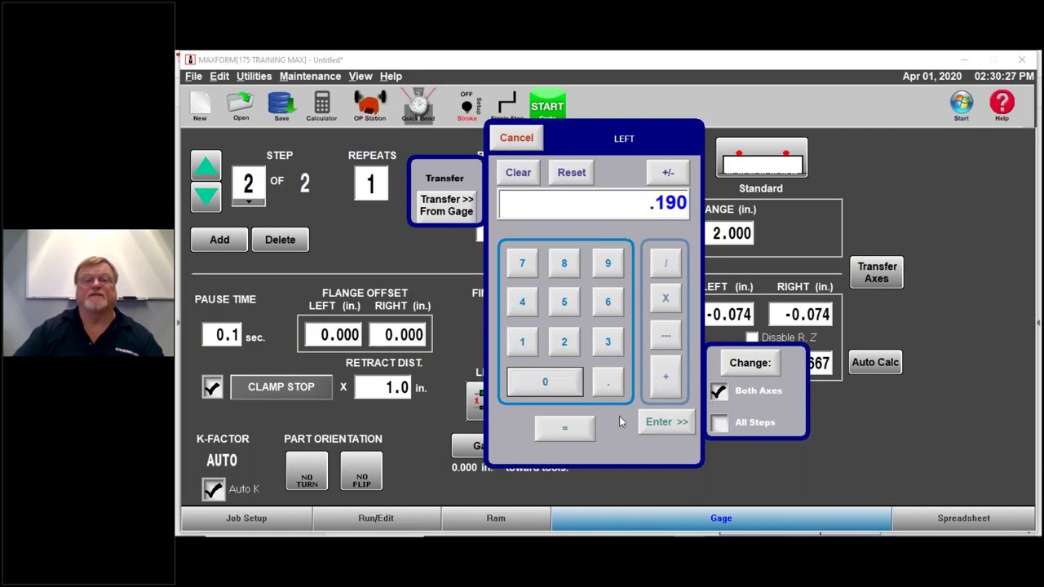
{"action": "left_click", "coordinate": [576, 430]}
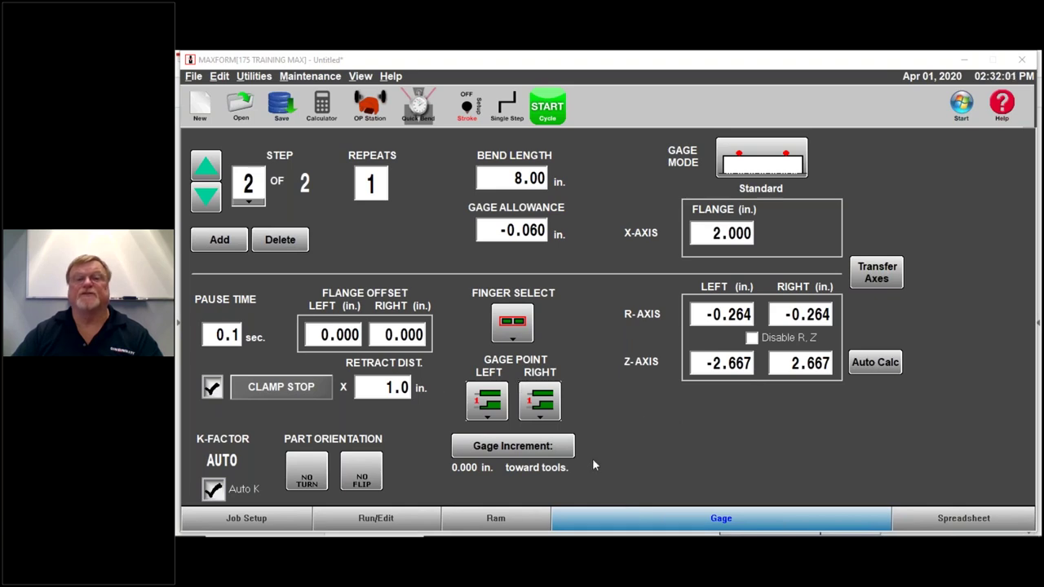
Step: Switch to Acrobat Reader to check the AF-3 print, return to MAXFORM, and set step 2's part orientation to flip
{"action": "mouse_move", "coordinate": [640, 534]}
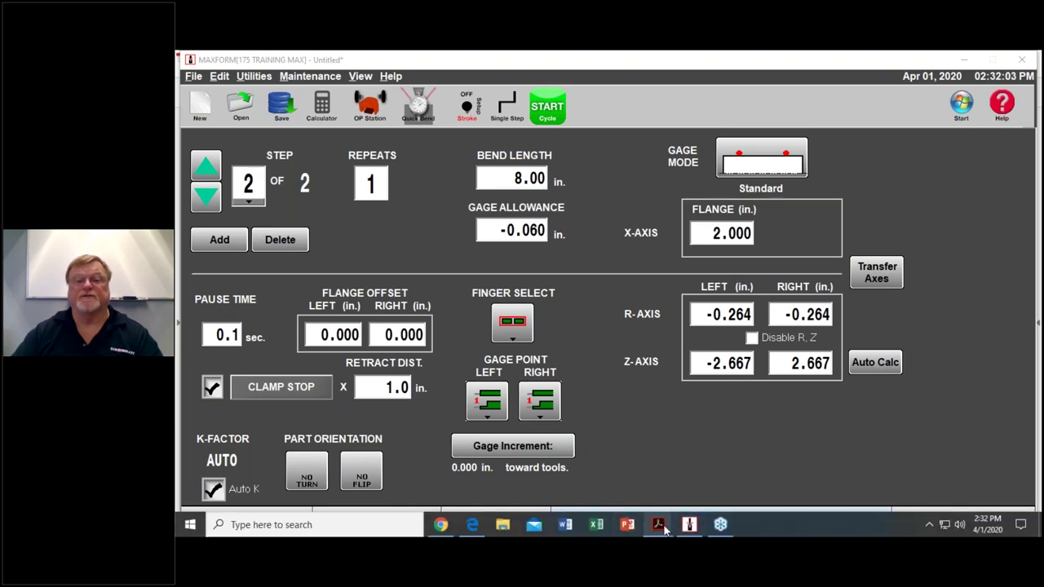
{"action": "left_click", "coordinate": [733, 464]}
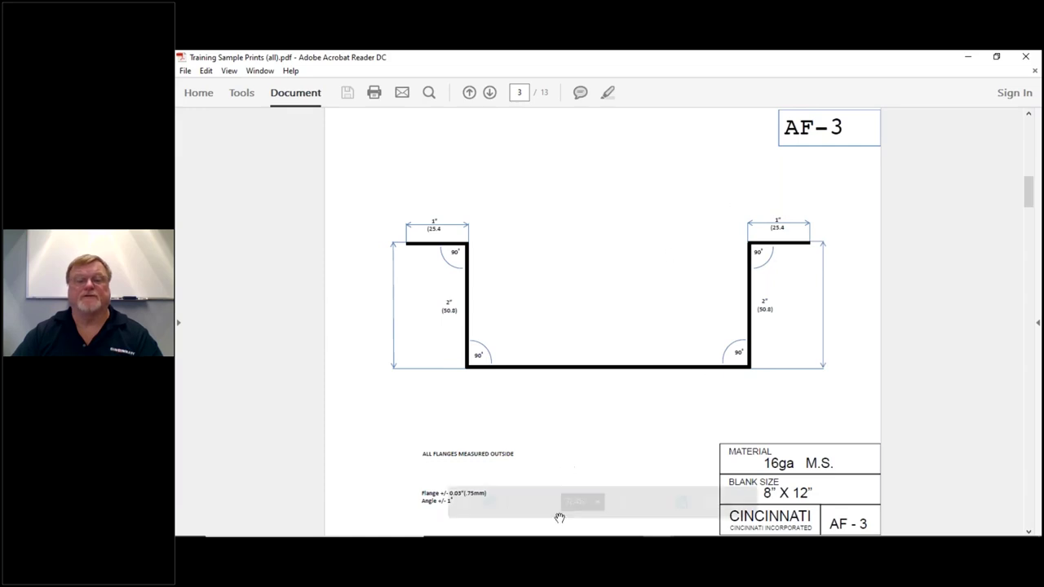
{"action": "left_click", "coordinate": [689, 528]}
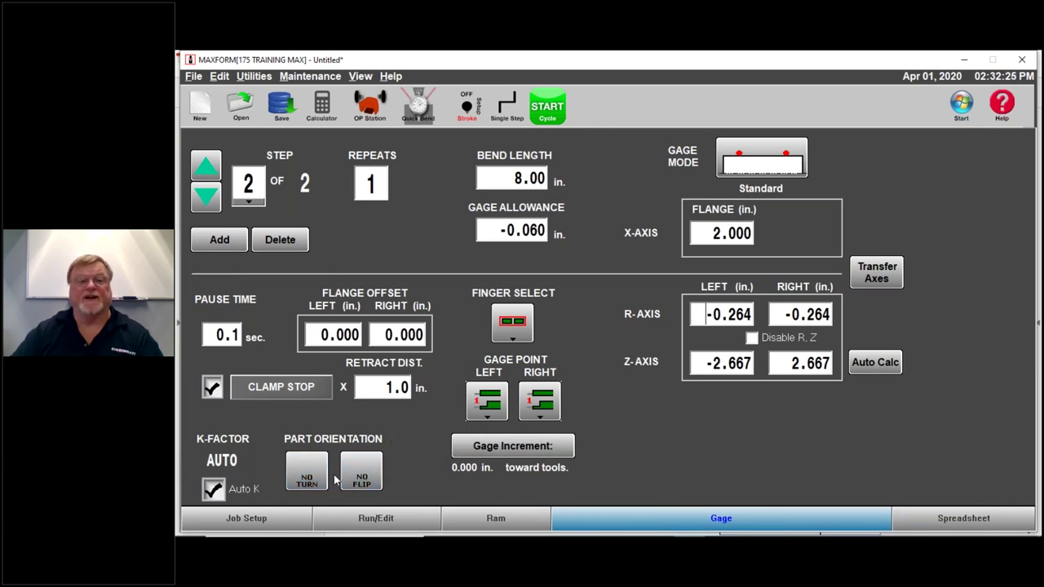
{"action": "left_click", "coordinate": [364, 481]}
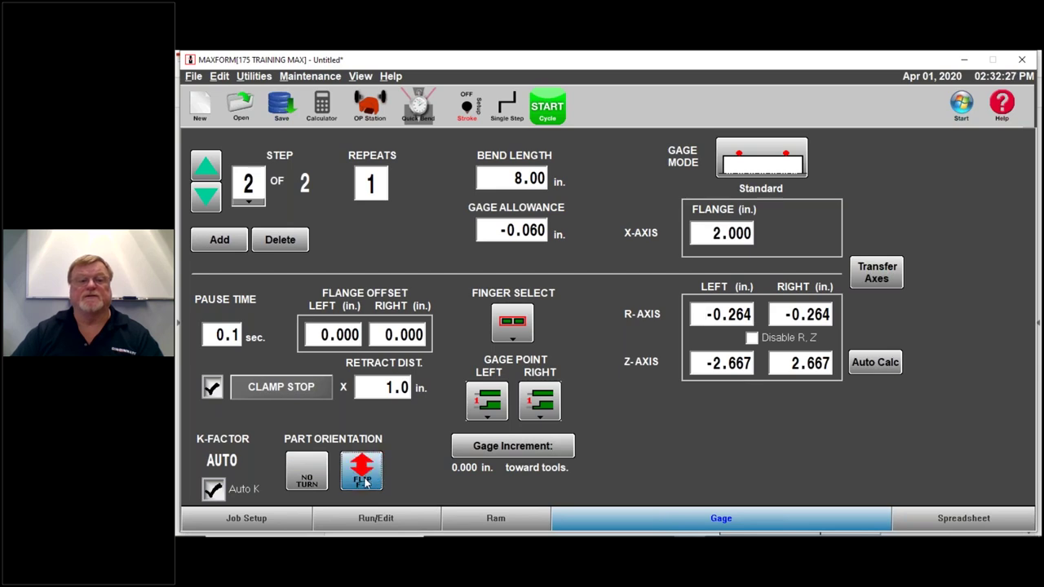
Step: Set step 2's part orientation to Flip L-R and show the program's steps in the spreadsheet view
{"action": "left_click", "coordinate": [364, 469]}
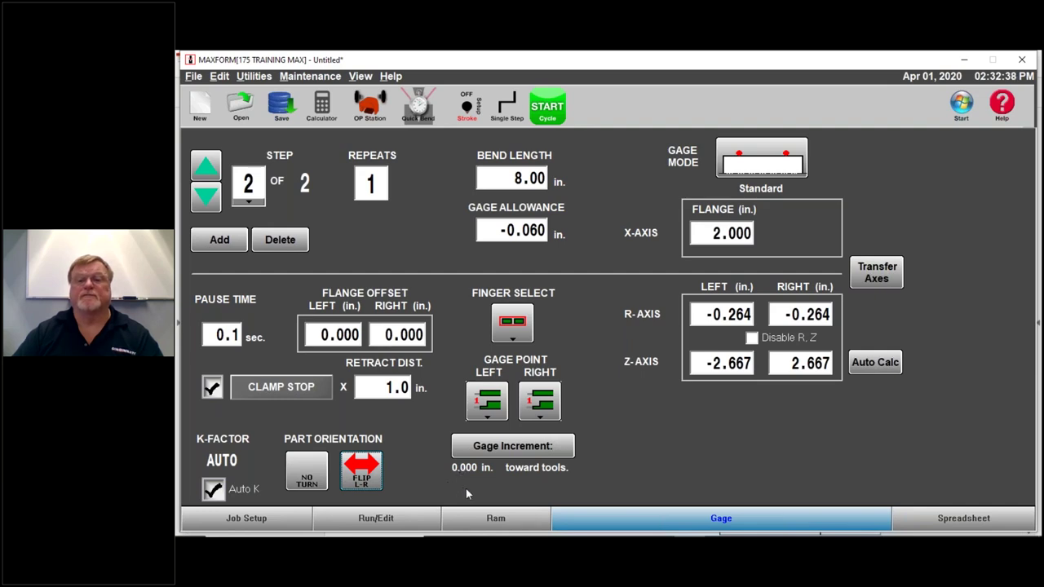
{"action": "left_click", "coordinate": [978, 524]}
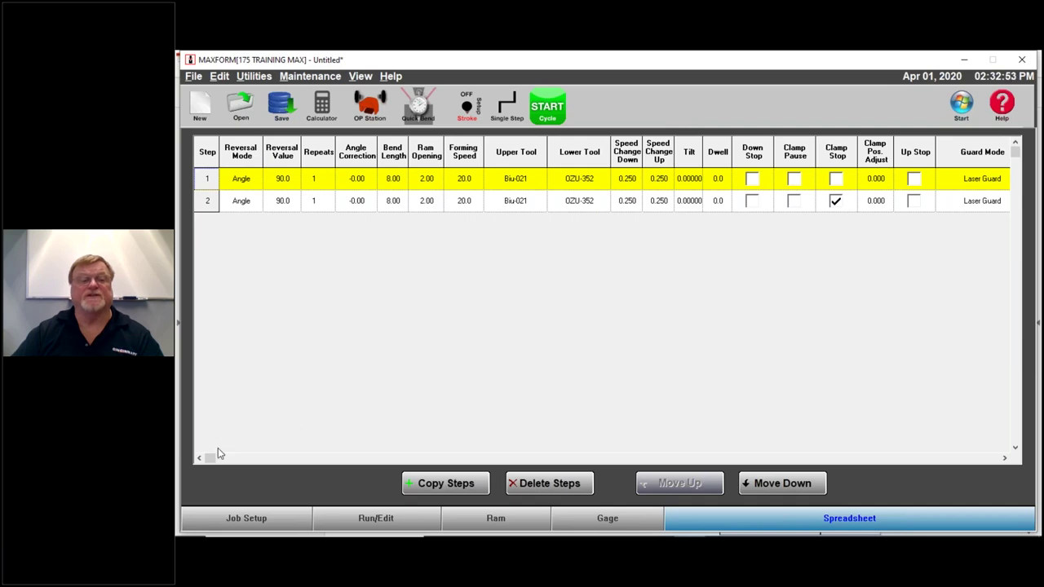
{"action": "mouse_move", "coordinate": [207, 458]}
{"action": "left_mouse_down"}
{"action": "mouse_move", "coordinate": [271, 476]}
{"action": "mouse_move", "coordinate": [292, 461]}
{"action": "mouse_move", "coordinate": [575, 457]}
{"action": "mouse_move", "coordinate": [893, 471]}
{"action": "mouse_move", "coordinate": [980, 463]}
{"action": "mouse_move", "coordinate": [530, 438]}
{"action": "mouse_move", "coordinate": [206, 459]}
{"action": "left_mouse_up"}
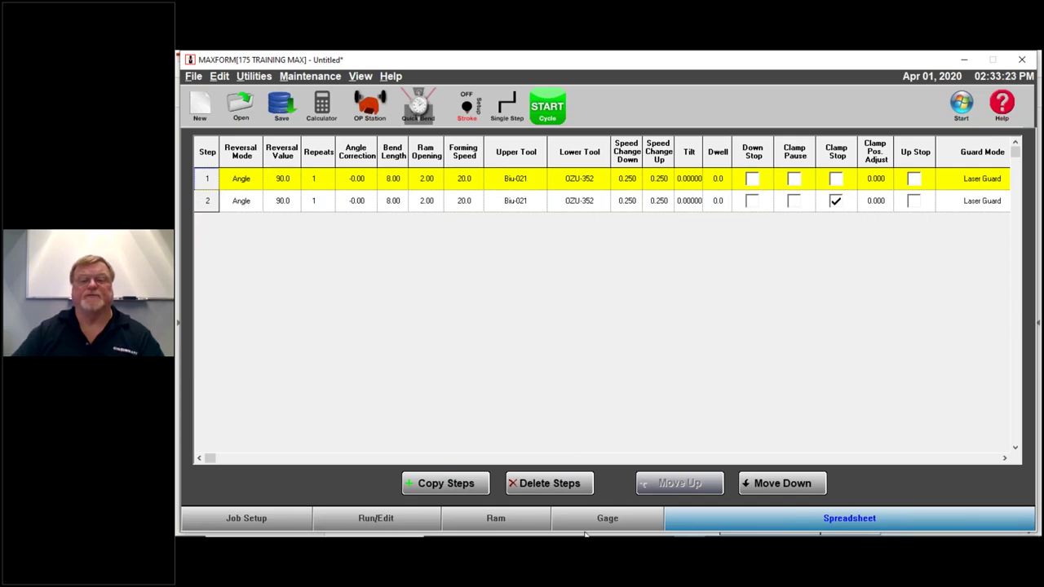
Step: Switch to Acrobat Reader to compare the two sides of the AF-3 print, and return to MAXFORM
{"action": "left_click", "coordinate": [658, 525]}
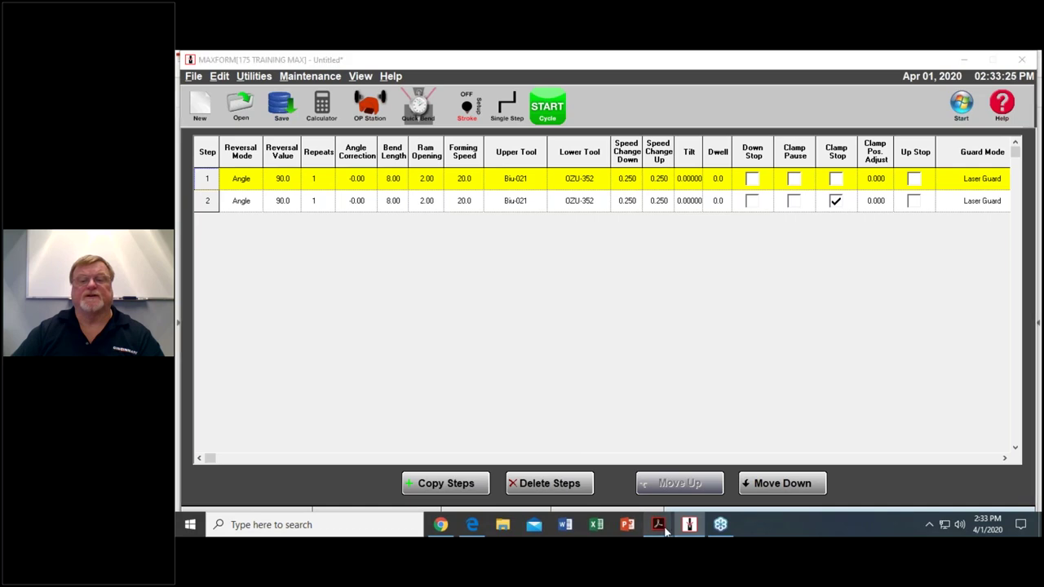
{"action": "left_click", "coordinate": [705, 481]}
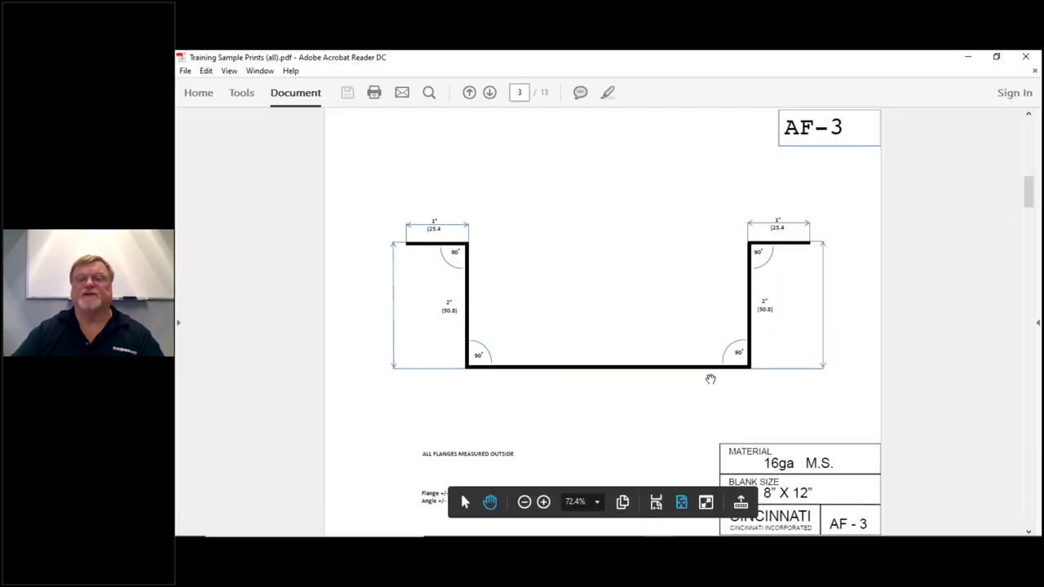
{"action": "mouse_move", "coordinate": [701, 534]}
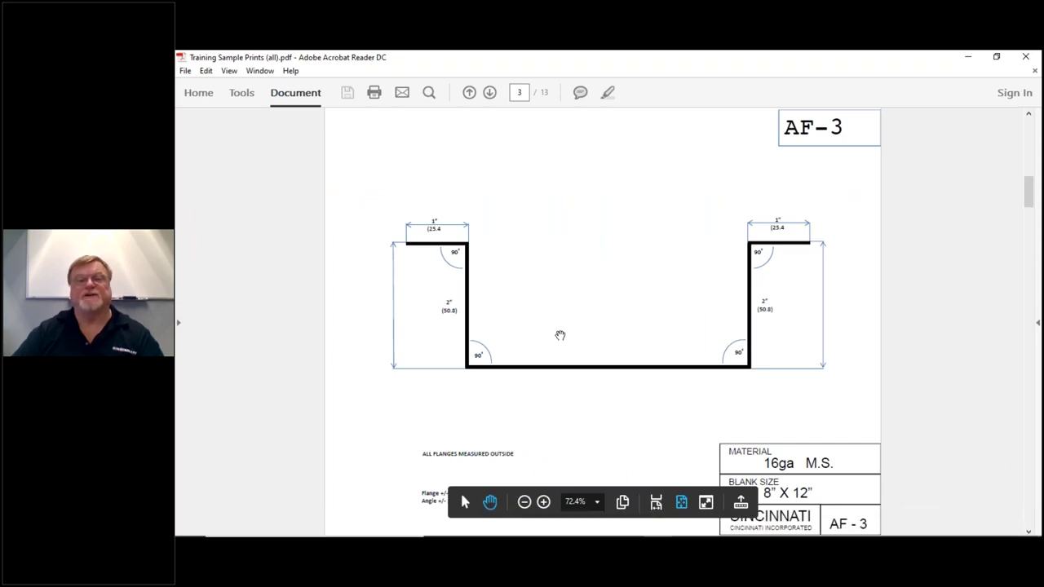
{"action": "left_click", "coordinate": [689, 525]}
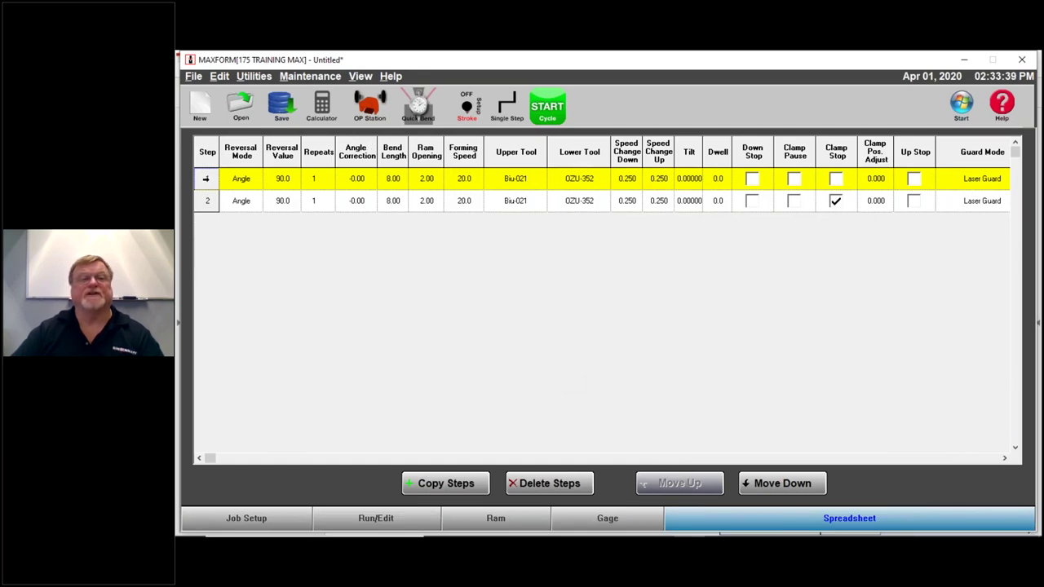
Step: Copy steps 1 and 2 together, inserting the new steps after step 2
{"action": "left_click_drag", "start_coordinate": [207, 180], "coordinate": [208, 199]}
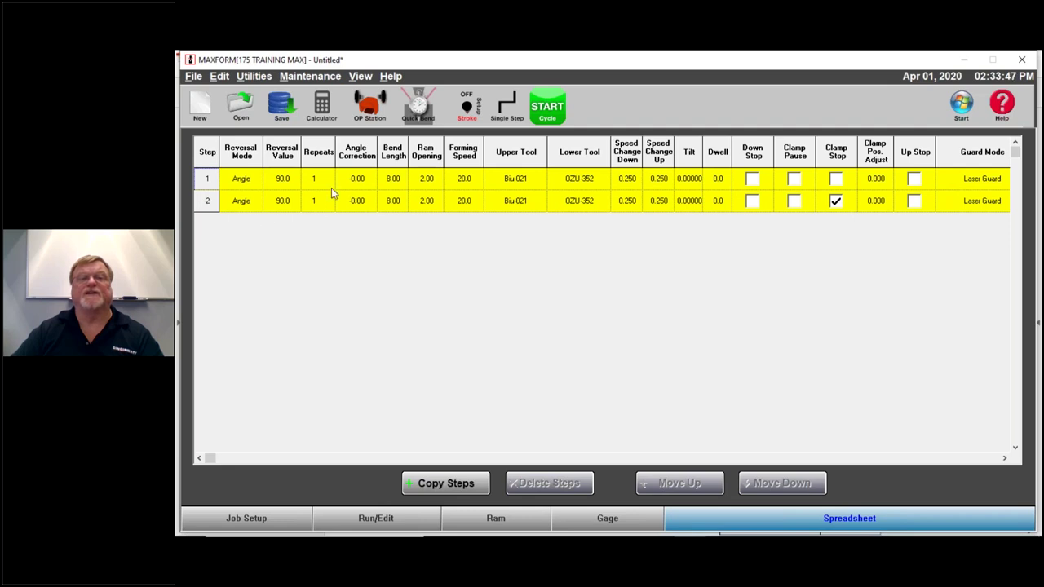
{"action": "left_click", "coordinate": [427, 481]}
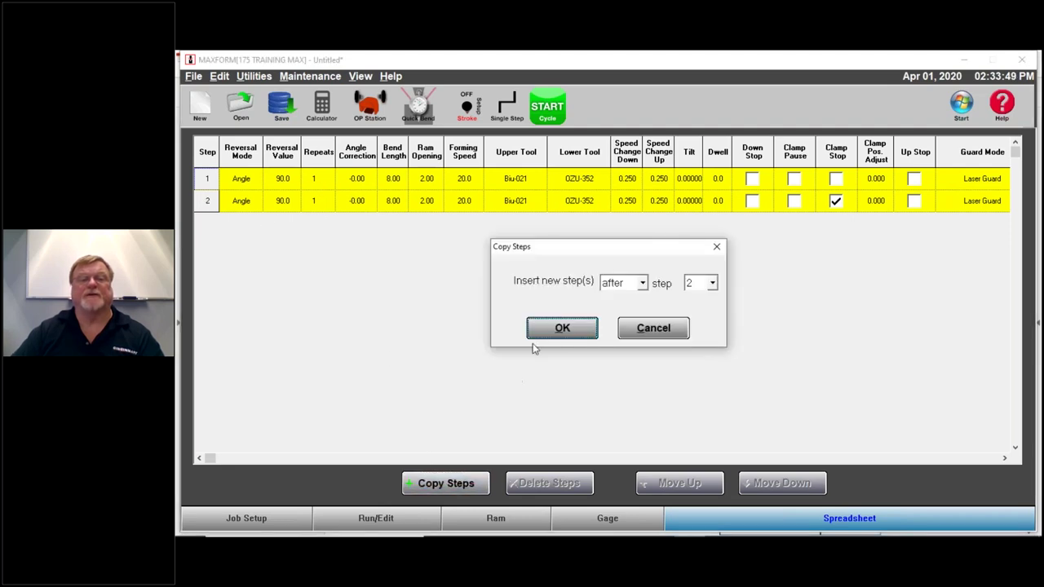
{"action": "left_click", "coordinate": [600, 326]}
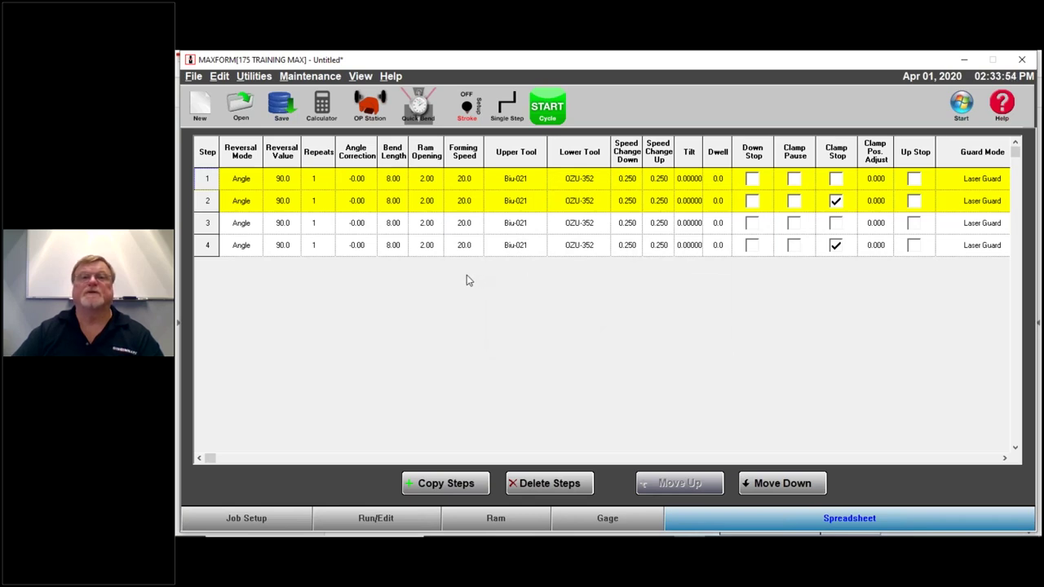
Step: In the gage settings, set step 3's part orientation to Flip L-R with Turn 180
{"action": "left_click", "coordinate": [576, 522]}
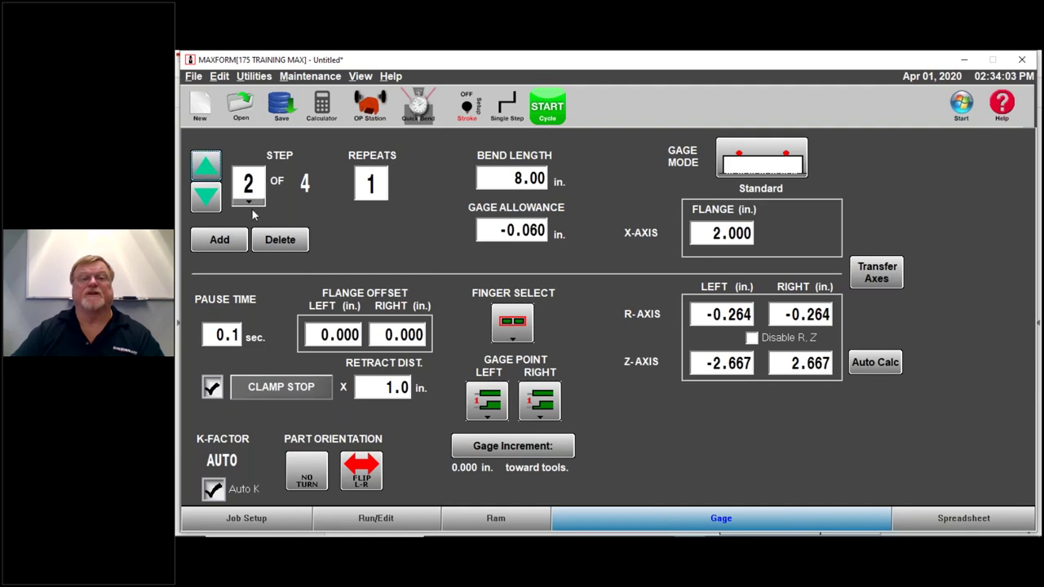
{"action": "left_click", "coordinate": [207, 167]}
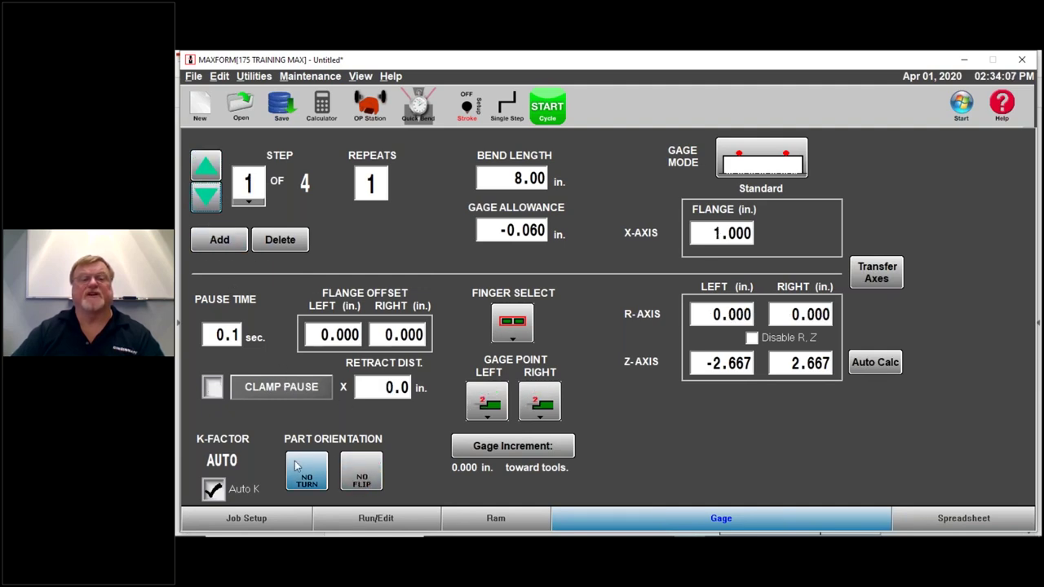
{"action": "left_click", "coordinate": [206, 167]}
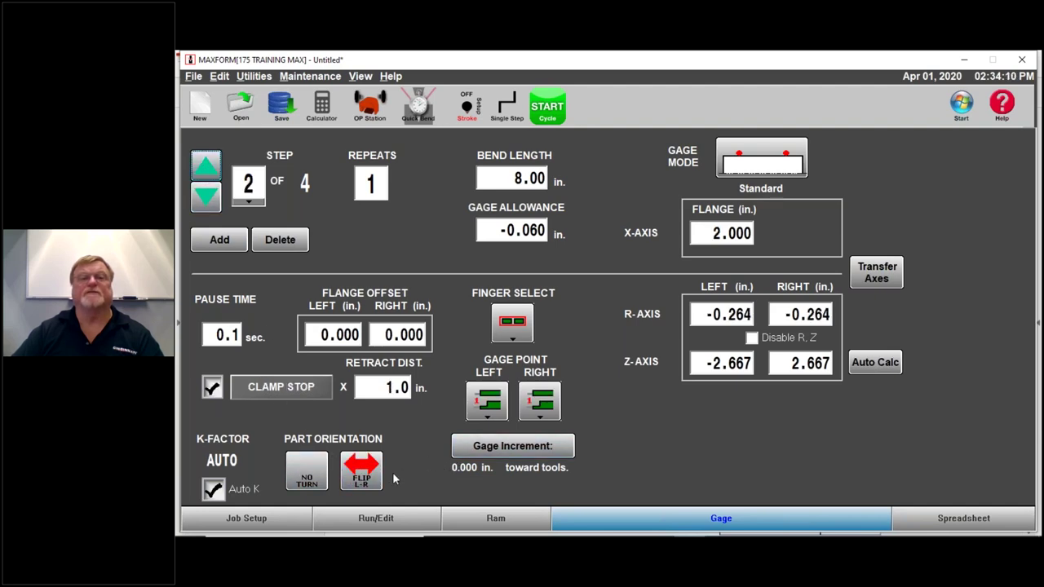
{"action": "left_click", "coordinate": [205, 167]}
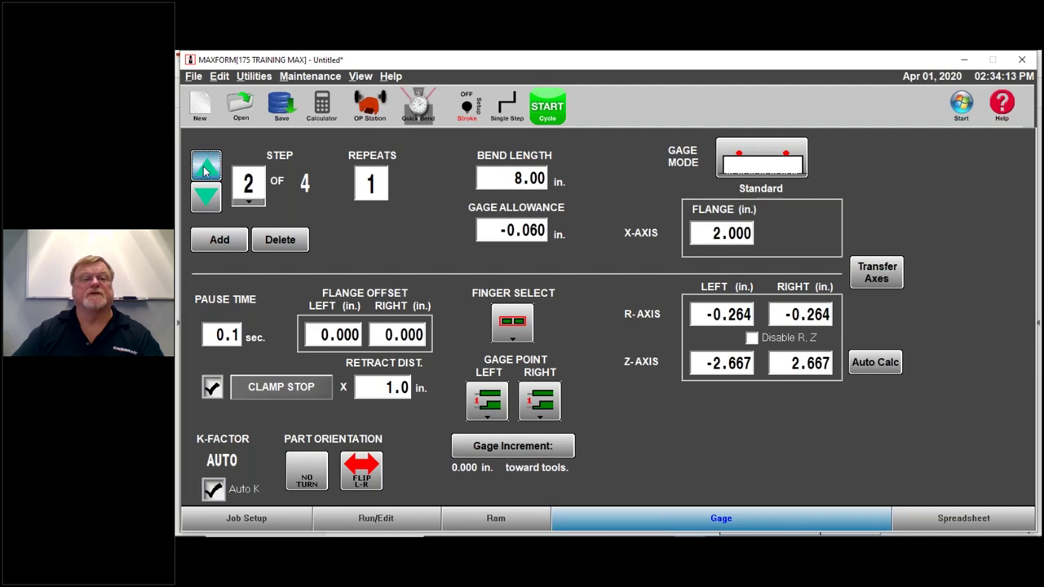
{"action": "left_click", "coordinate": [365, 467]}
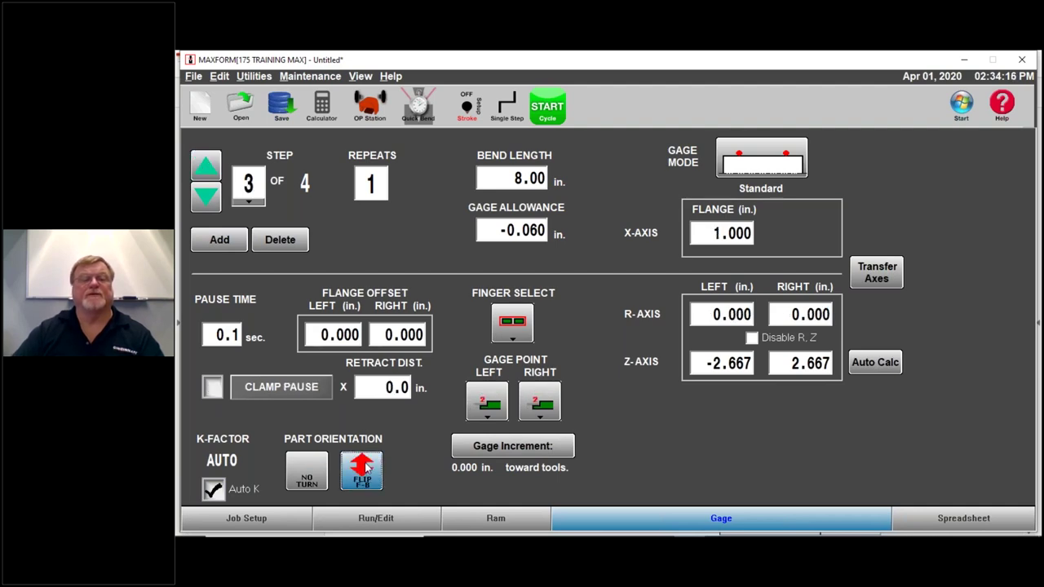
{"action": "left_click", "coordinate": [366, 467]}
{"action": "left_click", "coordinate": [317, 469]}
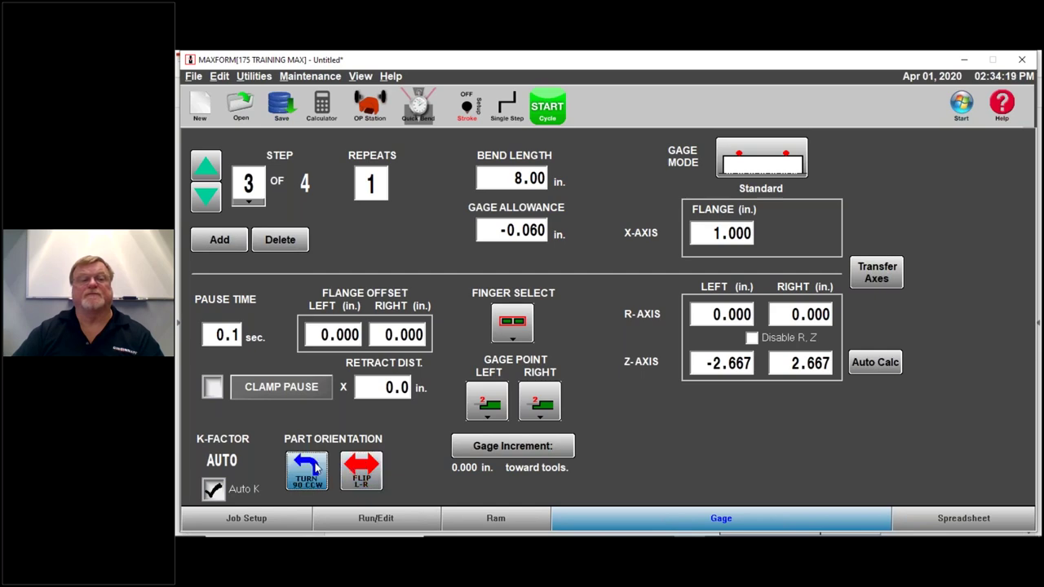
{"action": "left_click", "coordinate": [307, 471]}
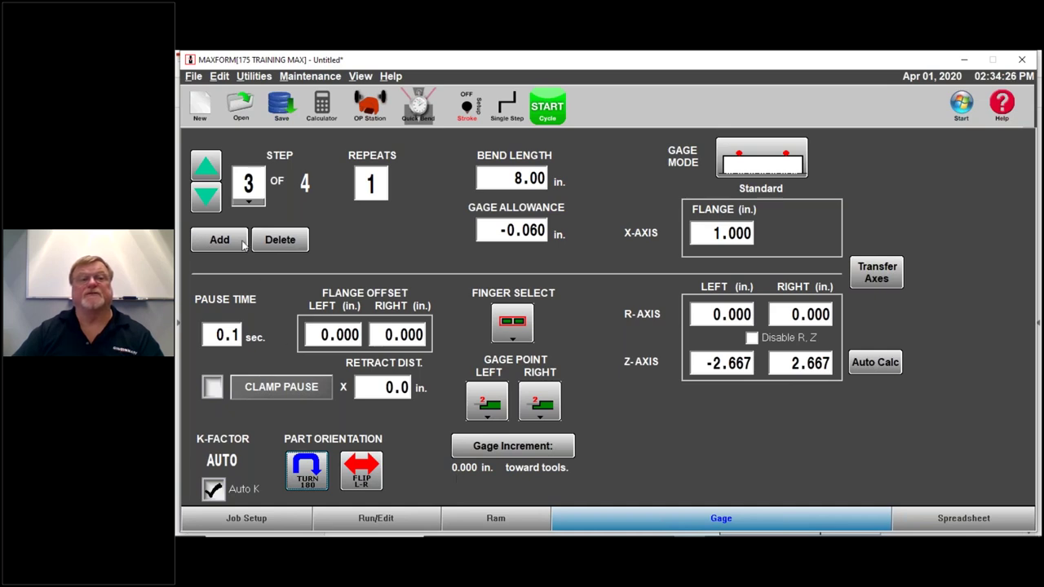
Step: Review step 4's gage settings, and go back through the steps to step 1 in the Run/Edit view
{"action": "left_click", "coordinate": [206, 166]}
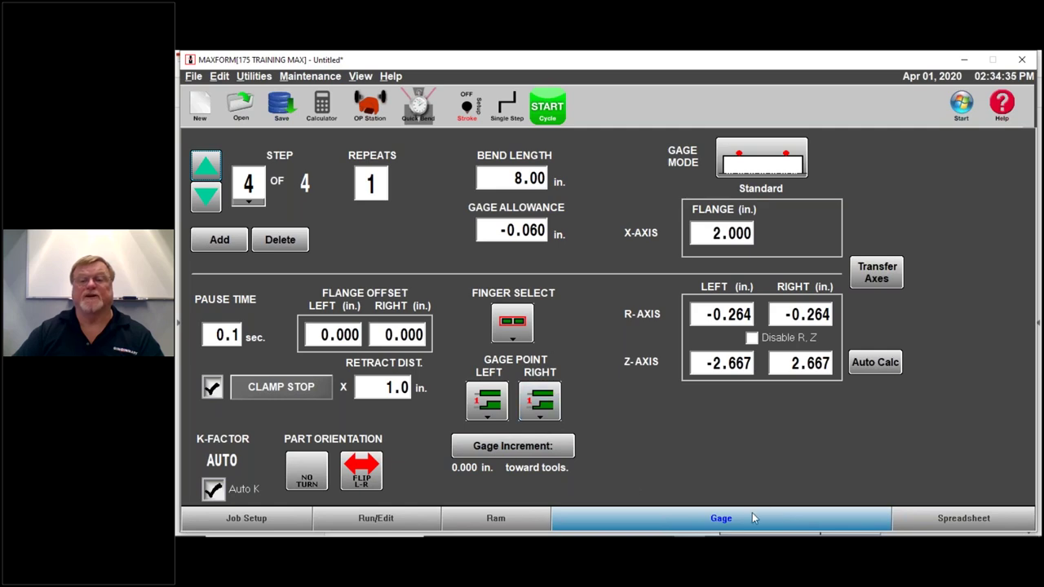
{"action": "left_click", "coordinate": [424, 518]}
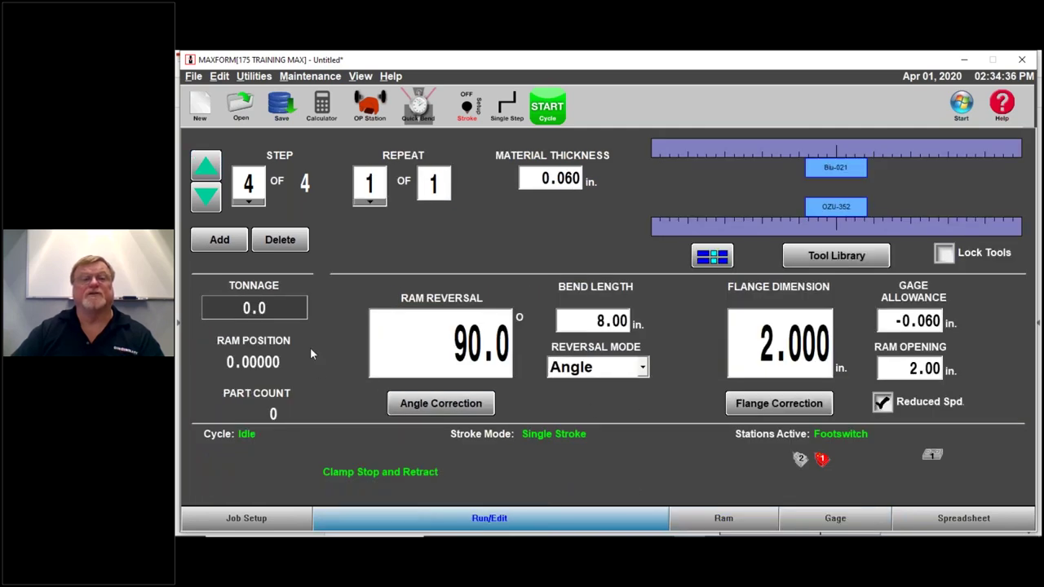
{"action": "left_click", "coordinate": [206, 196]}
{"action": "left_click", "coordinate": [209, 197]}
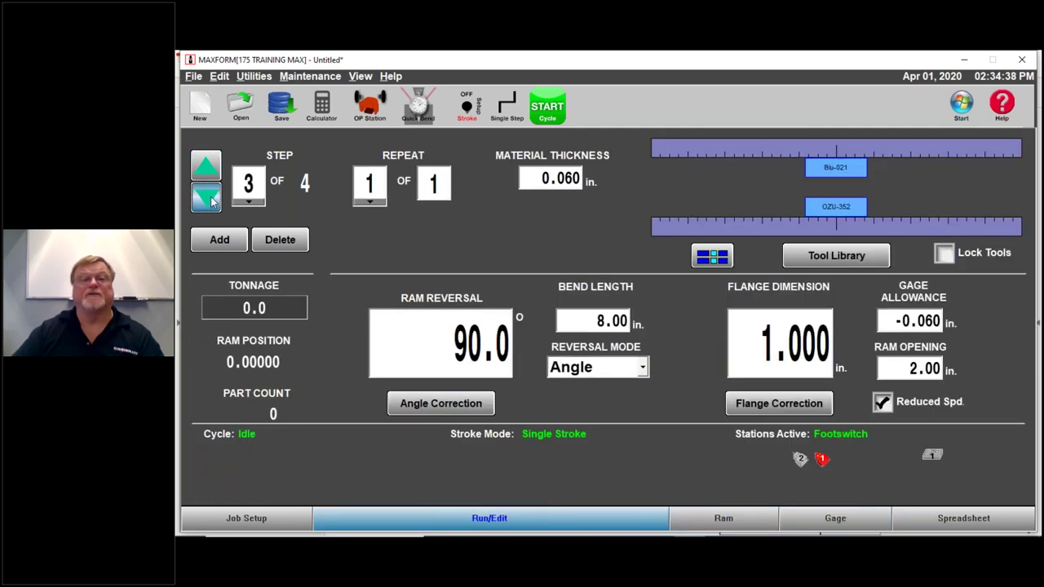
{"action": "left_click", "coordinate": [208, 198]}
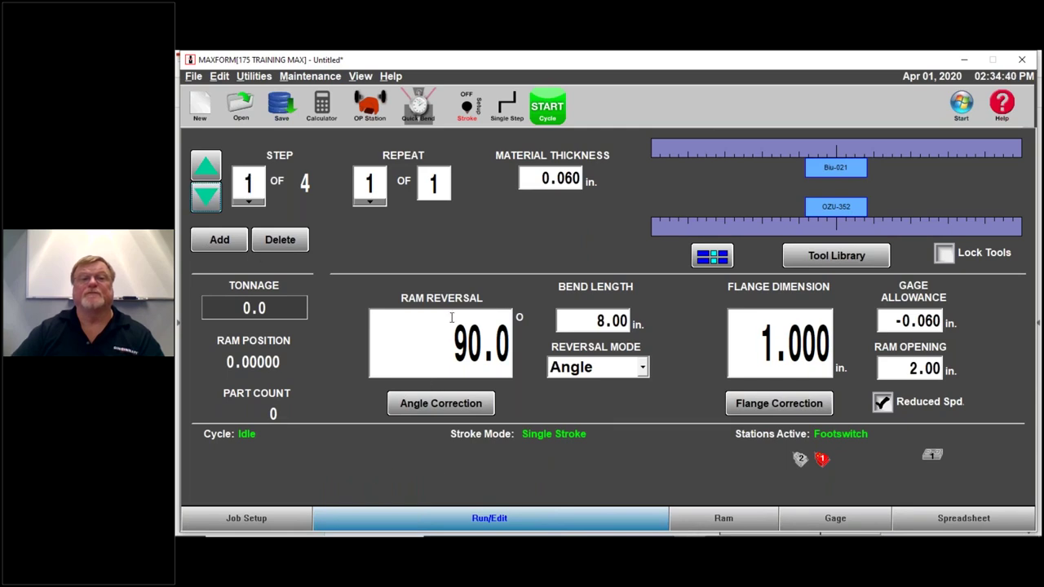
{"action": "left_click", "coordinate": [465, 108]}
{"action": "left_click", "coordinate": [466, 108]}
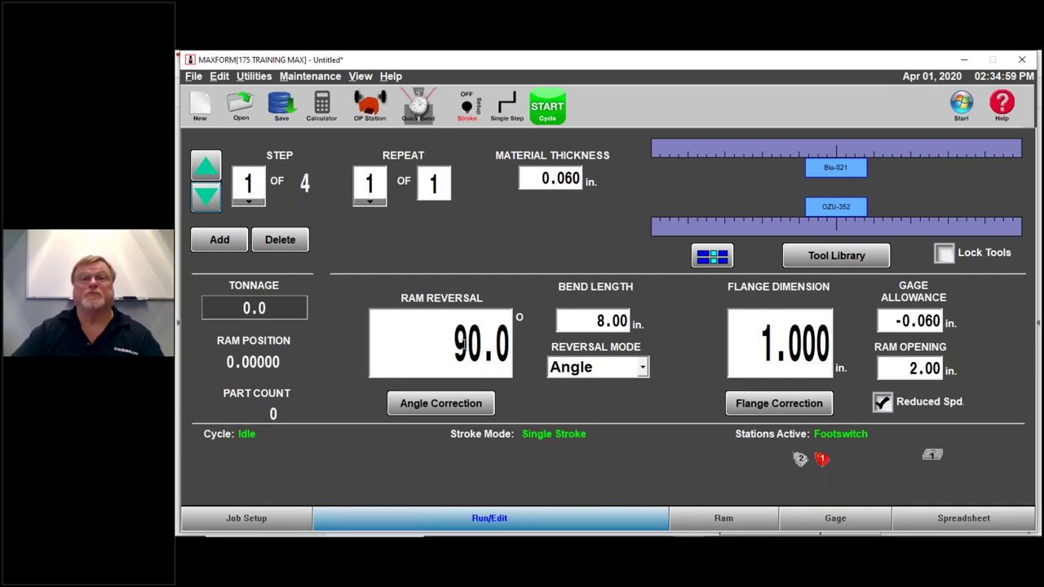
Step: Enter an actual angle of 92 degrees in step 1's angle correction
{"action": "left_click", "coordinate": [425, 414]}
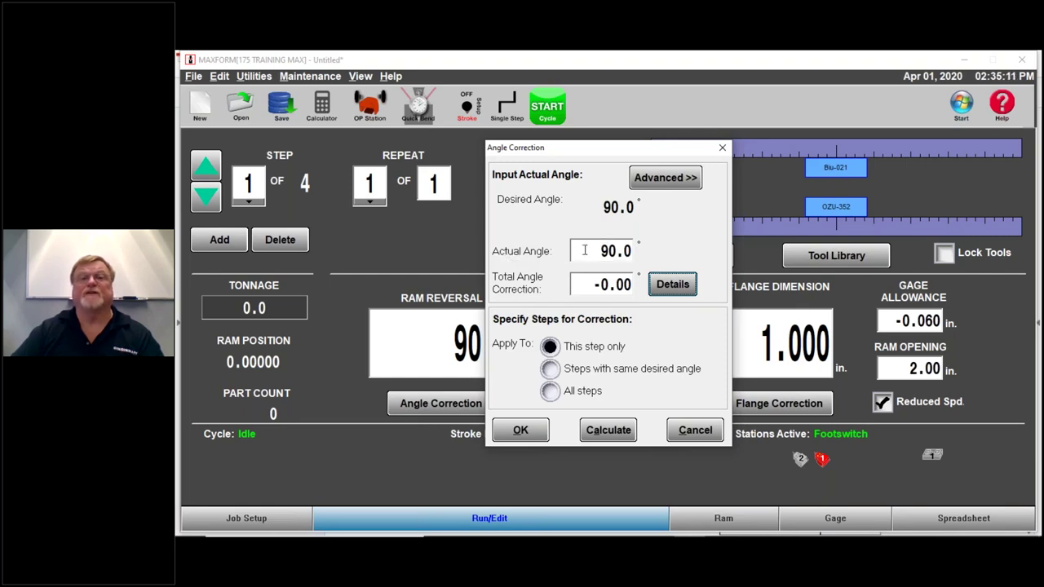
{"action": "left_click", "coordinate": [597, 250]}
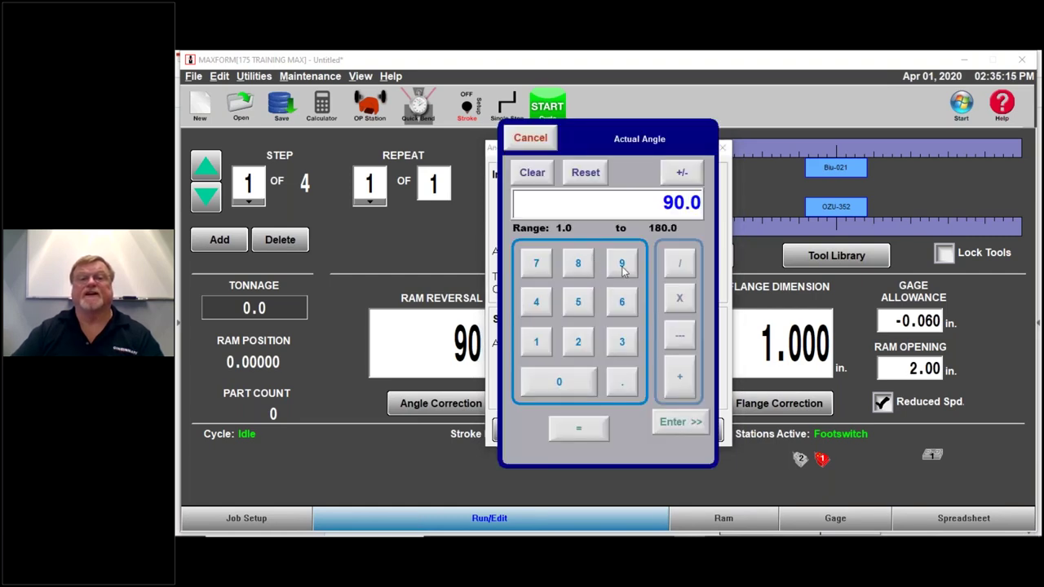
{"action": "left_click", "coordinate": [621, 263]}
{"action": "left_click", "coordinate": [578, 341]}
{"action": "left_click", "coordinate": [681, 421]}
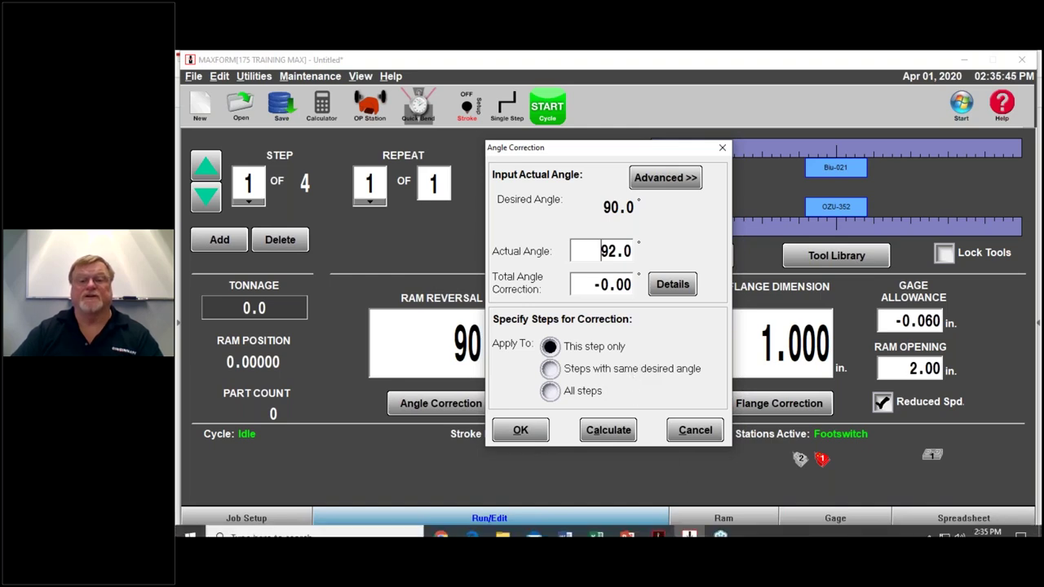
Step: Switch to Acrobat Reader to check the bend angles on the AF-3 print, and return to MAXFORM's angle correction
{"action": "mouse_move", "coordinate": [689, 530]}
{"action": "mouse_move", "coordinate": [658, 526]}
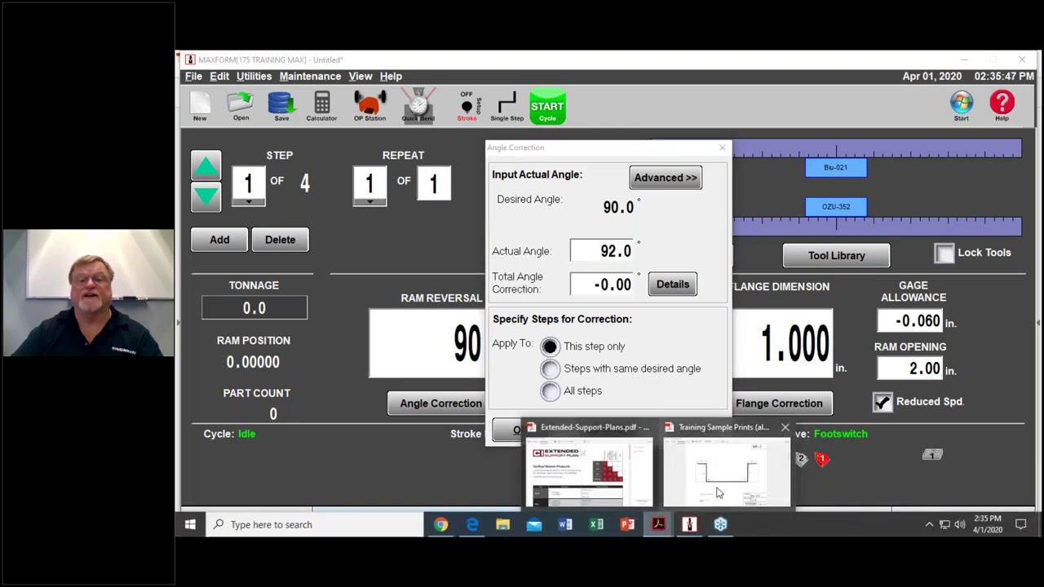
{"action": "left_click", "coordinate": [725, 466]}
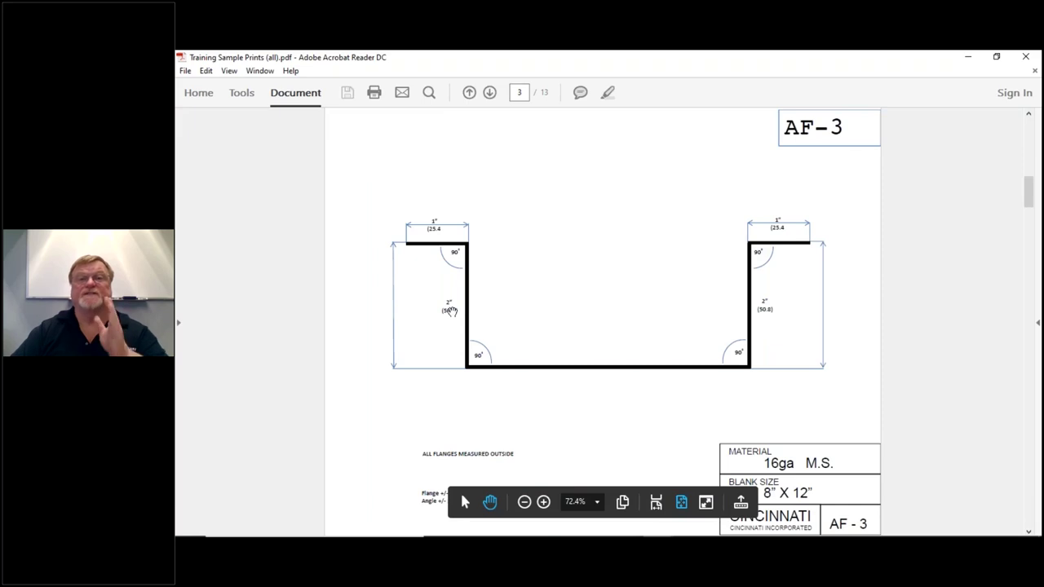
{"action": "mouse_move", "coordinate": [687, 528]}
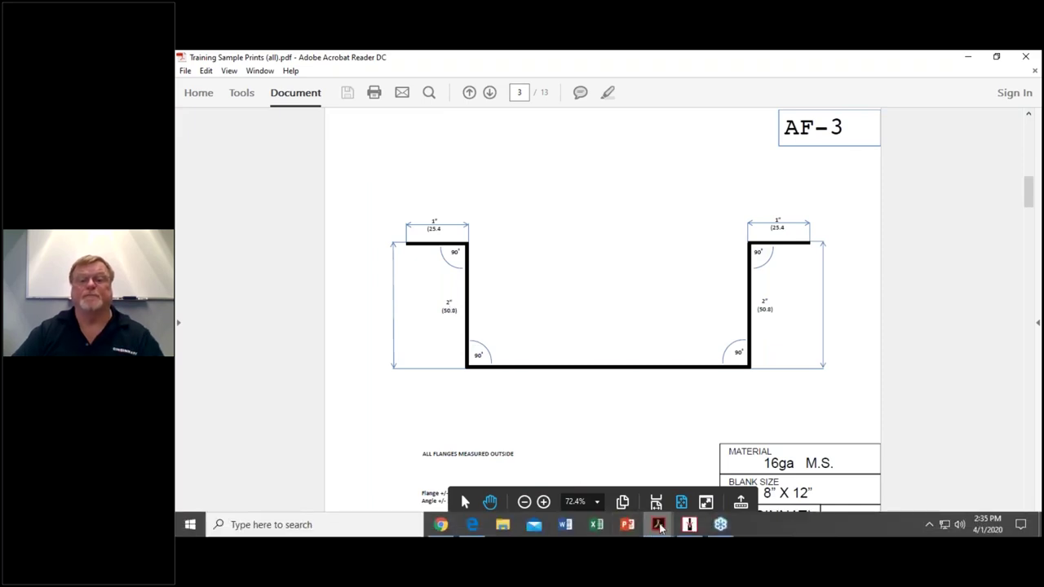
{"action": "left_click", "coordinate": [687, 526]}
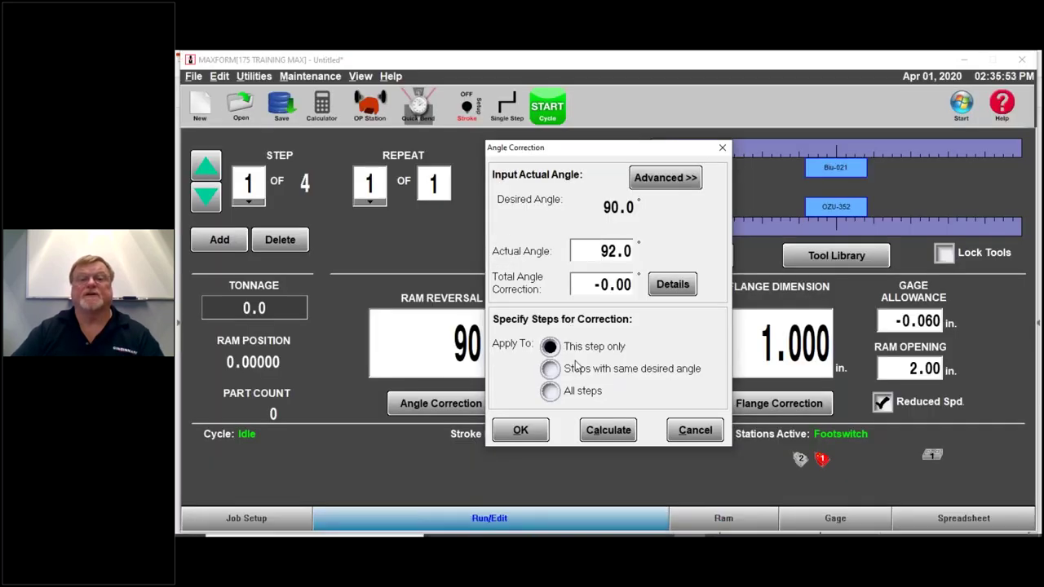
Step: Calculate the angle correction for all steps with the same desired angle, and accept it
{"action": "left_click", "coordinate": [550, 368]}
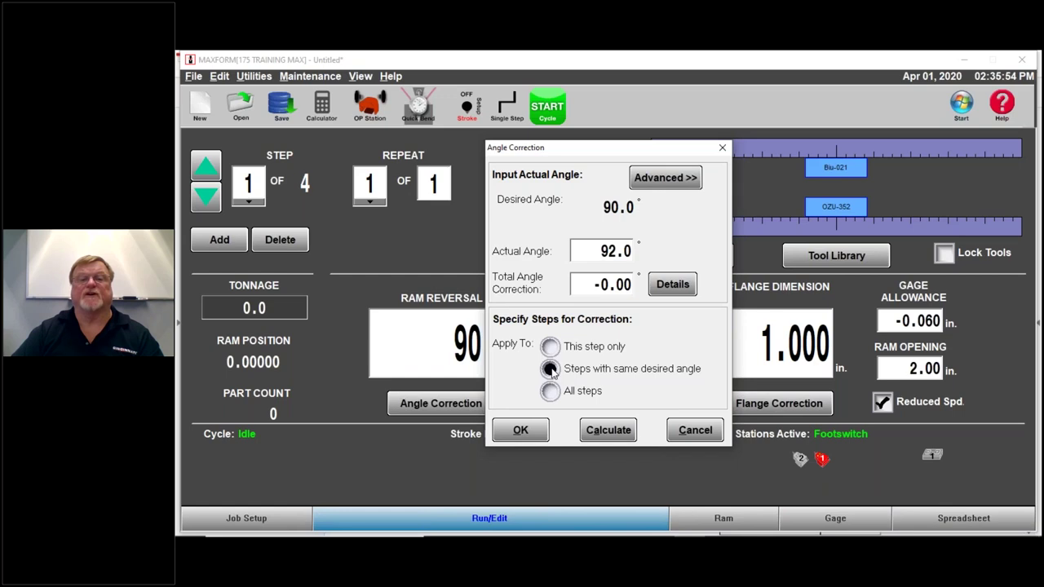
{"action": "left_click", "coordinate": [608, 429]}
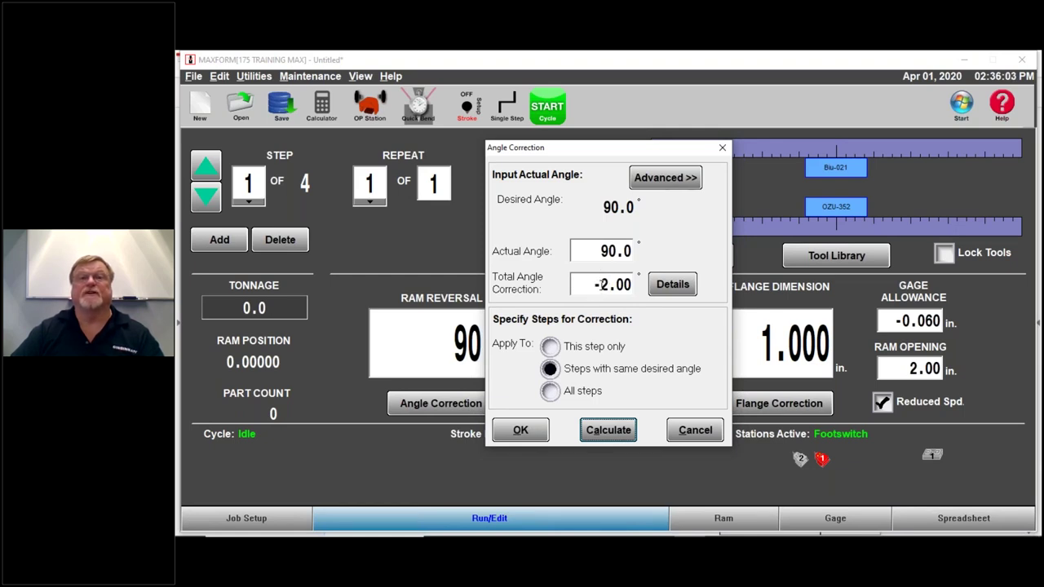
{"action": "left_click", "coordinate": [522, 428]}
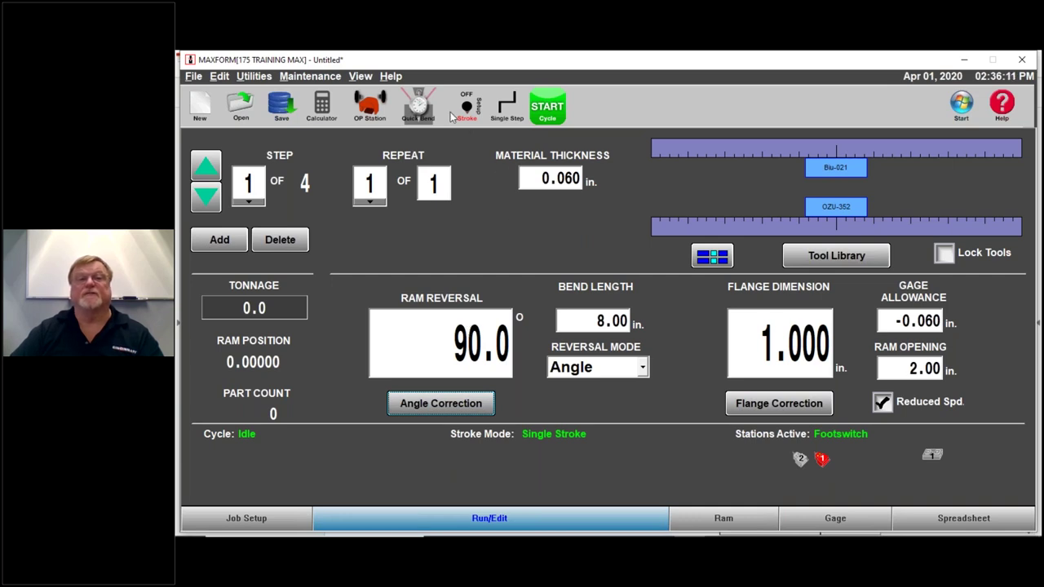
Step: Advance the program to step 2 and change the sequencing mode from Single Step to Auto Seq
{"action": "left_click", "coordinate": [205, 166]}
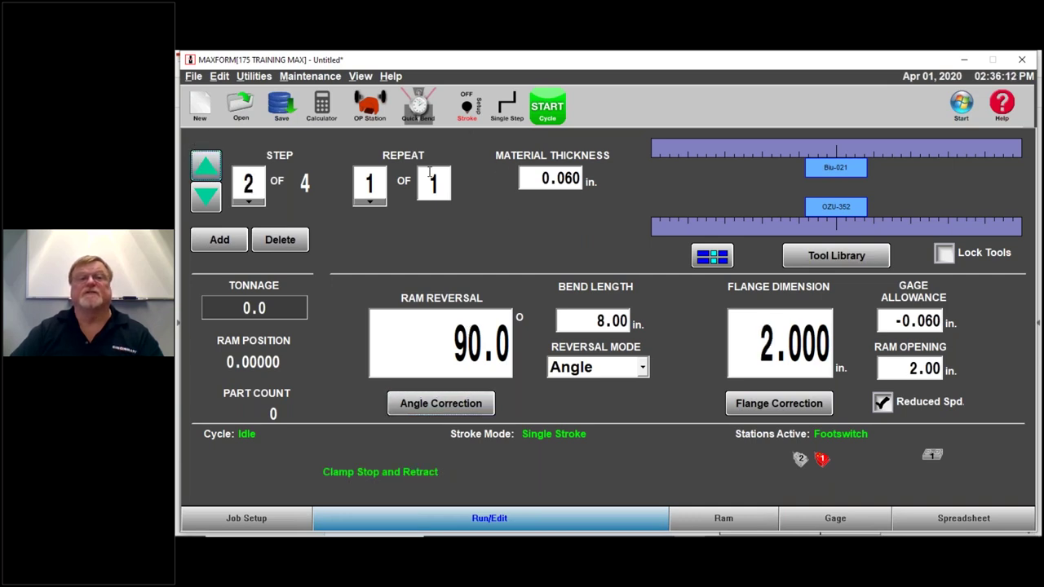
{"action": "left_click", "coordinate": [506, 106]}
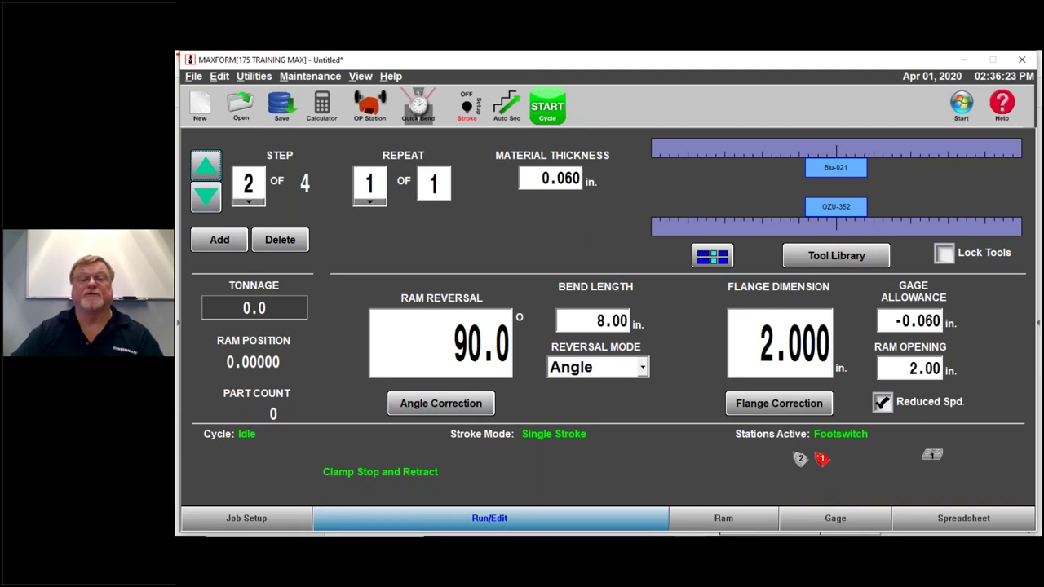
Step: Switch to Acrobat Reader to check the flange dimensions on the AF-3 print, and return to MAXFORM
{"action": "left_click", "coordinate": [658, 530]}
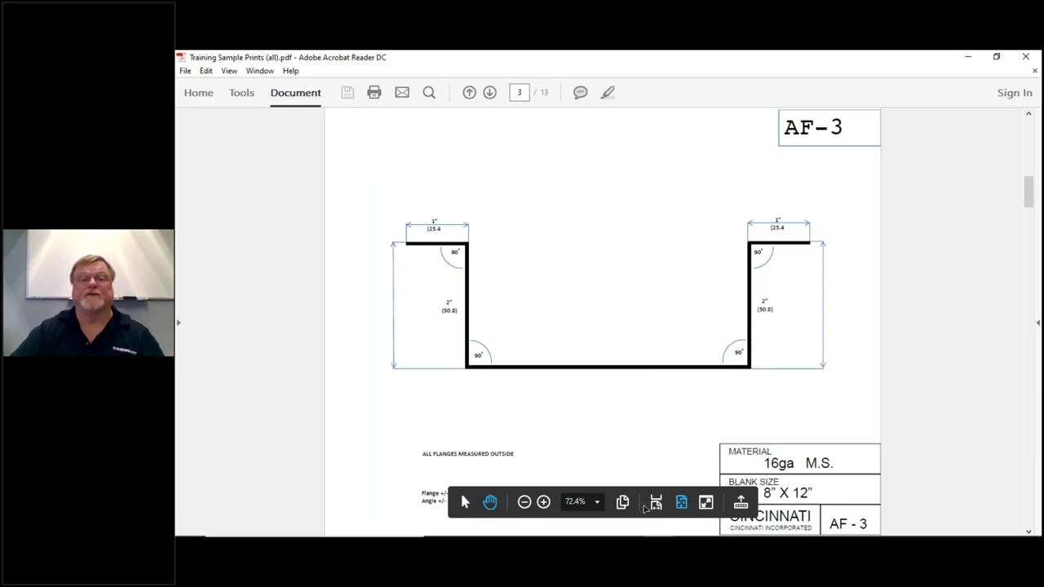
{"action": "mouse_move", "coordinate": [659, 528]}
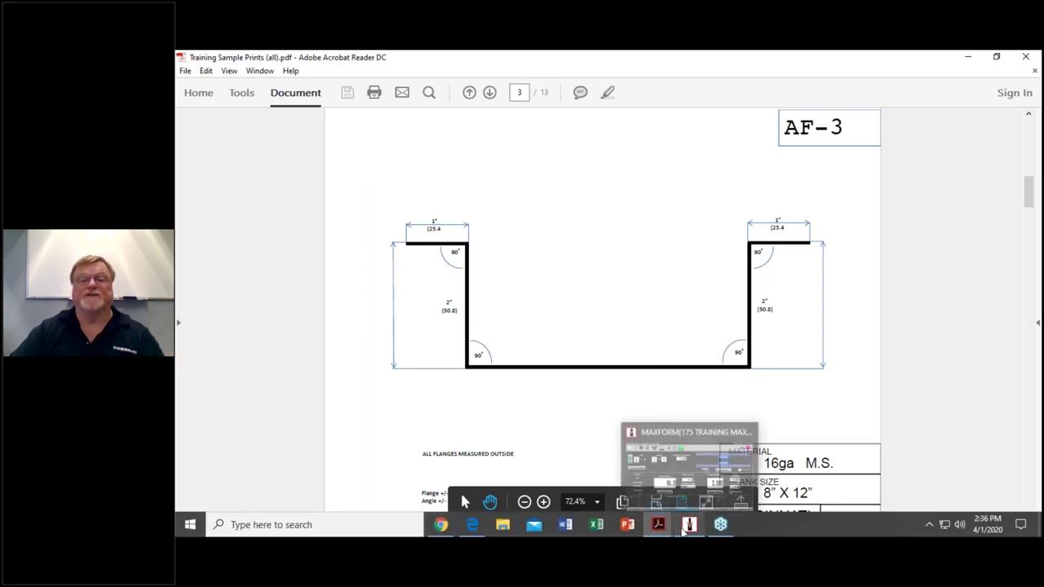
{"action": "left_click", "coordinate": [688, 525]}
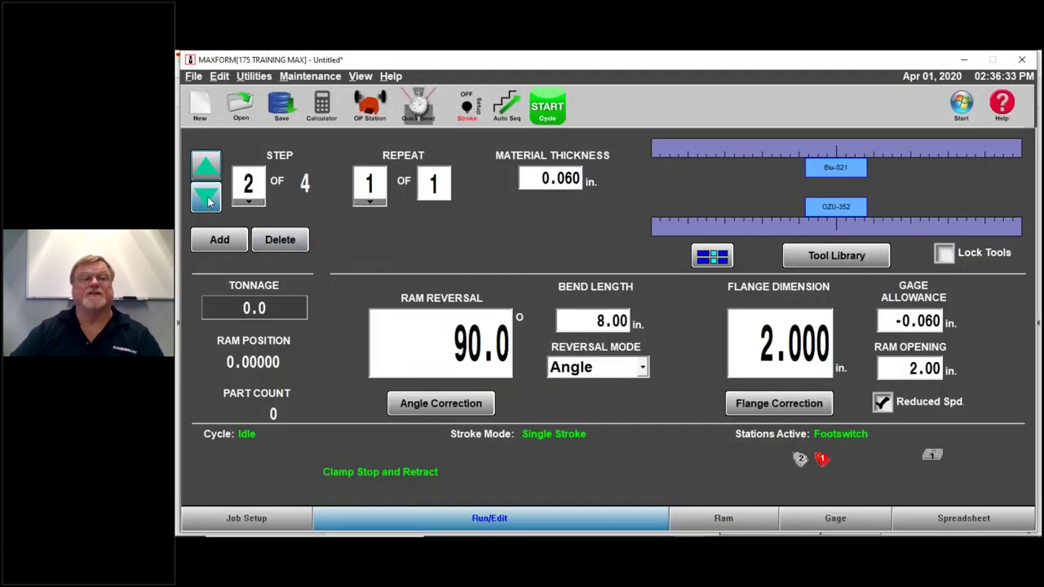
Step: Move the program back to step 1, and view its tool layout in the Tool Library before returning to the run screen
{"action": "left_click", "coordinate": [208, 197]}
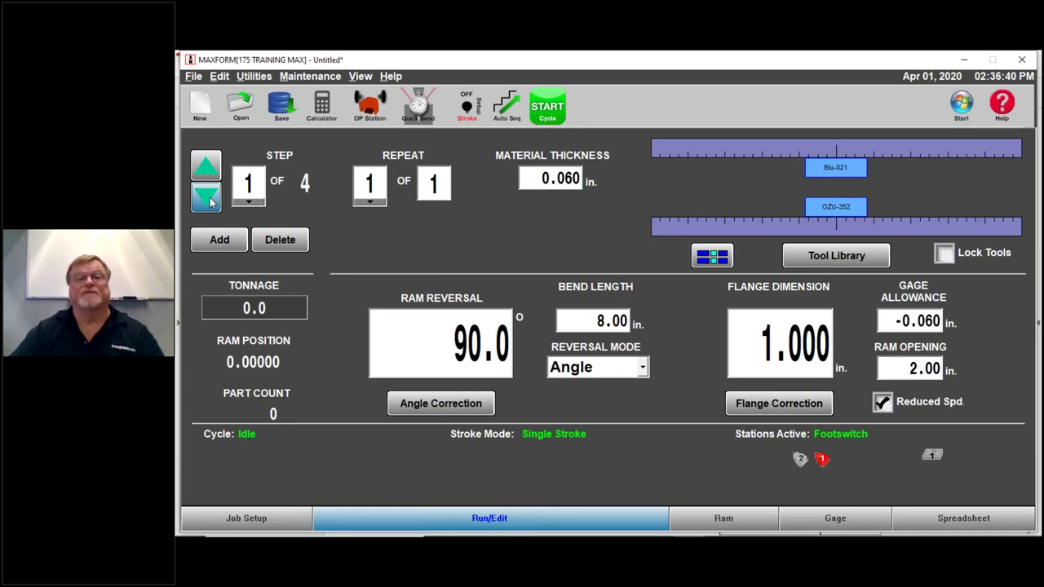
{"action": "left_click", "coordinate": [210, 201]}
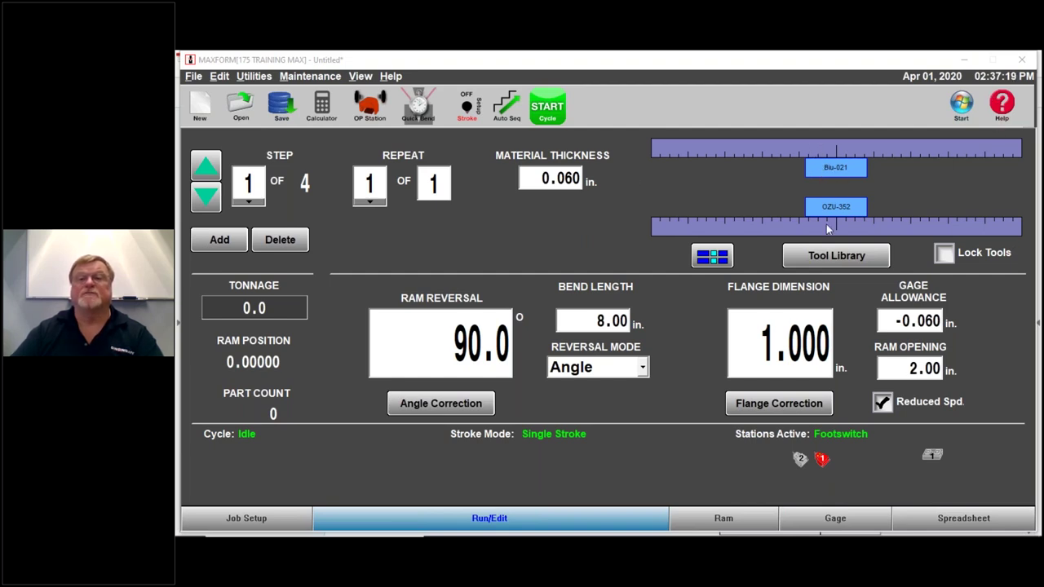
{"action": "left_click", "coordinate": [824, 256]}
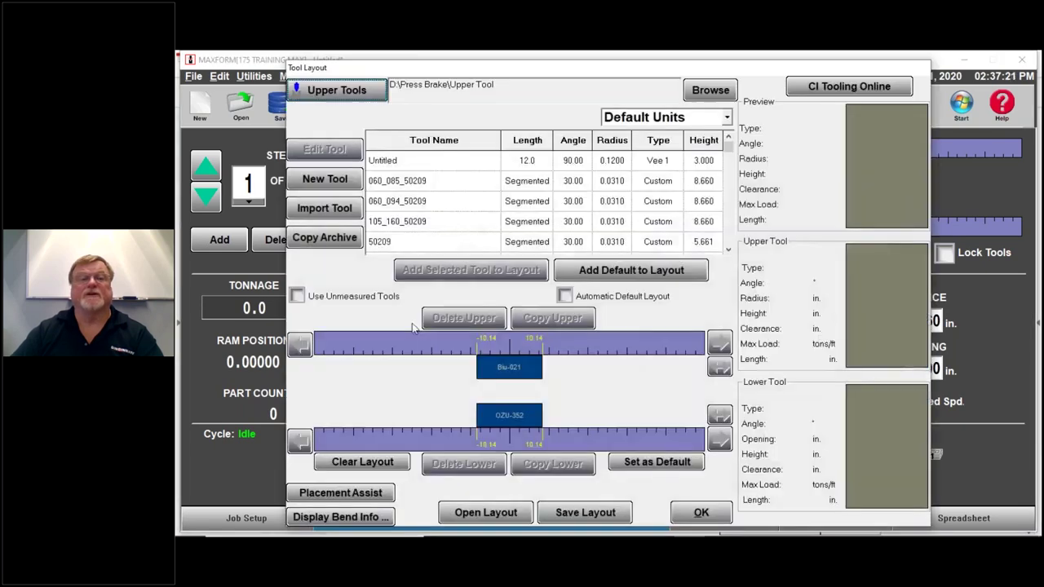
{"action": "left_click", "coordinate": [701, 513]}
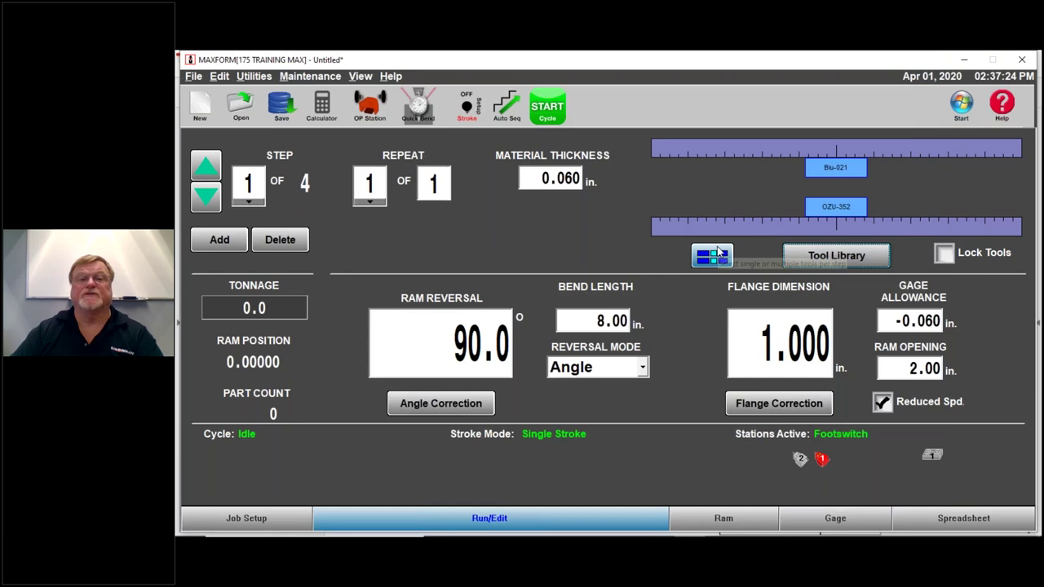